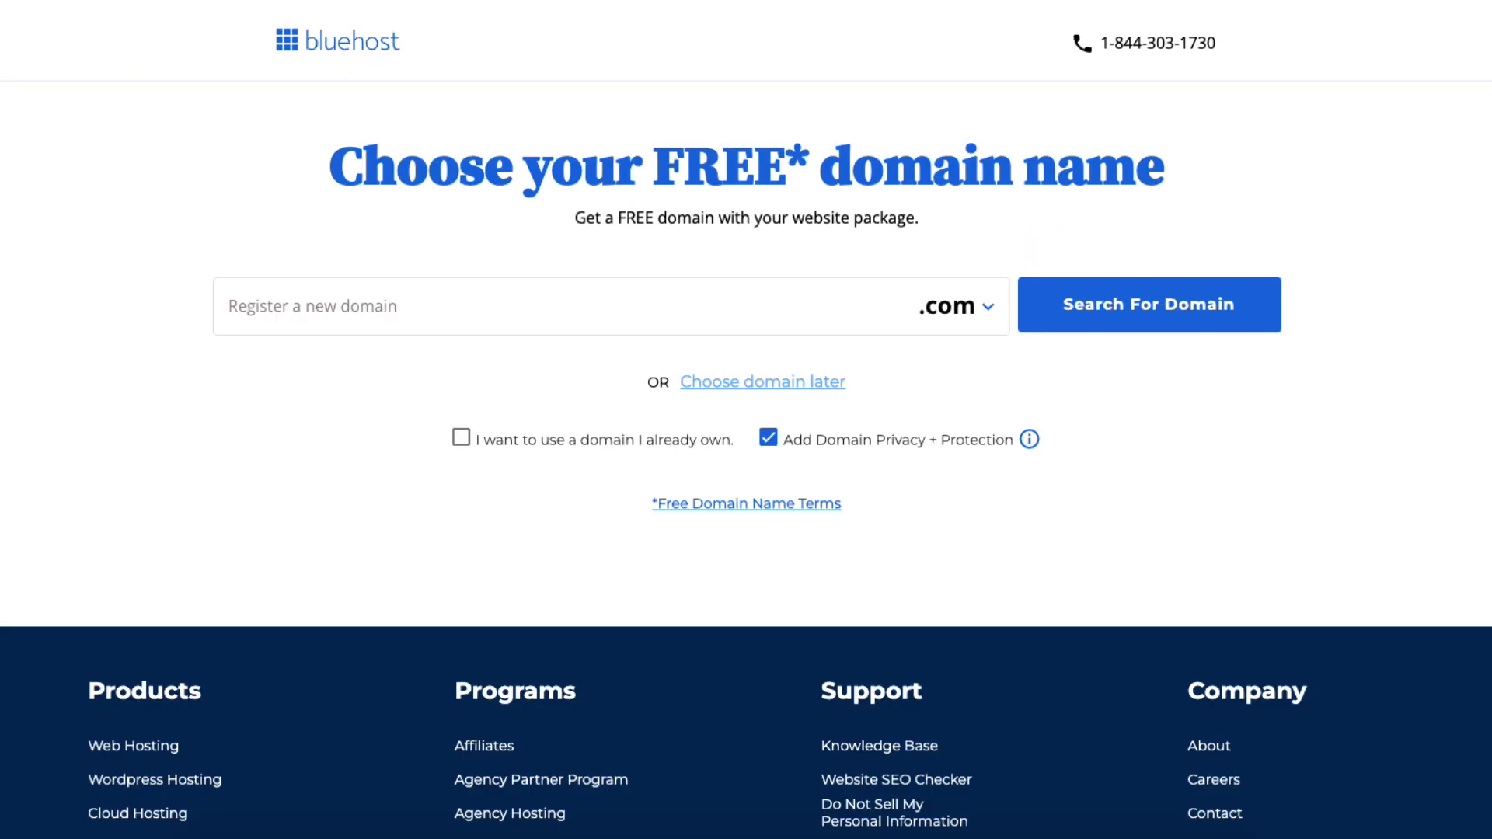
click(331, 306)
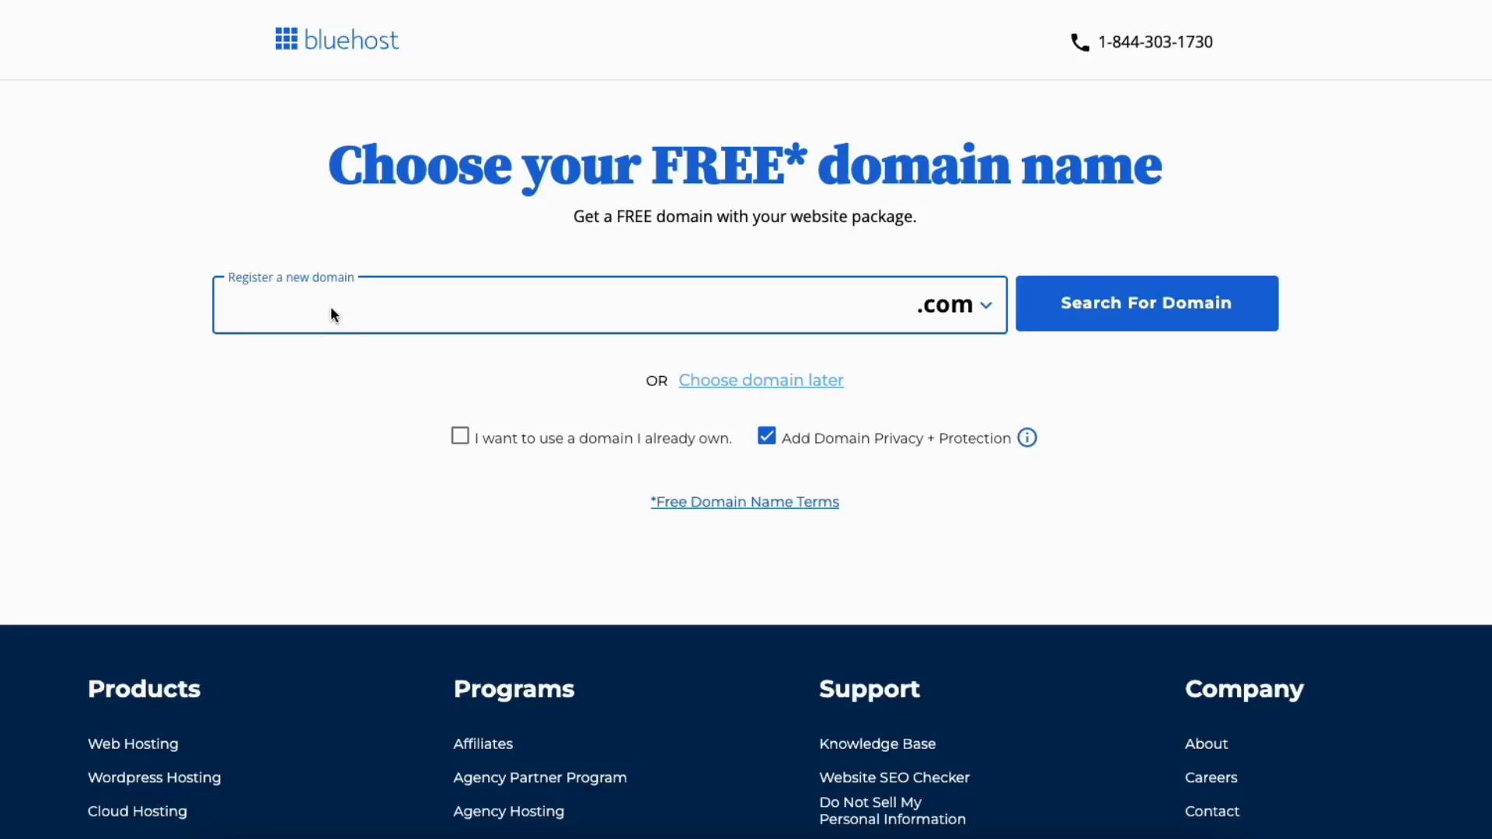
click(967, 308)
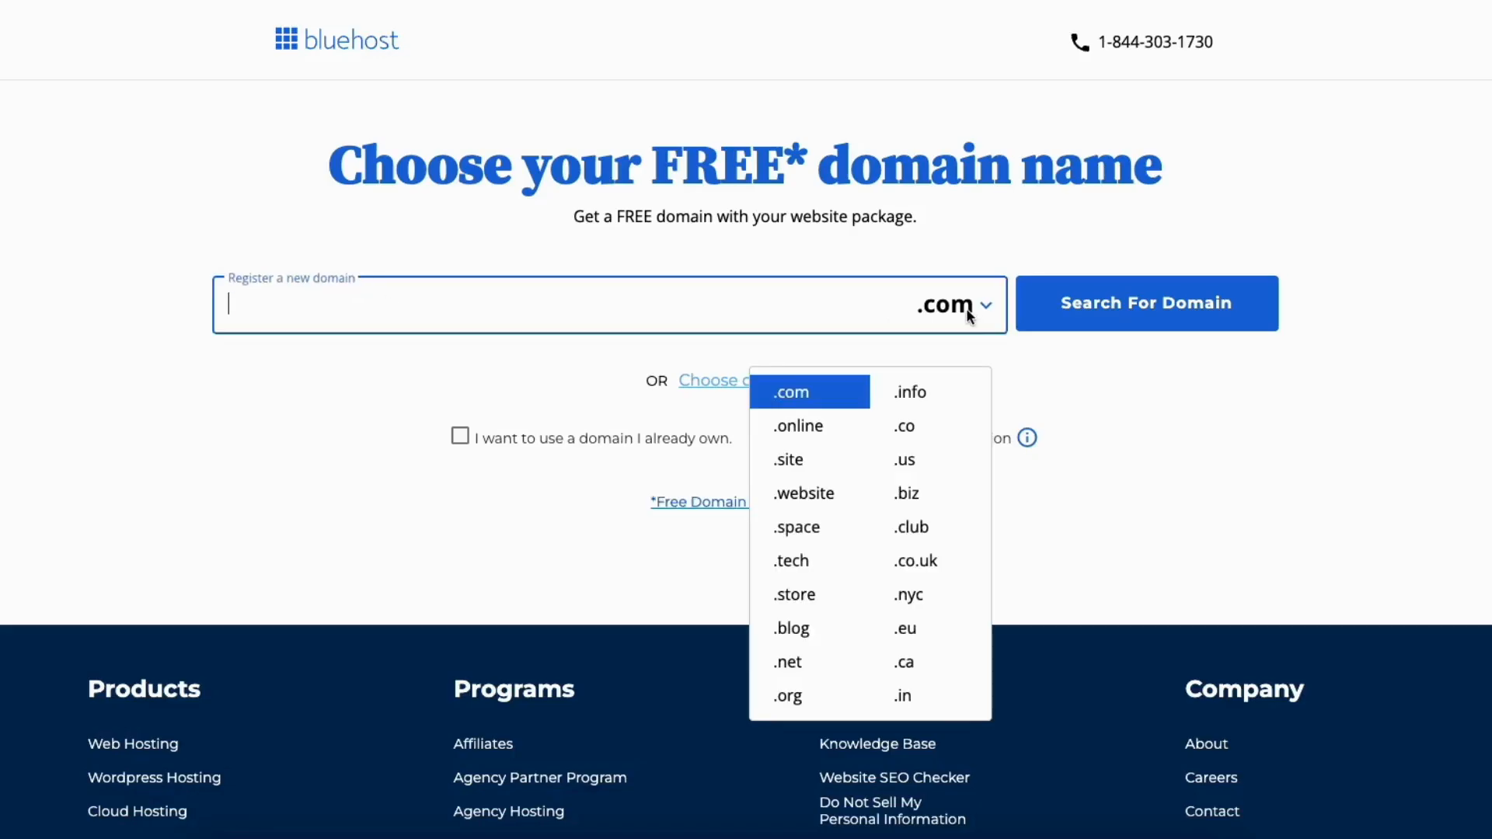
click(630, 374)
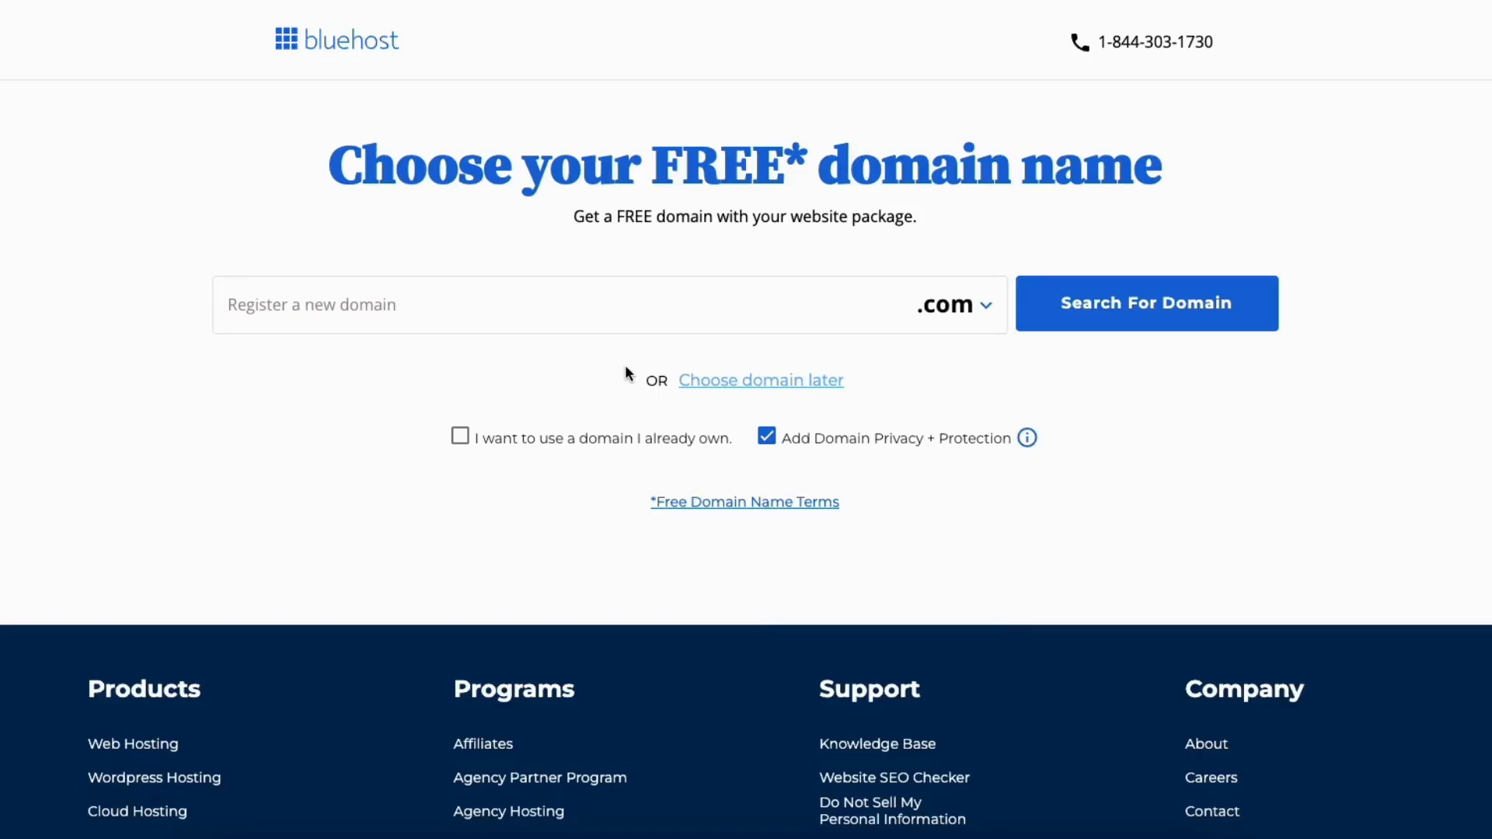
click(459, 437)
click(345, 339)
click(614, 471)
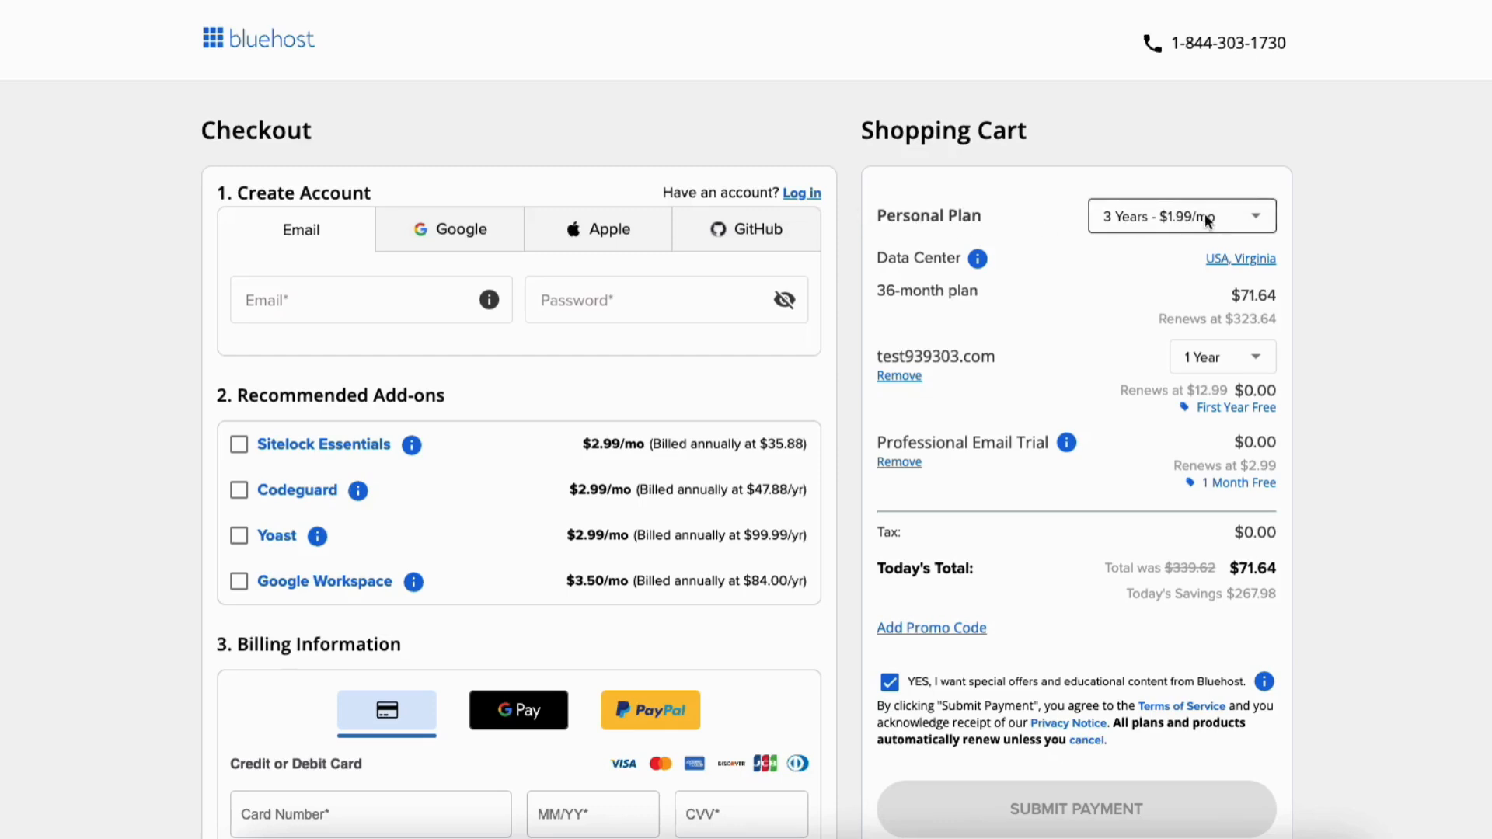
- Switch the Personal Plan term from 3 years to '1 Year - $2.79/mo'
click(1261, 216)
click(1262, 218)
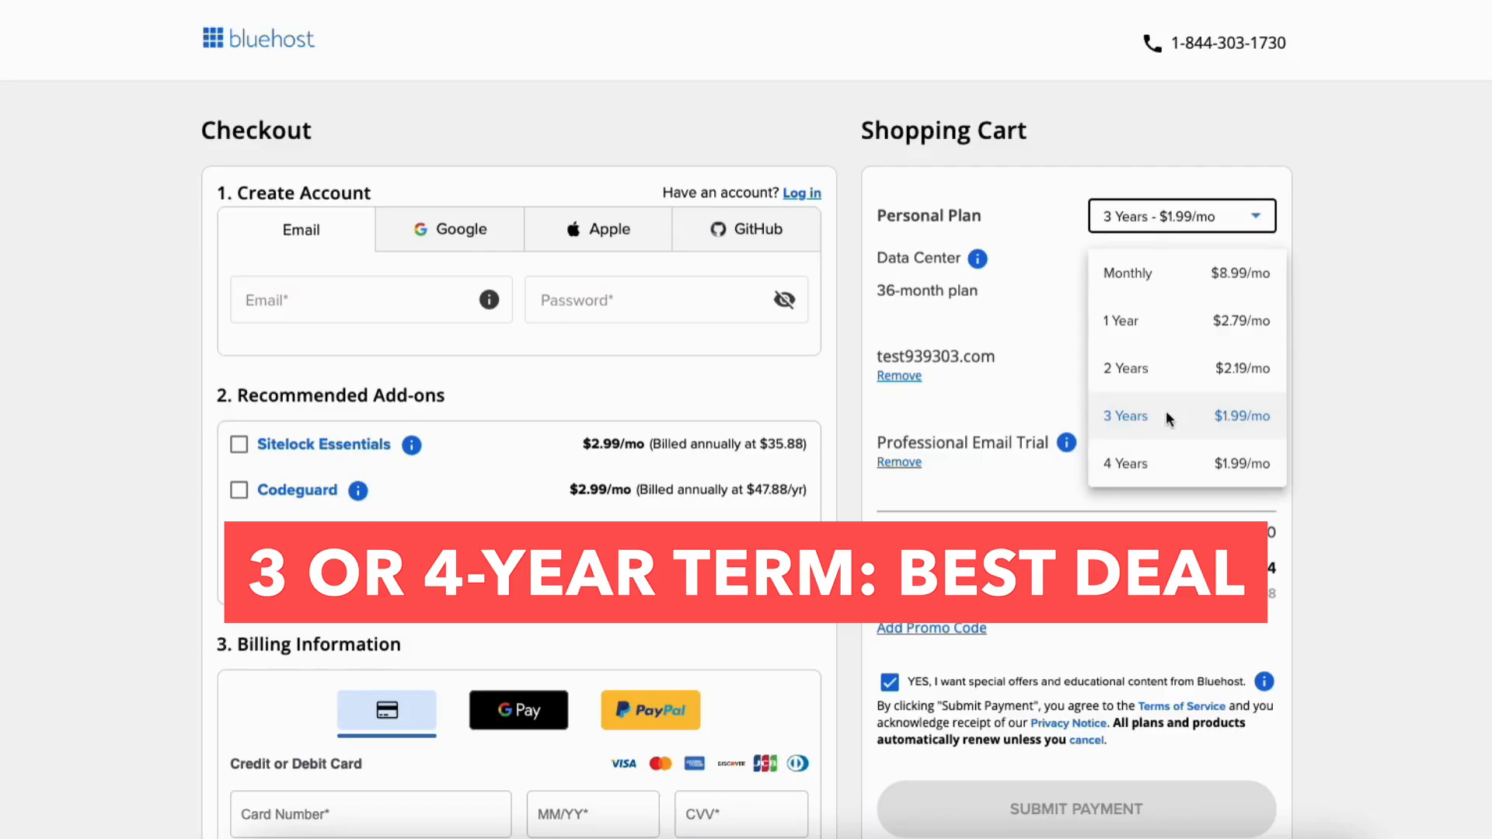
click(1166, 315)
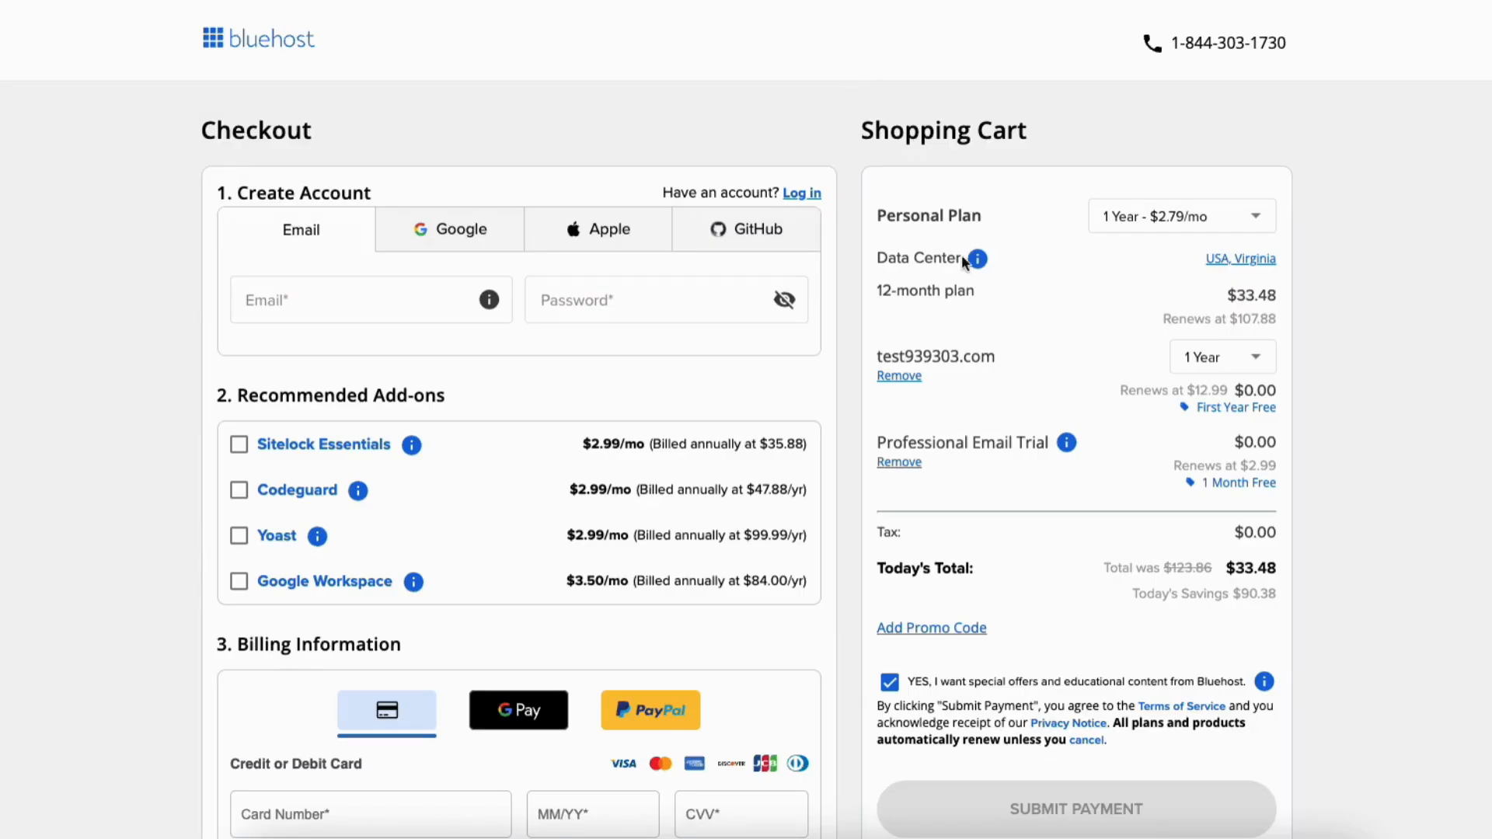
- Keep USA, Virginia as the data center and leave the Yoast add-on out of the cart
click(1236, 260)
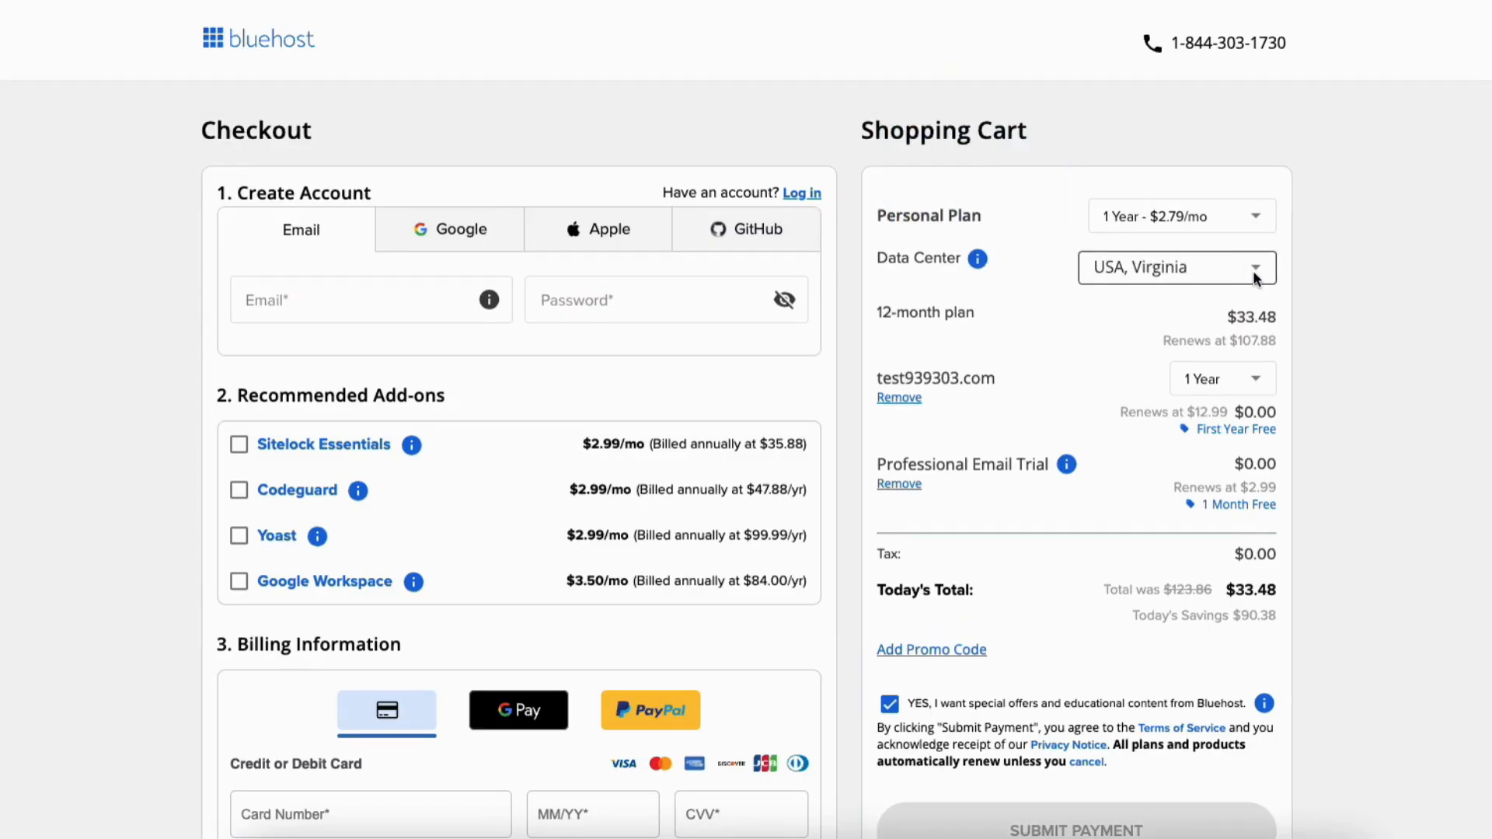
click(1255, 267)
scroll(1265, 404, down, 2)
scroll(1265, 404, down, 2)
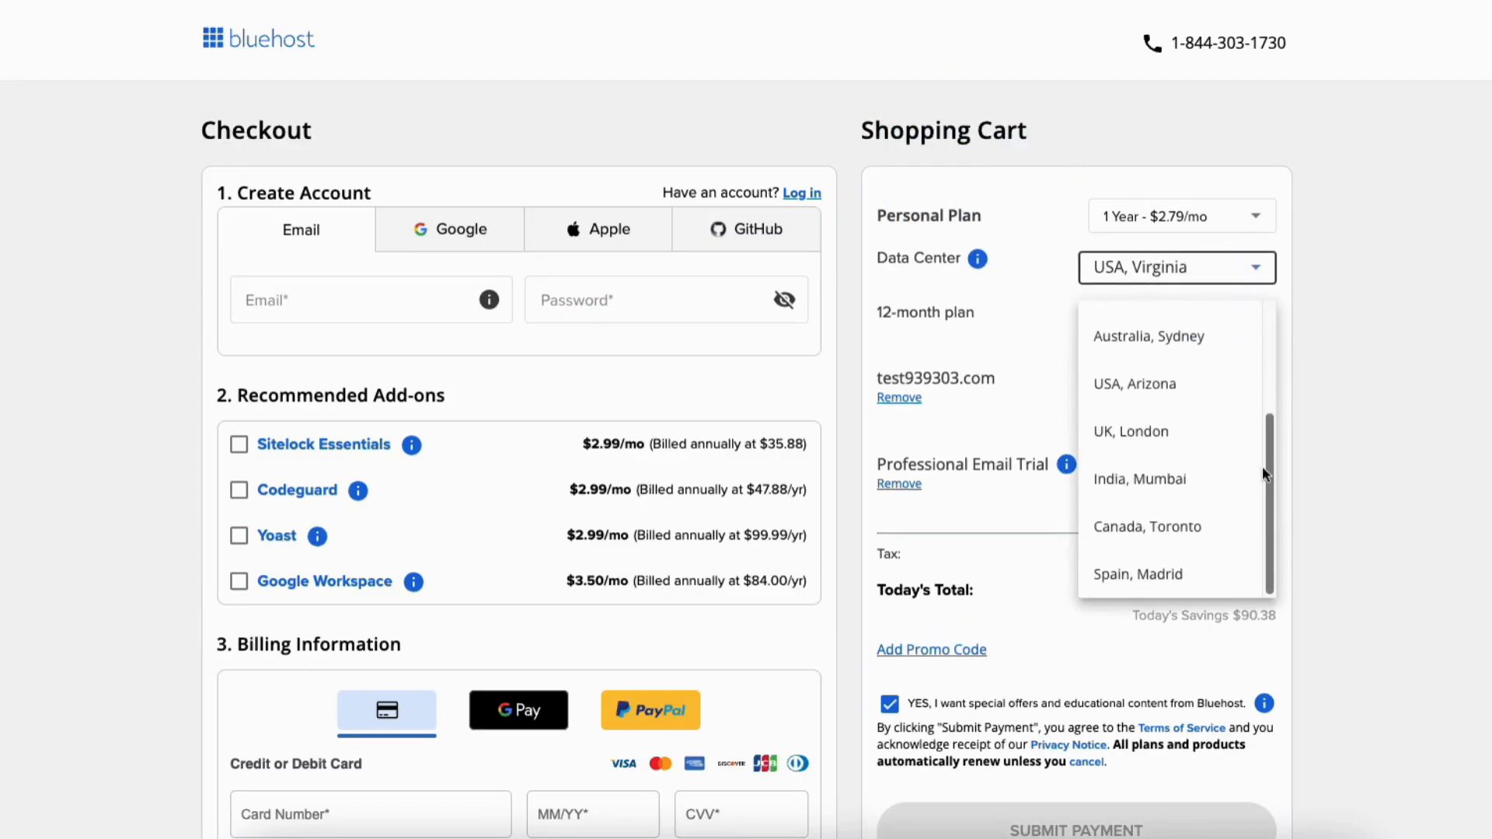
click(1417, 336)
click(314, 301)
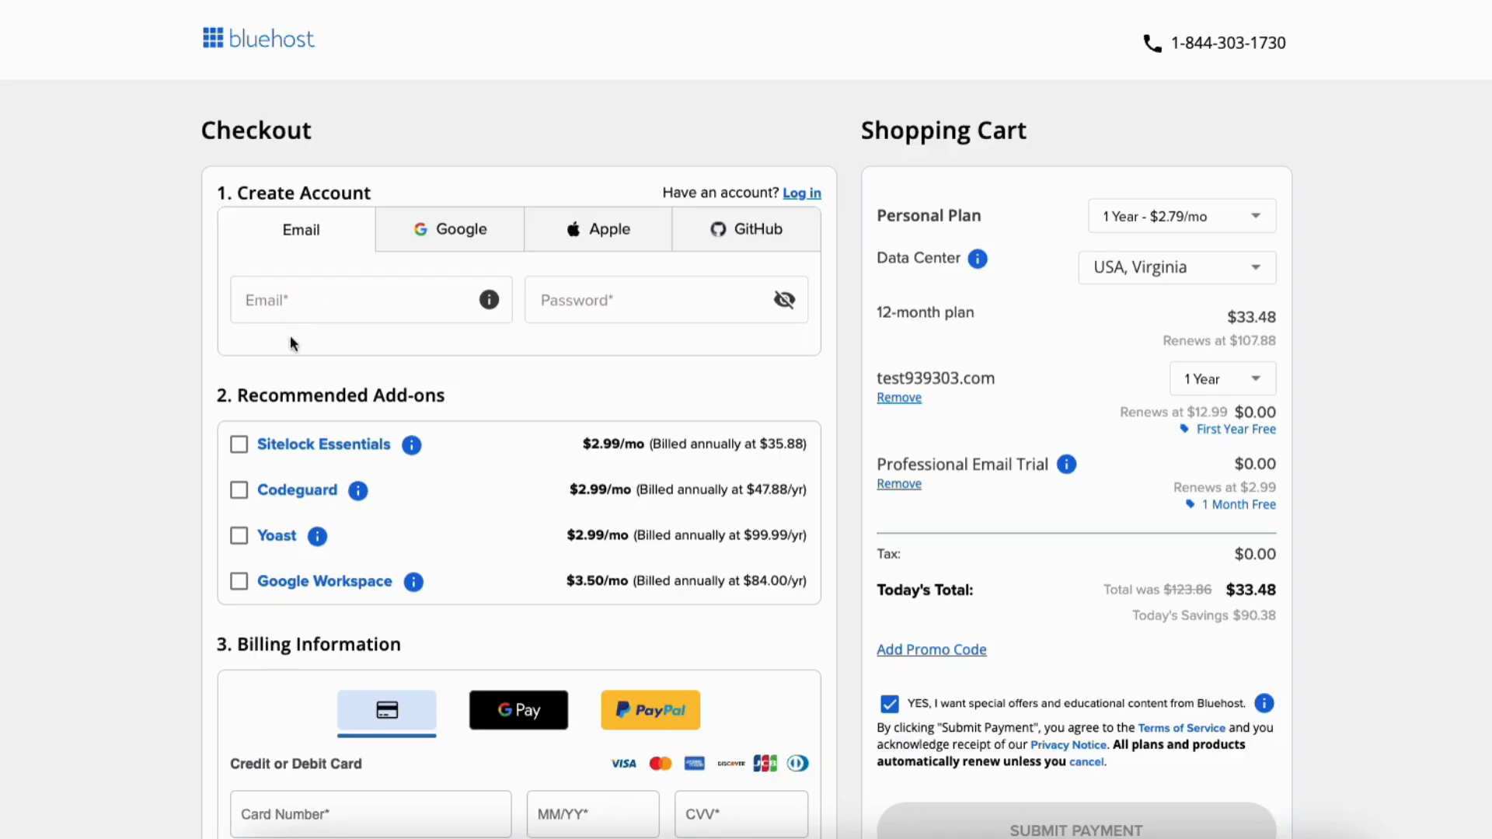
click(239, 535)
click(238, 535)
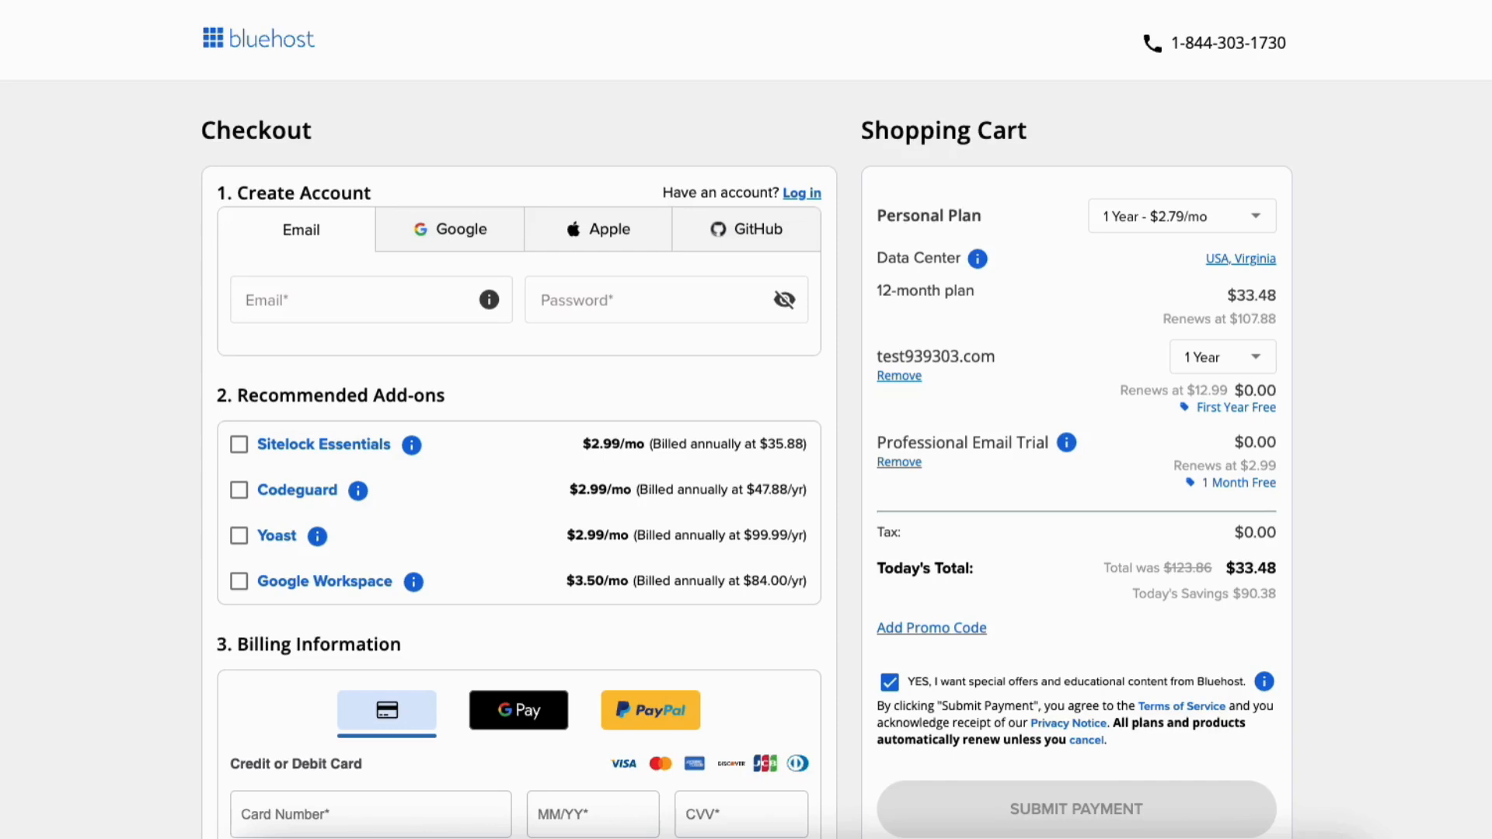
- Untick 'YES, I want special offers' further down the checkout page
scroll(746, 466, down, 5)
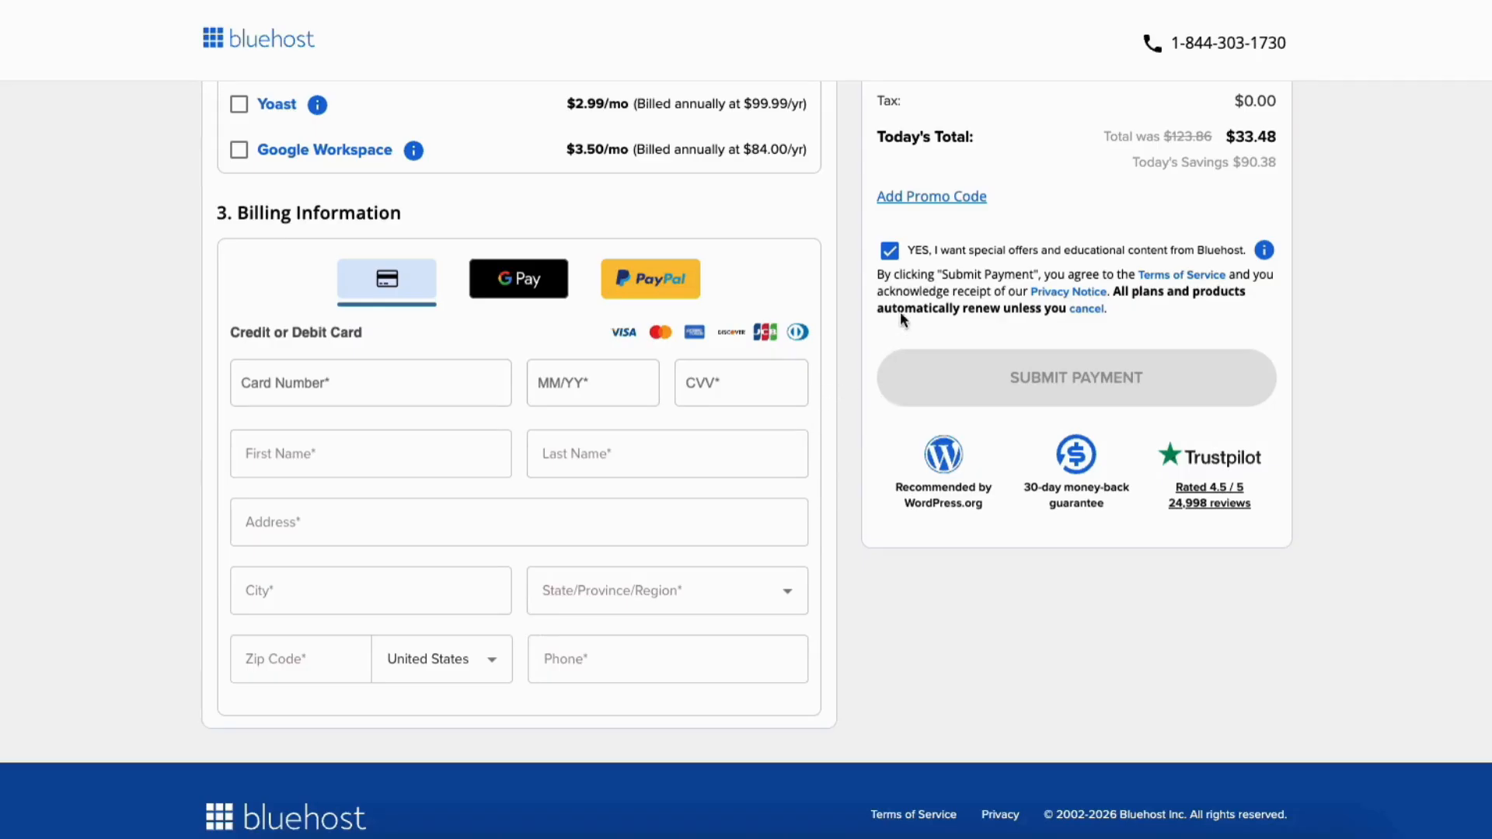
click(890, 251)
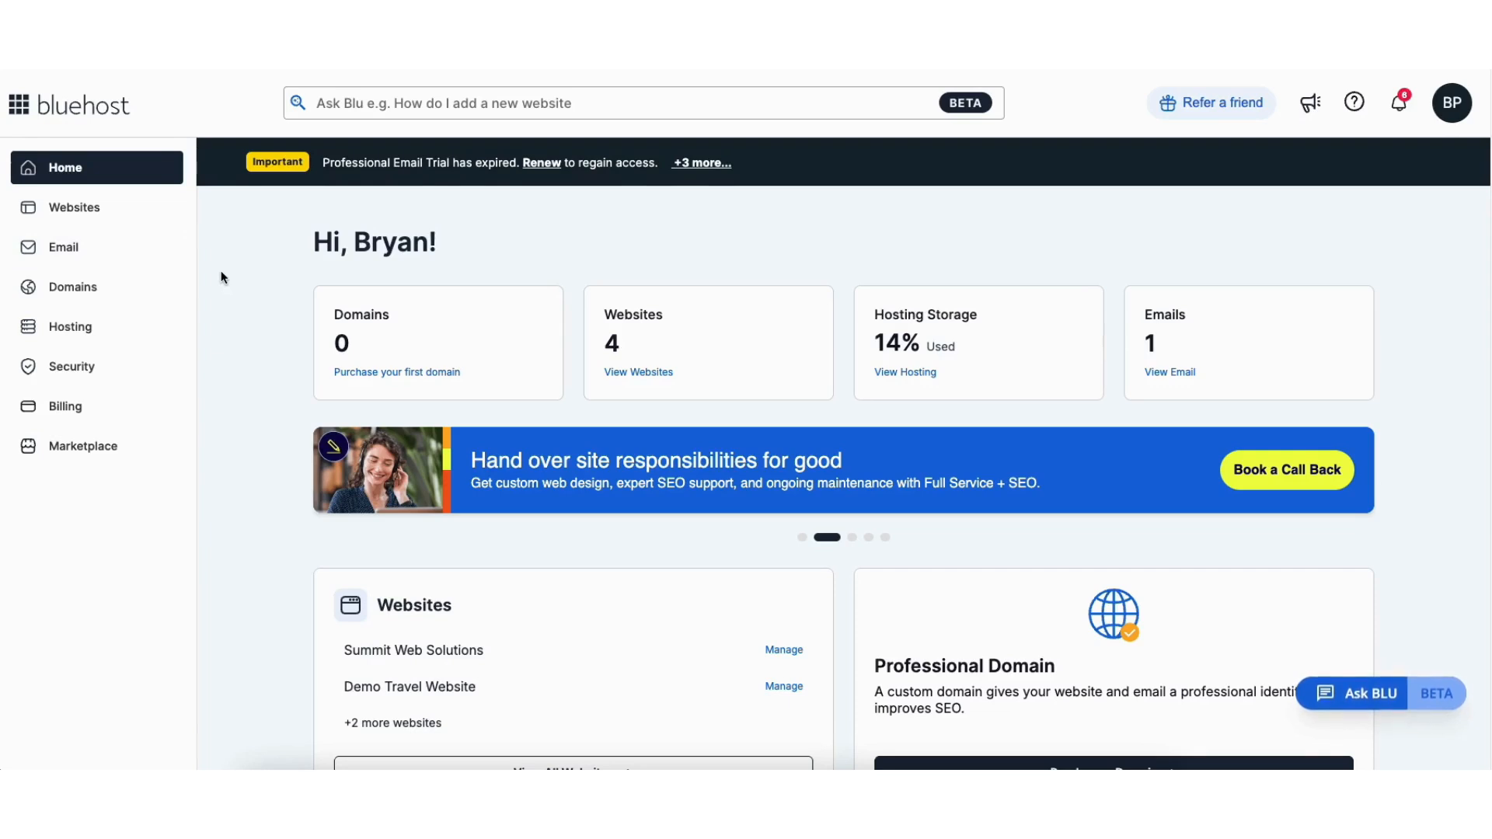
- Open the Websites list and go to the Welcome site's management overview
click(92, 208)
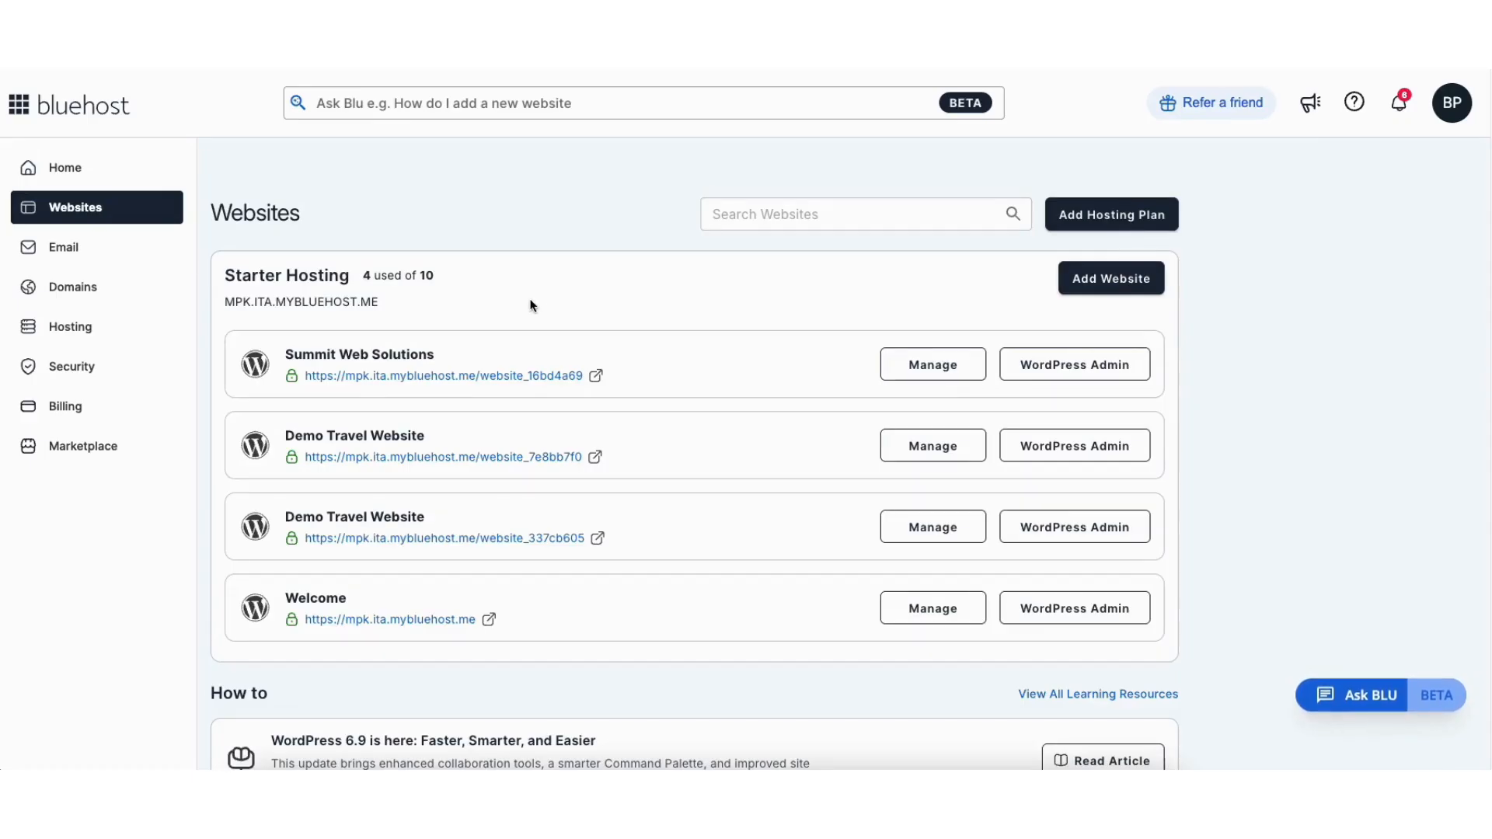
click(1039, 610)
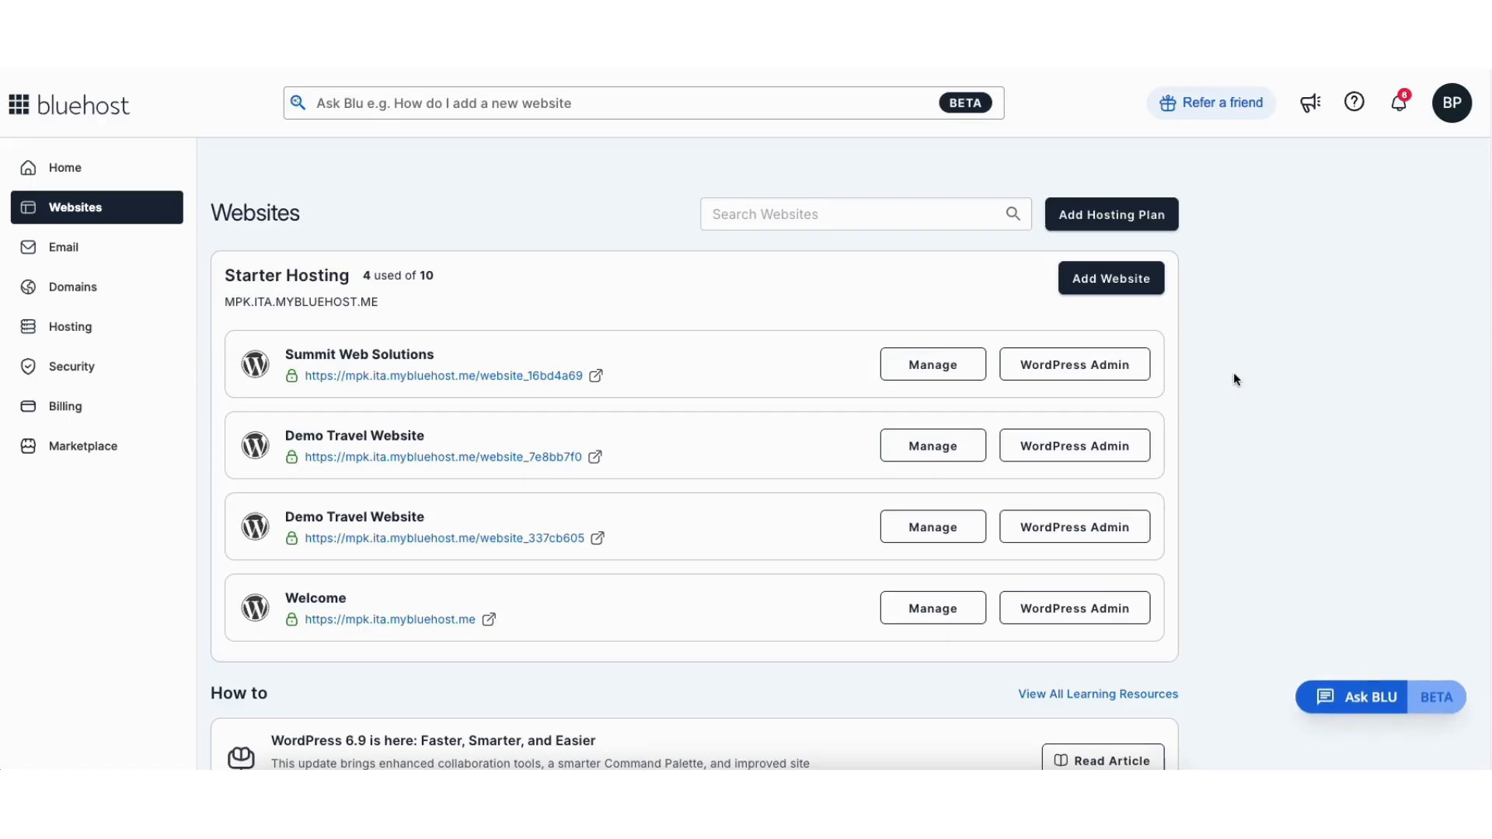
click(1032, 614)
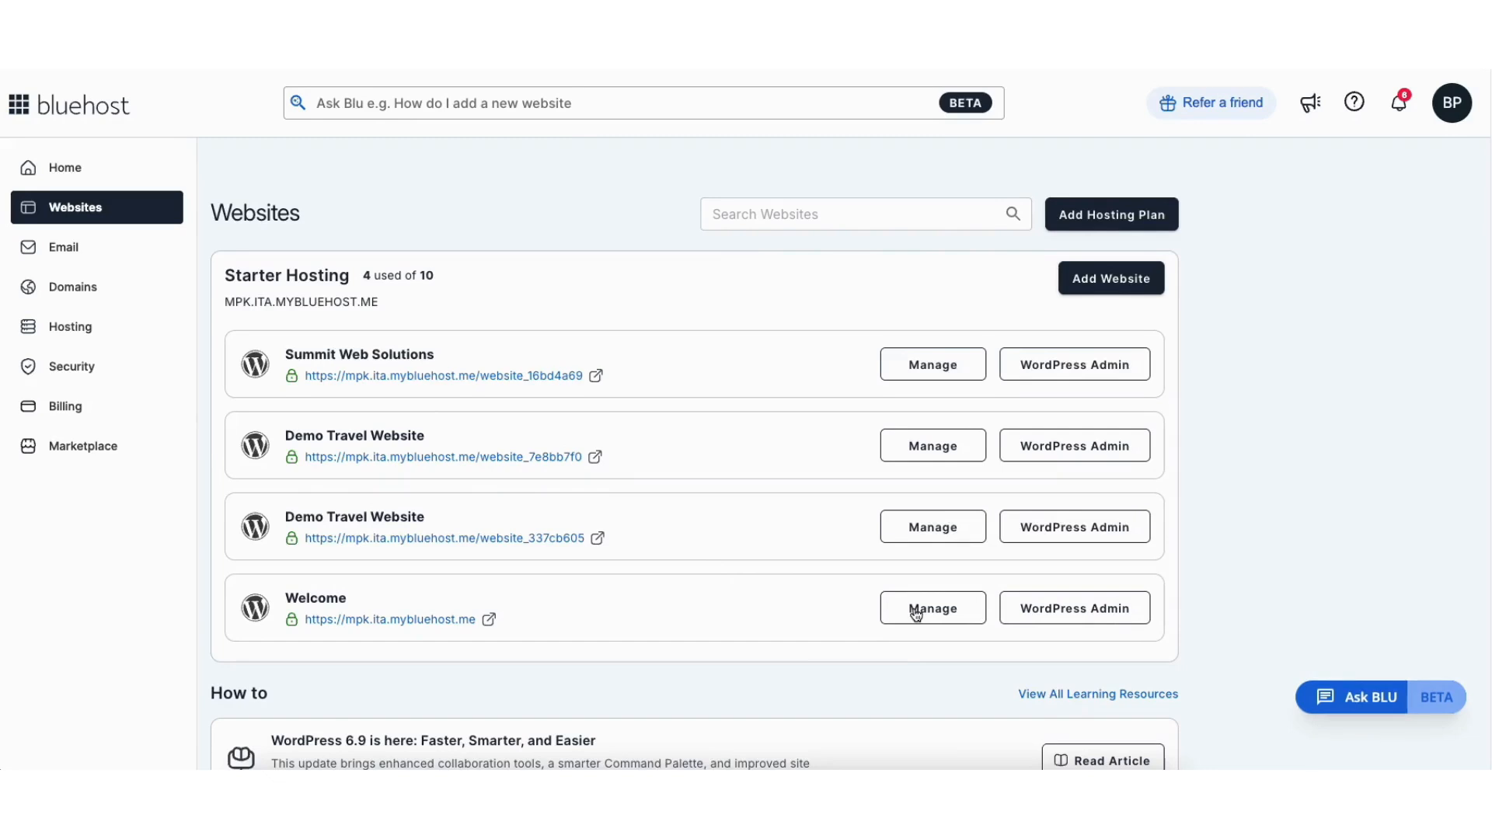
click(917, 610)
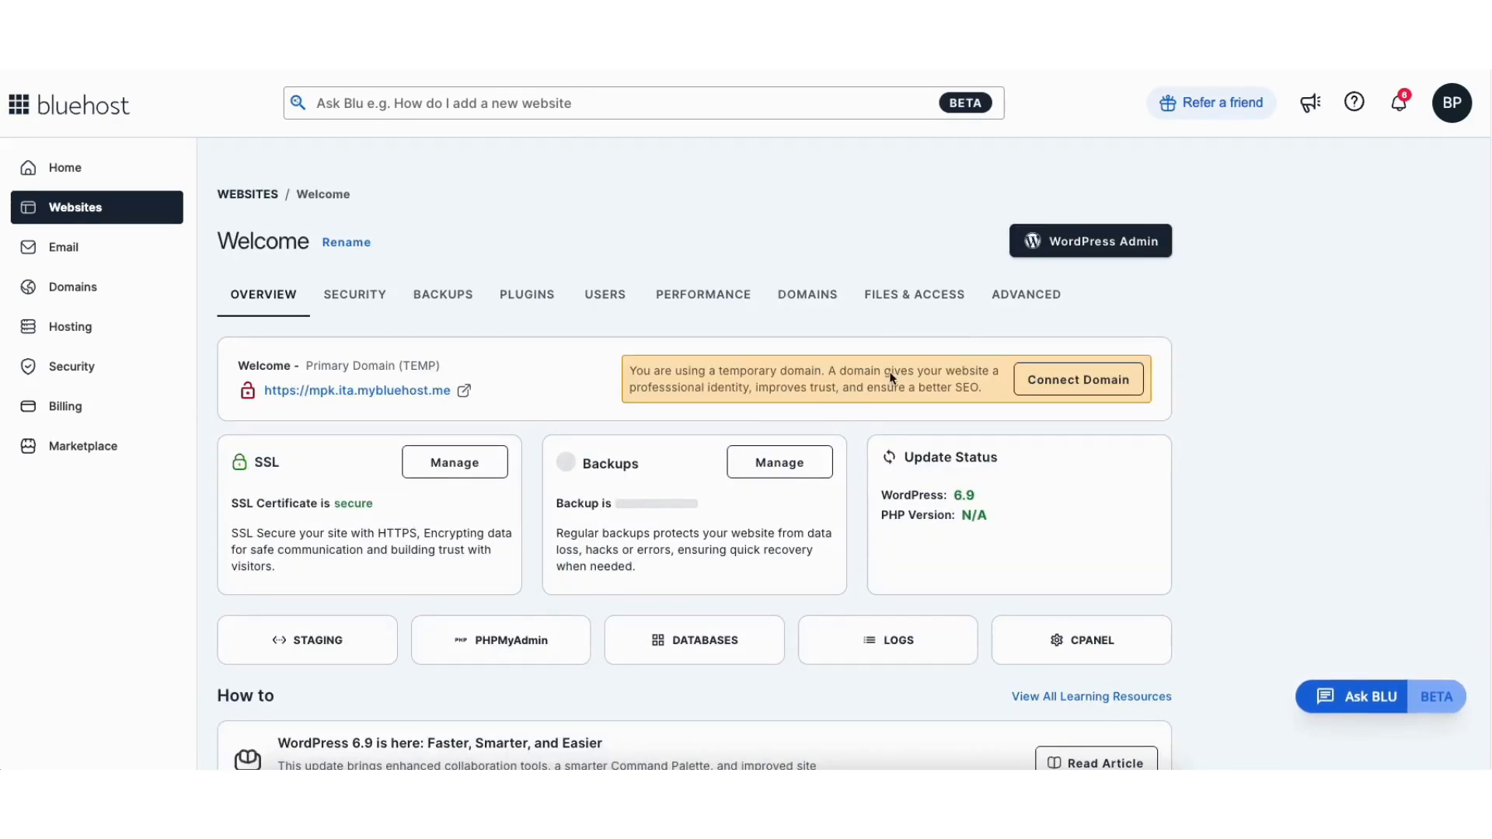
- Review the Advanced and Performance tabs, keeping caching at Assets & Web Pages, then return to Overview
click(1026, 295)
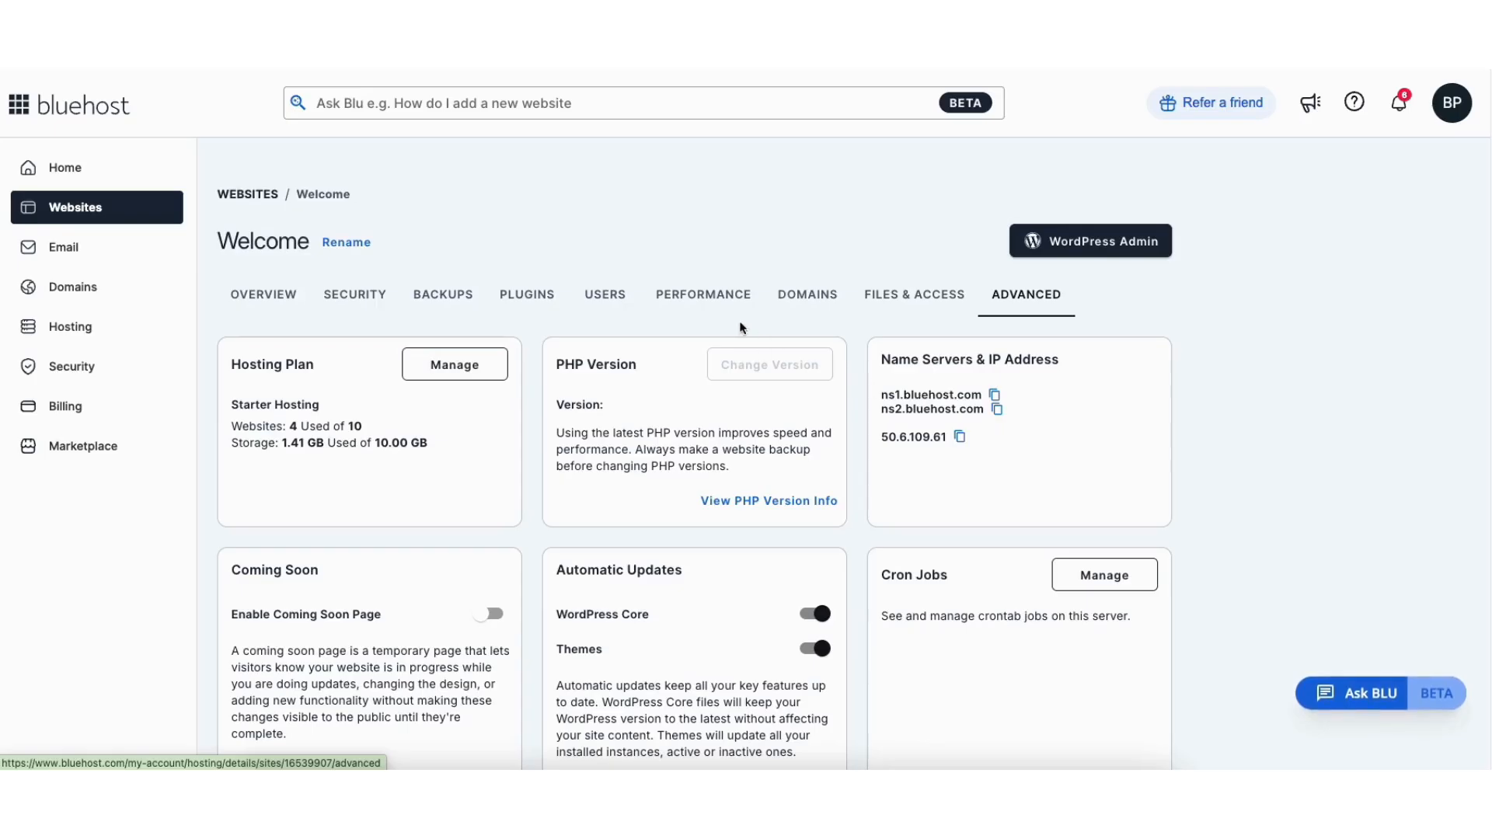
click(711, 298)
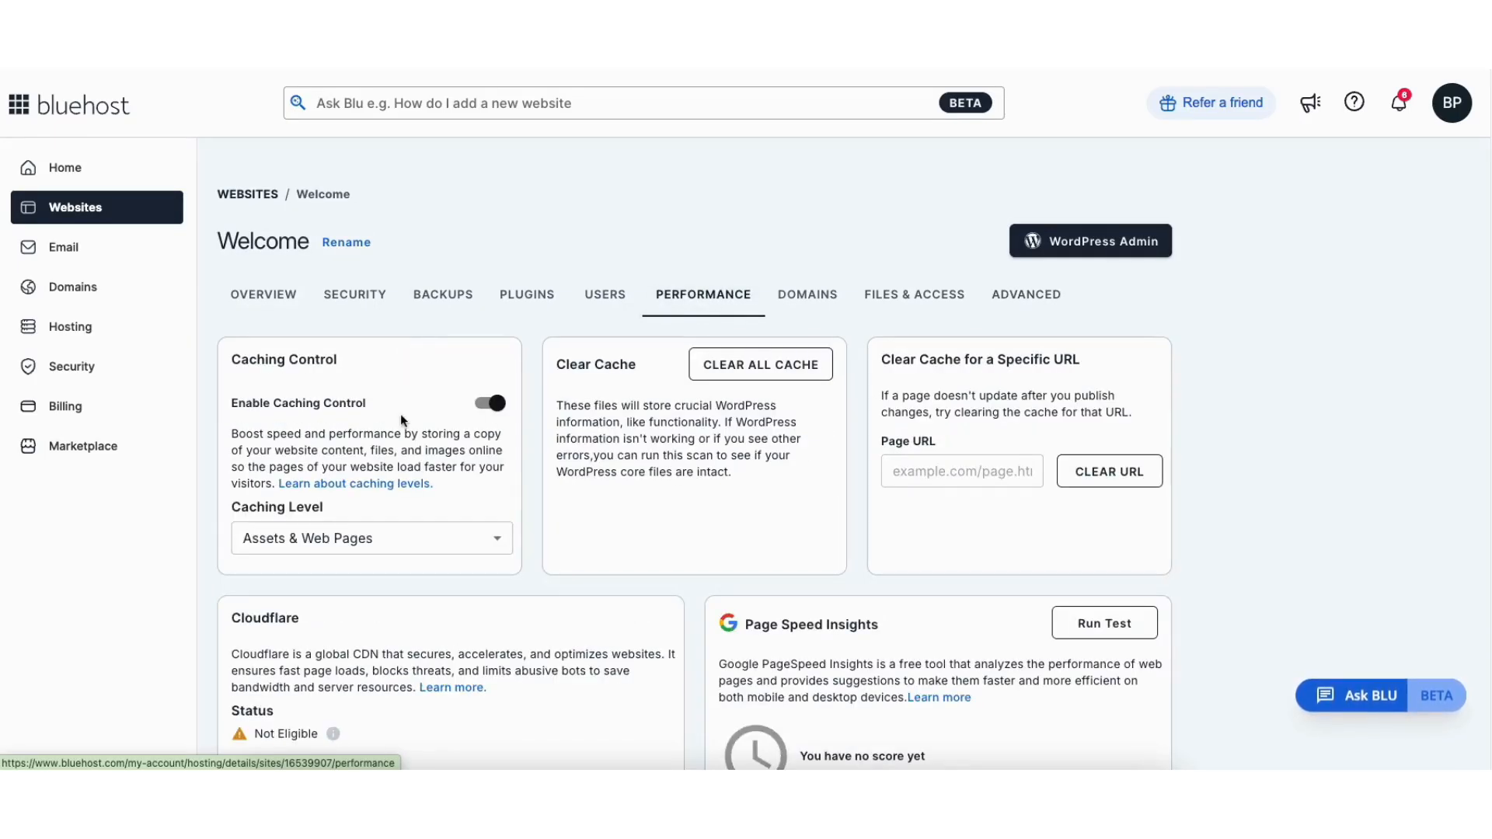
click(380, 546)
click(392, 543)
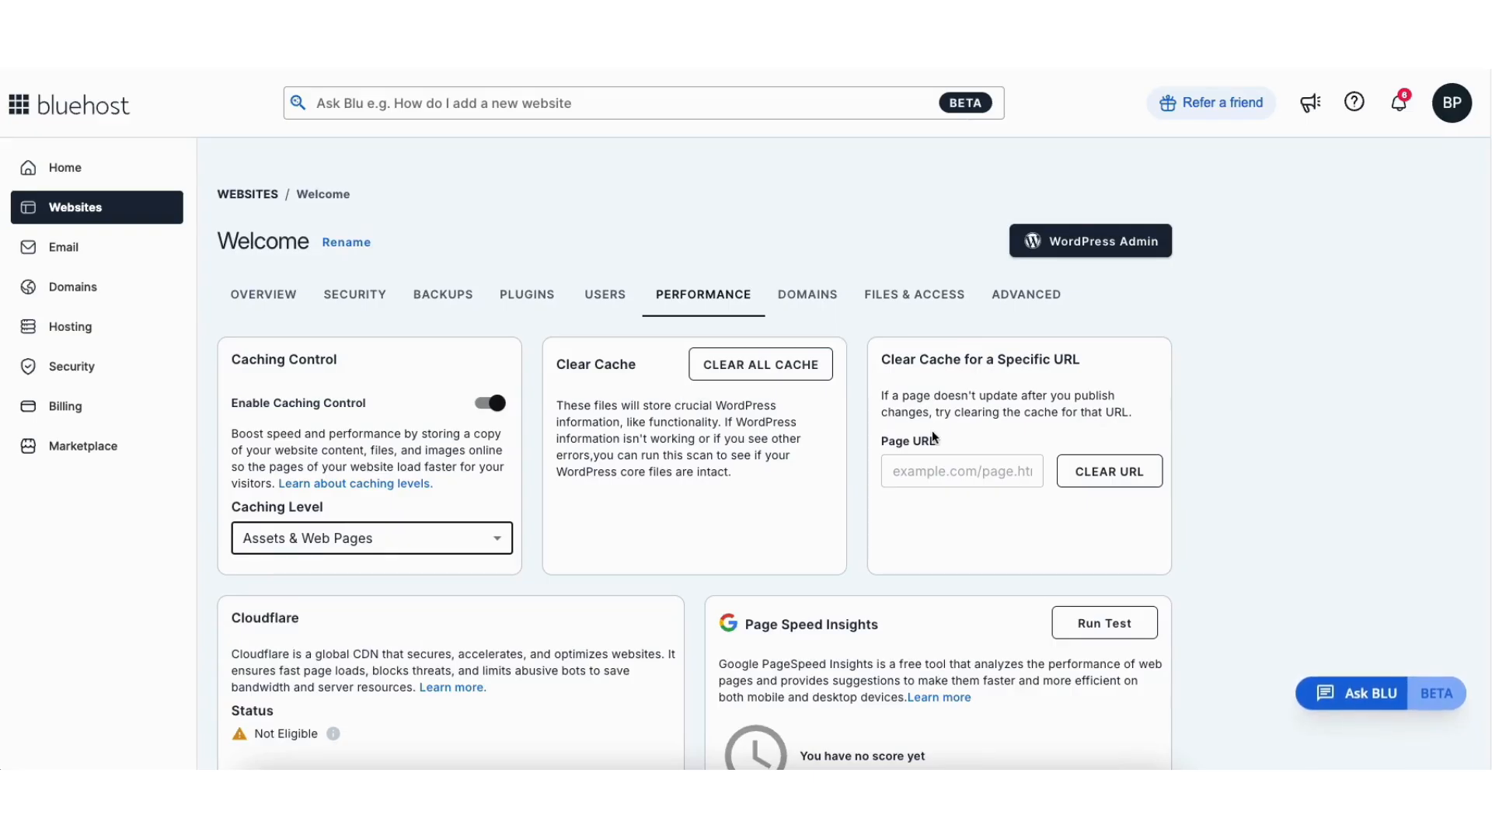
click(287, 296)
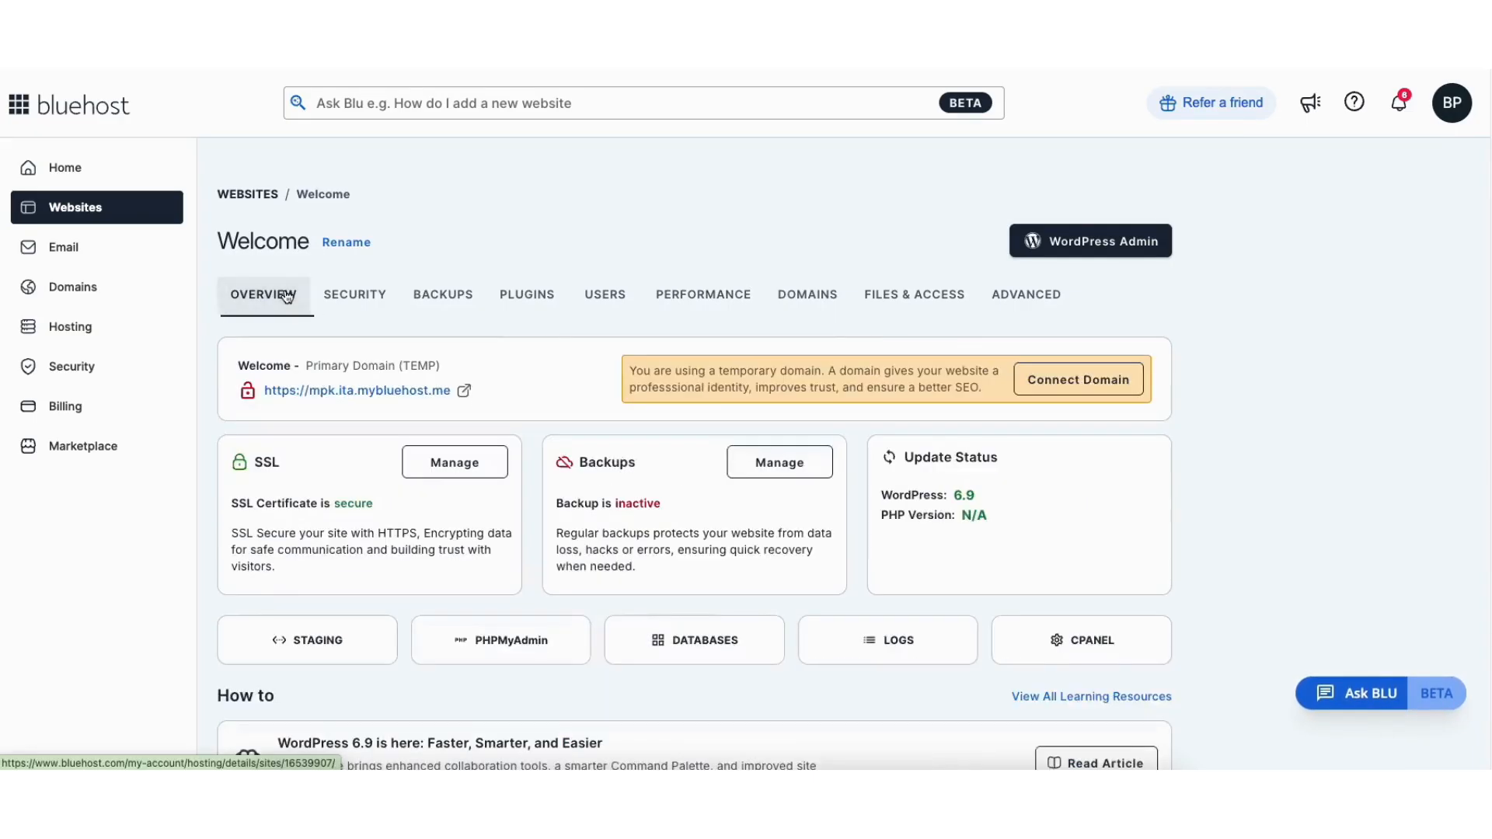
click(323, 645)
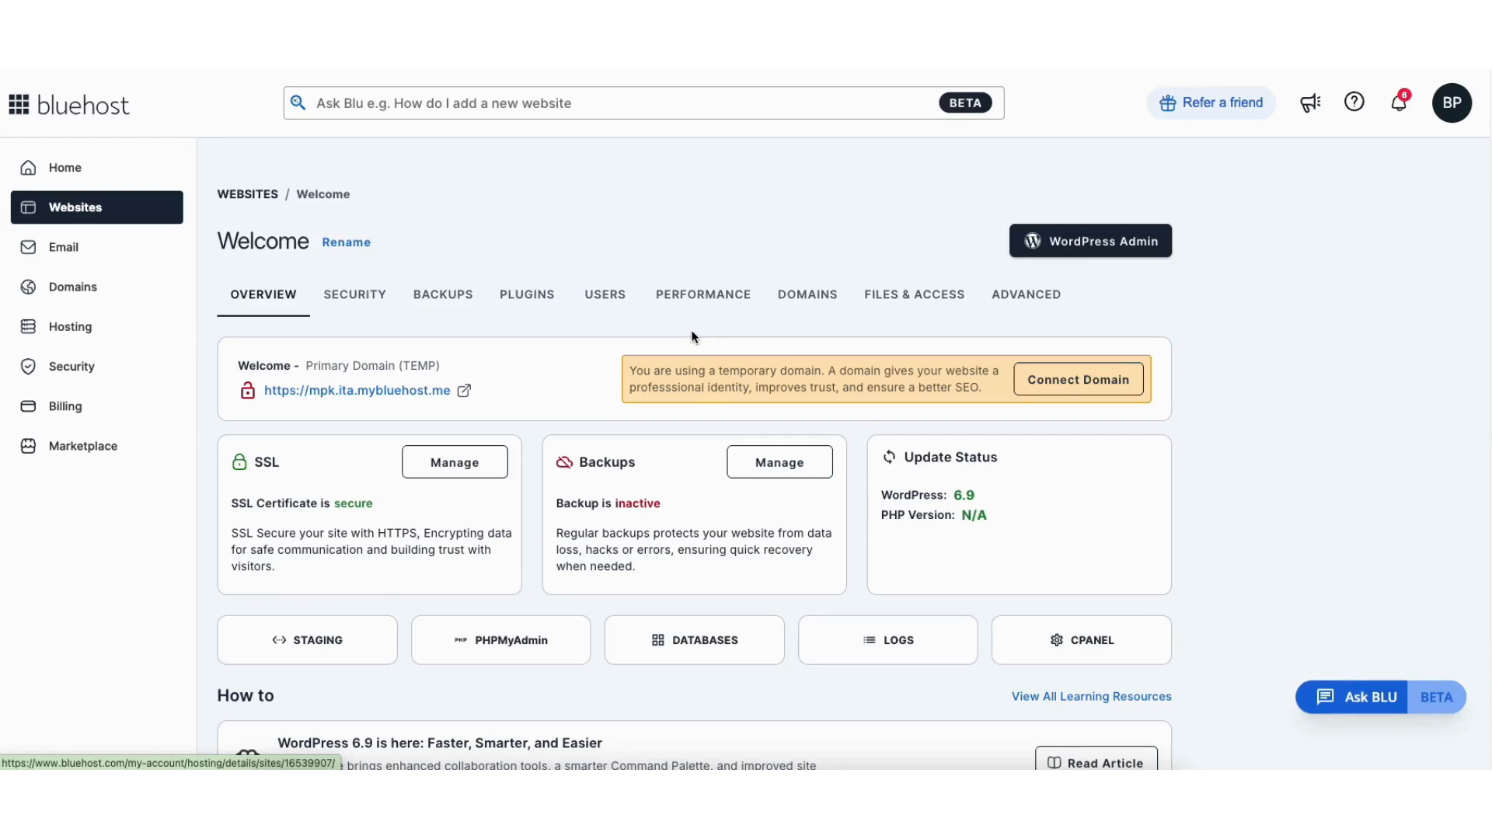
- Open the Welcome site's WordPress admin and go to Settings > General
click(1054, 250)
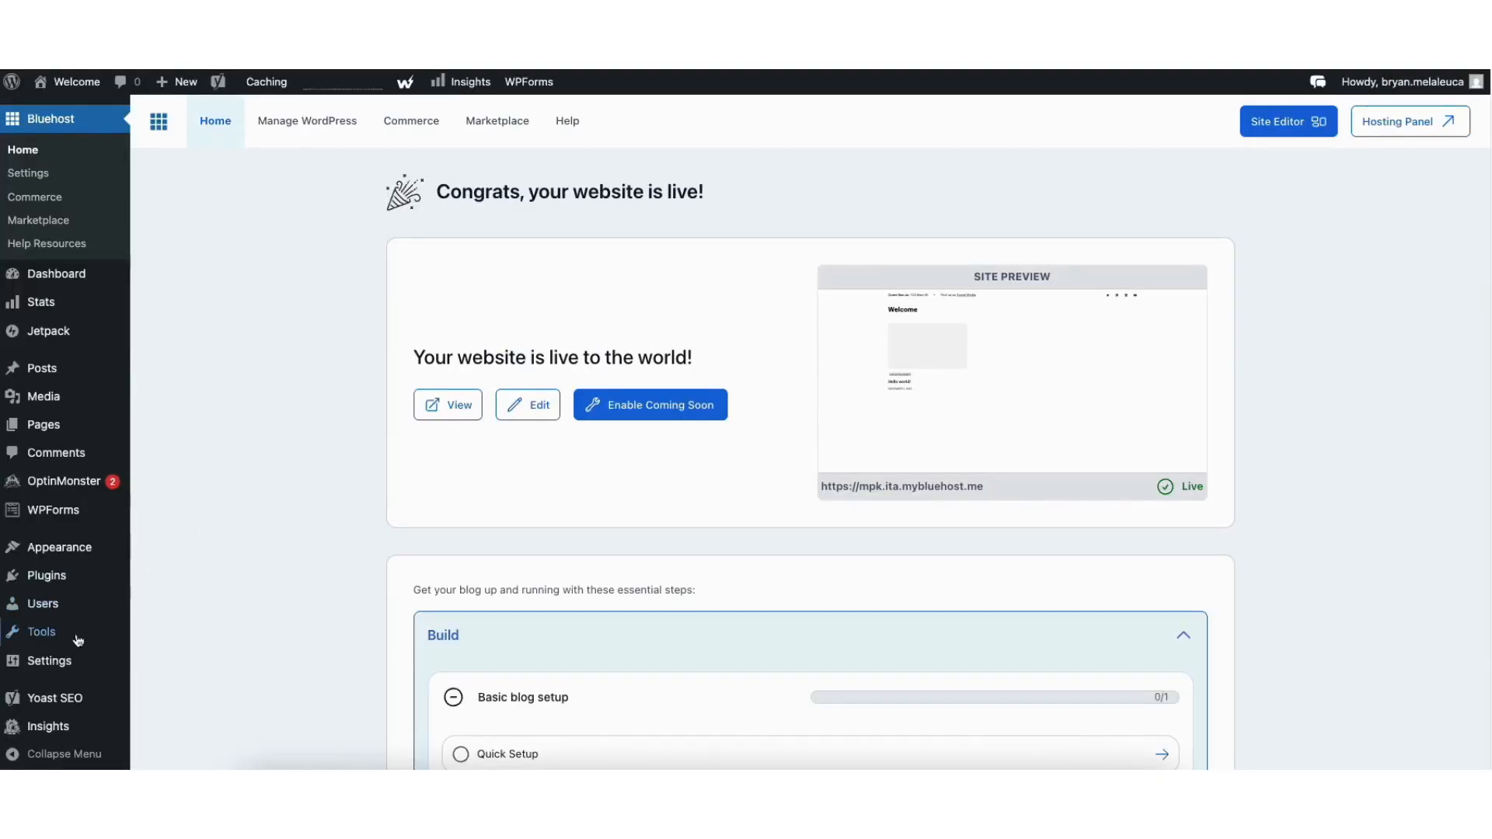
mouse_move(49, 664)
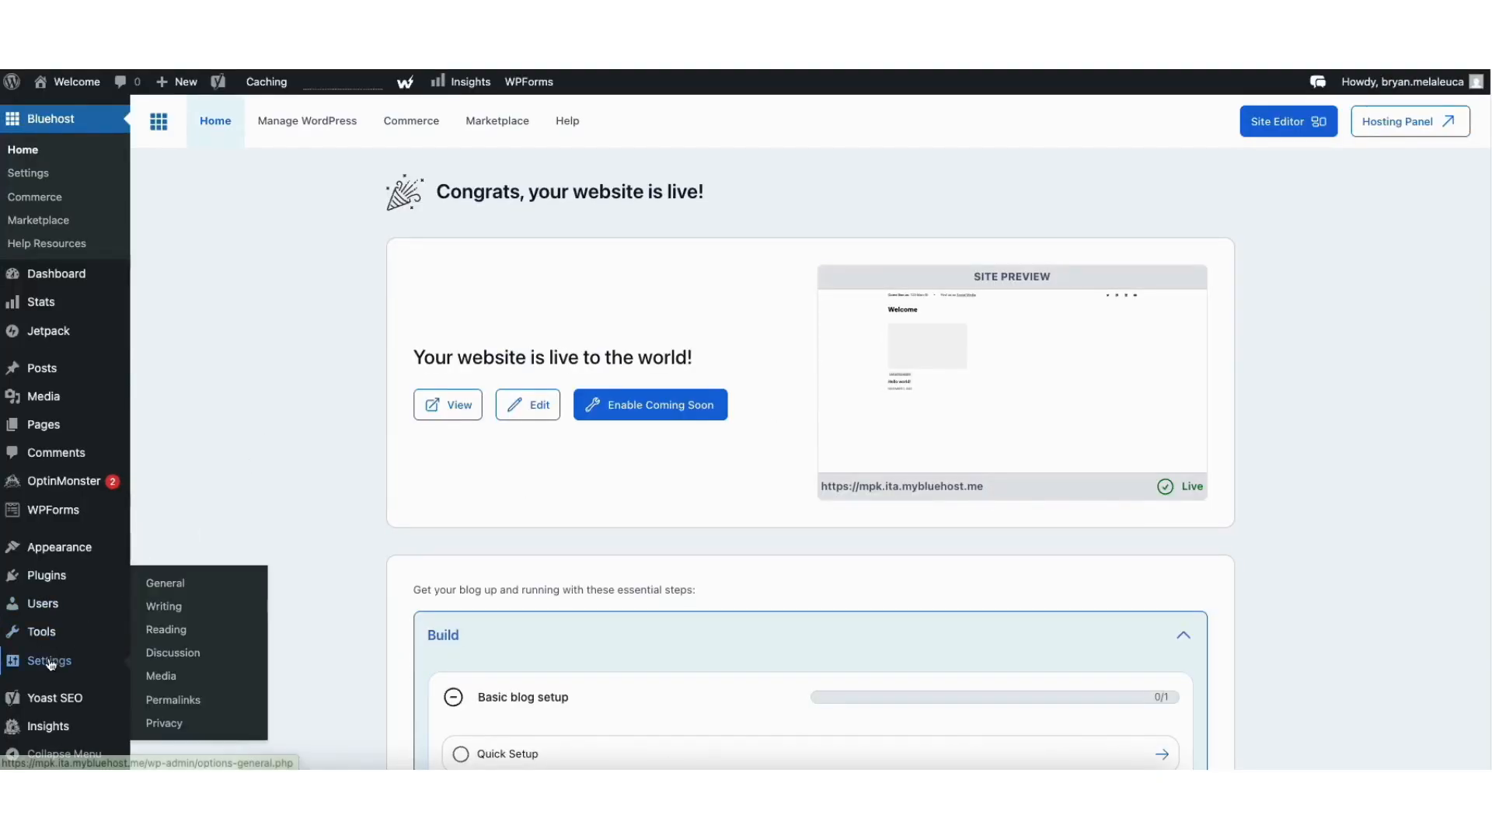
click(162, 585)
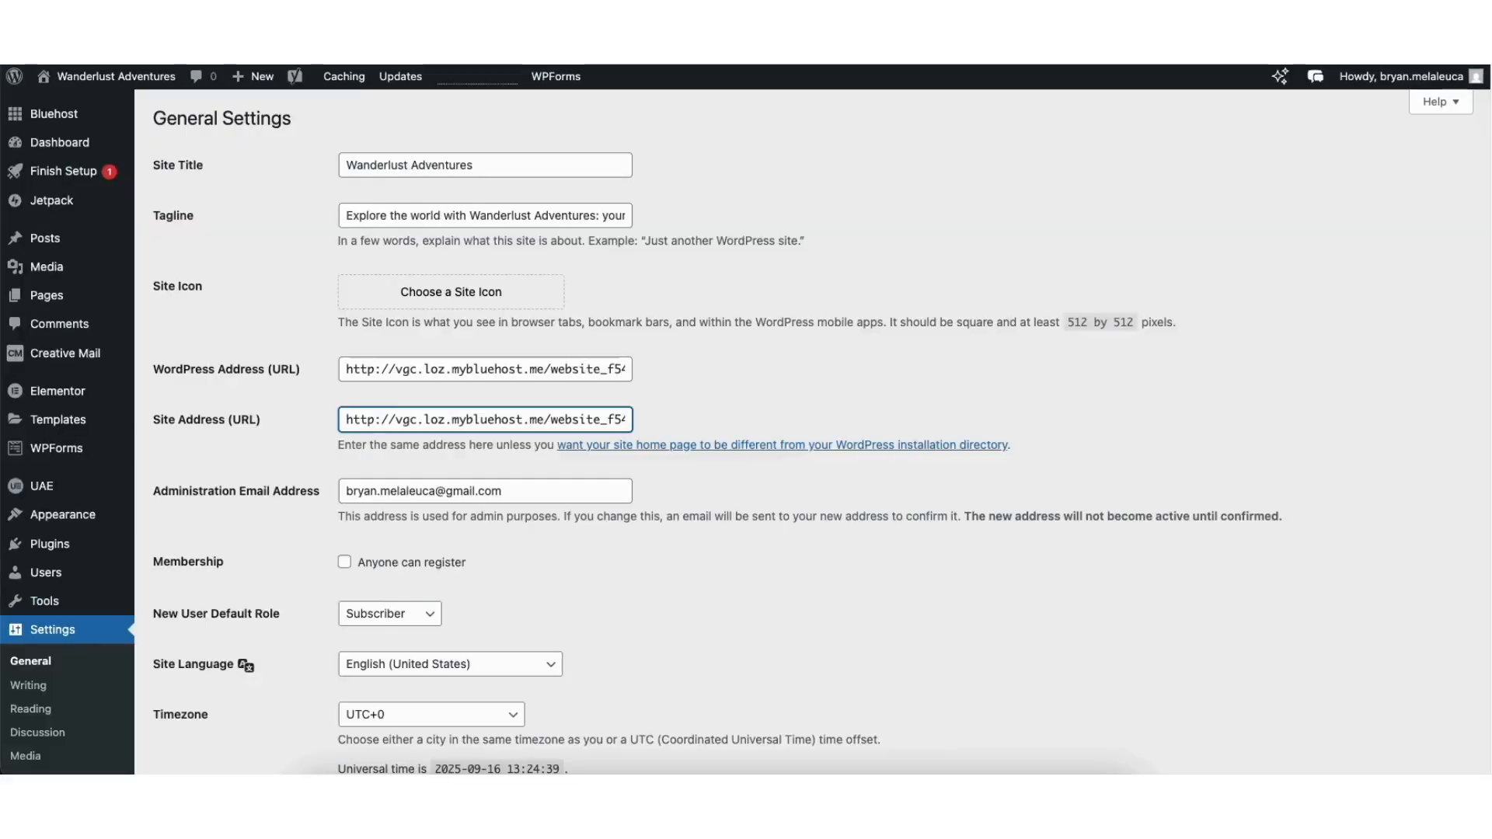
click(267, 309)
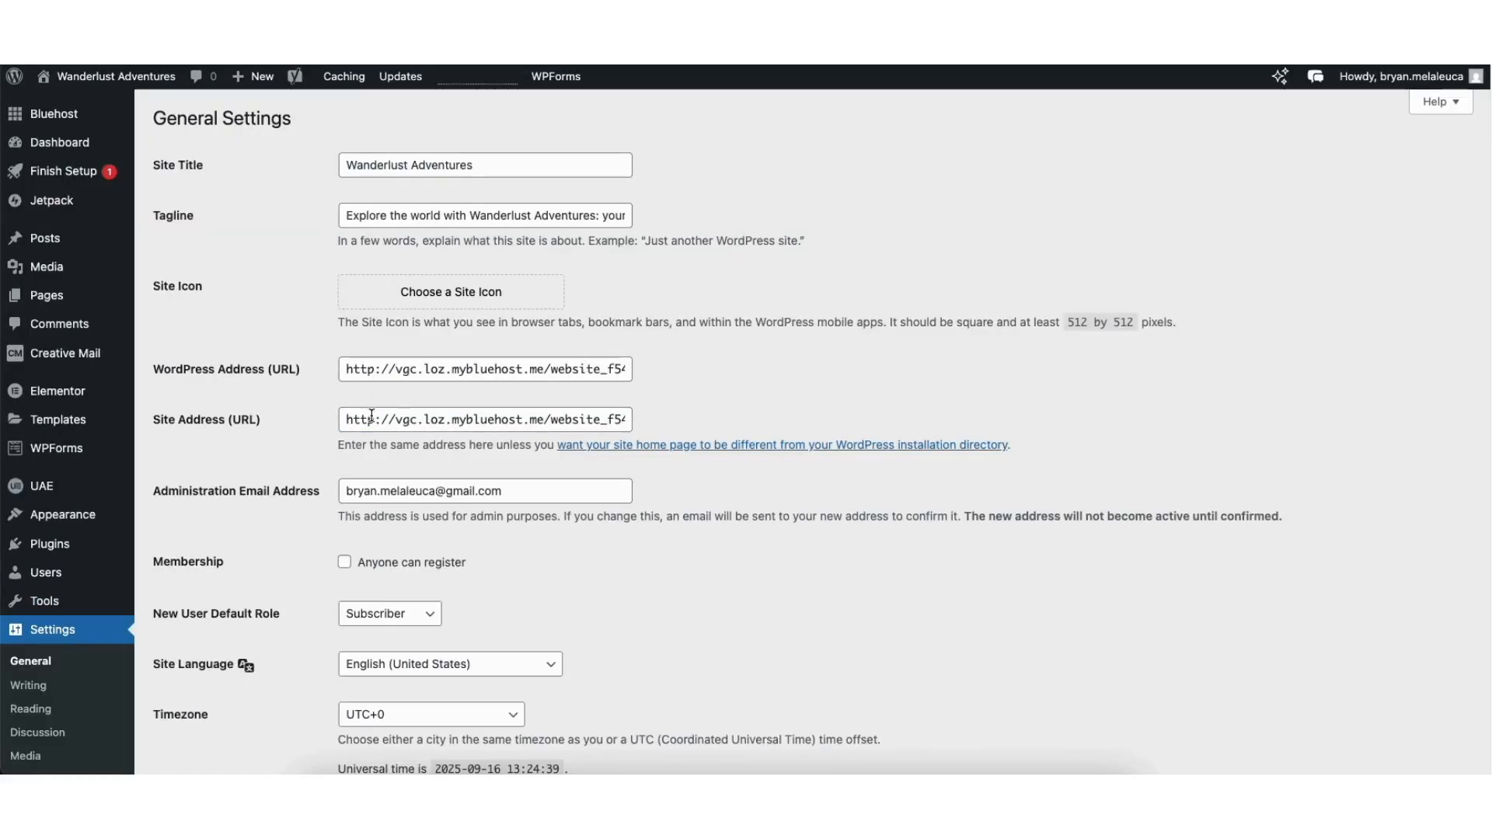
click(373, 366)
text(s)
click(375, 420)
text(s)
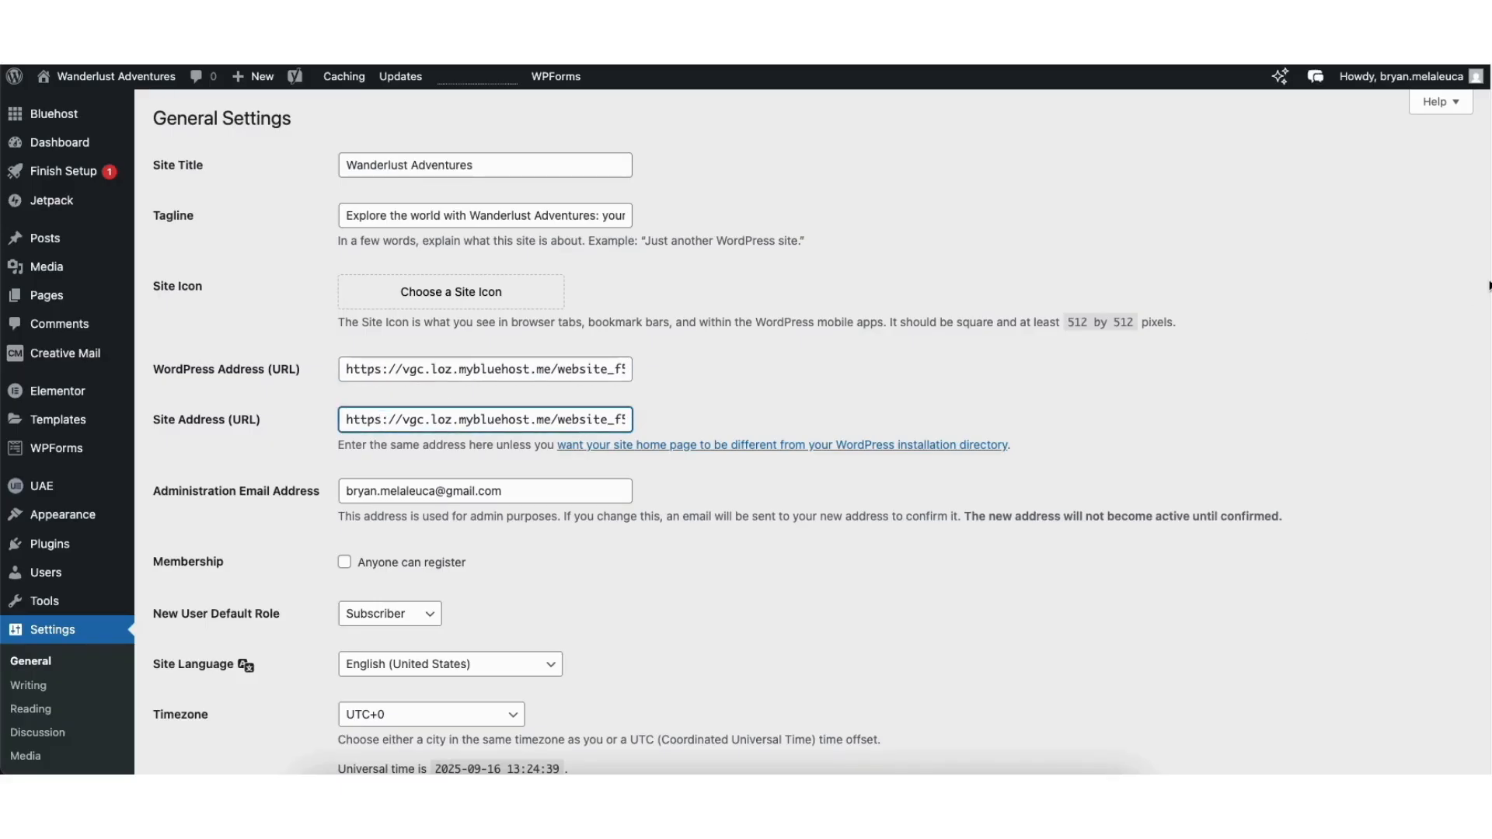
scroll(1469, 410, down, 10)
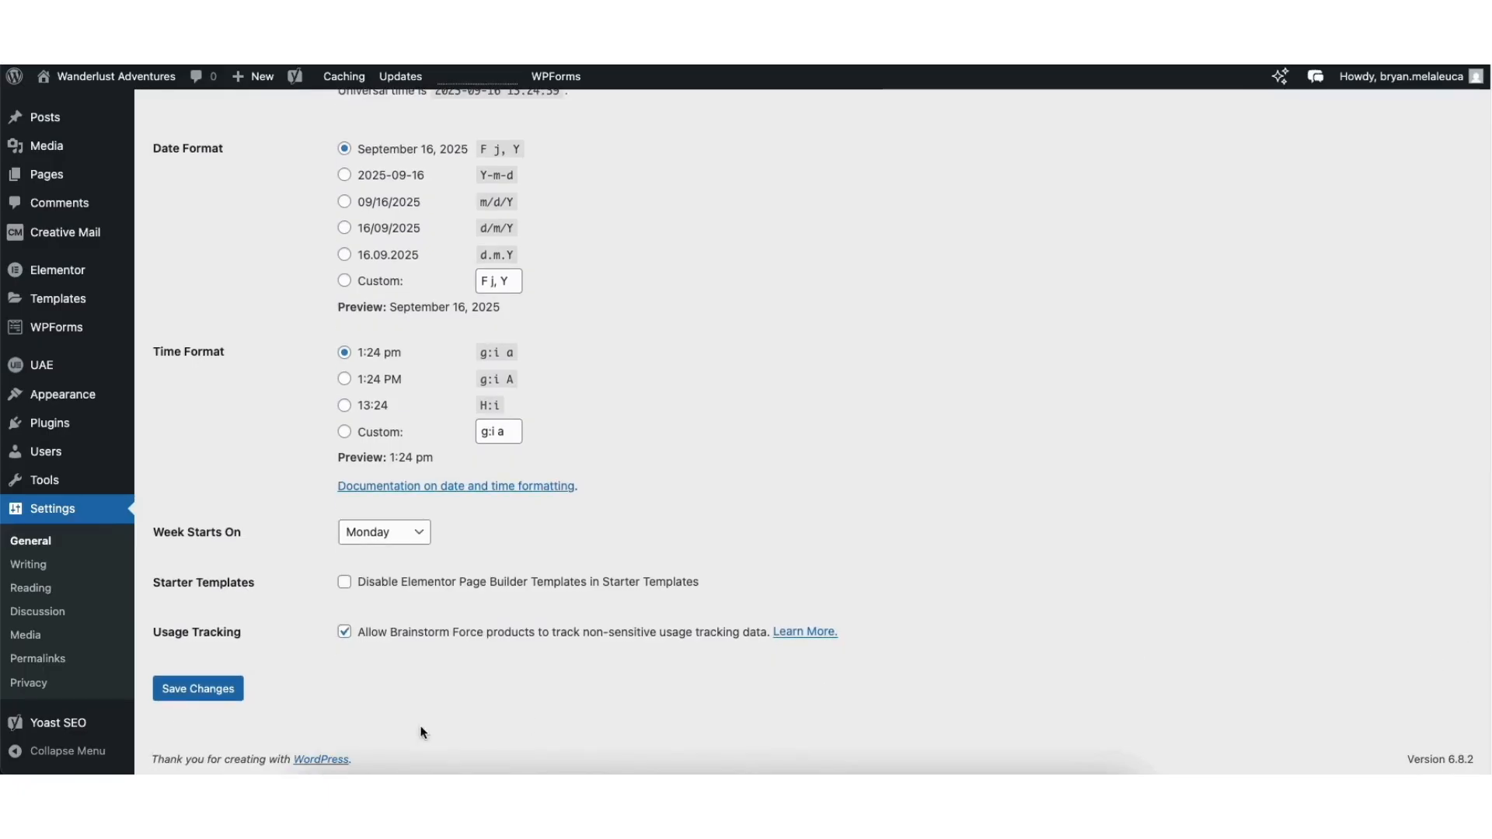
click(207, 694)
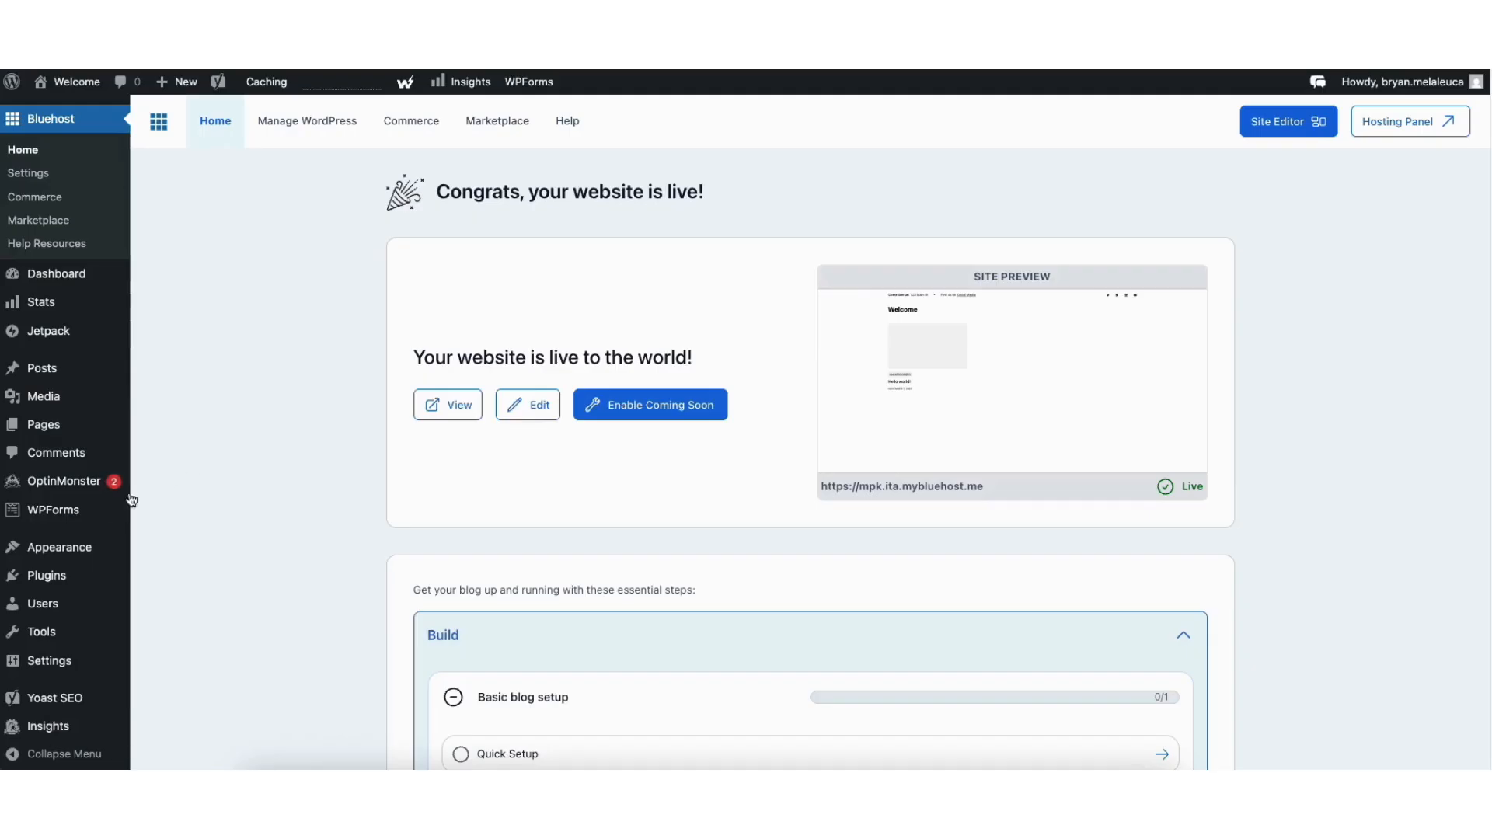
- Go to Appearance > Themes and browse the Add New Theme library
mouse_move(55, 557)
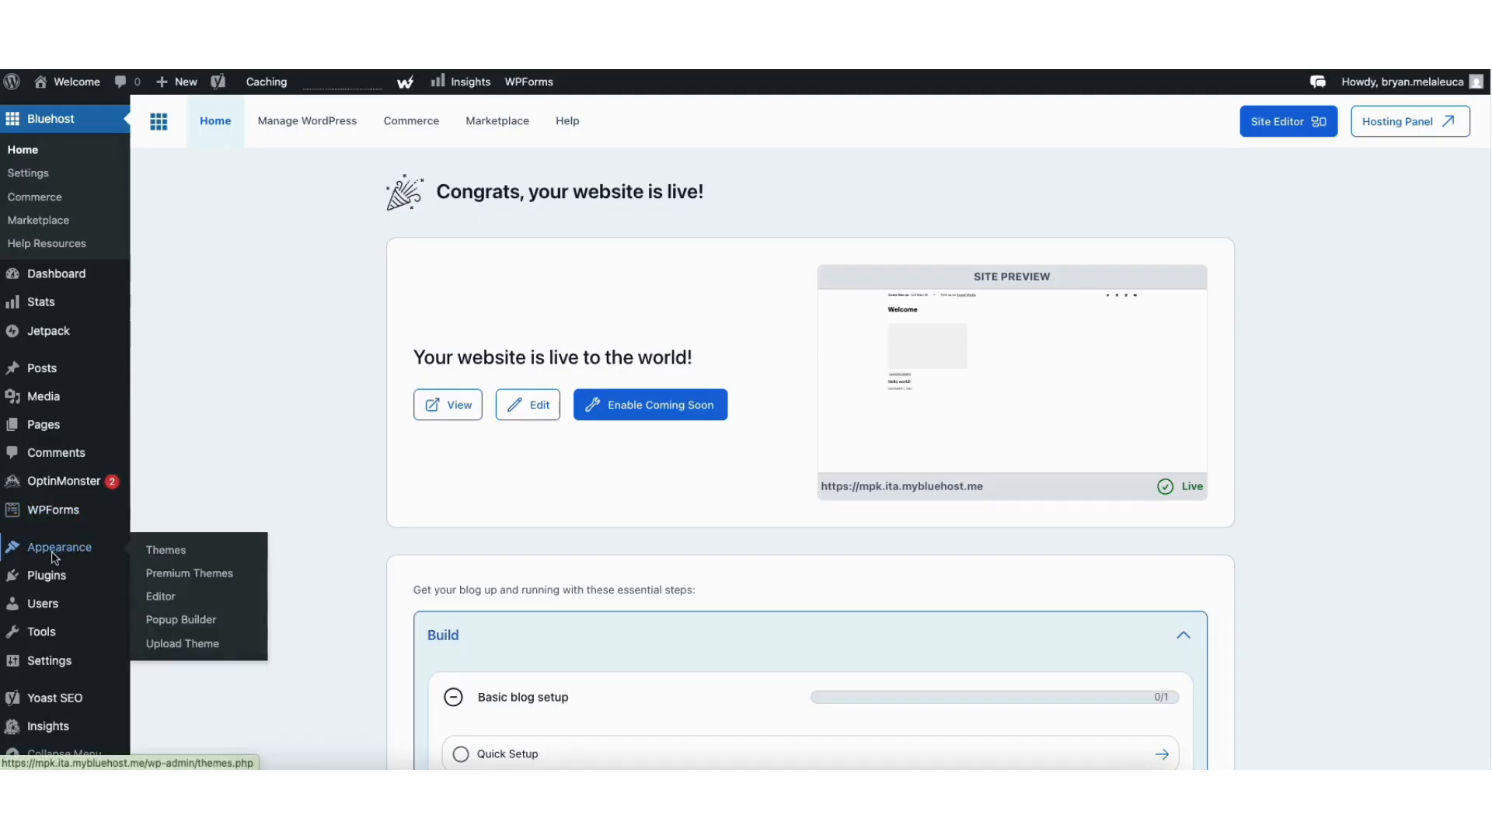
click(162, 553)
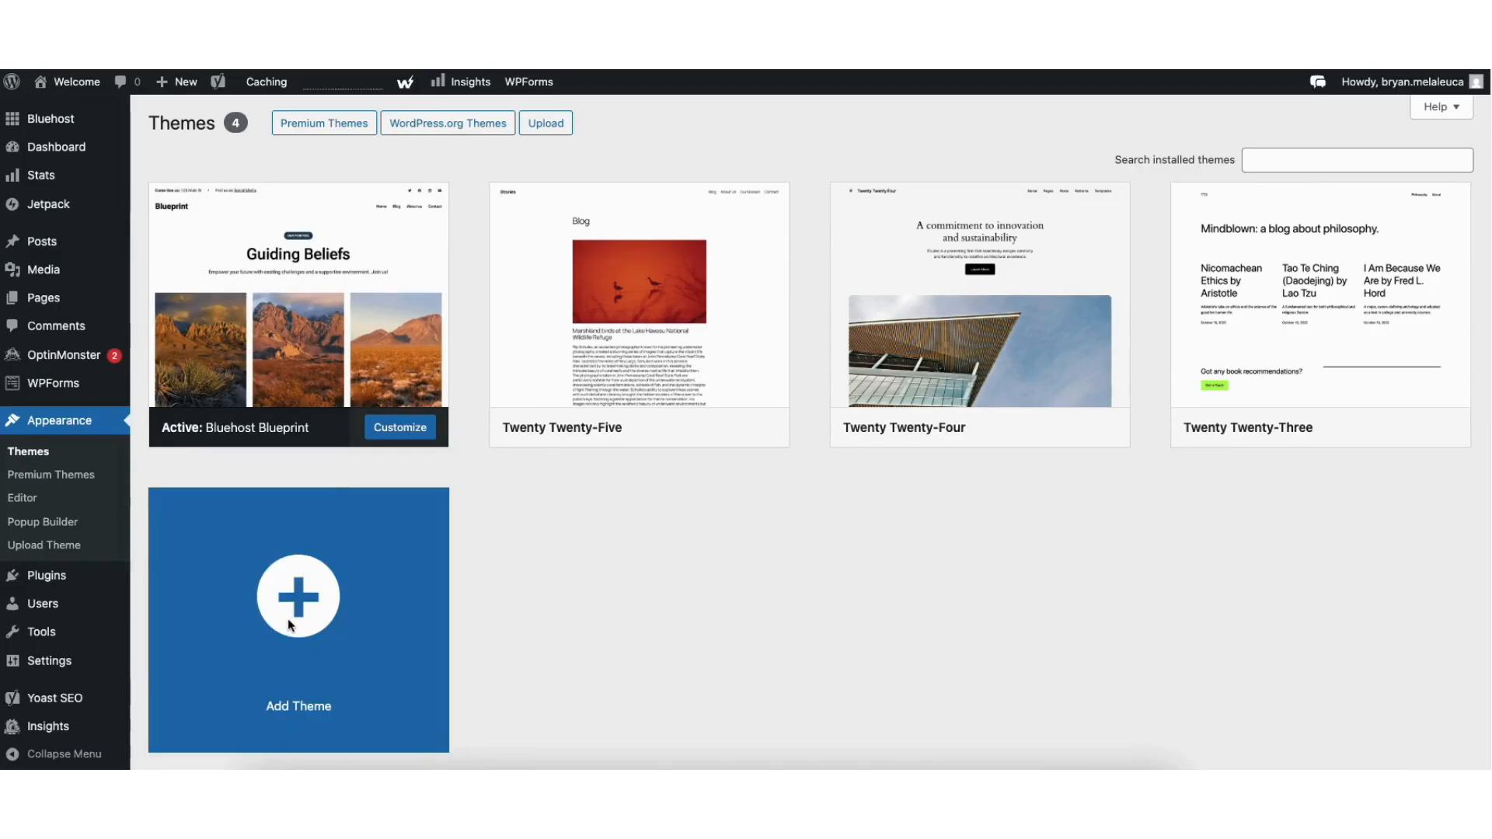
click(288, 615)
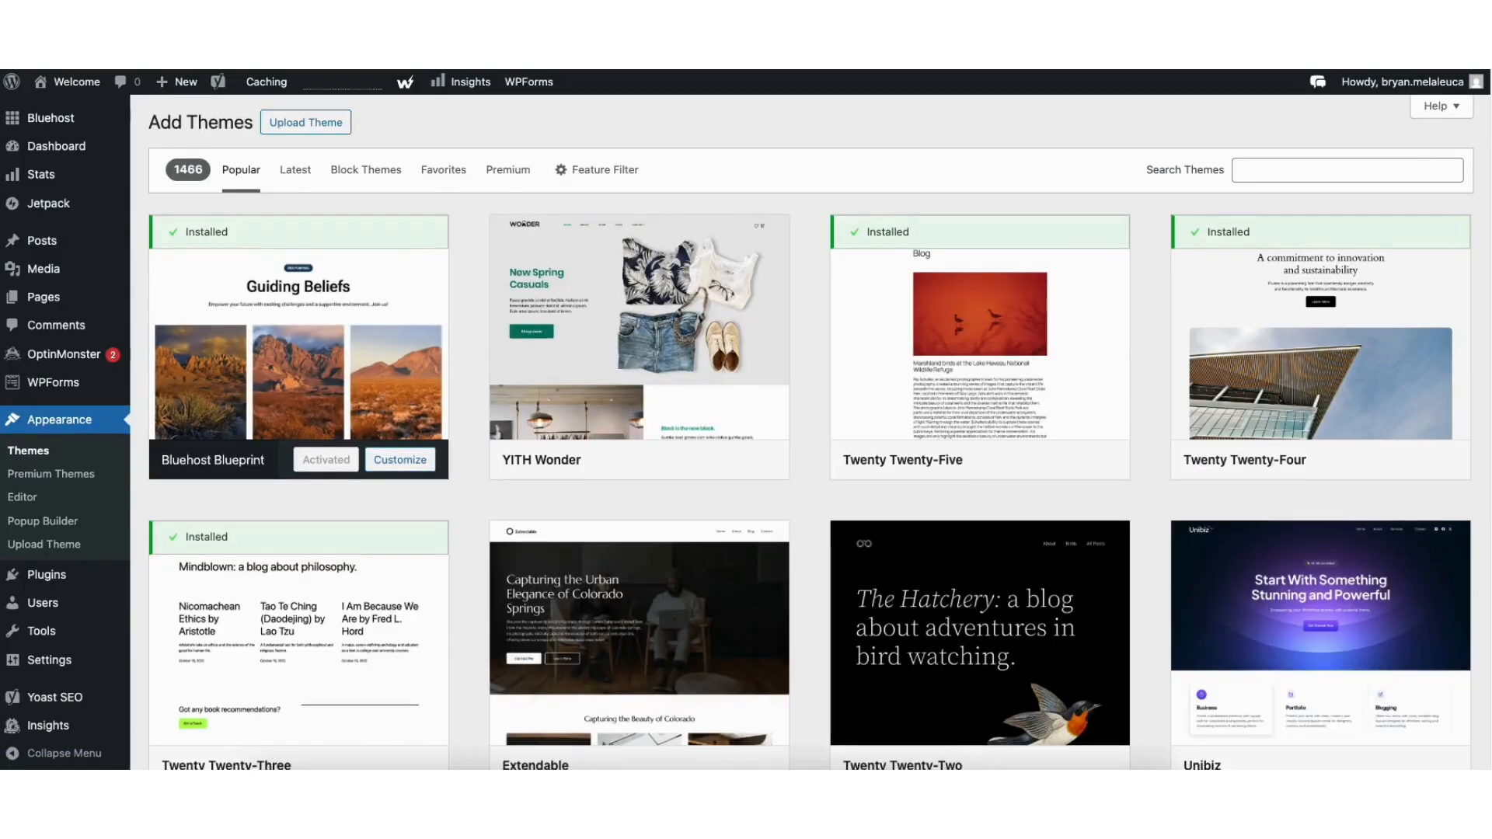
scroll(288, 616, down, 2)
scroll(747, 432, down, 7)
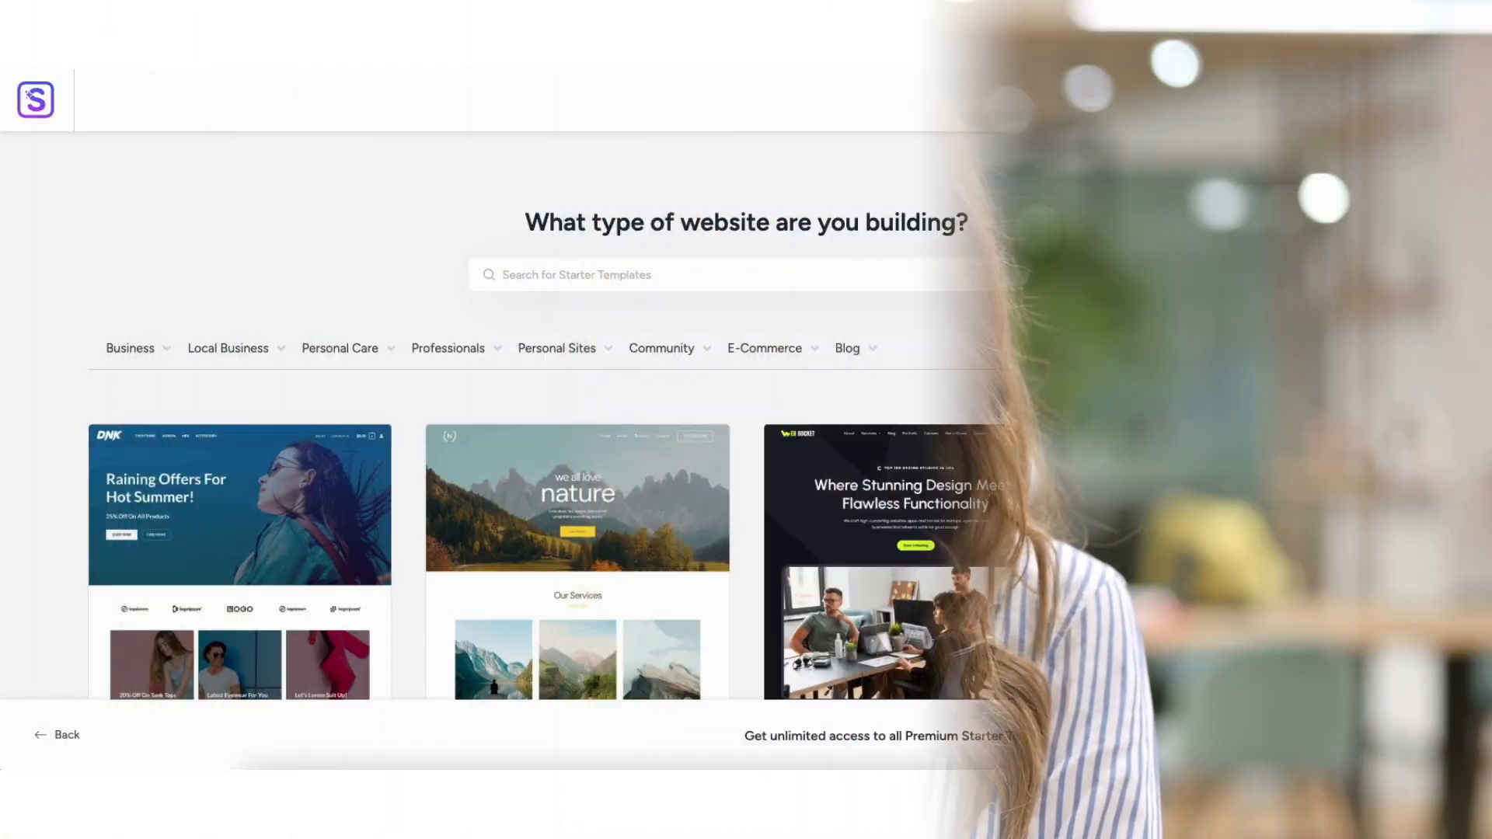
scroll(746, 417, down, 10)
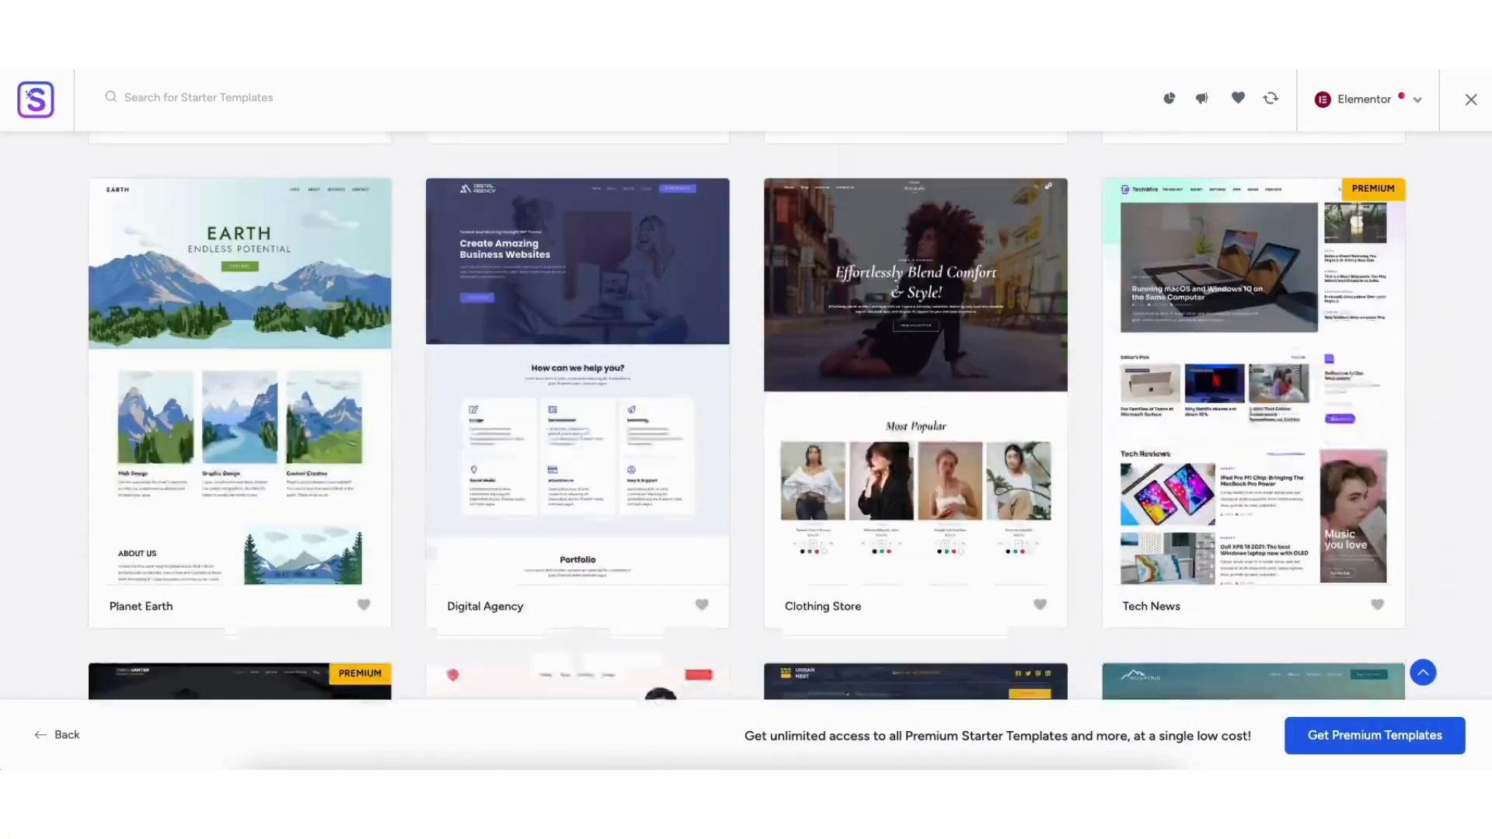
scroll(746, 417, down, 4)
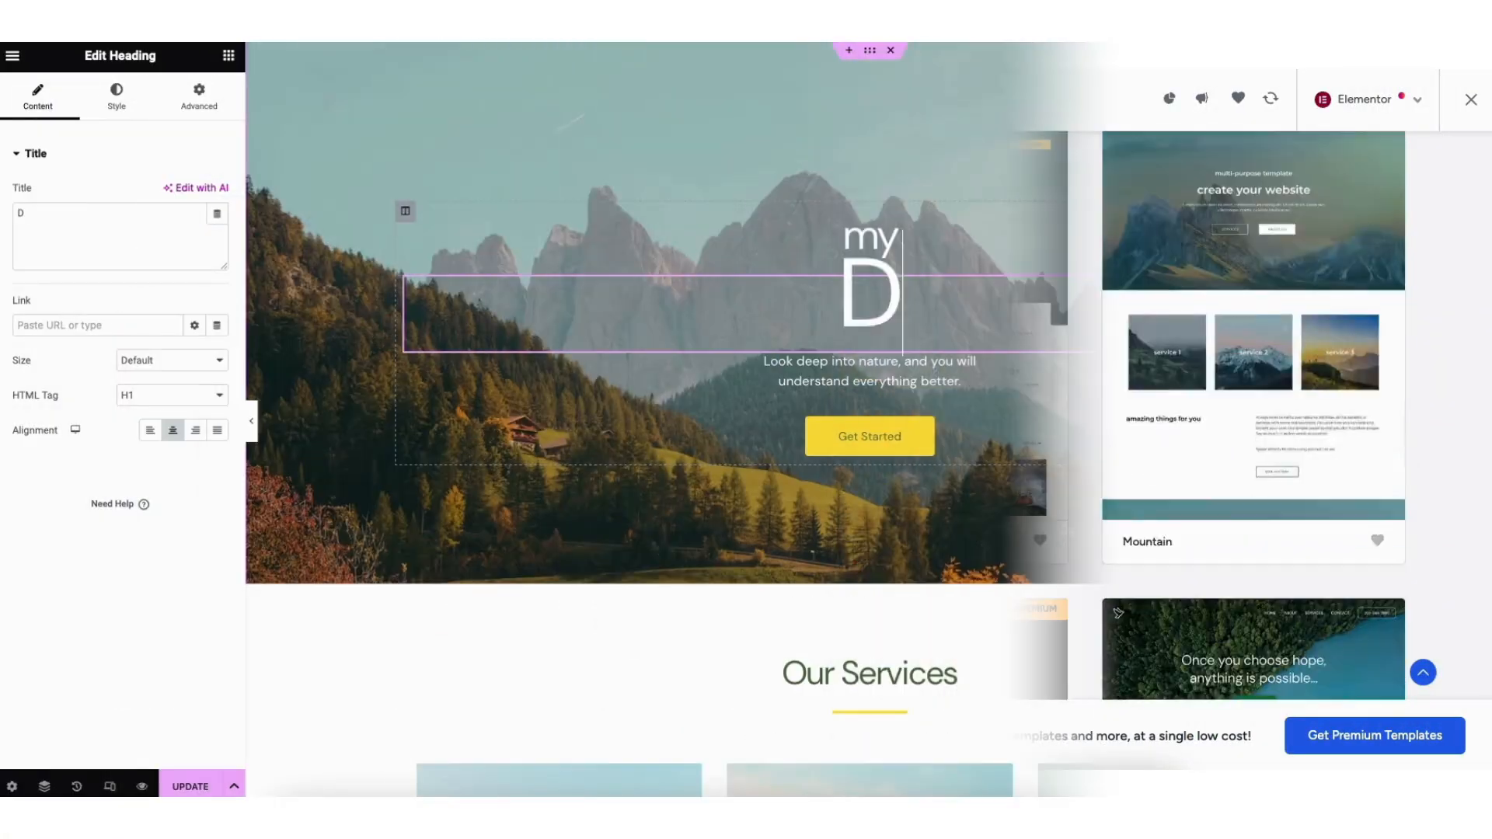
text(EMO WE)
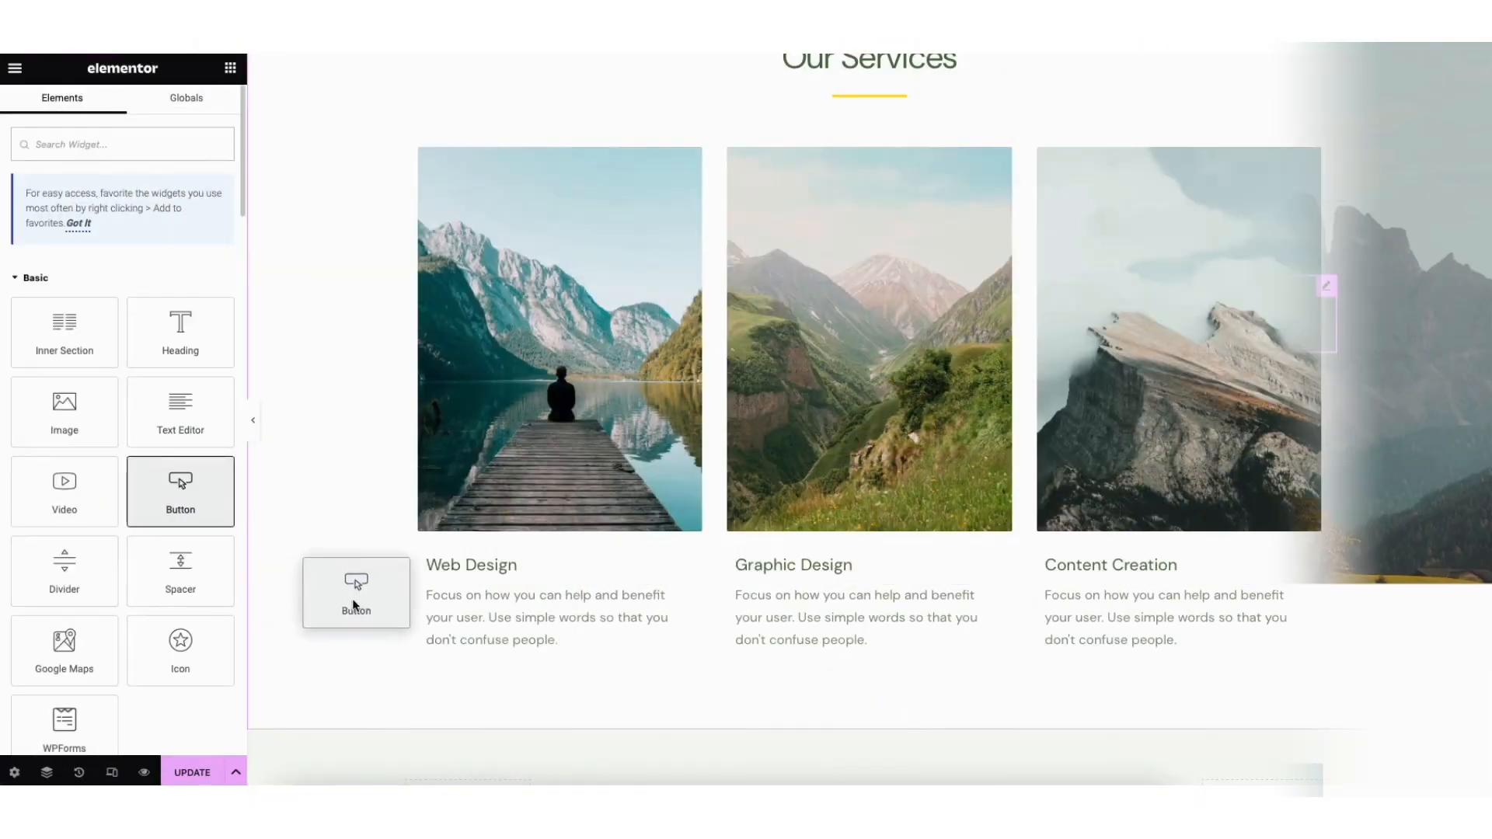
drag(352, 598, 486, 652)
drag(487, 652, 486, 652)
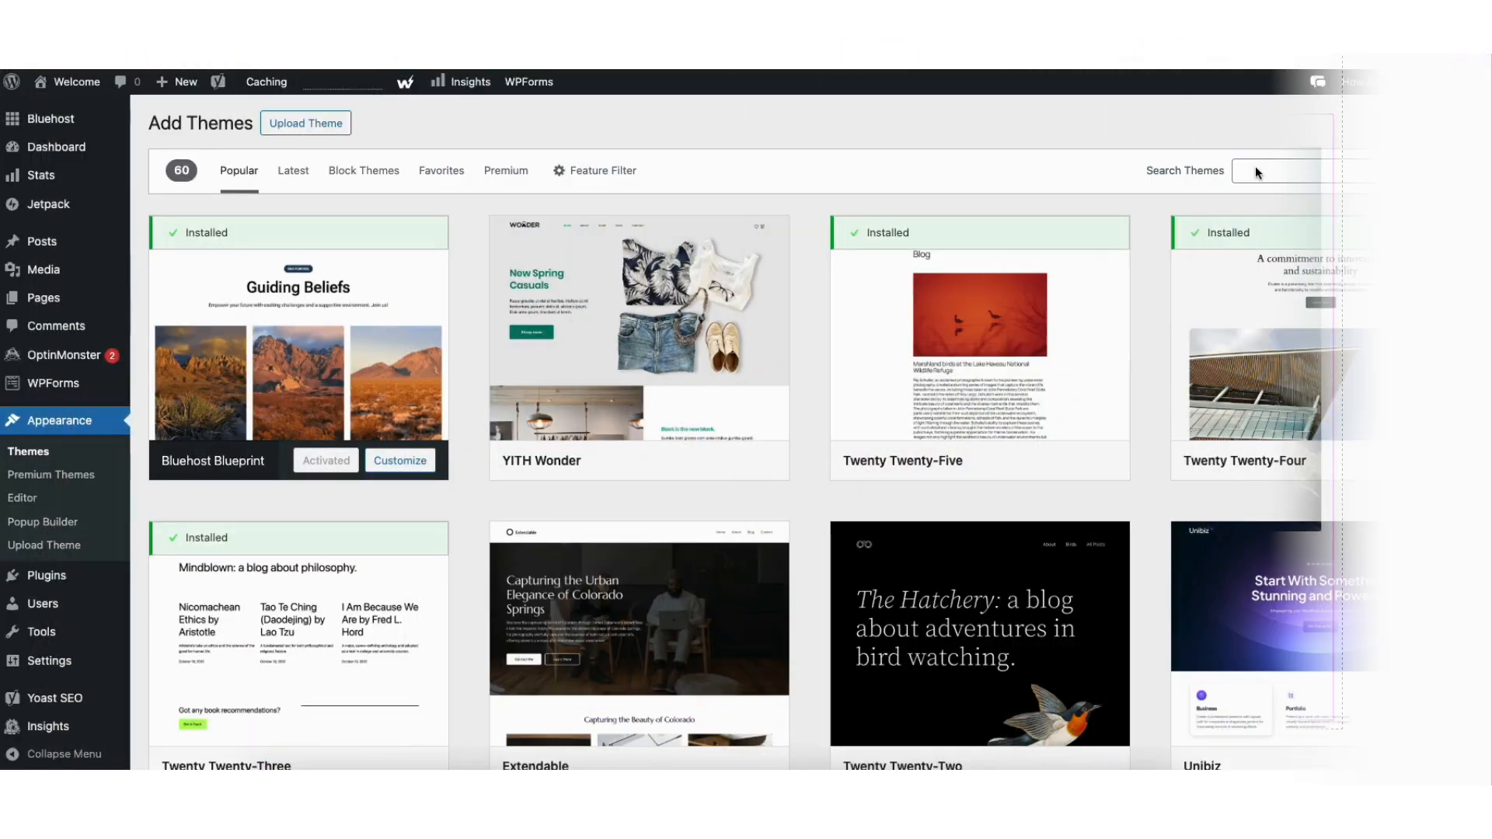
- Search for 'astra', then install and activate the Astra theme
click(1257, 173)
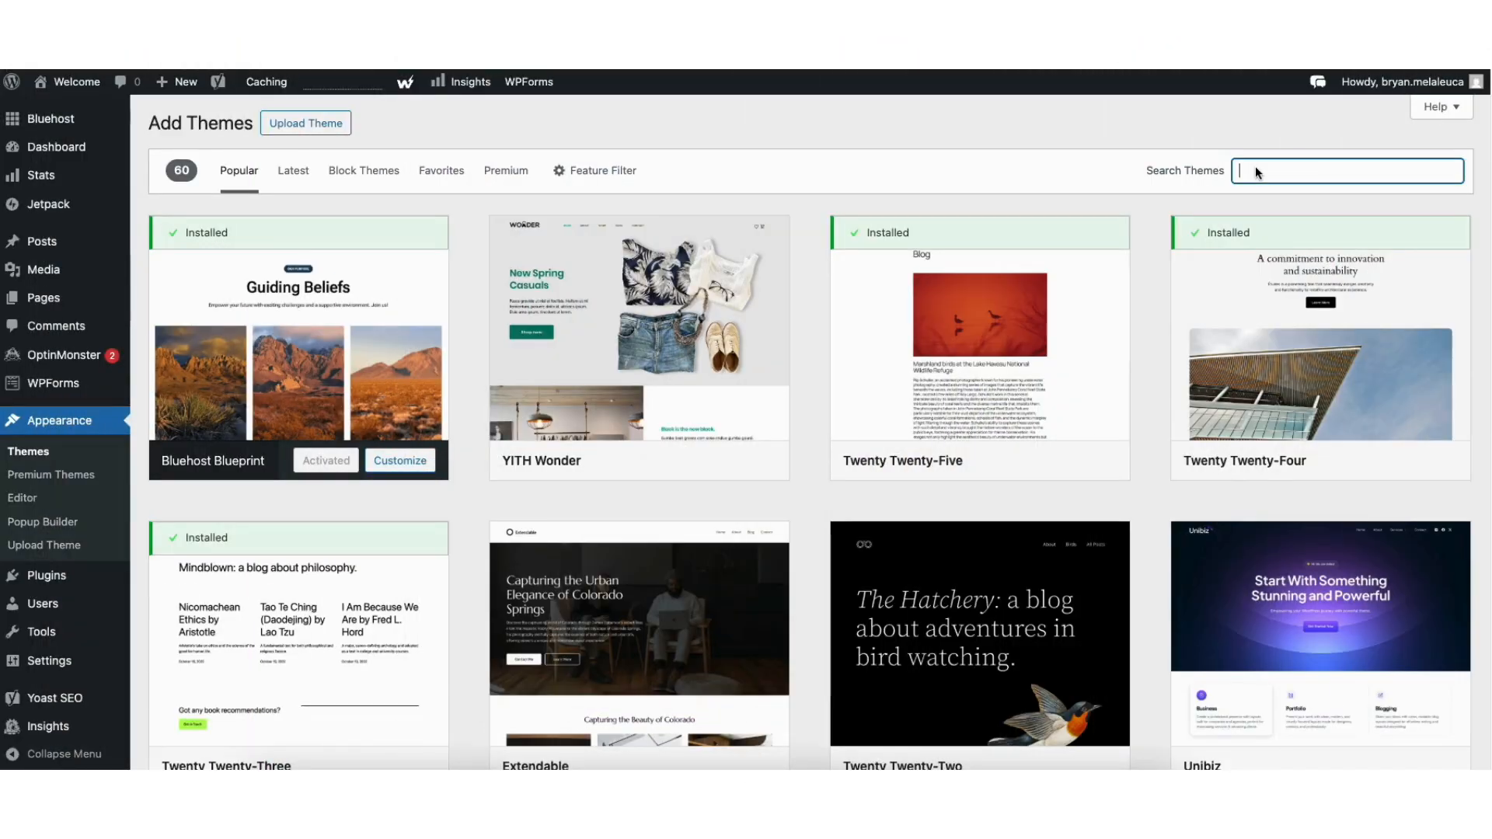
text(astra)
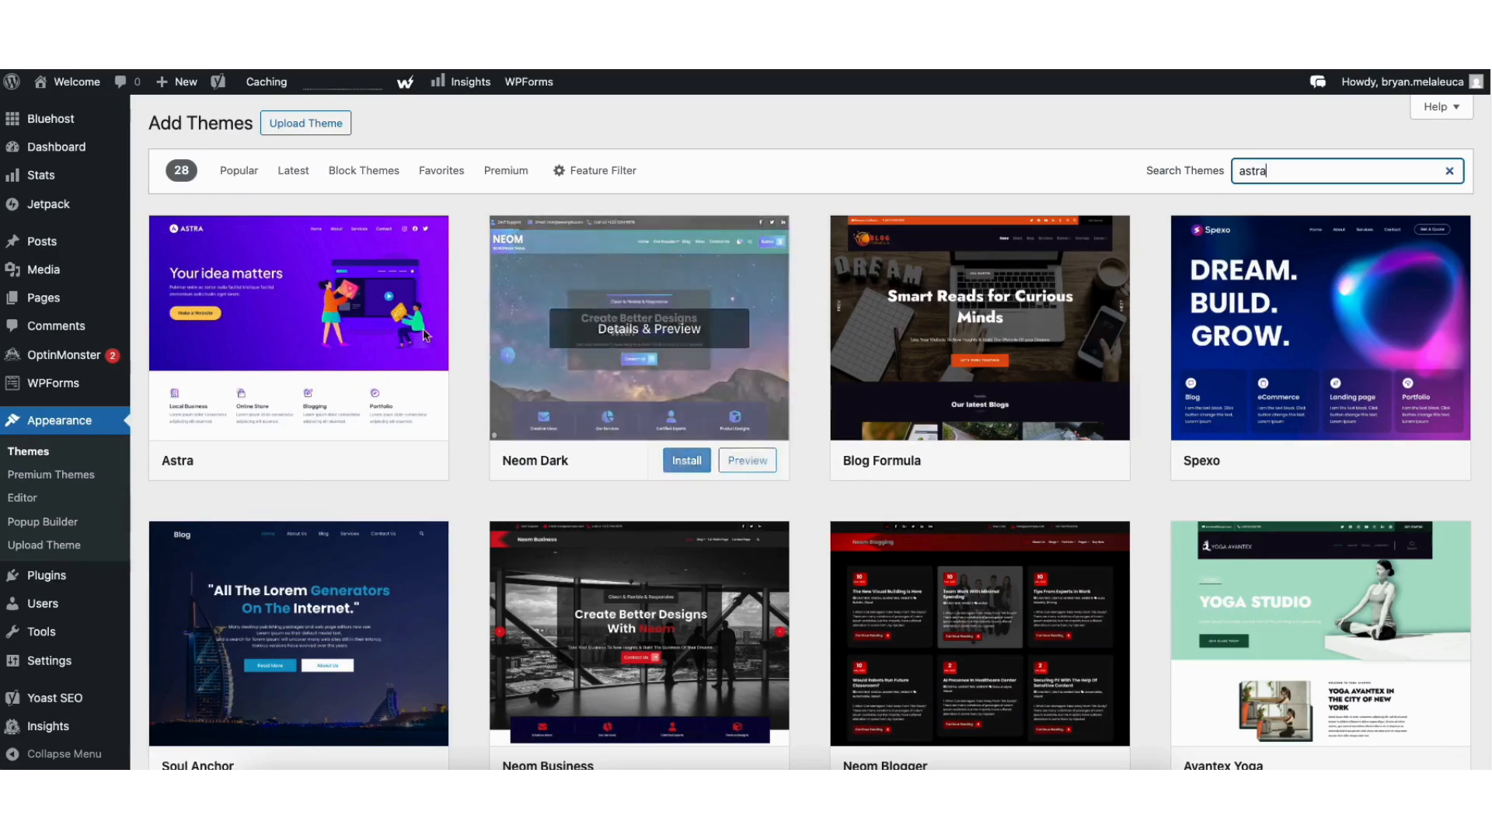
mouse_move(320, 432)
click(347, 464)
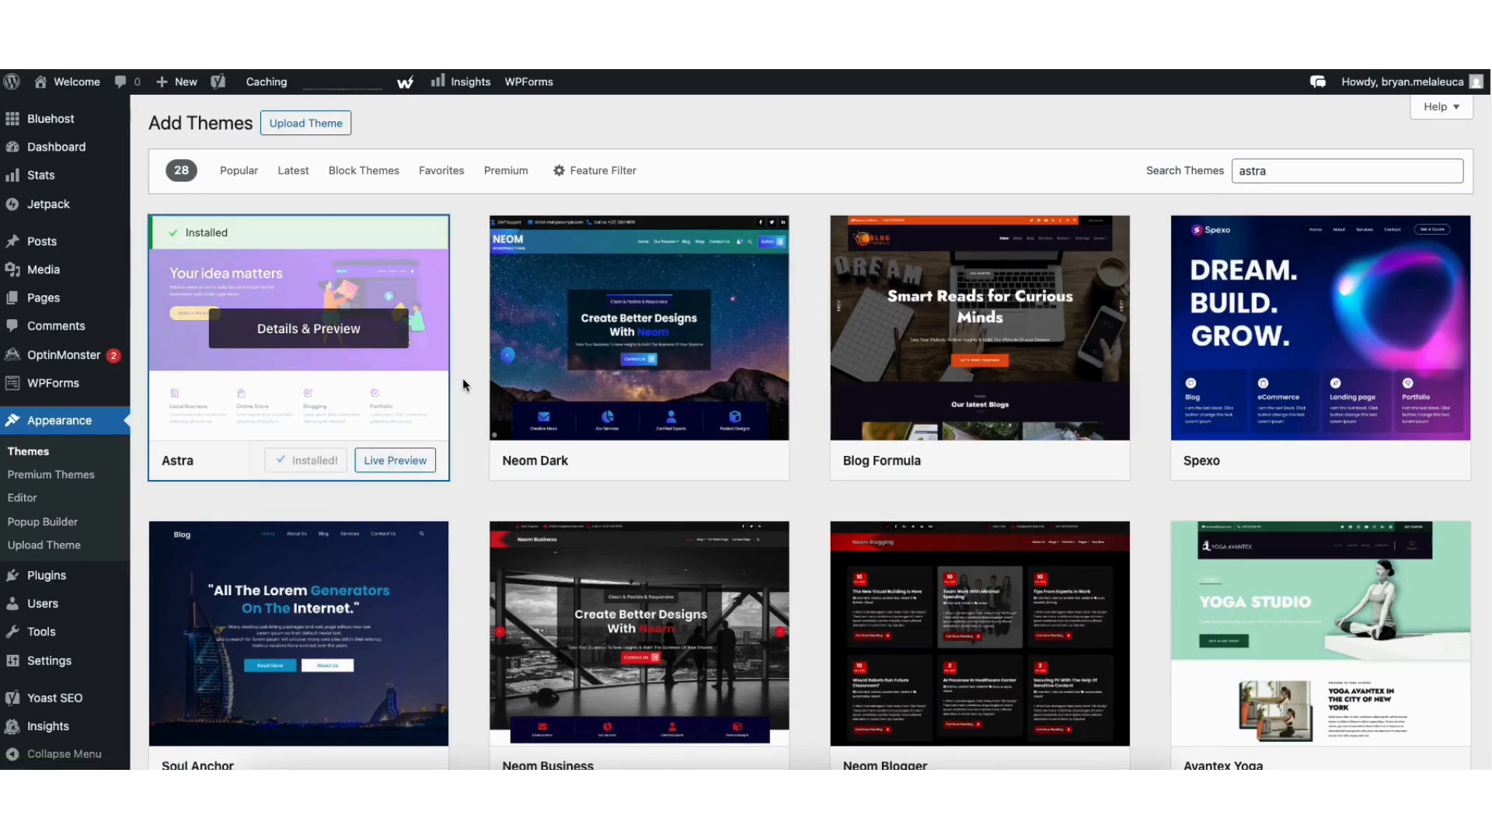
click(317, 460)
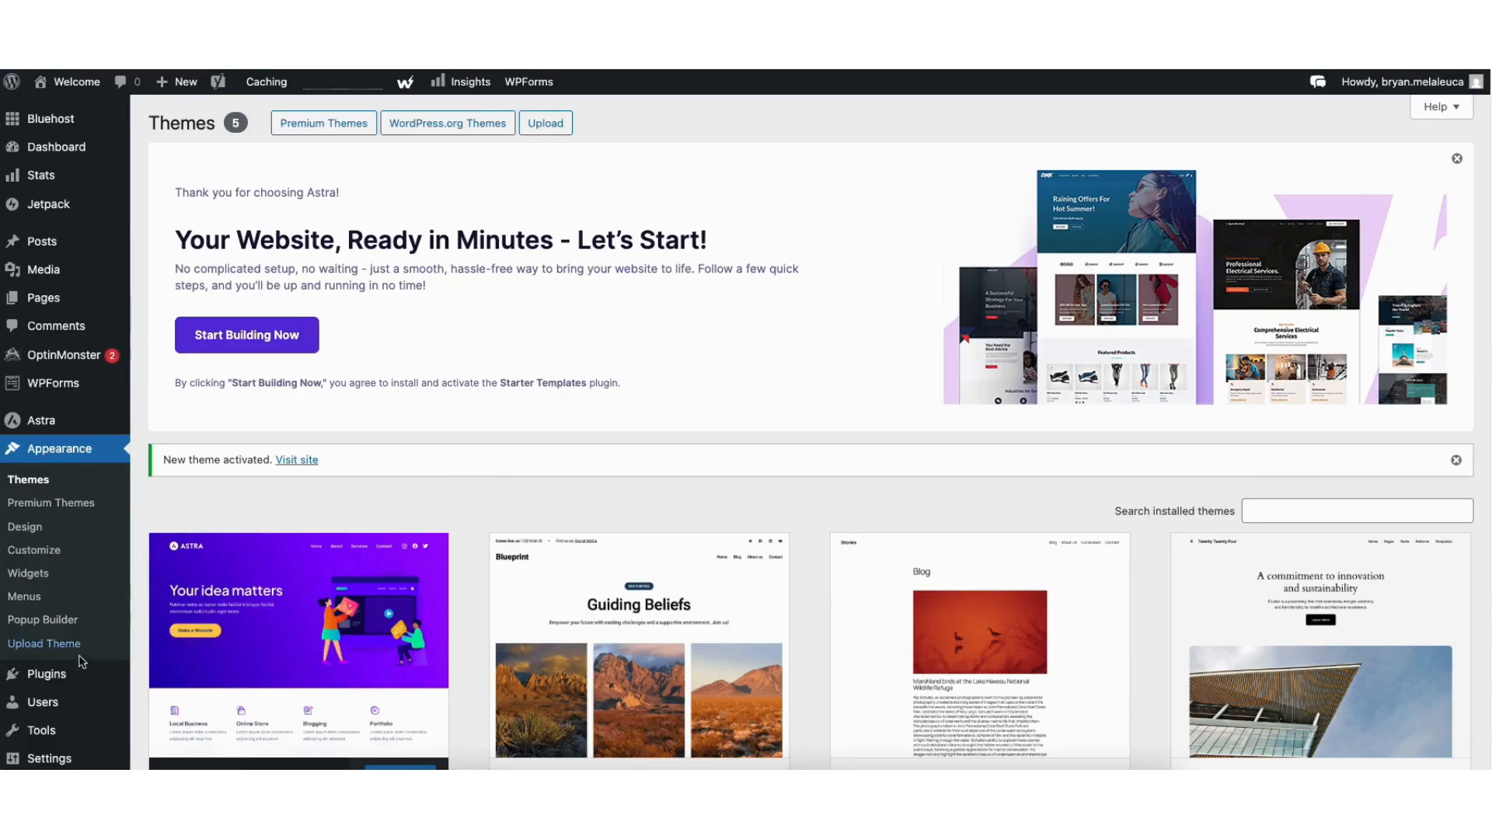
- Search plugins for 'starter templates', install and activate Starter Templates, and begin Astra's setup
mouse_move(48, 678)
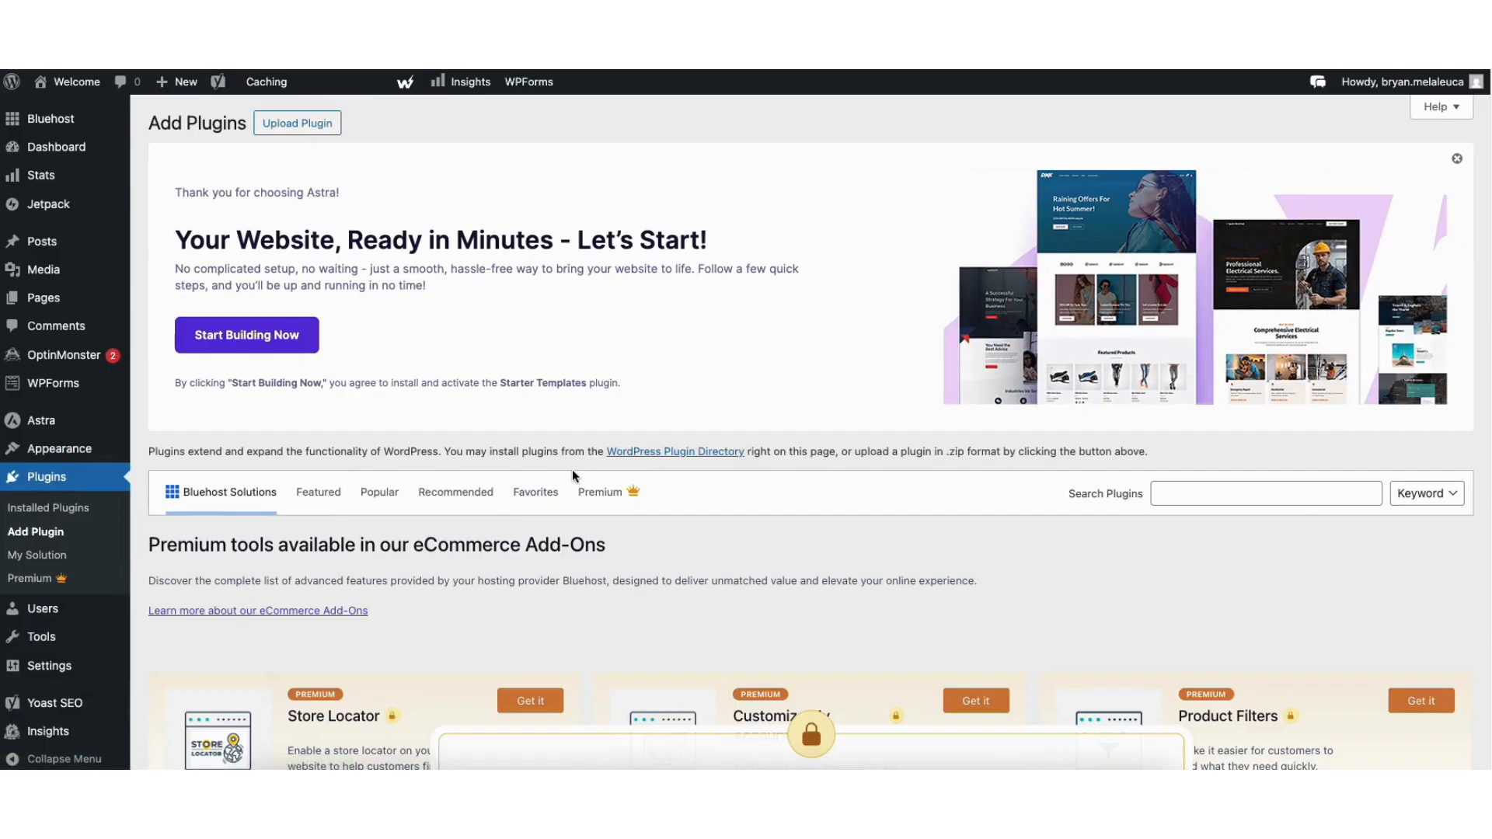
click(1201, 496)
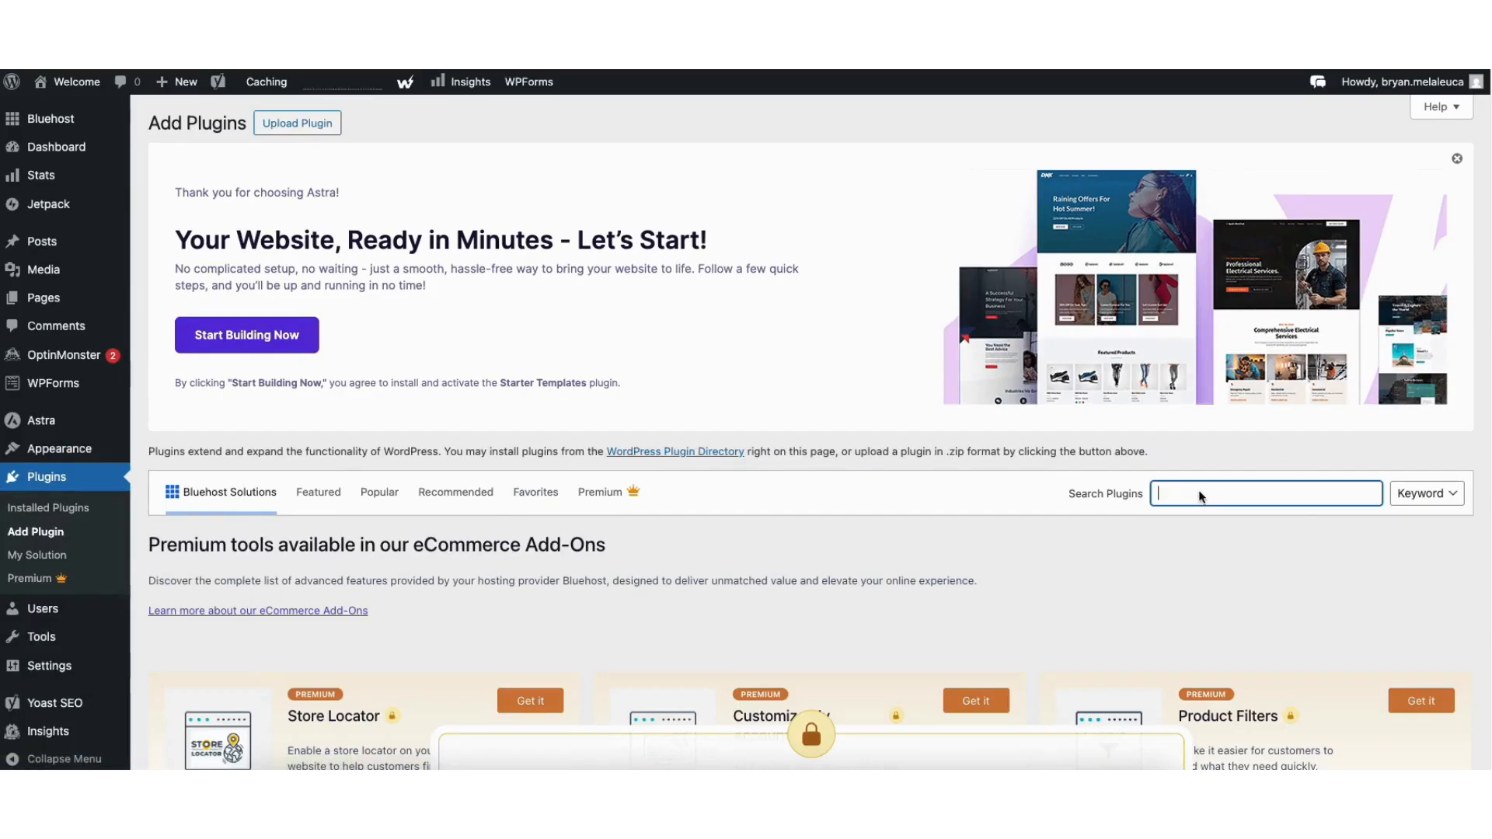
text(star)
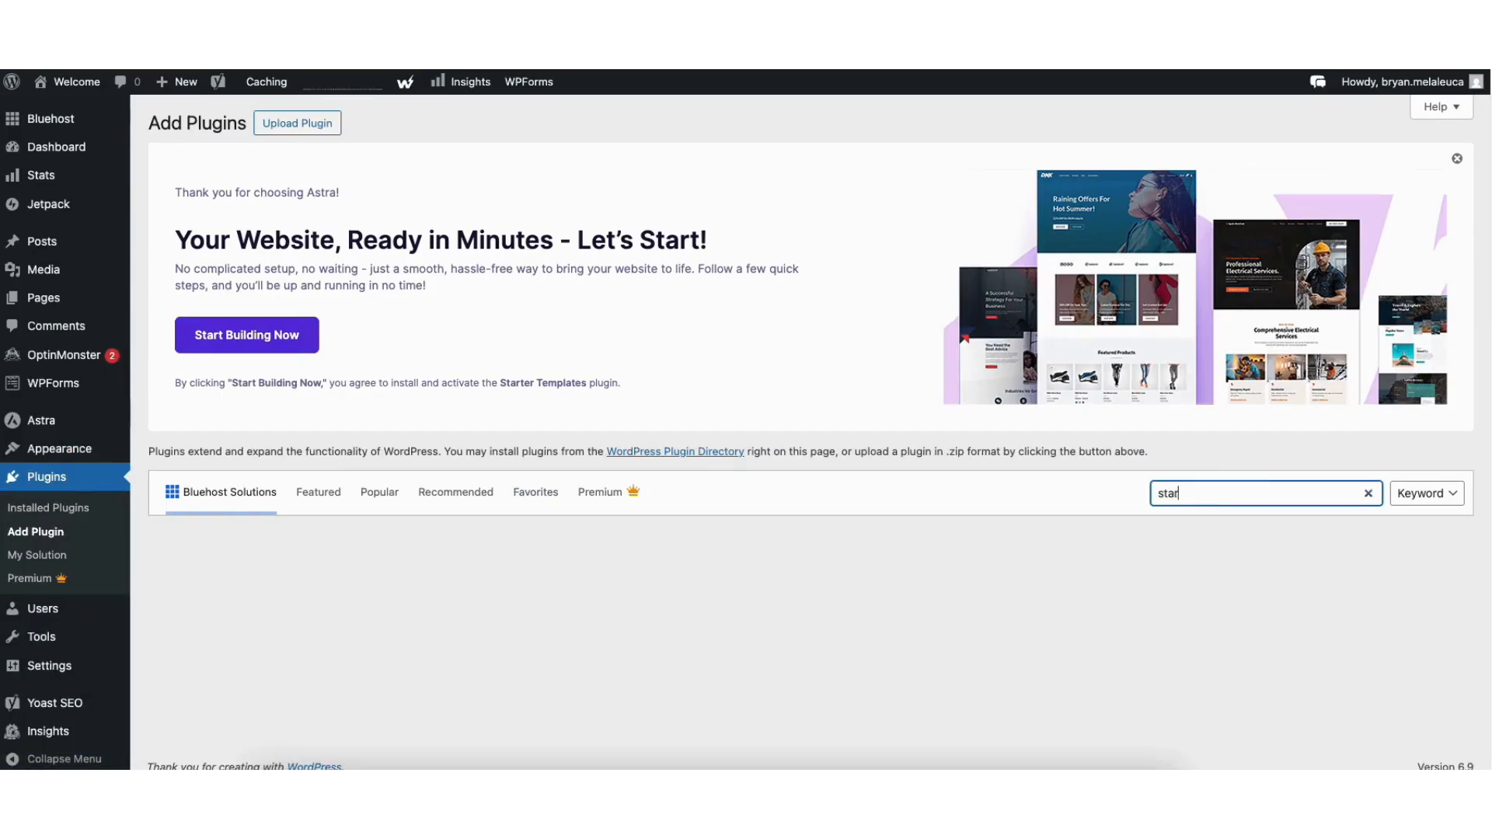
text(ter templates)
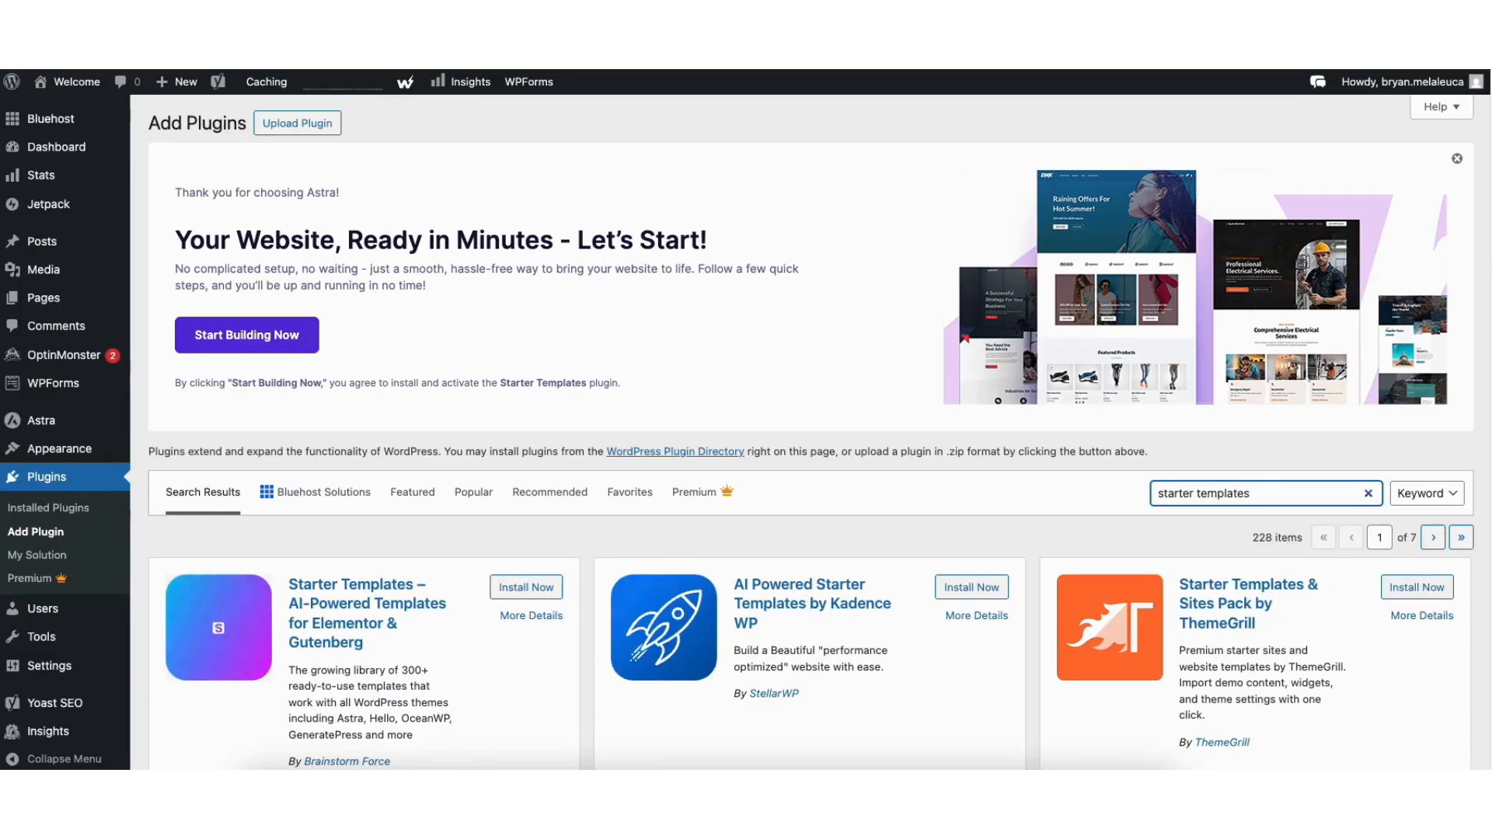
scroll(544, 389, down, 4)
click(533, 269)
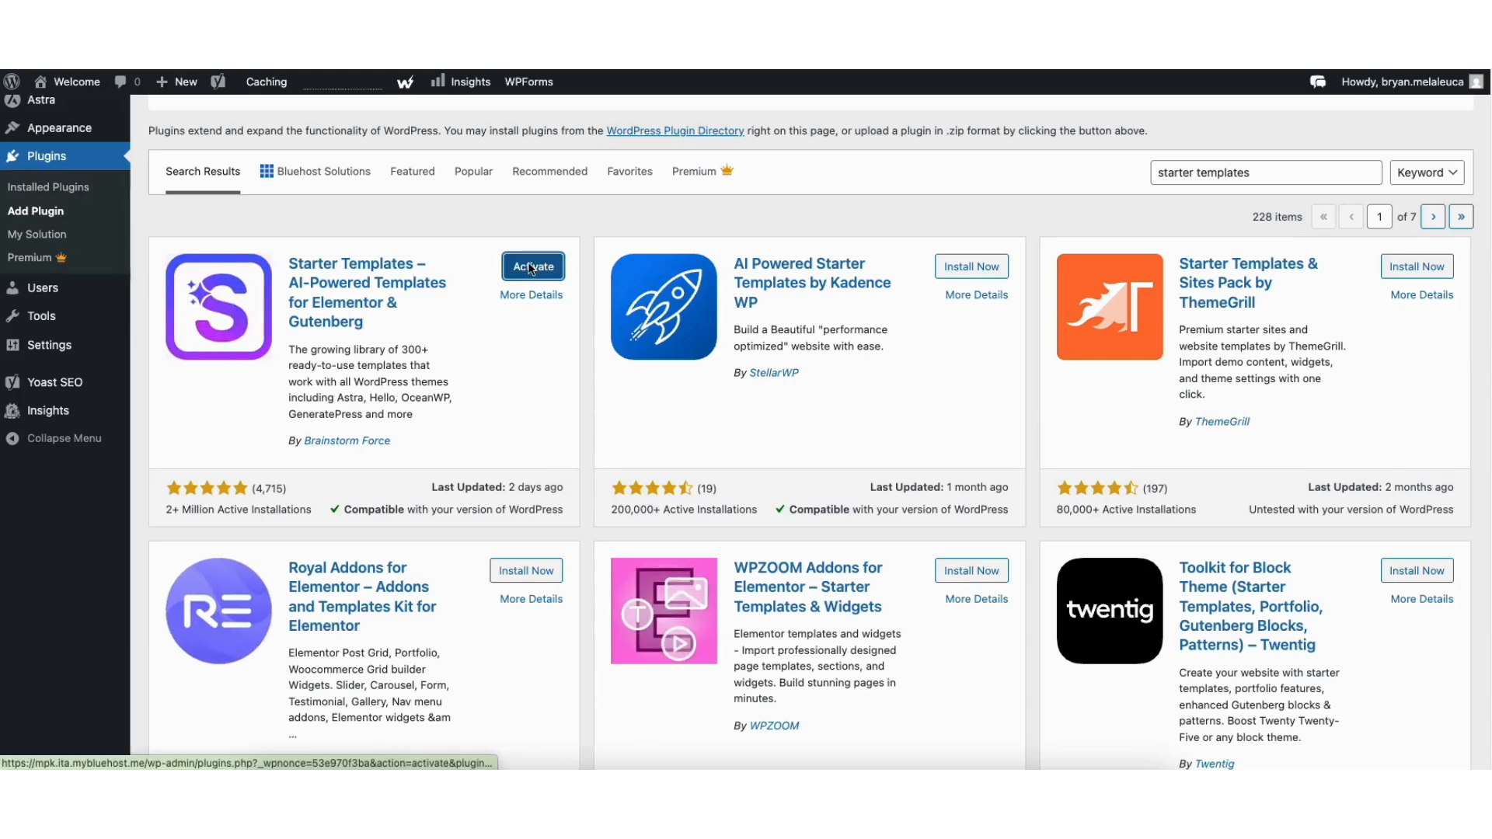
click(530, 266)
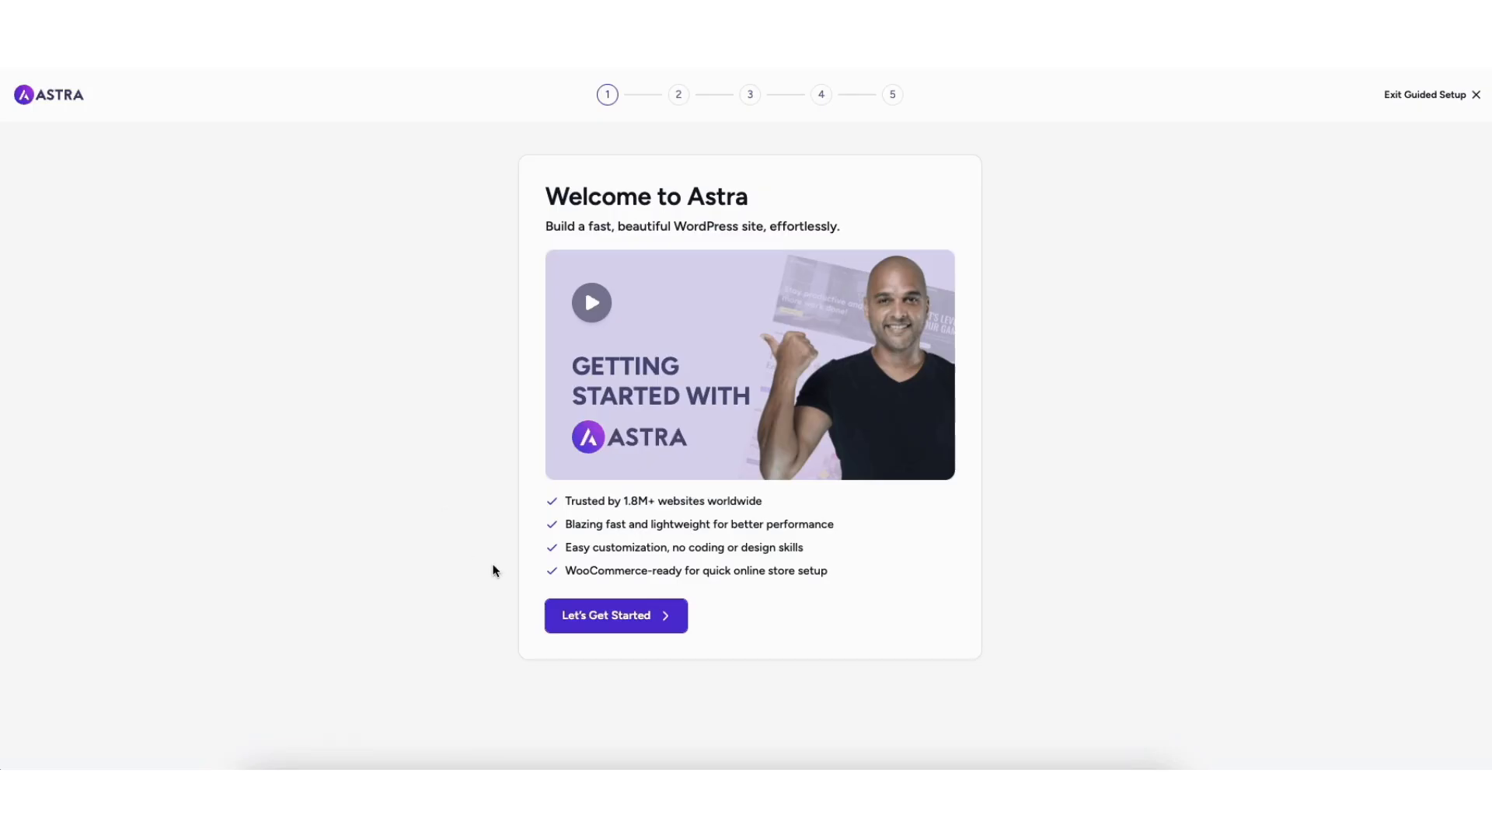
click(590, 622)
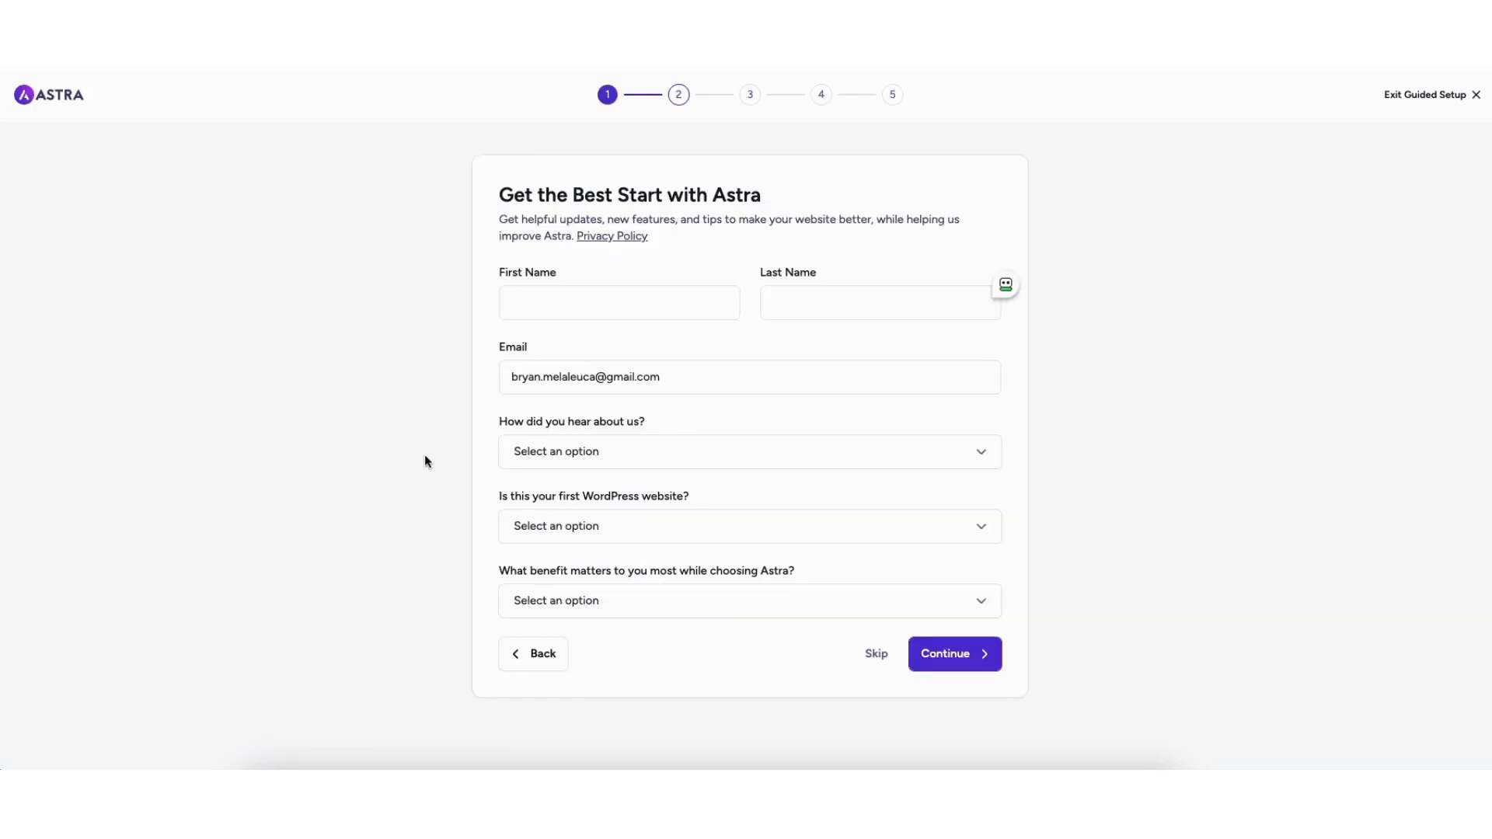
- Skip the personal details and feature steps, then choose Build with Templates
click(876, 655)
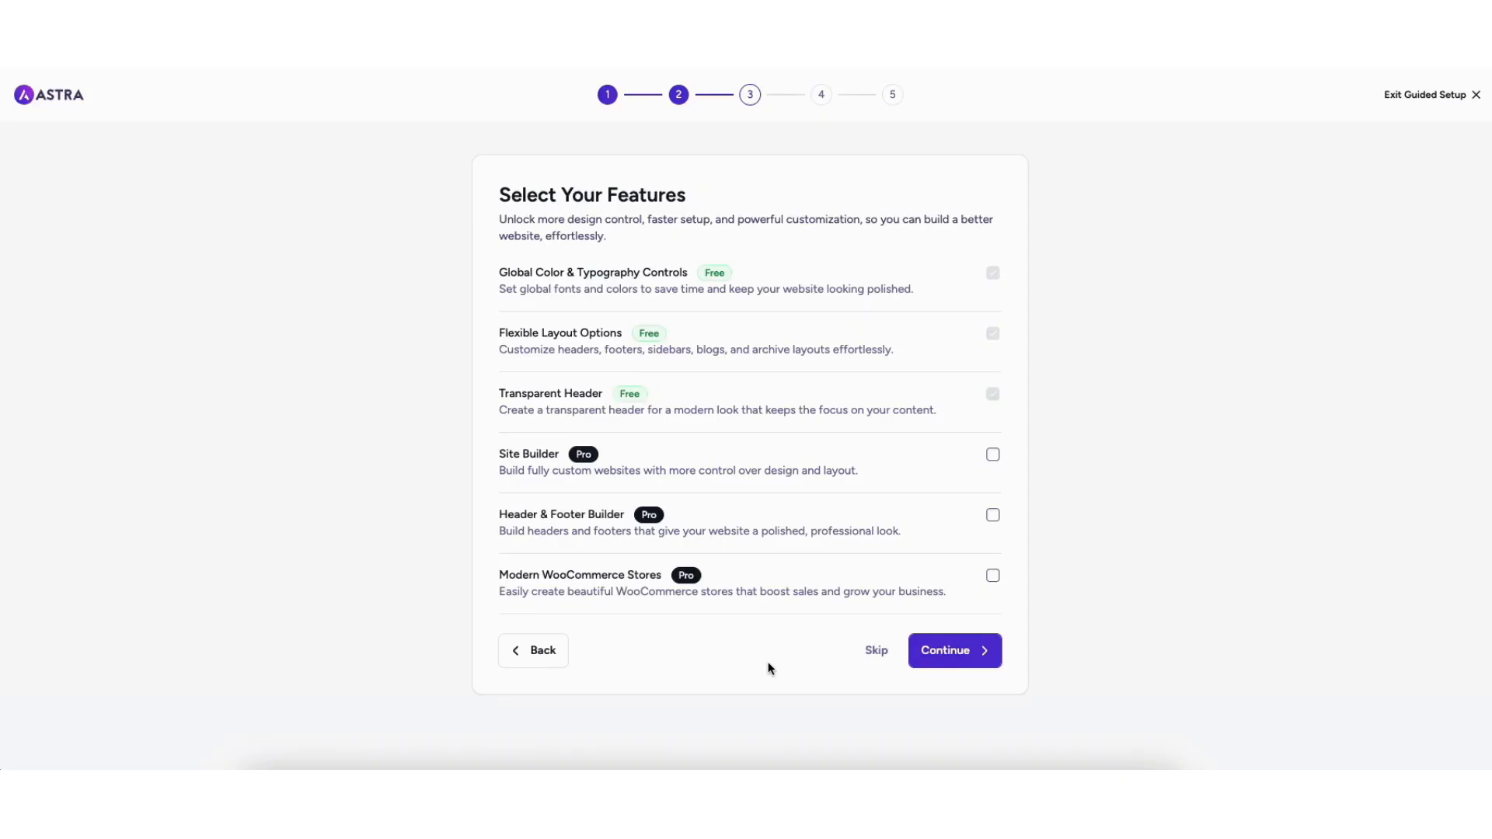
click(879, 657)
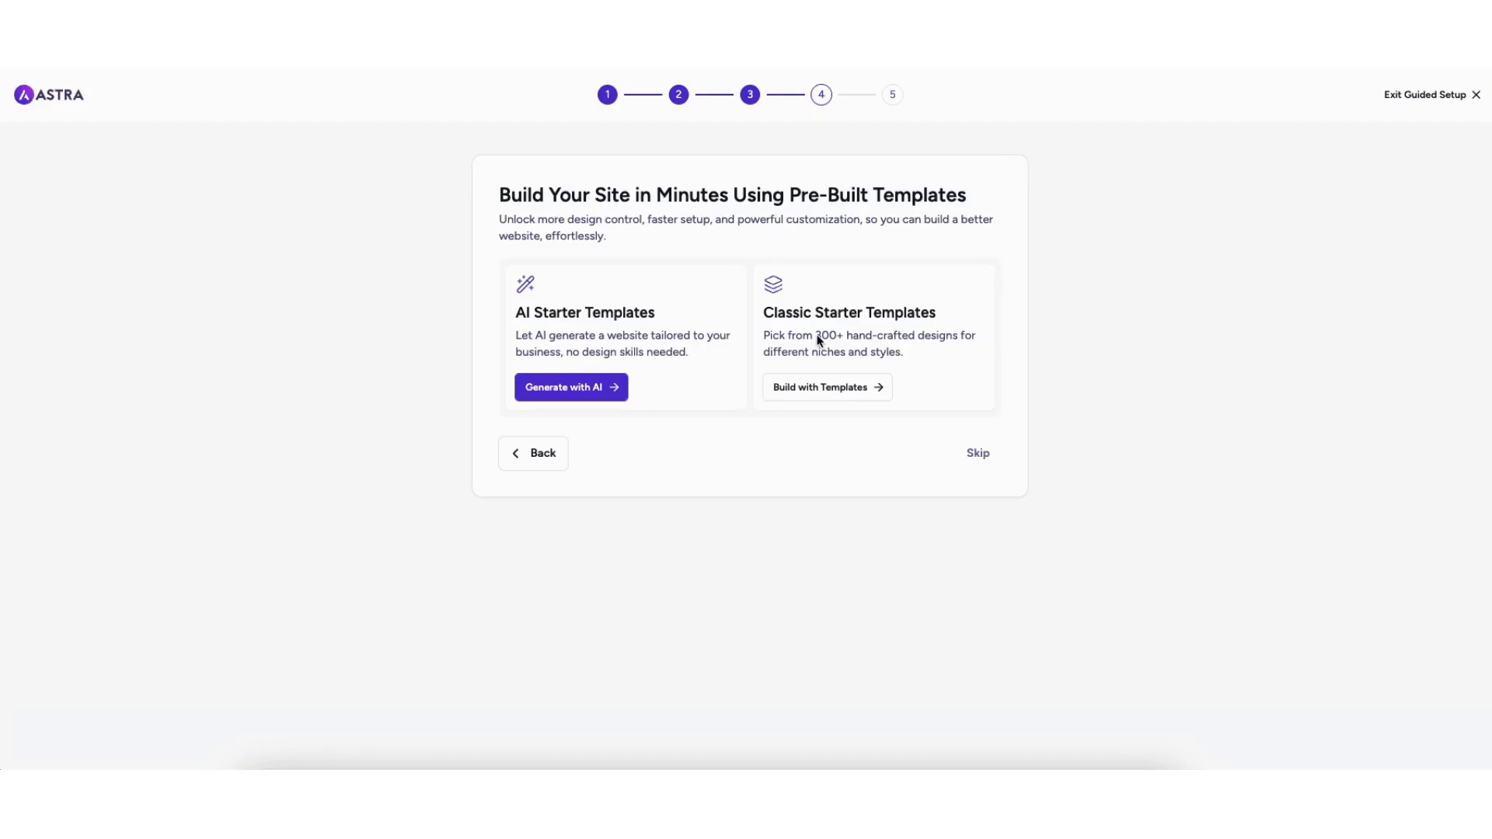
click(827, 393)
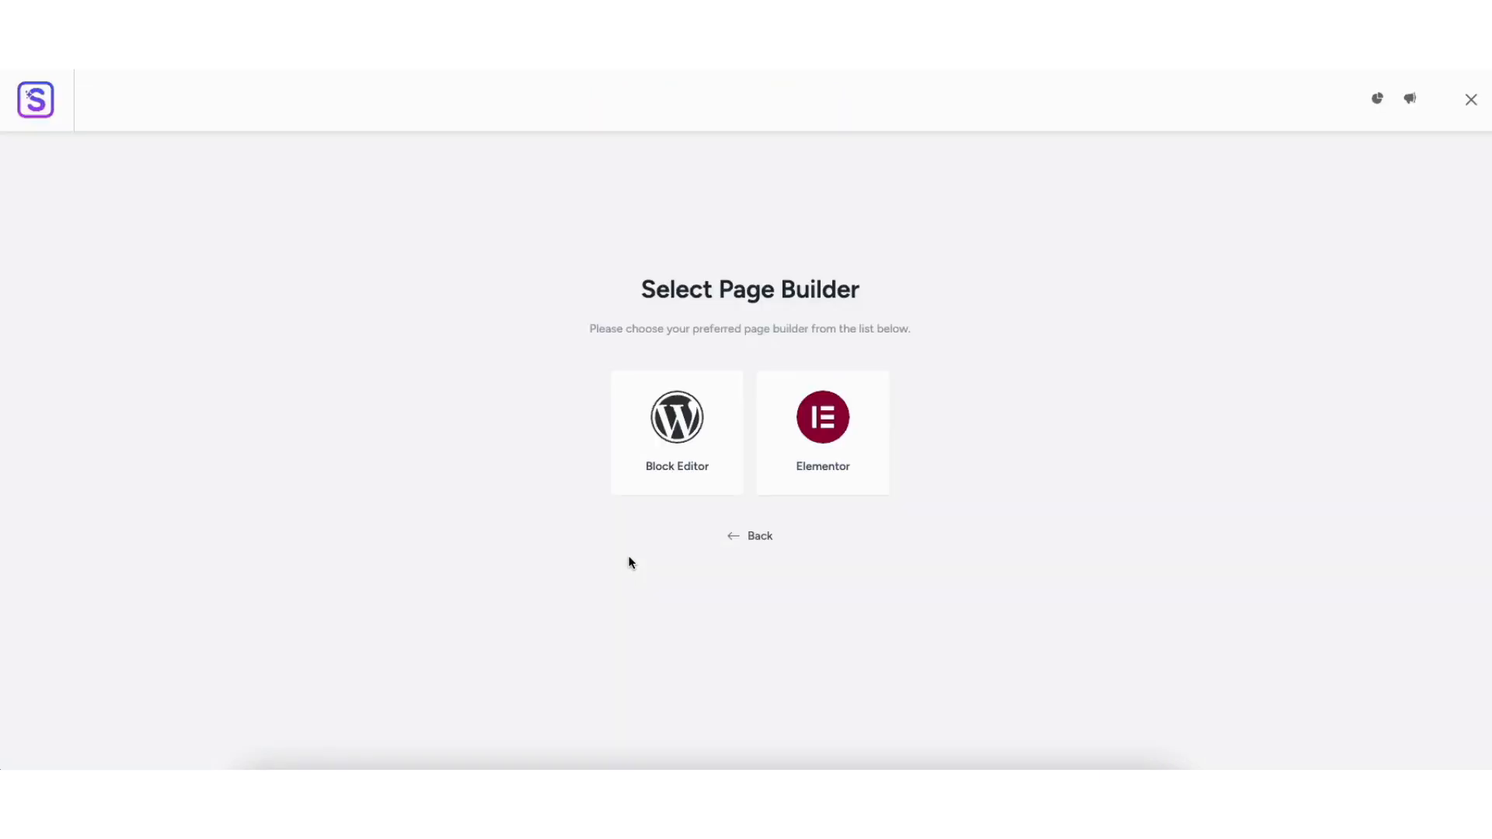
- Choose Elementor as the page builder for the starter templates
click(808, 440)
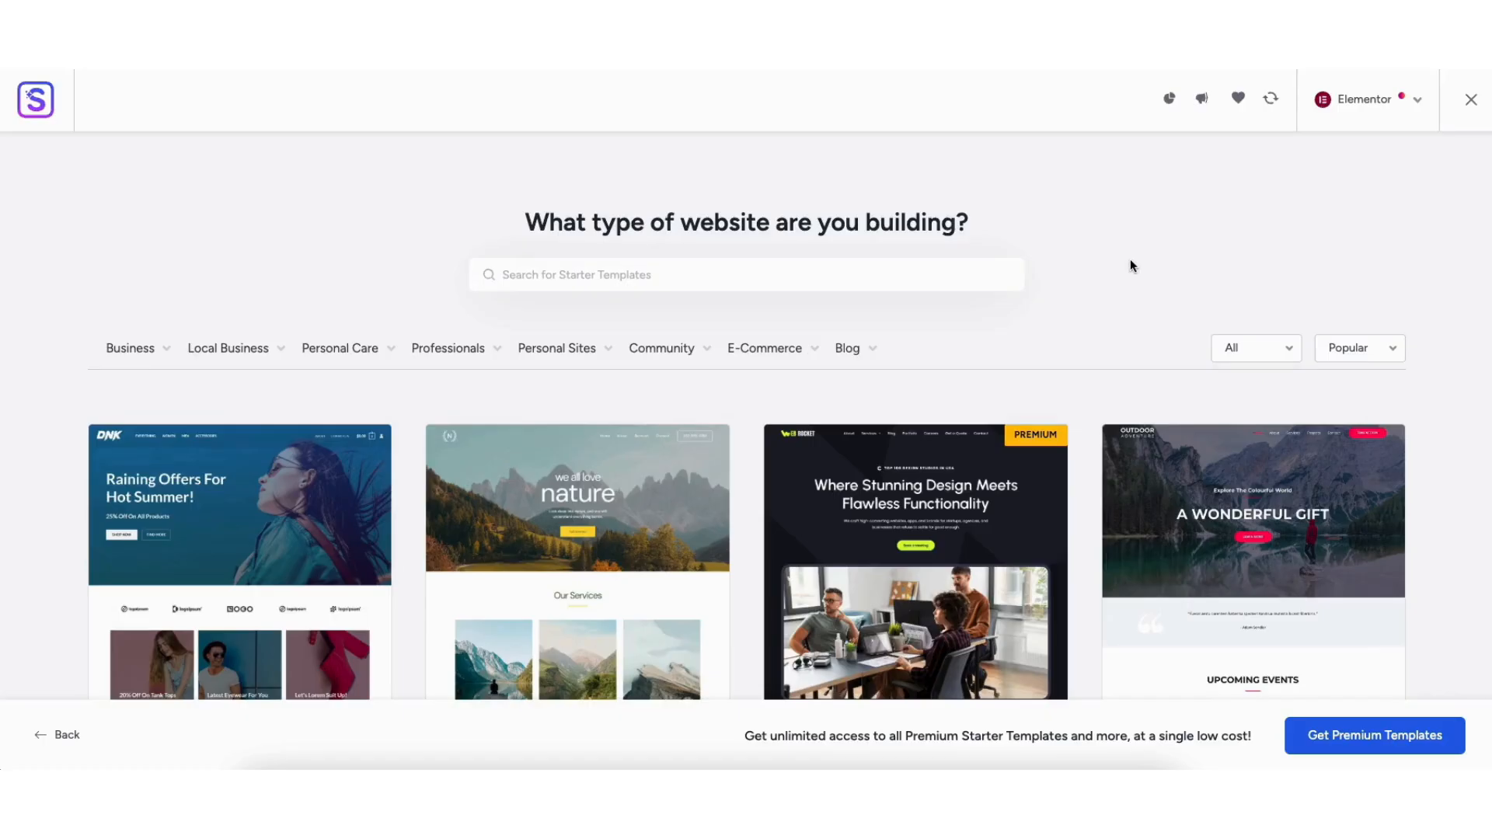
click(1359, 100)
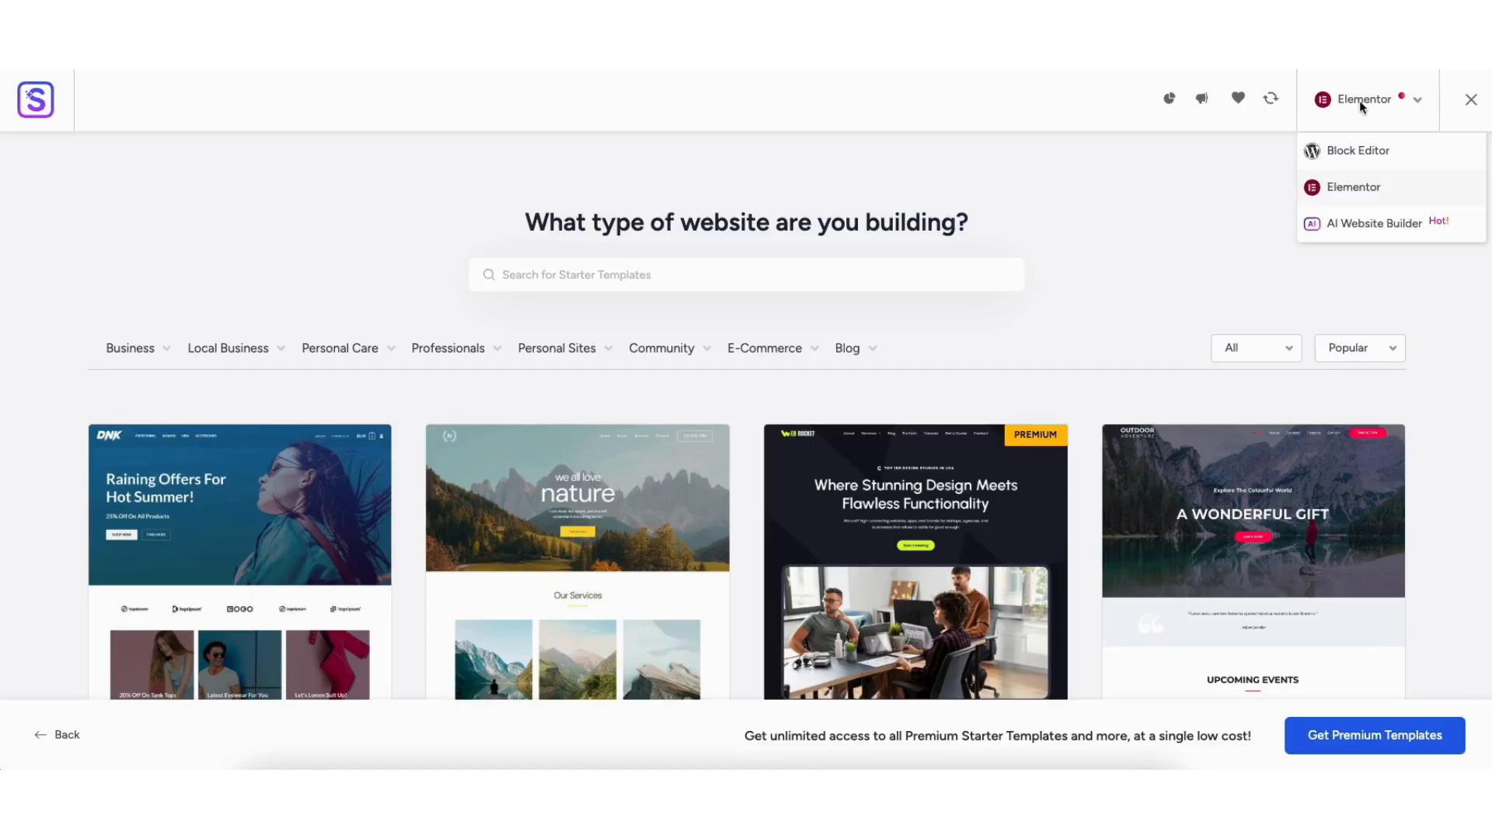
click(1361, 193)
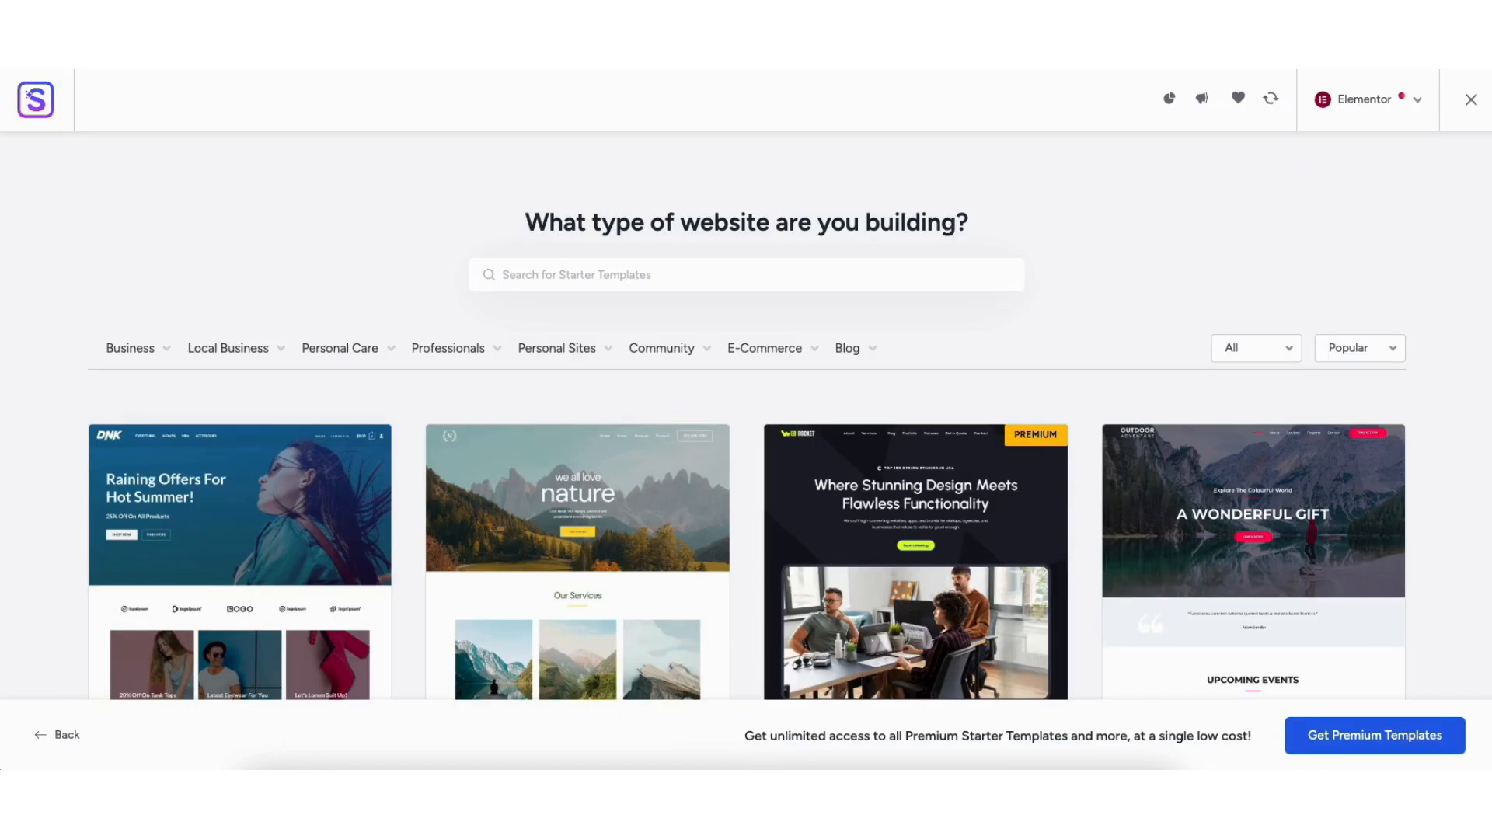
scroll(746, 412, down, 10)
scroll(746, 412, down, 10)
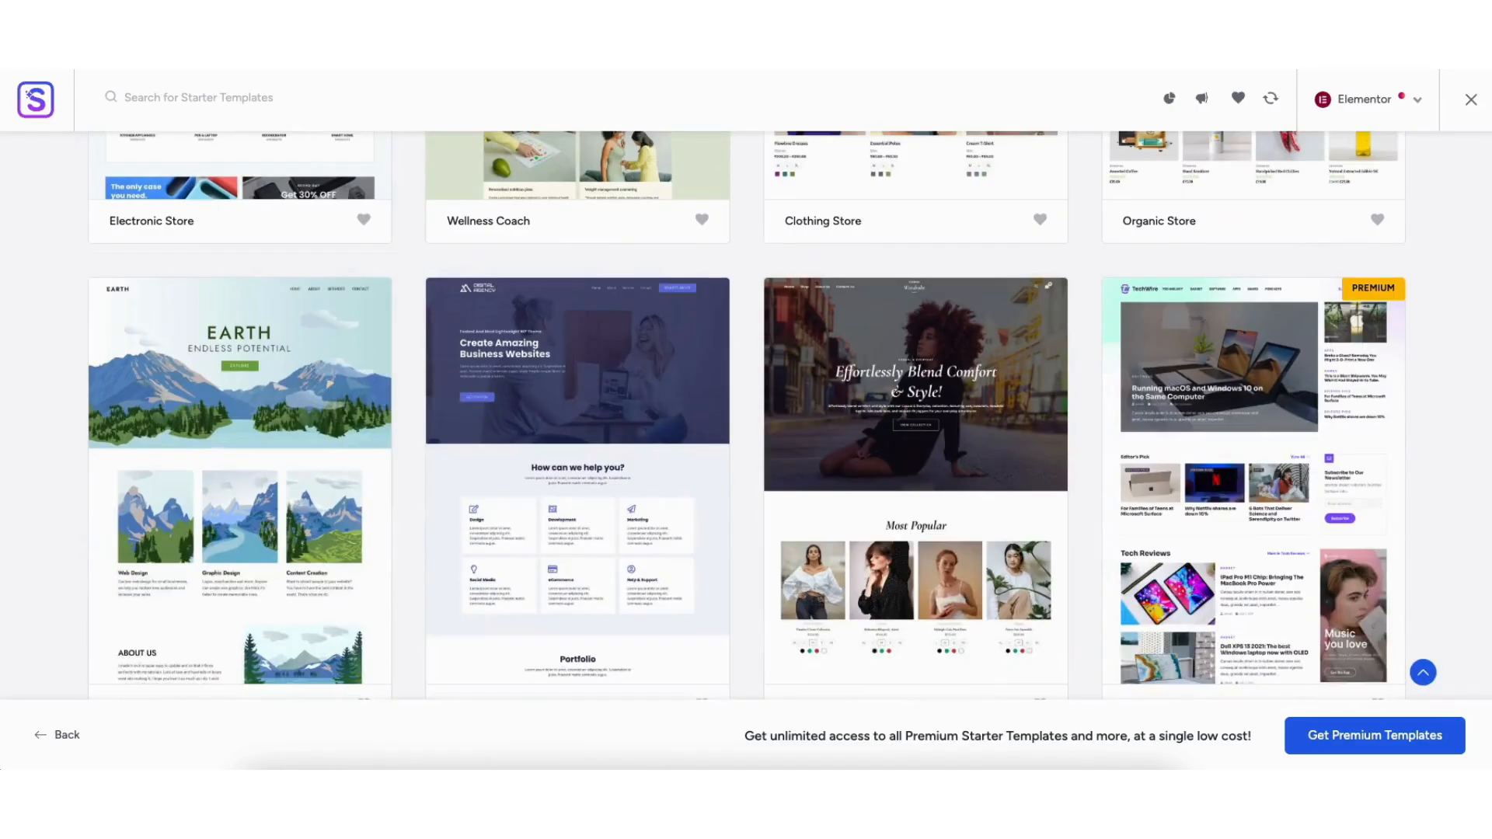
scroll(746, 412, down, 7)
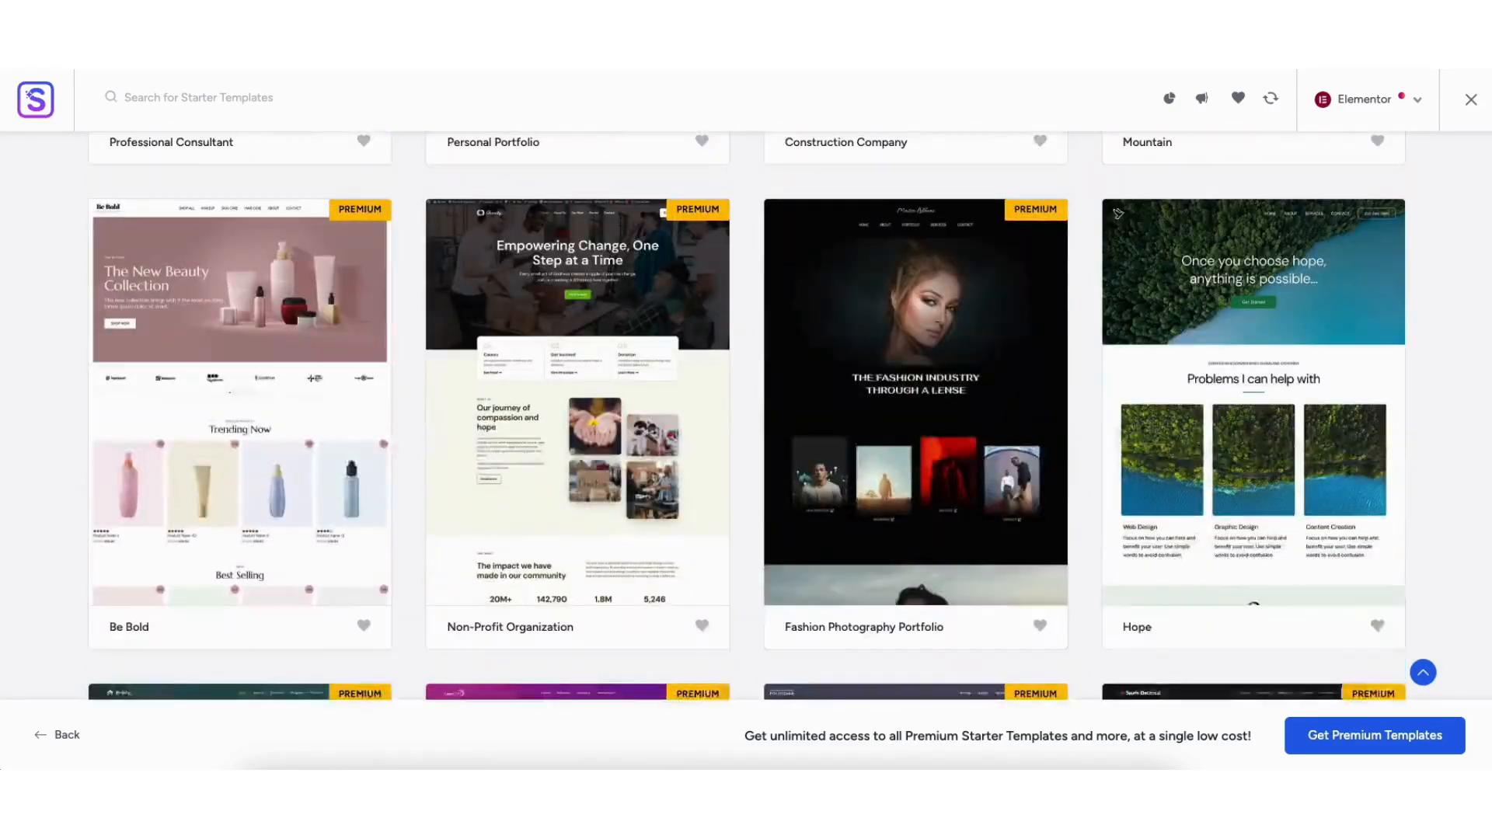
scroll(557, 278, up, 20)
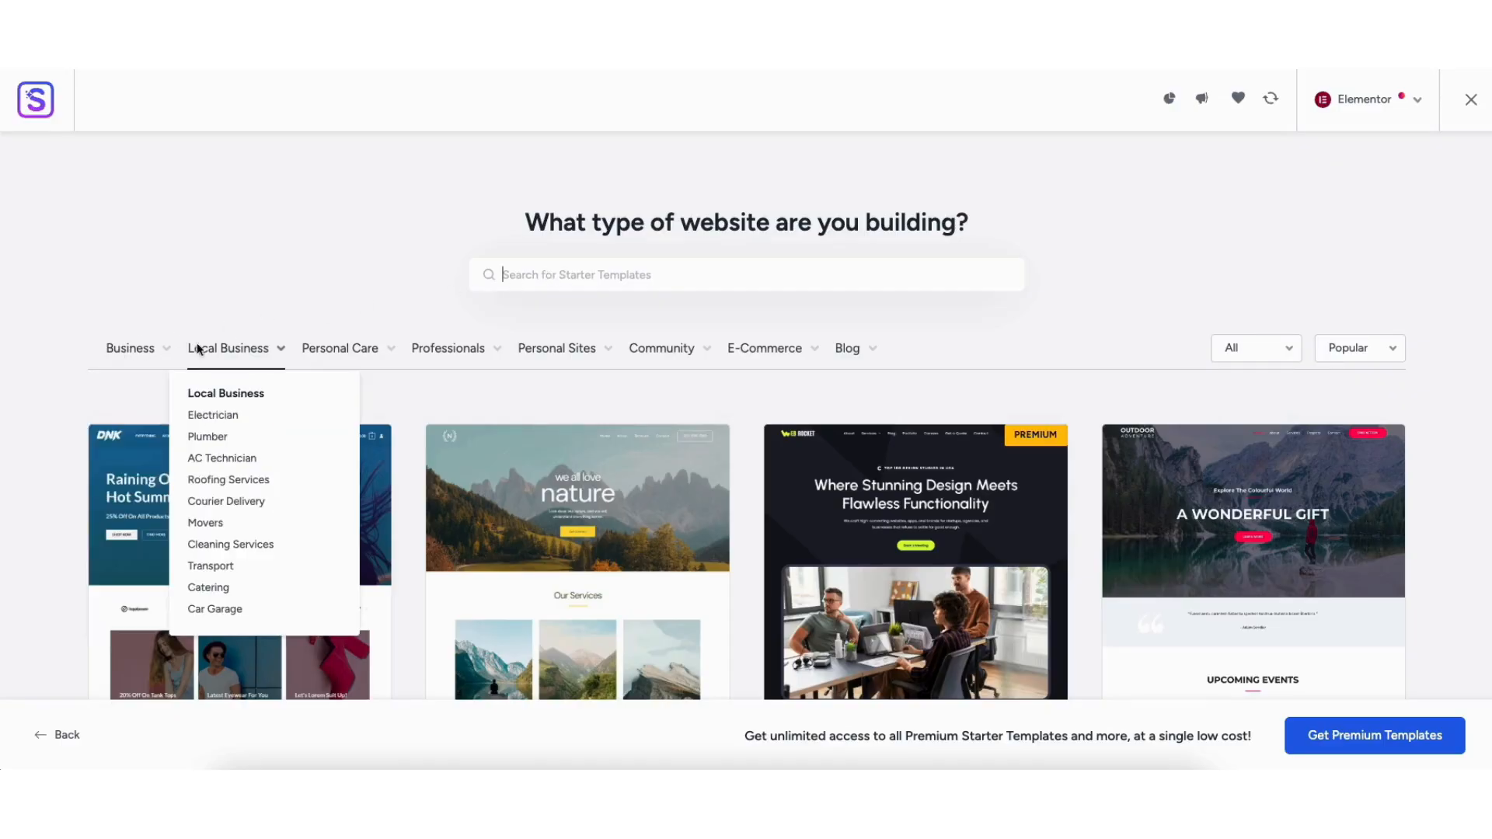
- Preview the Love Nature template, then close it to return to the gallery
mouse_move(316, 352)
mouse_move(417, 356)
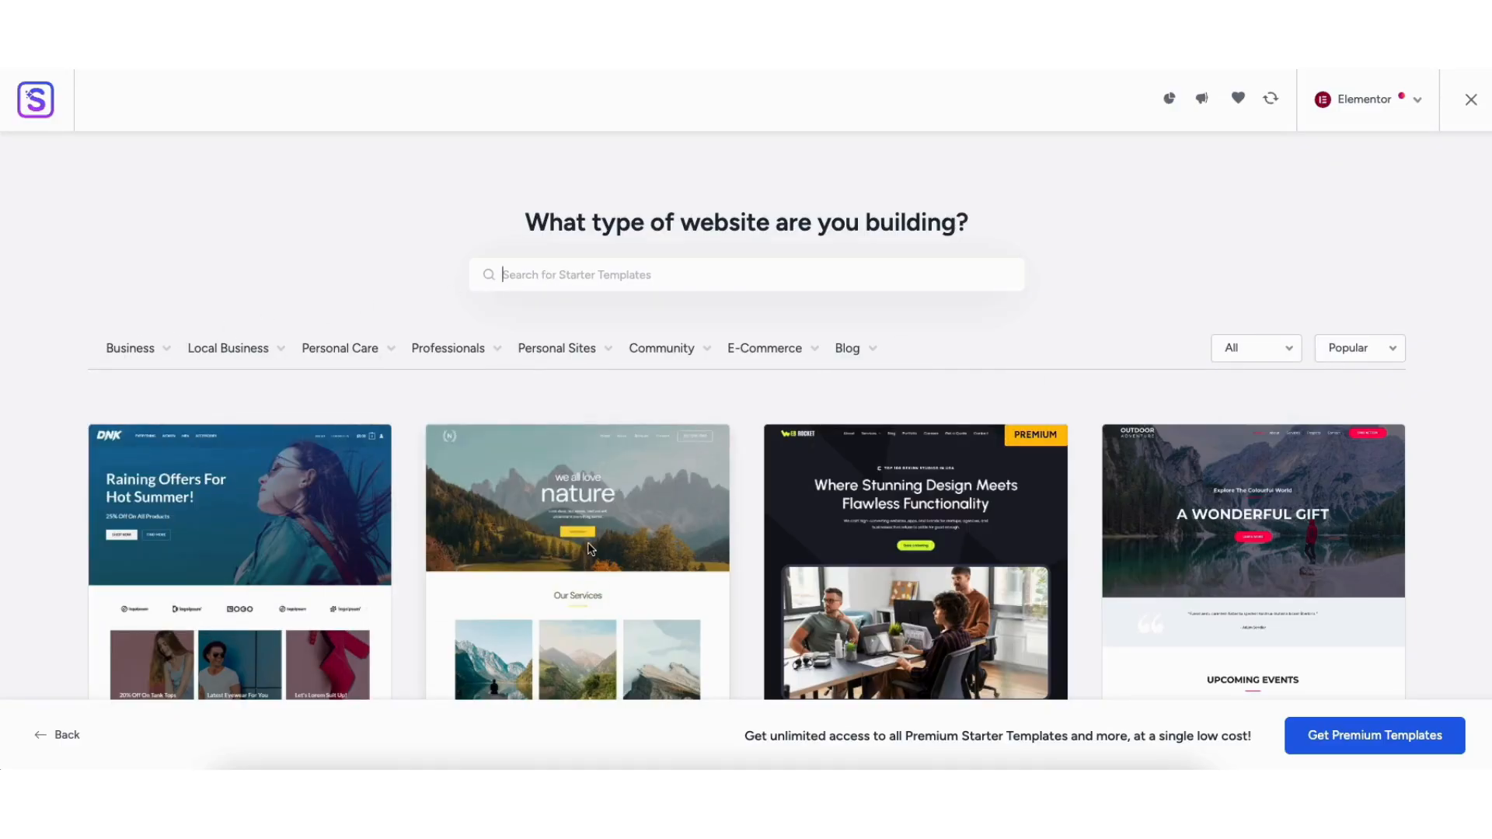
click(582, 554)
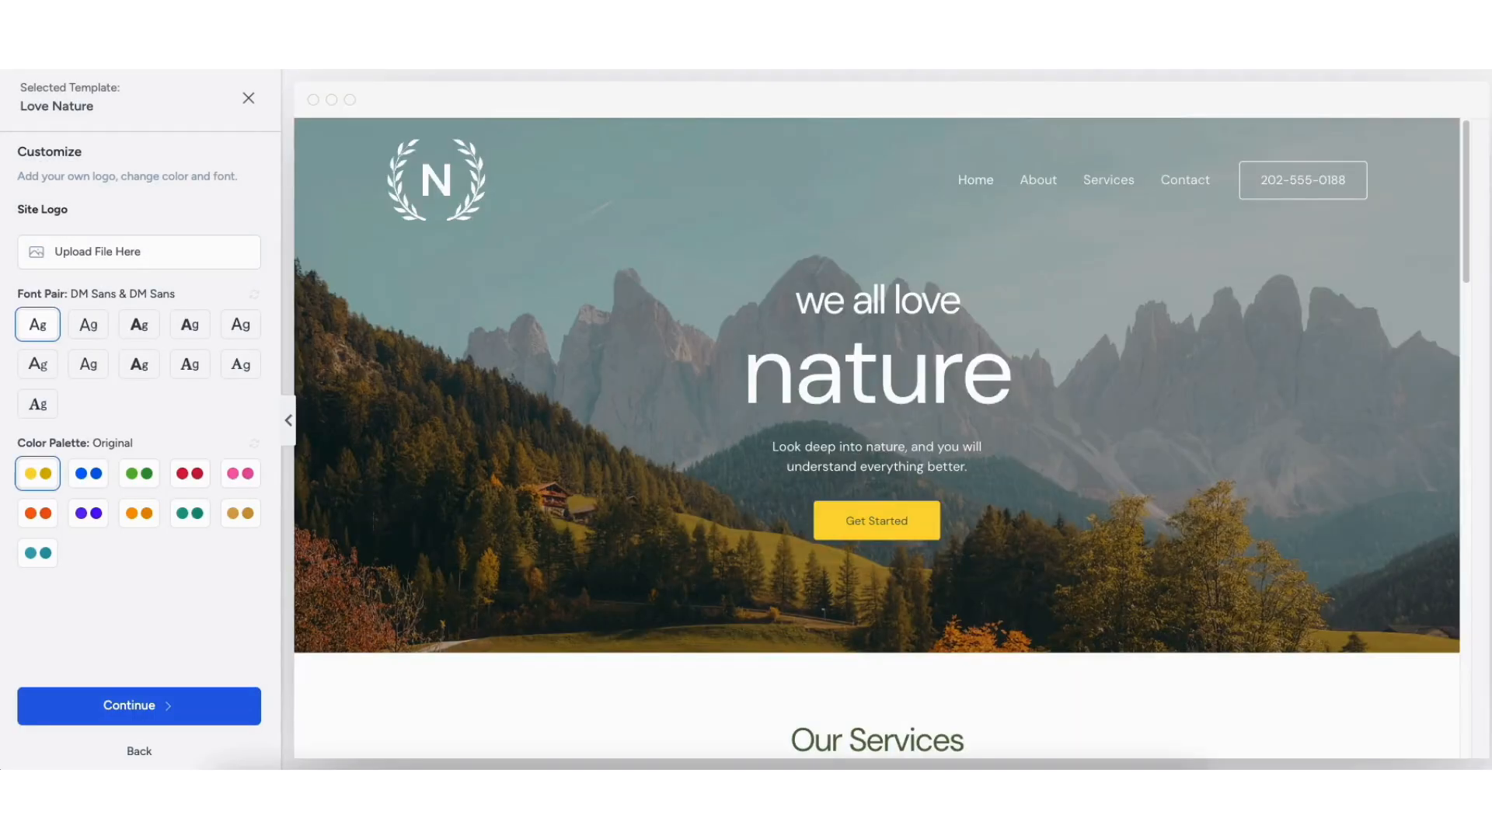
drag(1471, 149, 1464, 458)
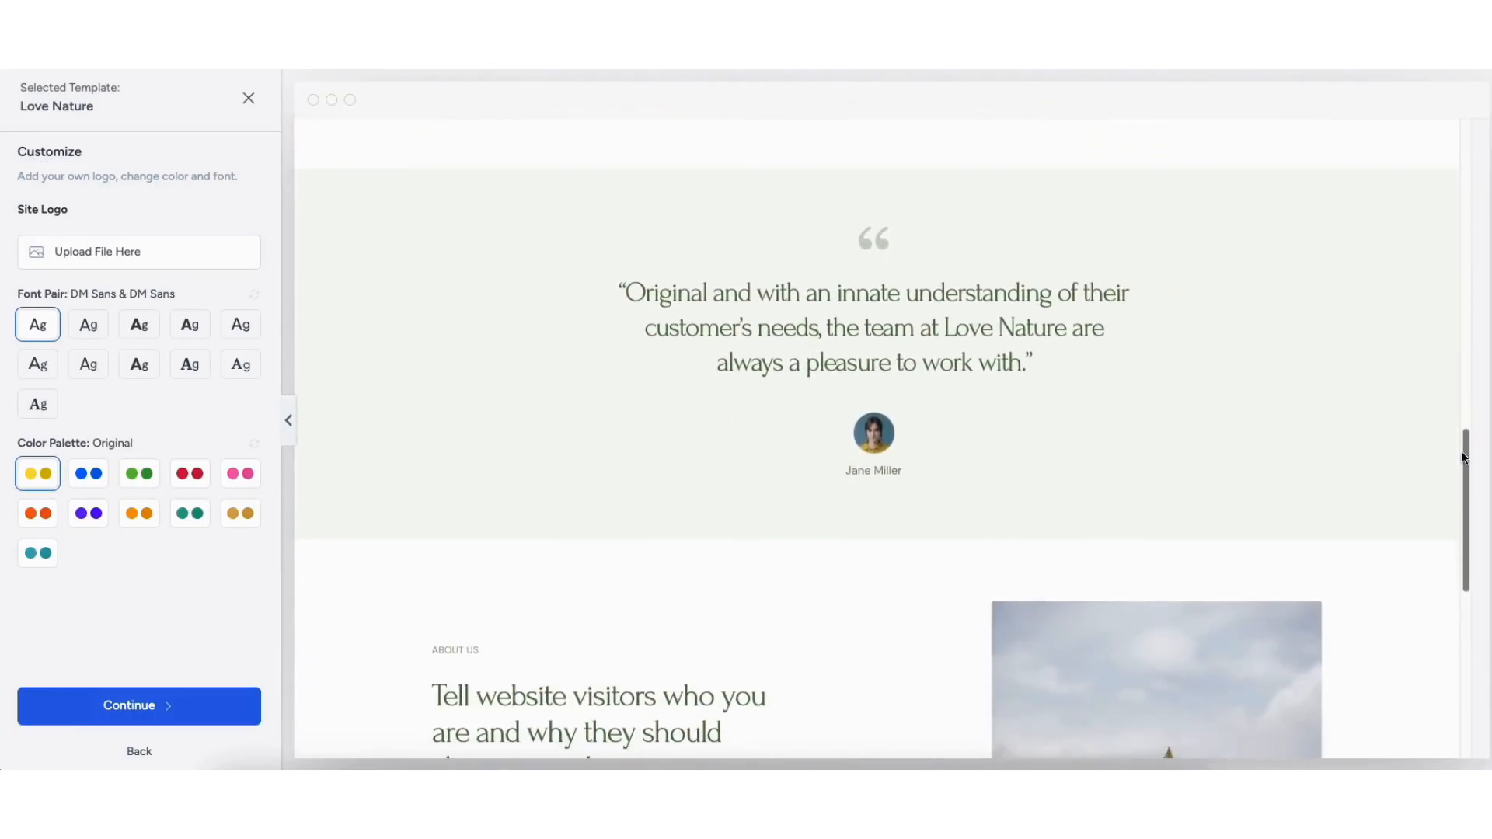
click(247, 98)
- Scroll down through the rest of the template gallery
scroll(746, 466, down, 15)
scroll(746, 466, down, 13)
scroll(746, 466, down, 13)
scroll(746, 466, down, 10)
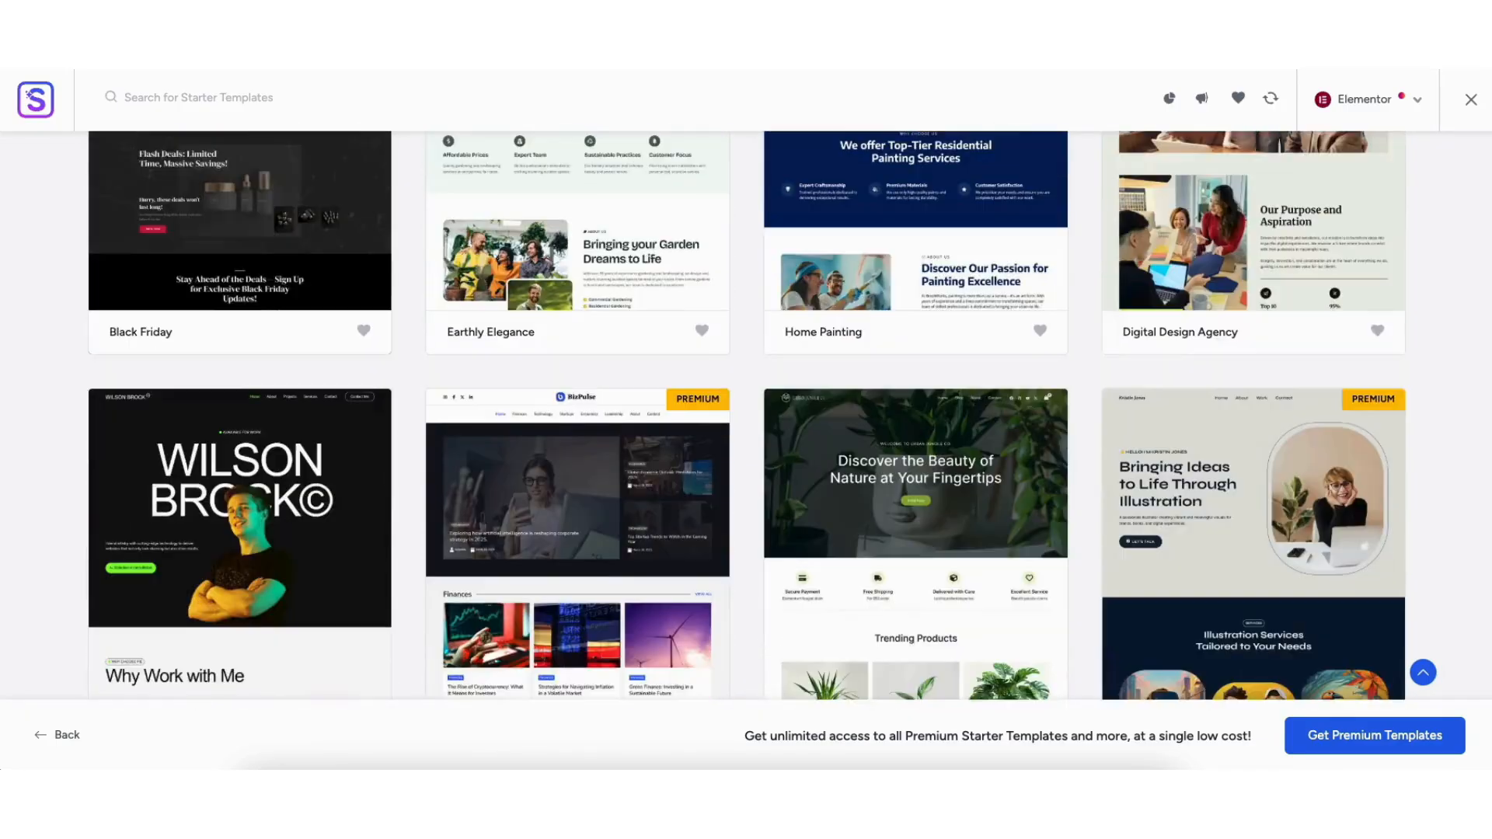
scroll(746, 466, down, 13)
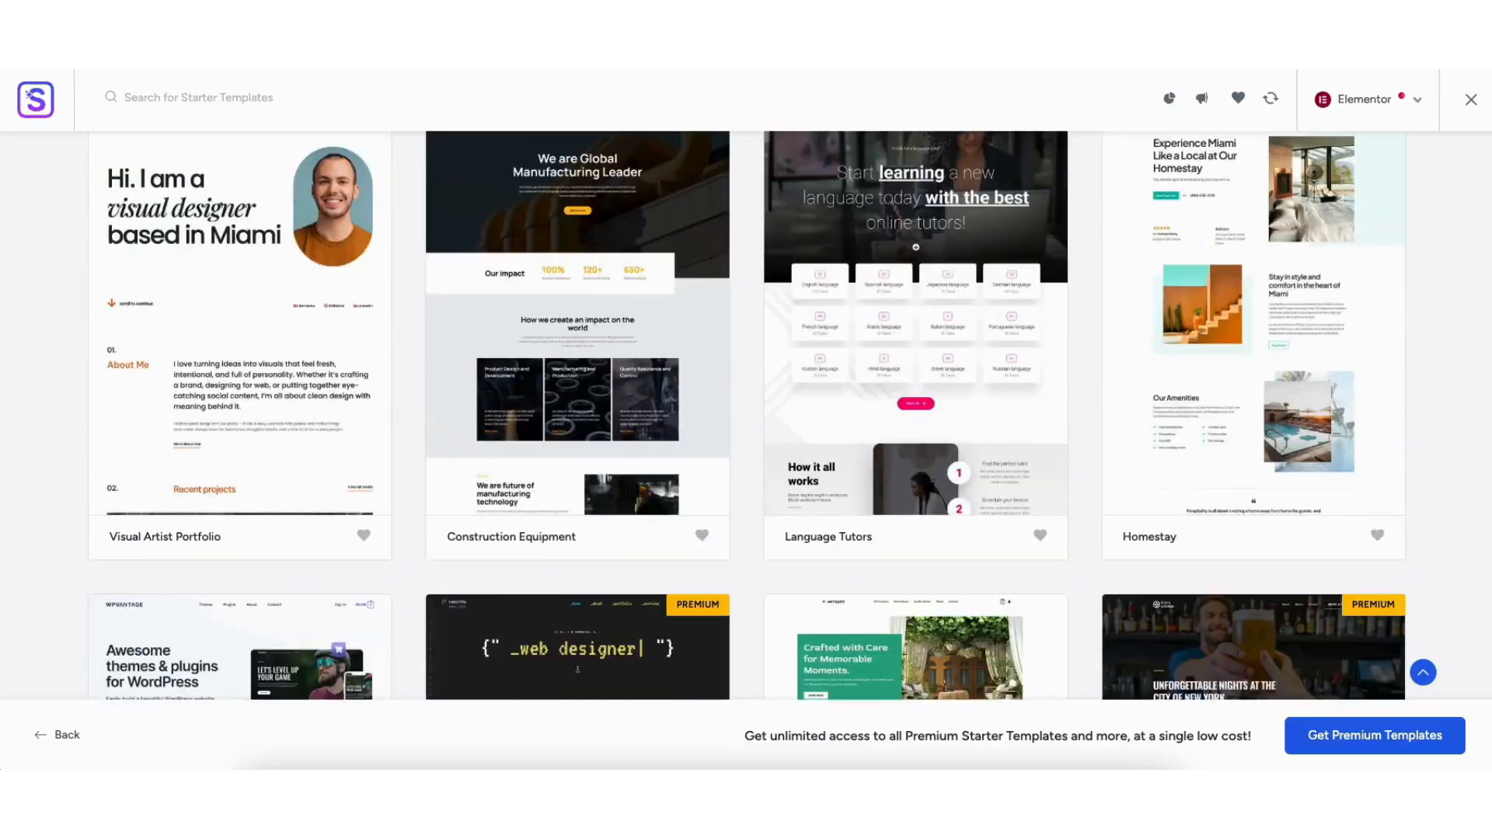
scroll(608, 401, down, 14)
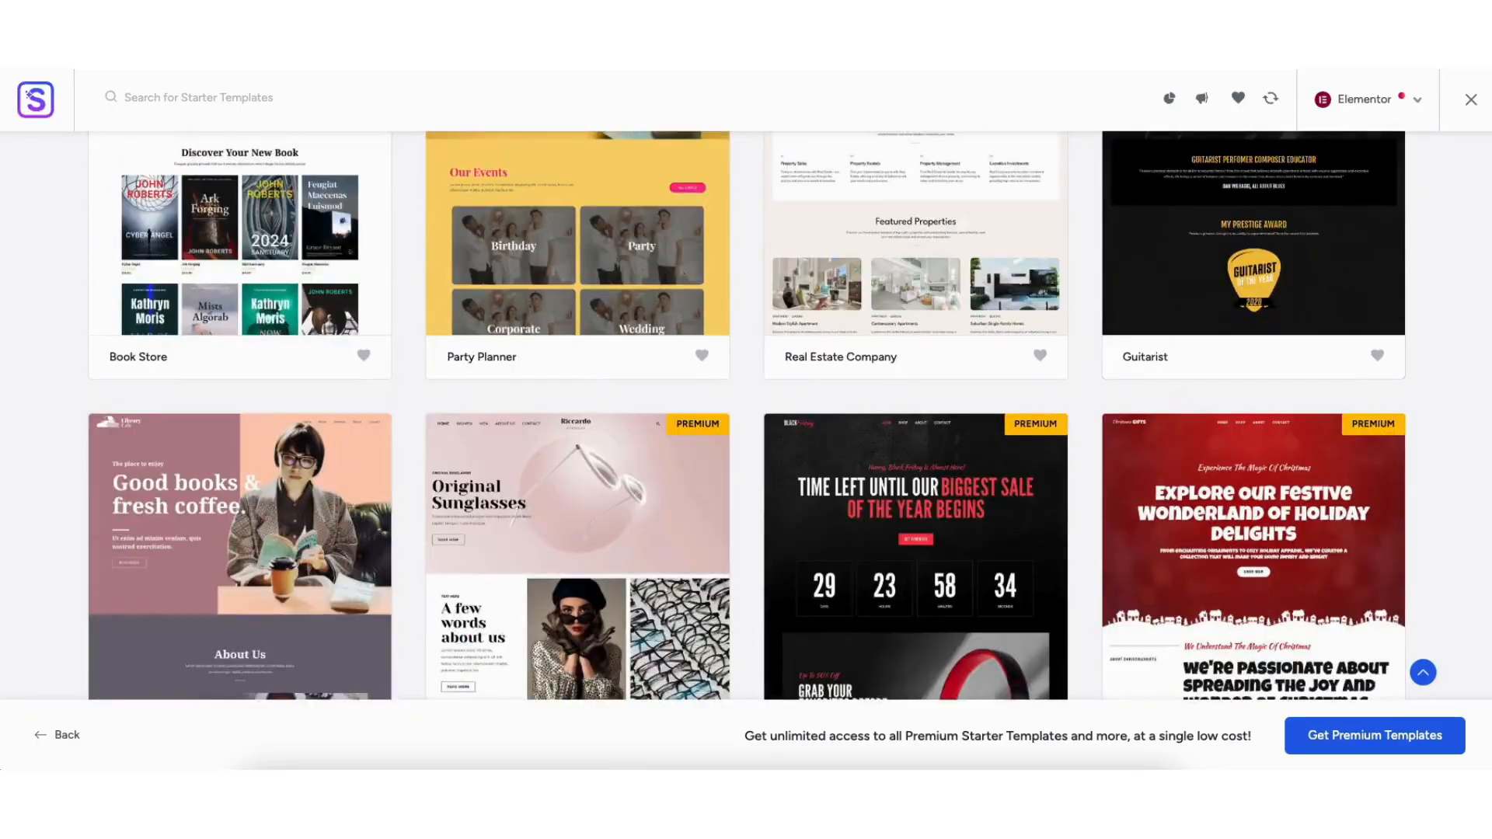
scroll(746, 411, down, 13)
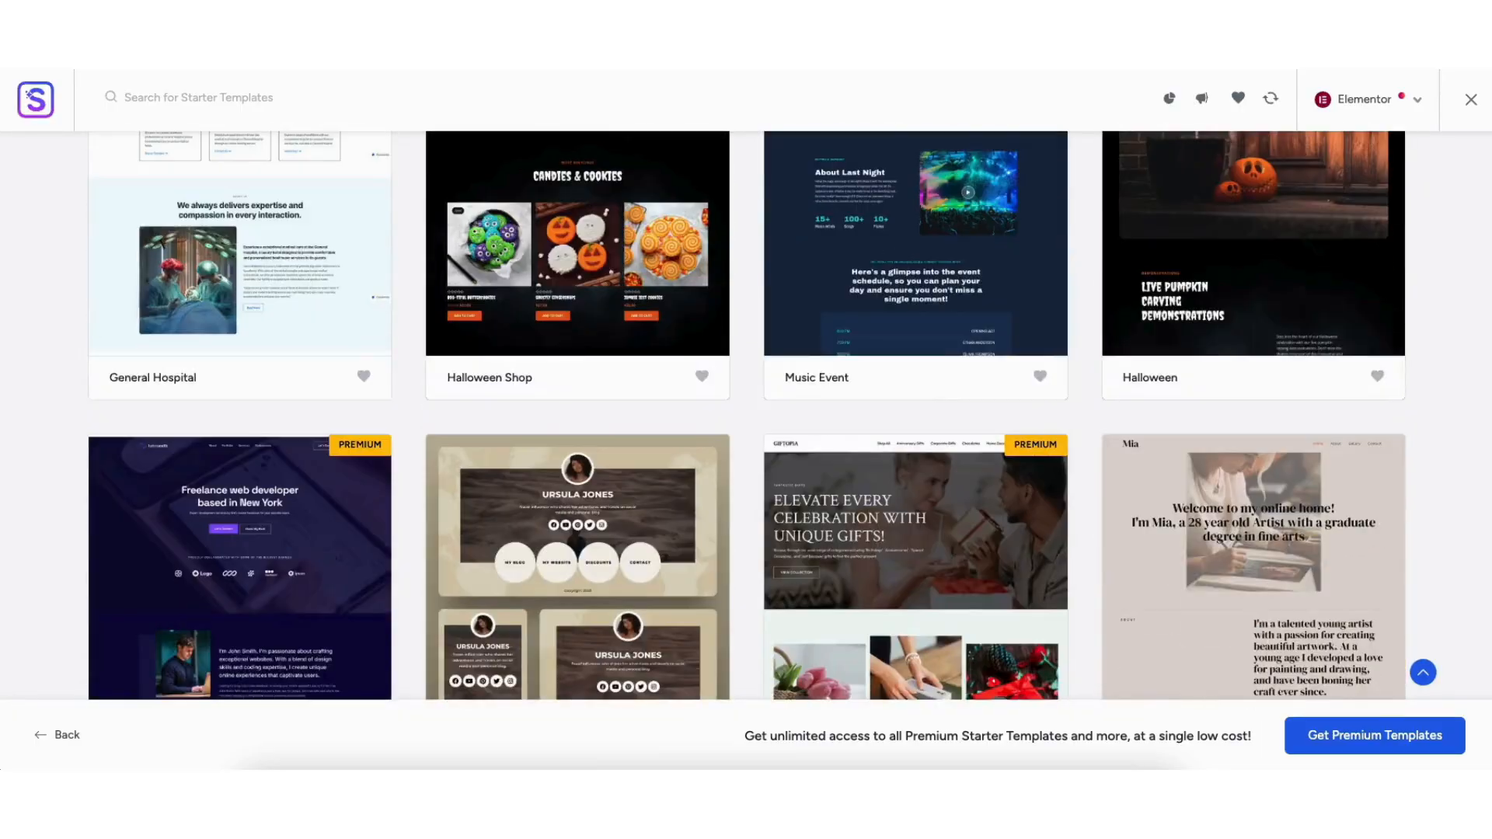
scroll(746, 412, down, 18)
scroll(746, 412, down, 18)
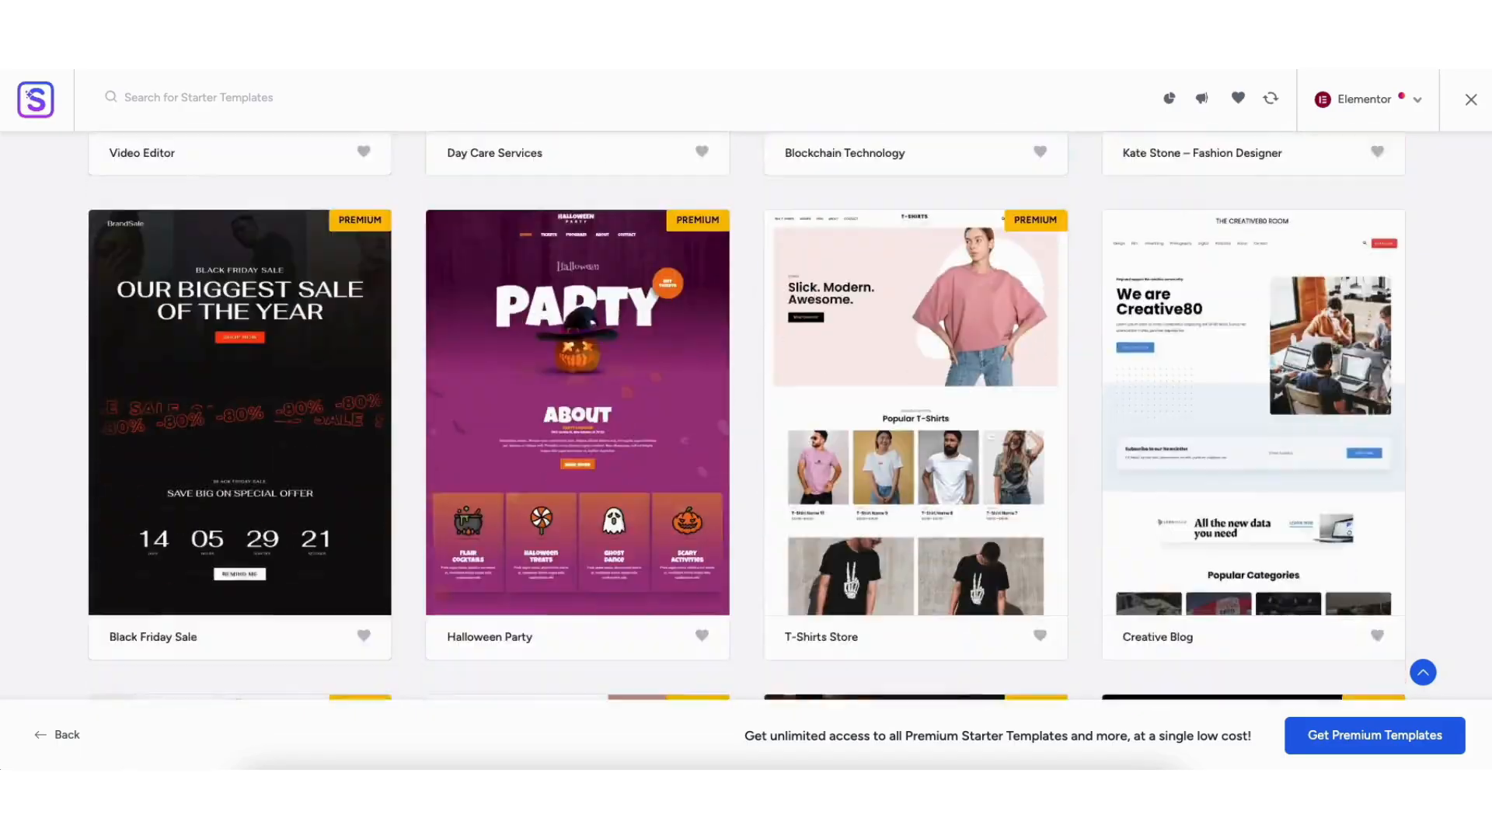
scroll(746, 411, down, 15)
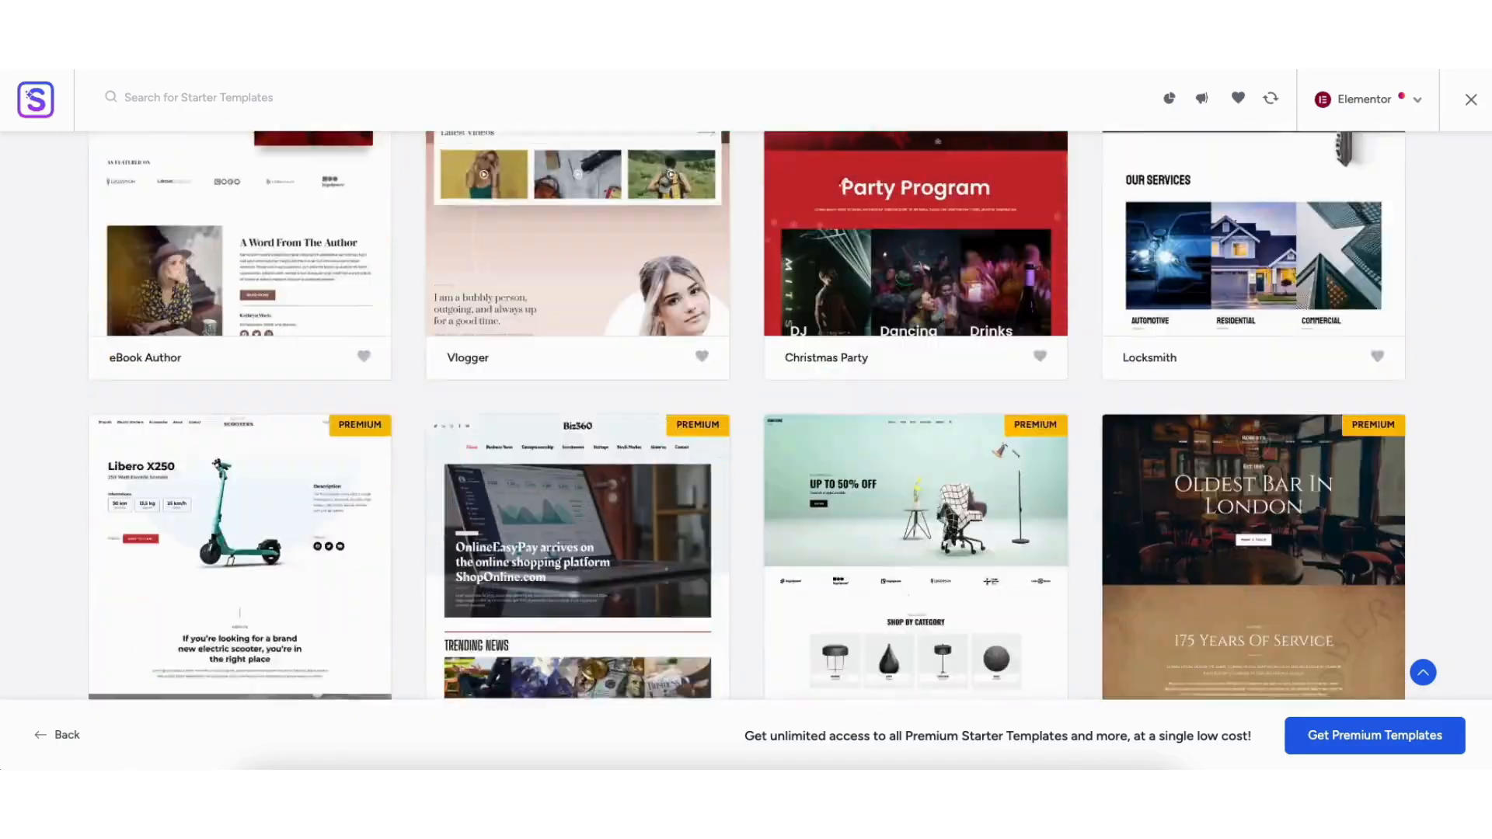
scroll(746, 412, down, 18)
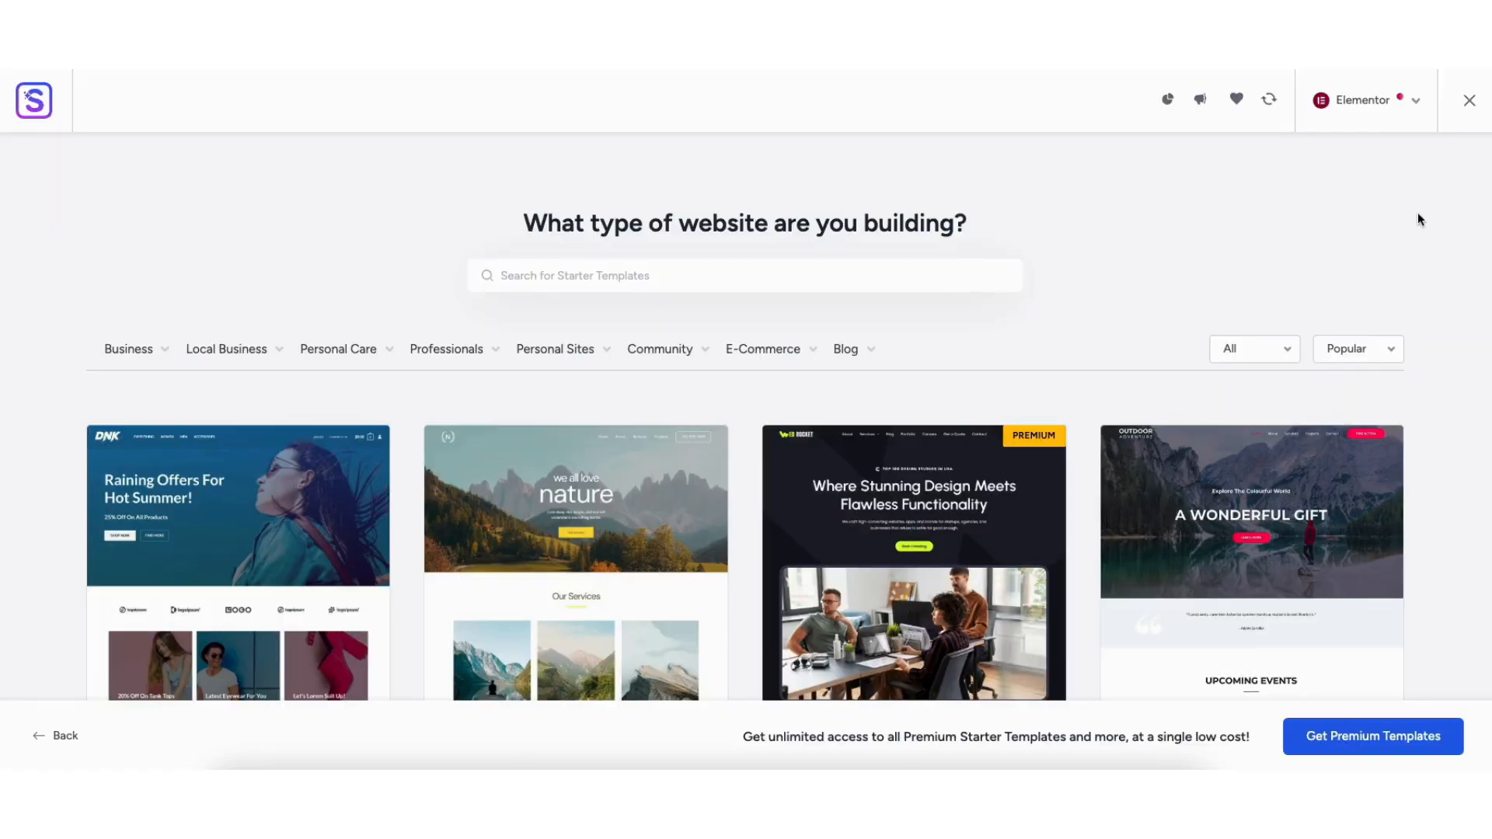
scroll(1418, 218, down, 3)
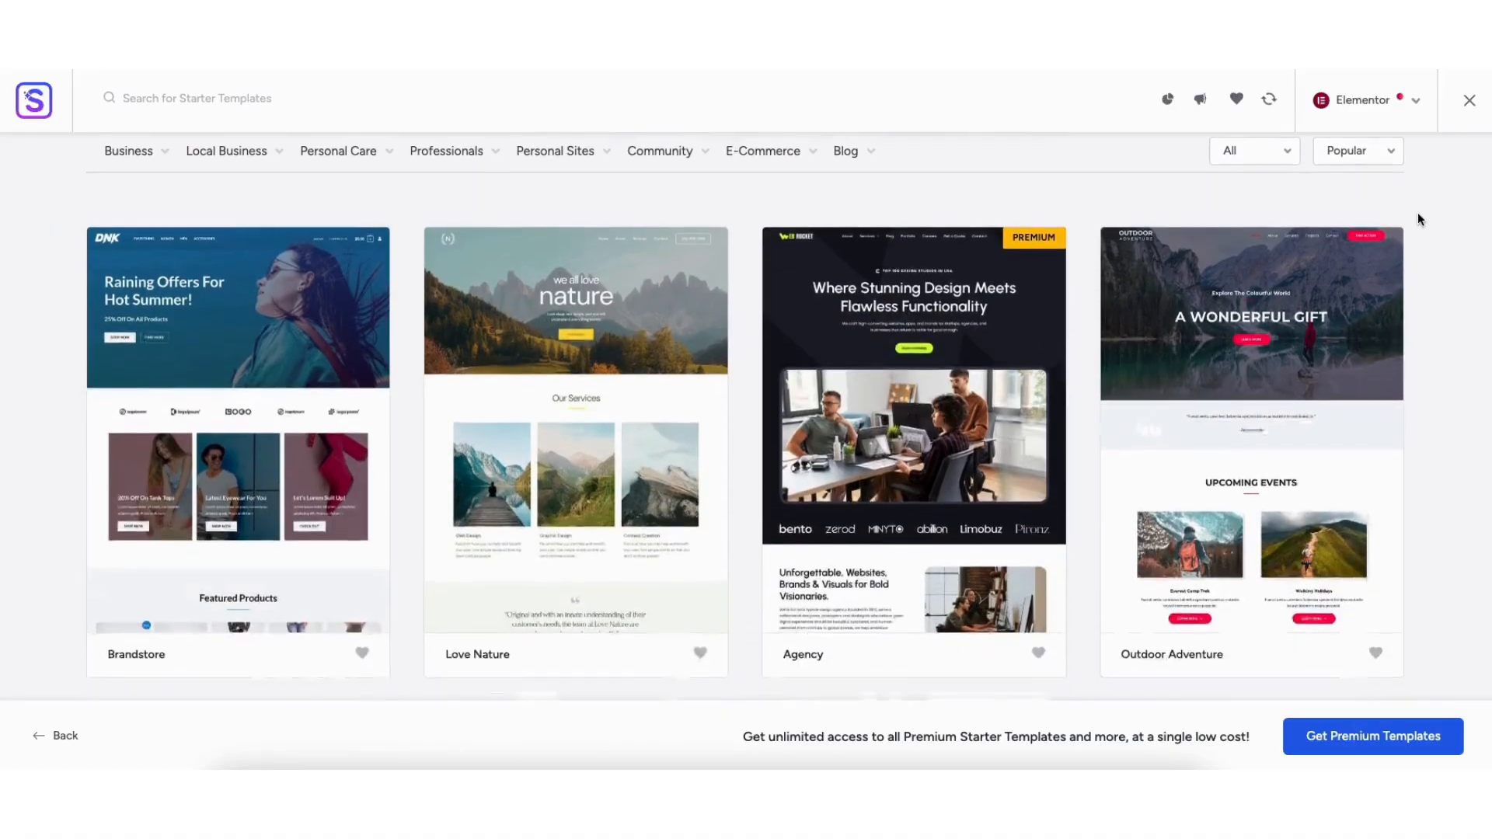
scroll(1417, 219, down, 1)
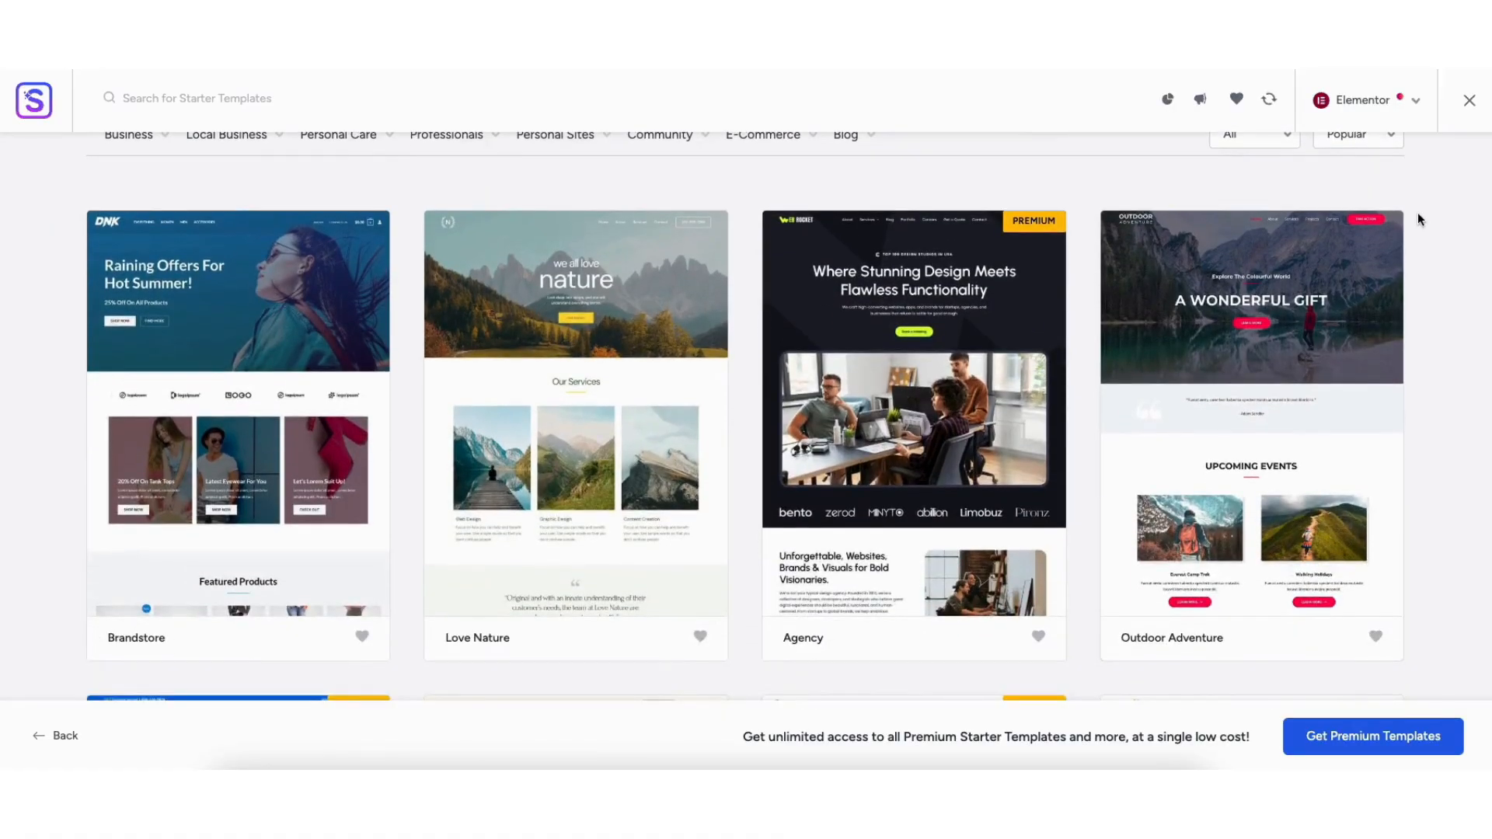
- Pick the Love Nature template, try several colour palettes, and keep the original yellow one
click(552, 420)
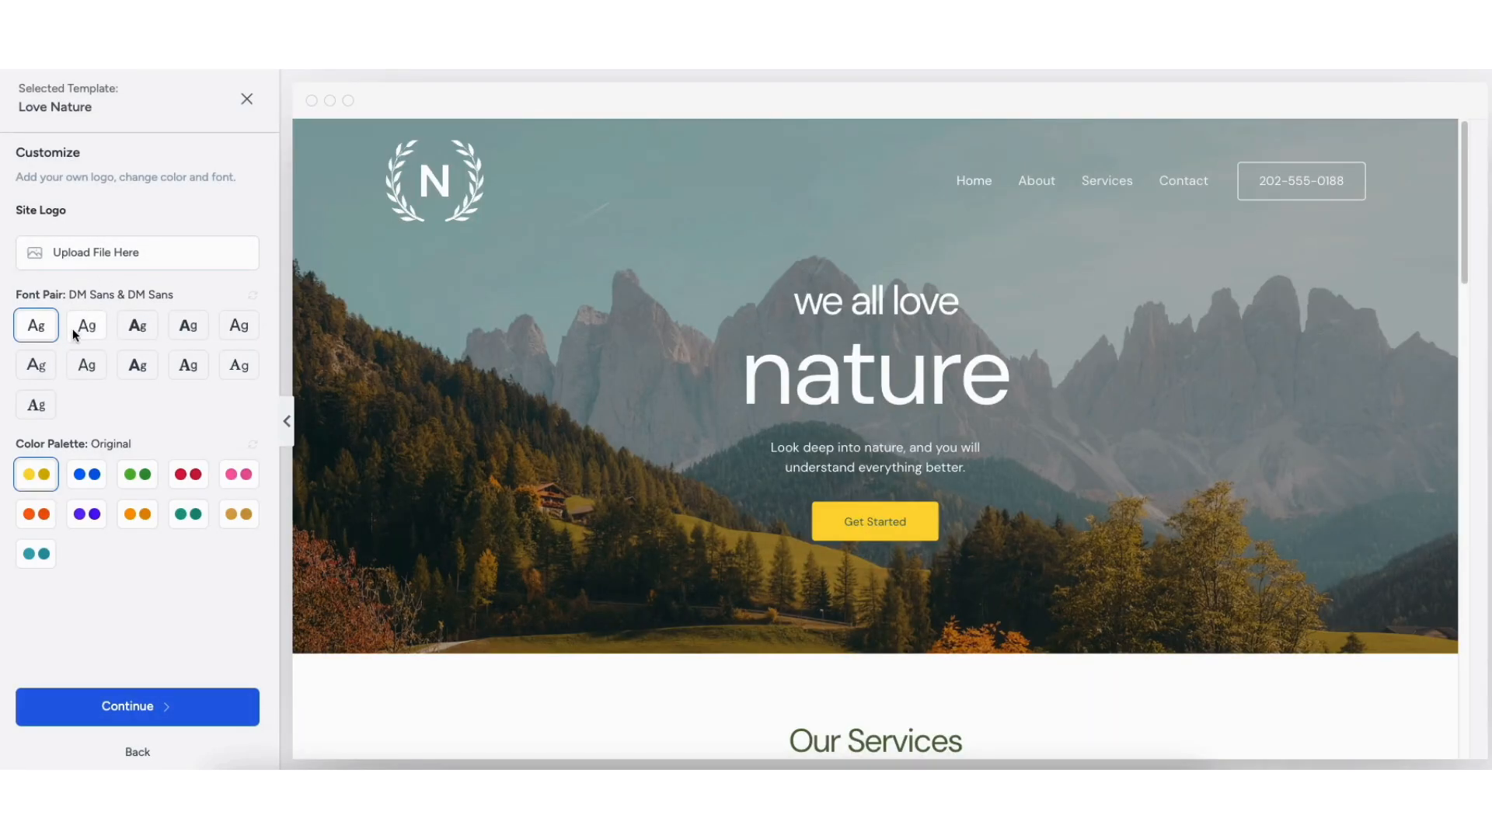
click(86, 474)
click(131, 474)
click(188, 474)
click(247, 477)
click(239, 514)
click(188, 513)
click(138, 514)
click(35, 475)
- Continue to site features, leave SEO & Search Visibility on, and skip this step
click(99, 708)
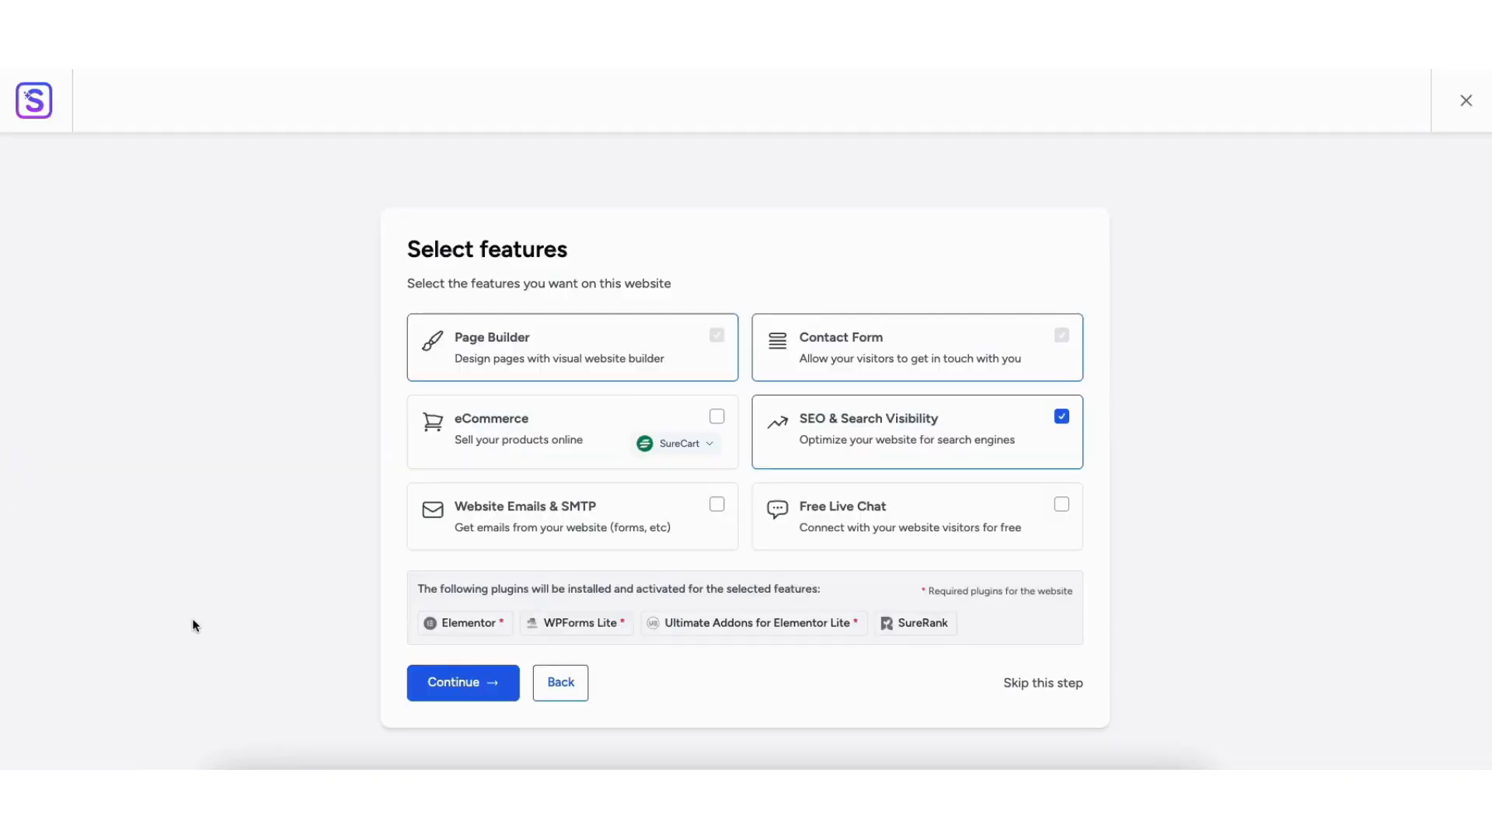
click(1061, 420)
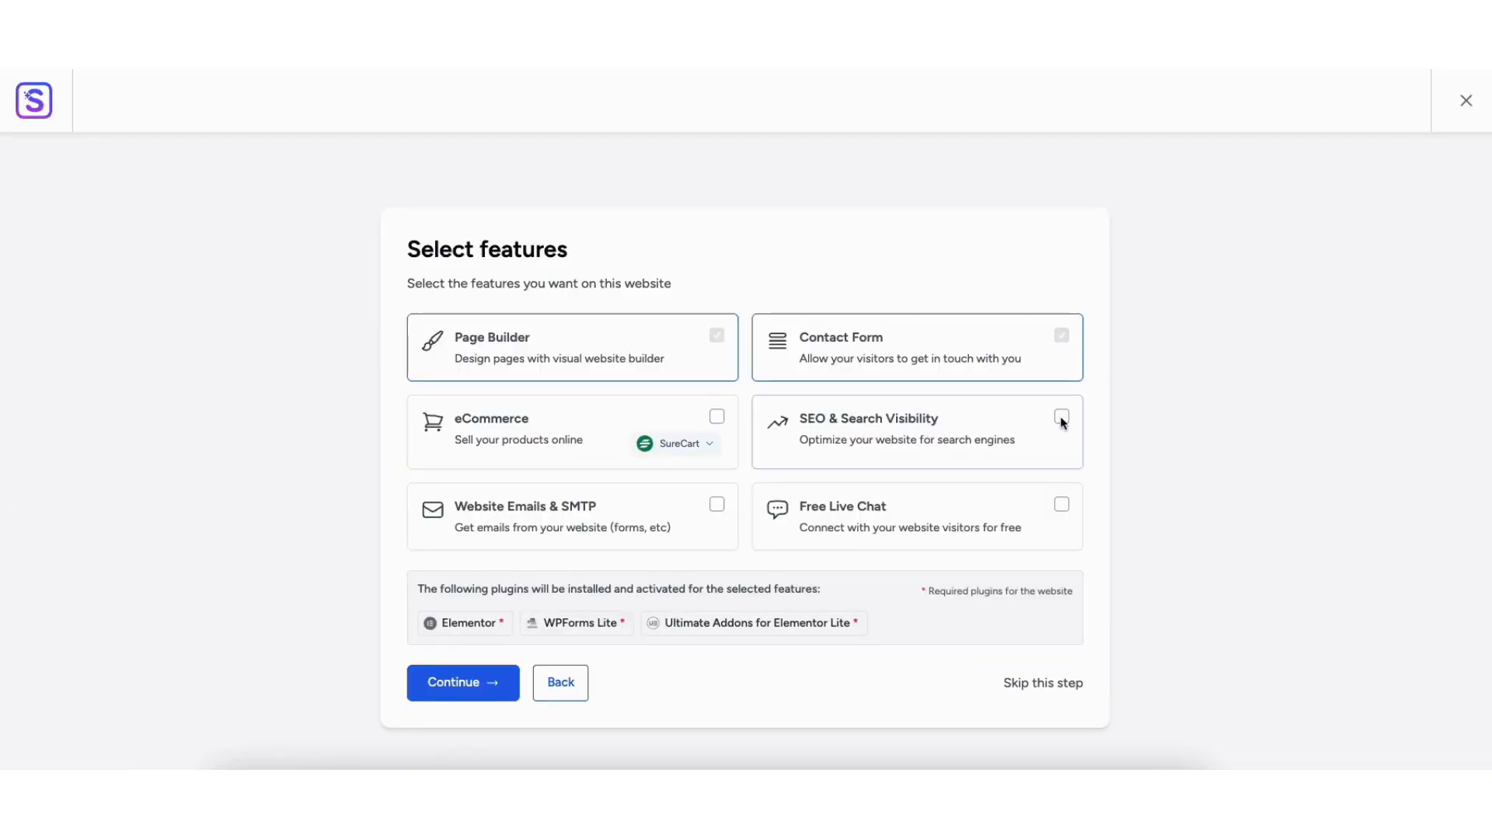
click(1061, 420)
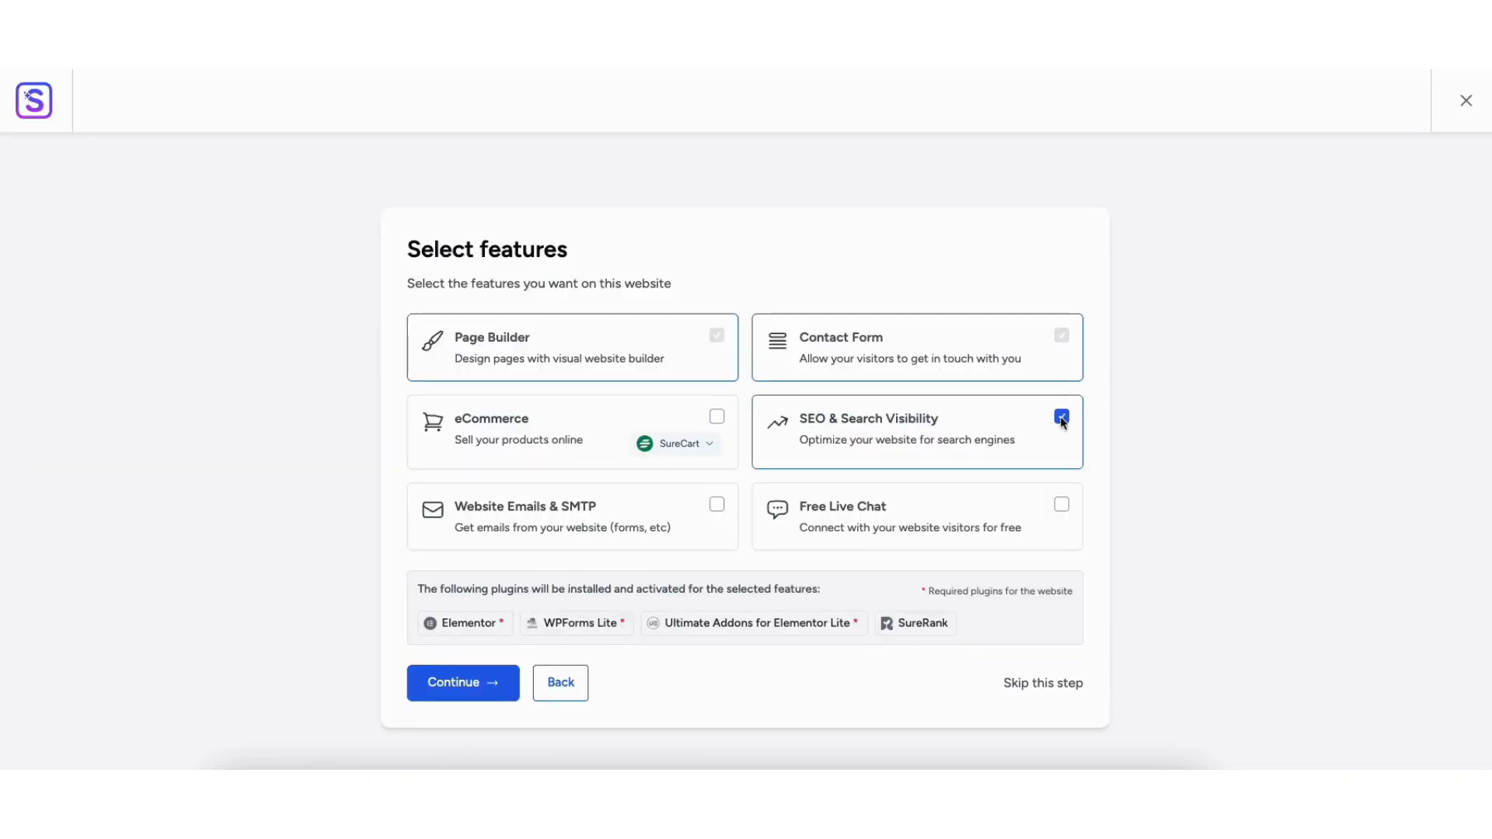
click(1029, 684)
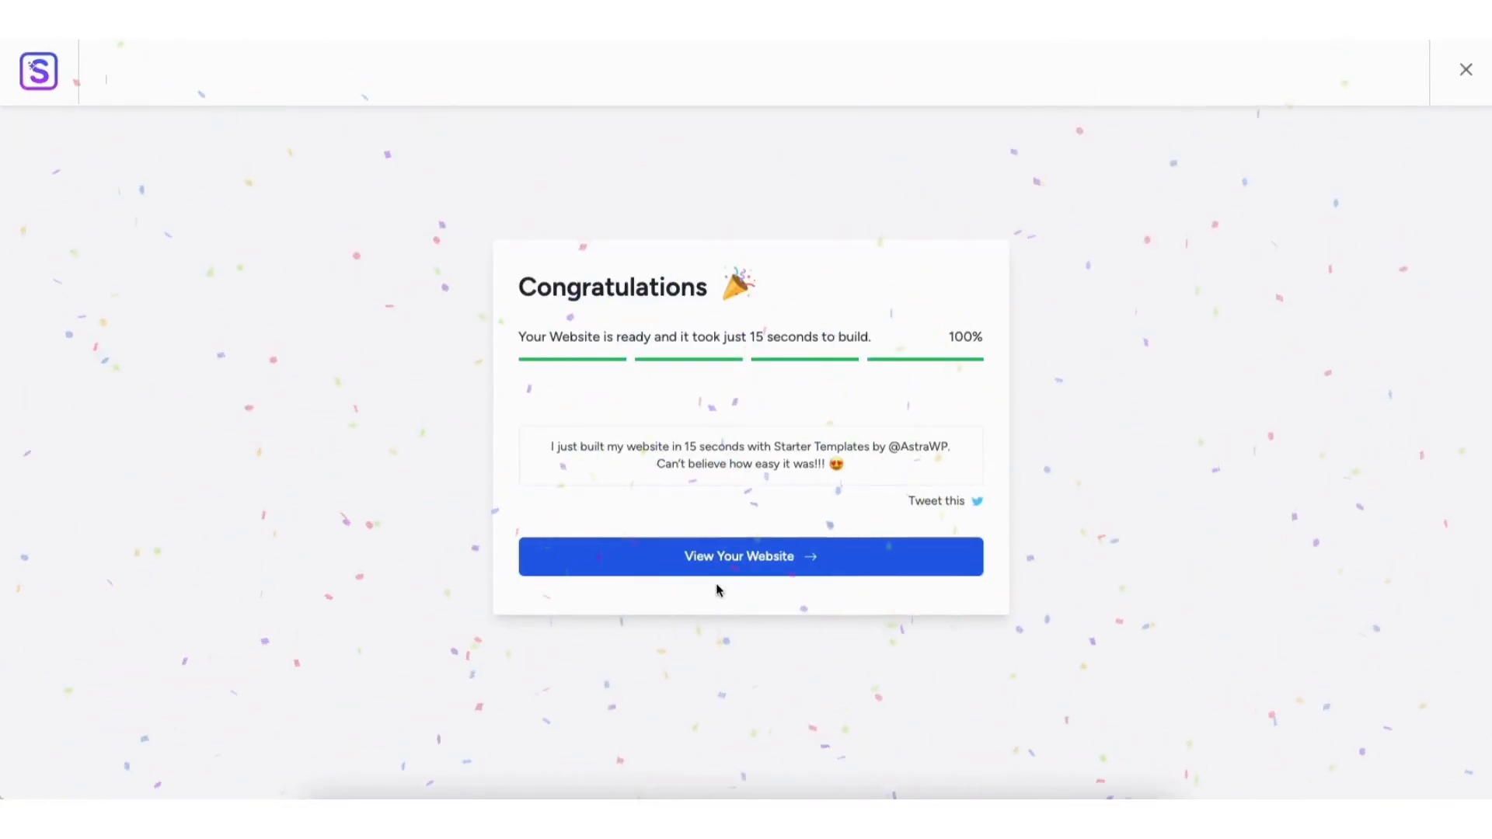
- View the new Love Nature website and open its homepage with Edit with Elementor
click(723, 560)
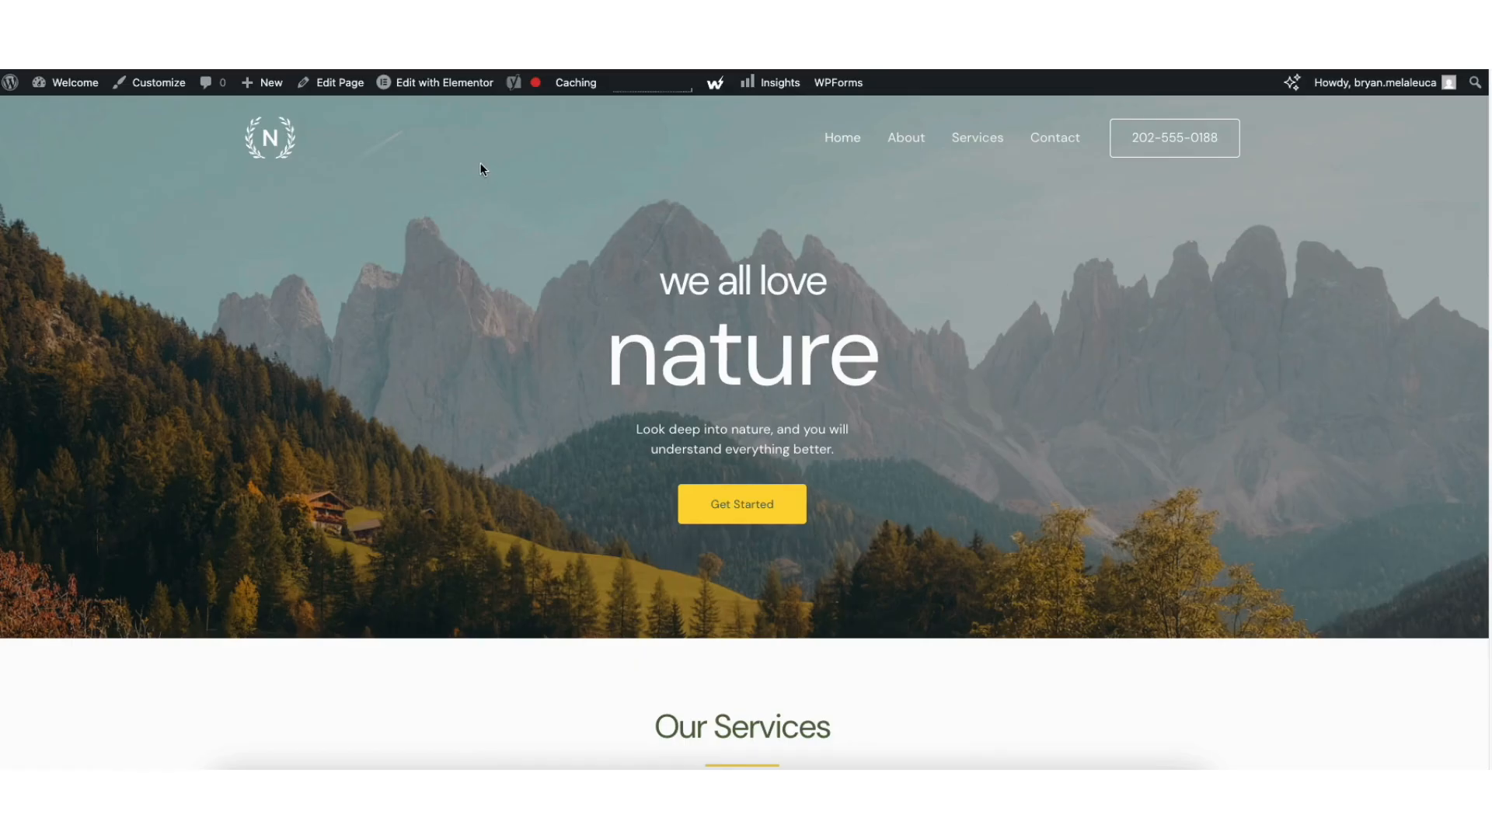
click(418, 90)
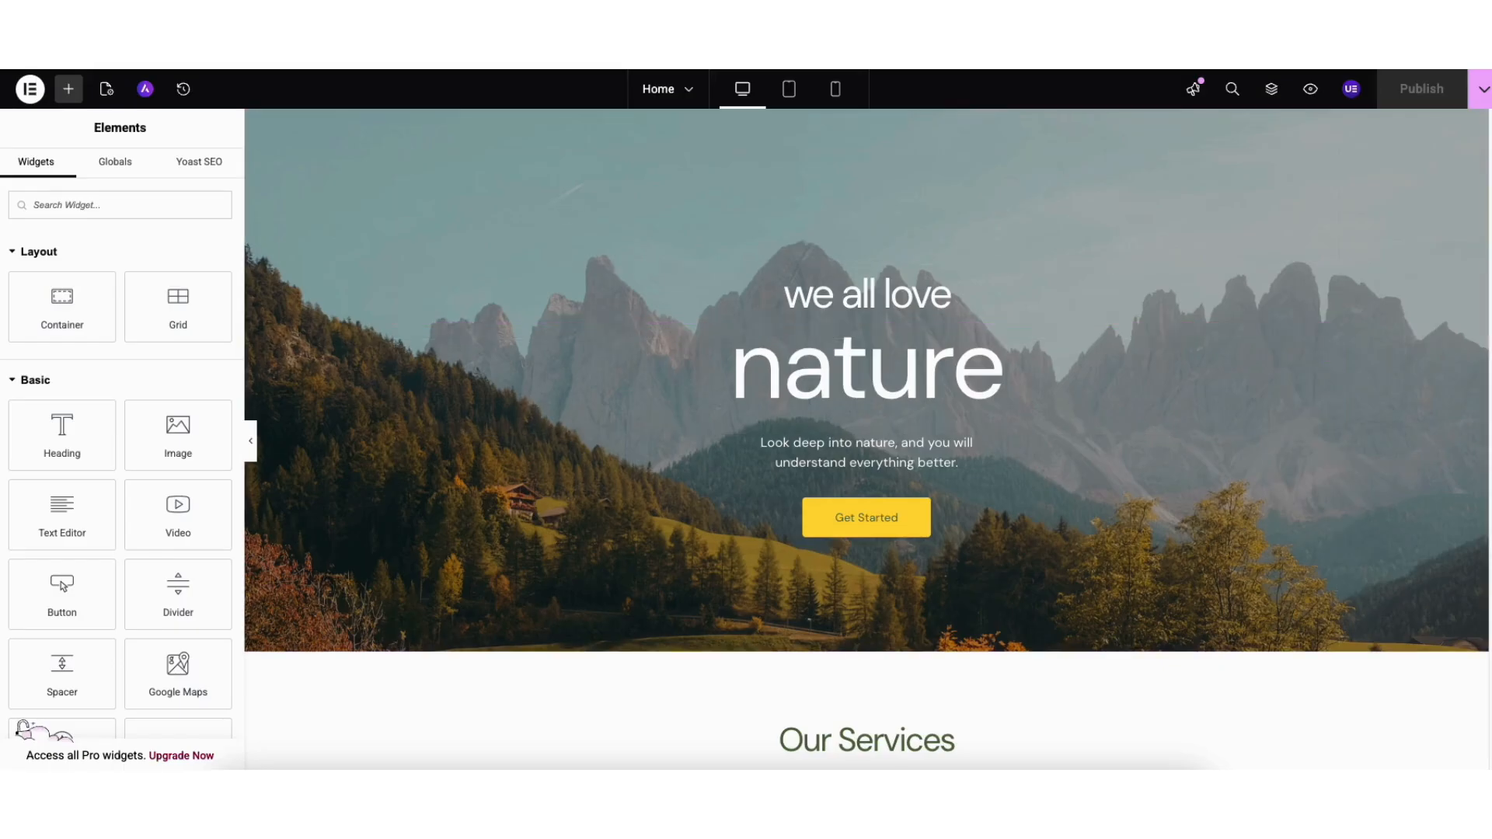
- Change the hero heading word 'nature' to 'website'
click(756, 370)
drag(731, 365, 1001, 357)
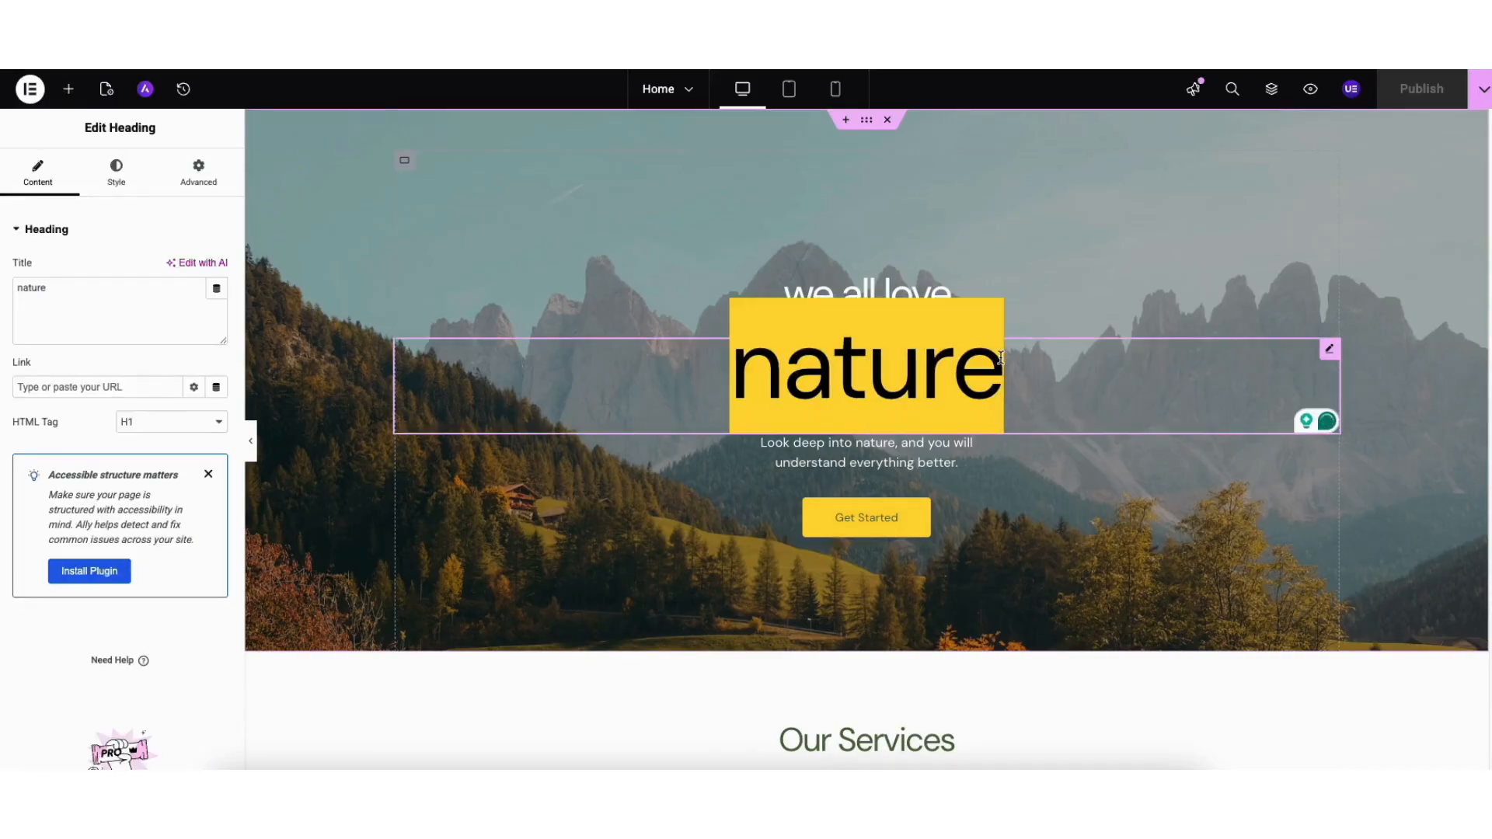
text(website)
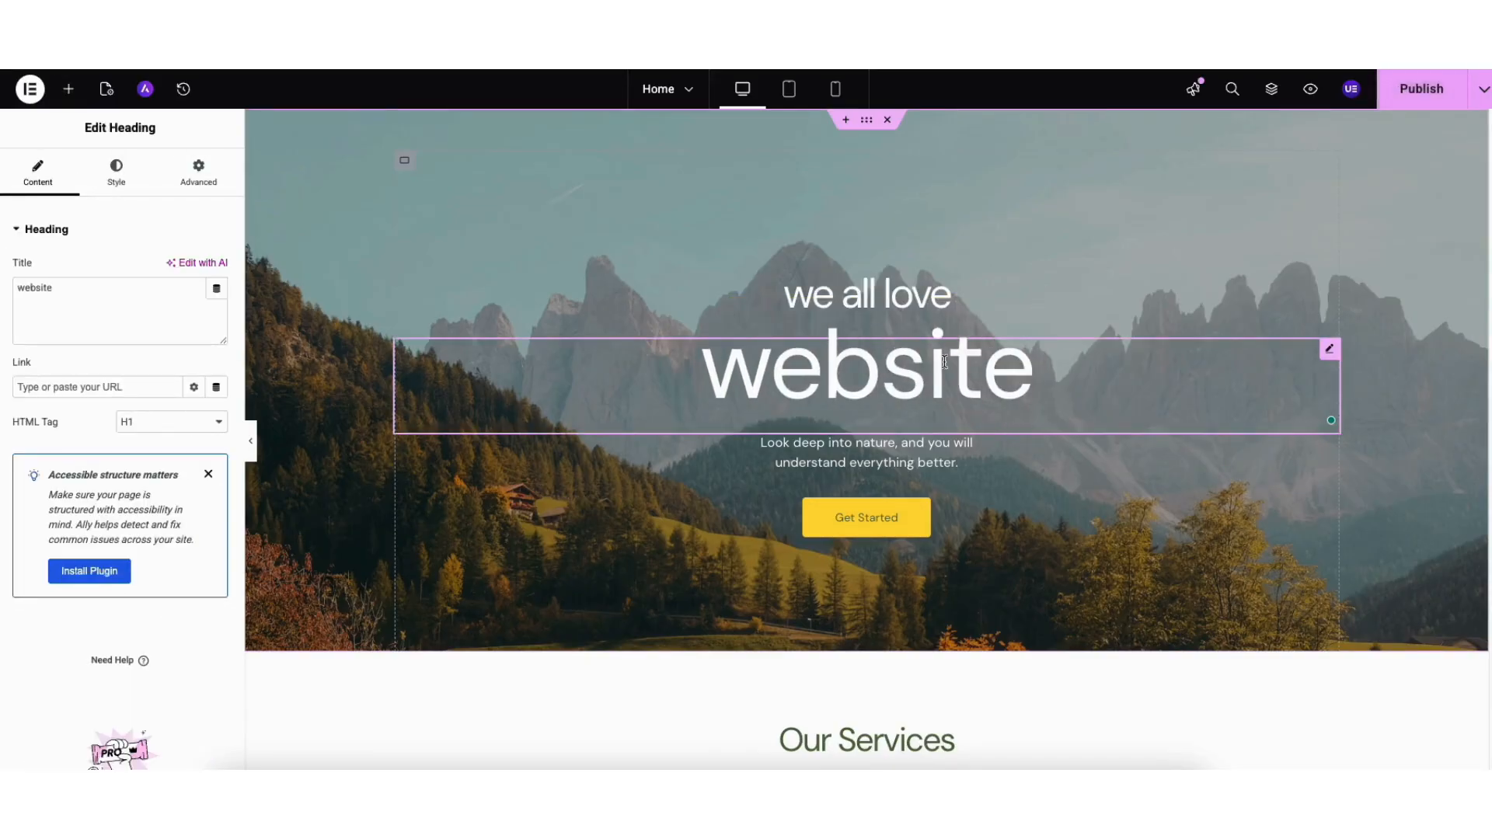
- Review the heading's typography fonts keeping Default, then open the hero container's settings
click(117, 174)
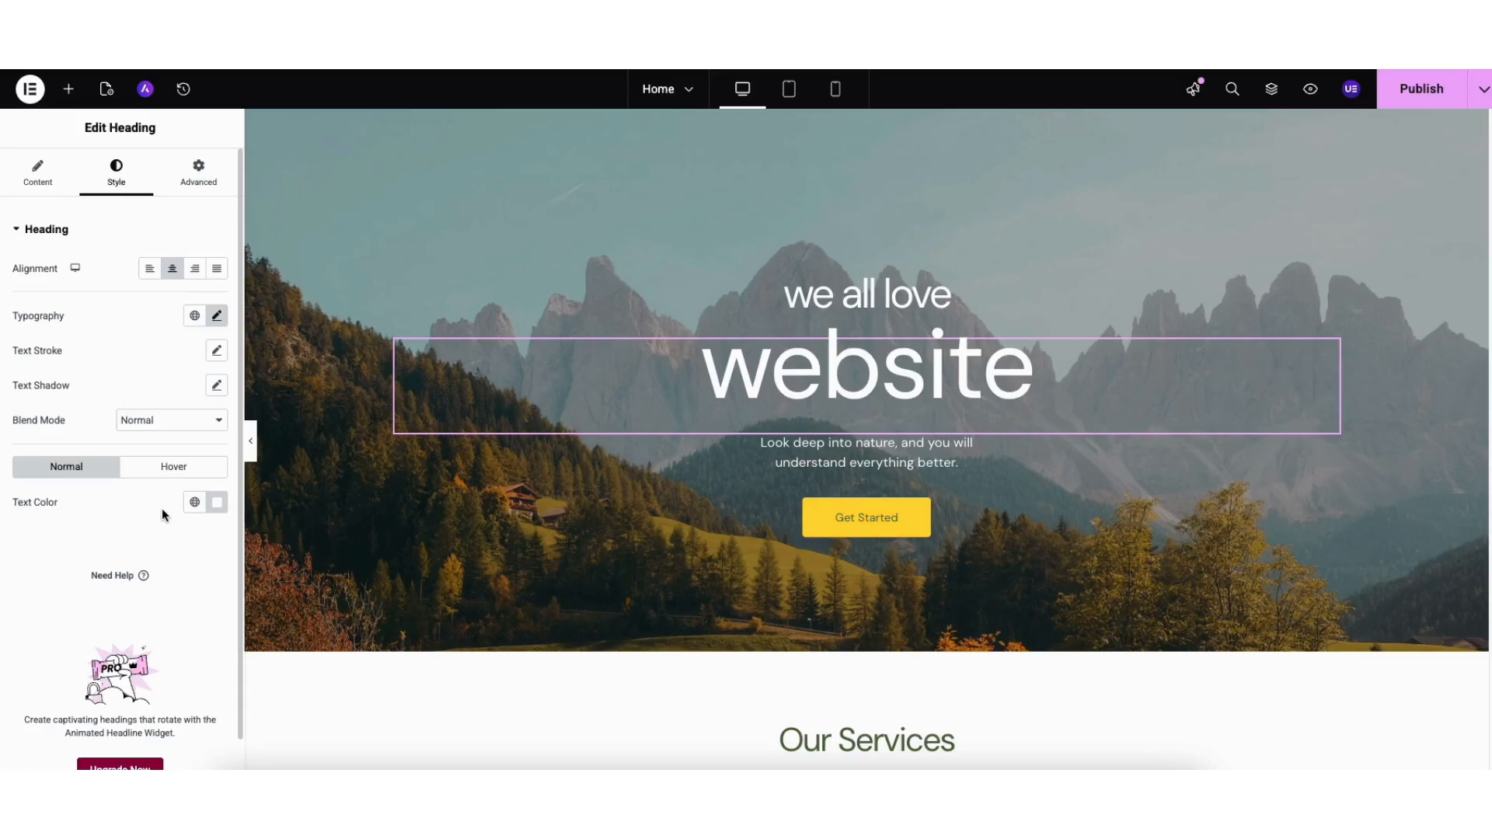
click(218, 317)
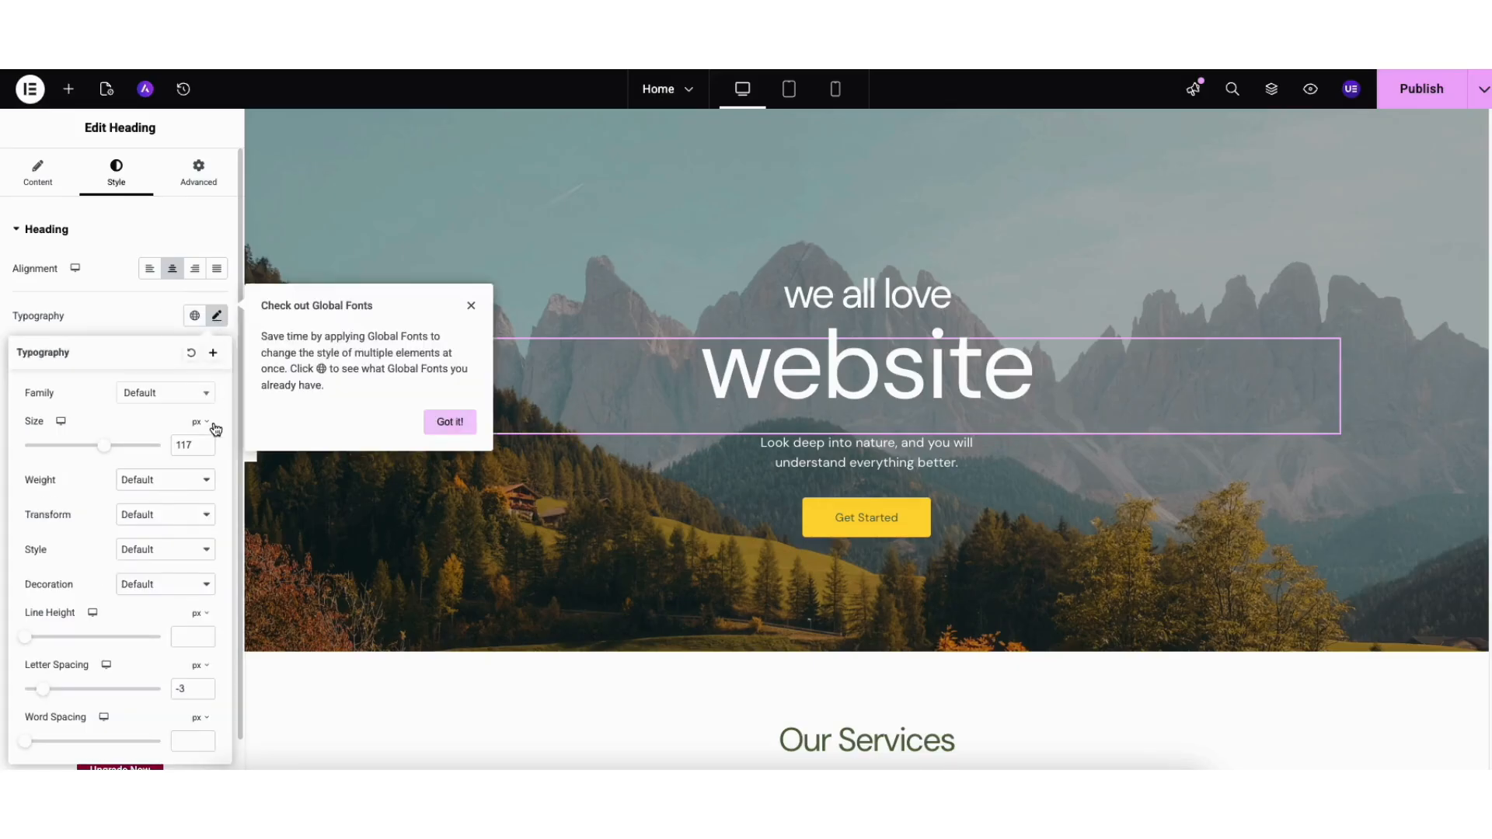
click(206, 394)
scroll(208, 441, down, 15)
click(94, 421)
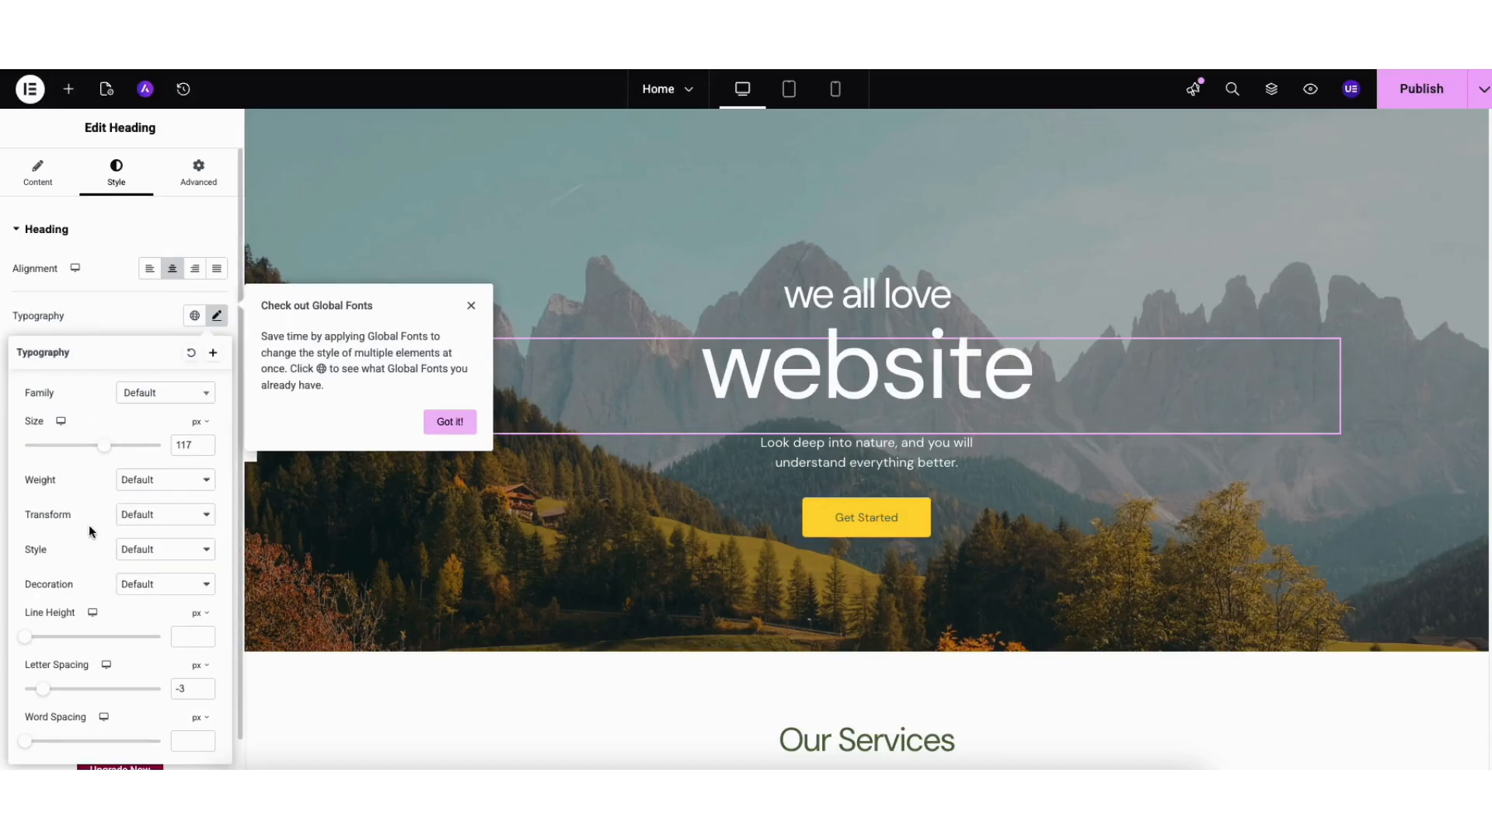
click(444, 423)
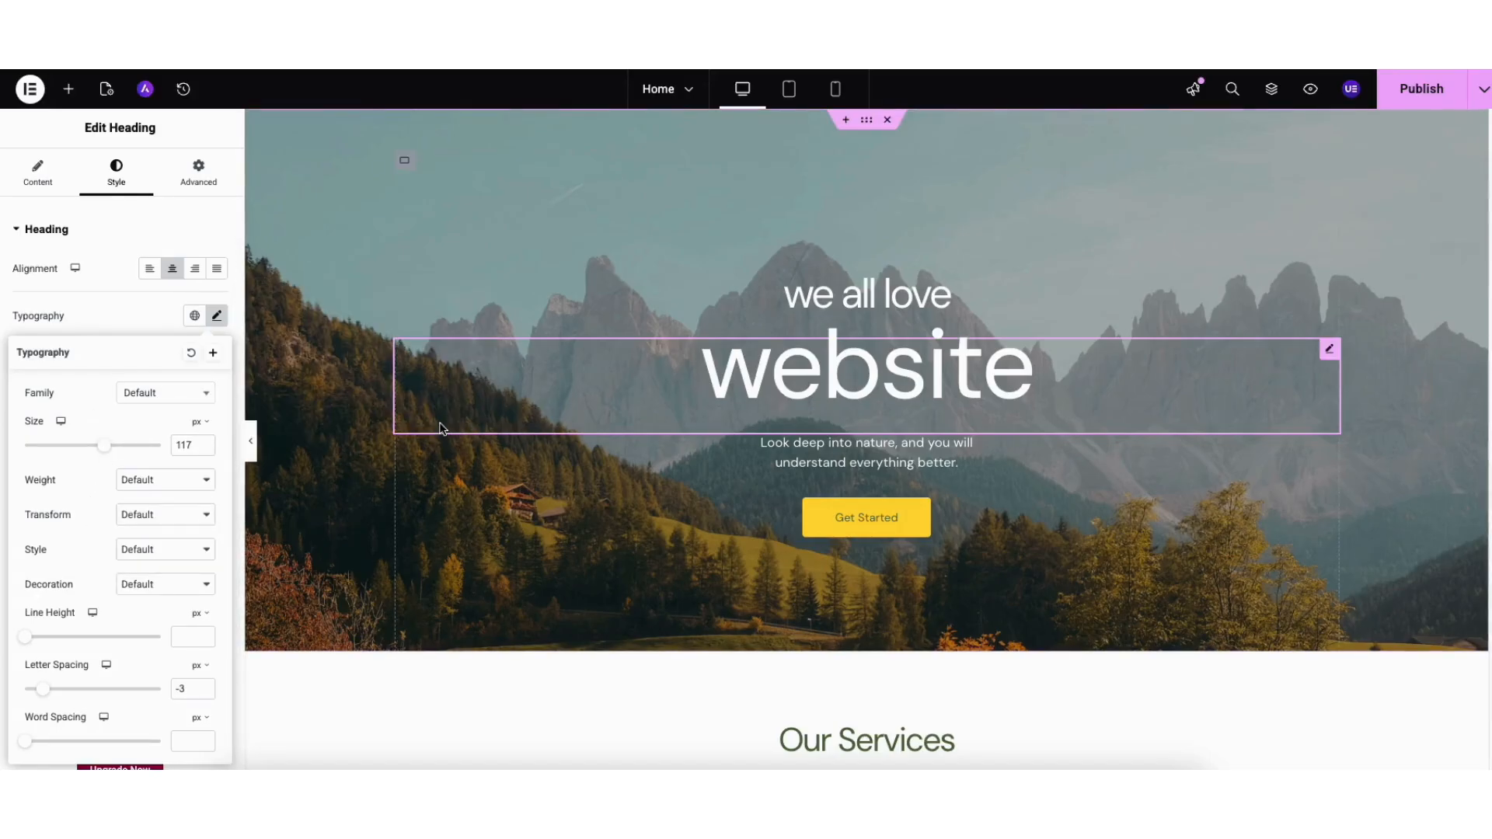
right_click(349, 166)
click(371, 180)
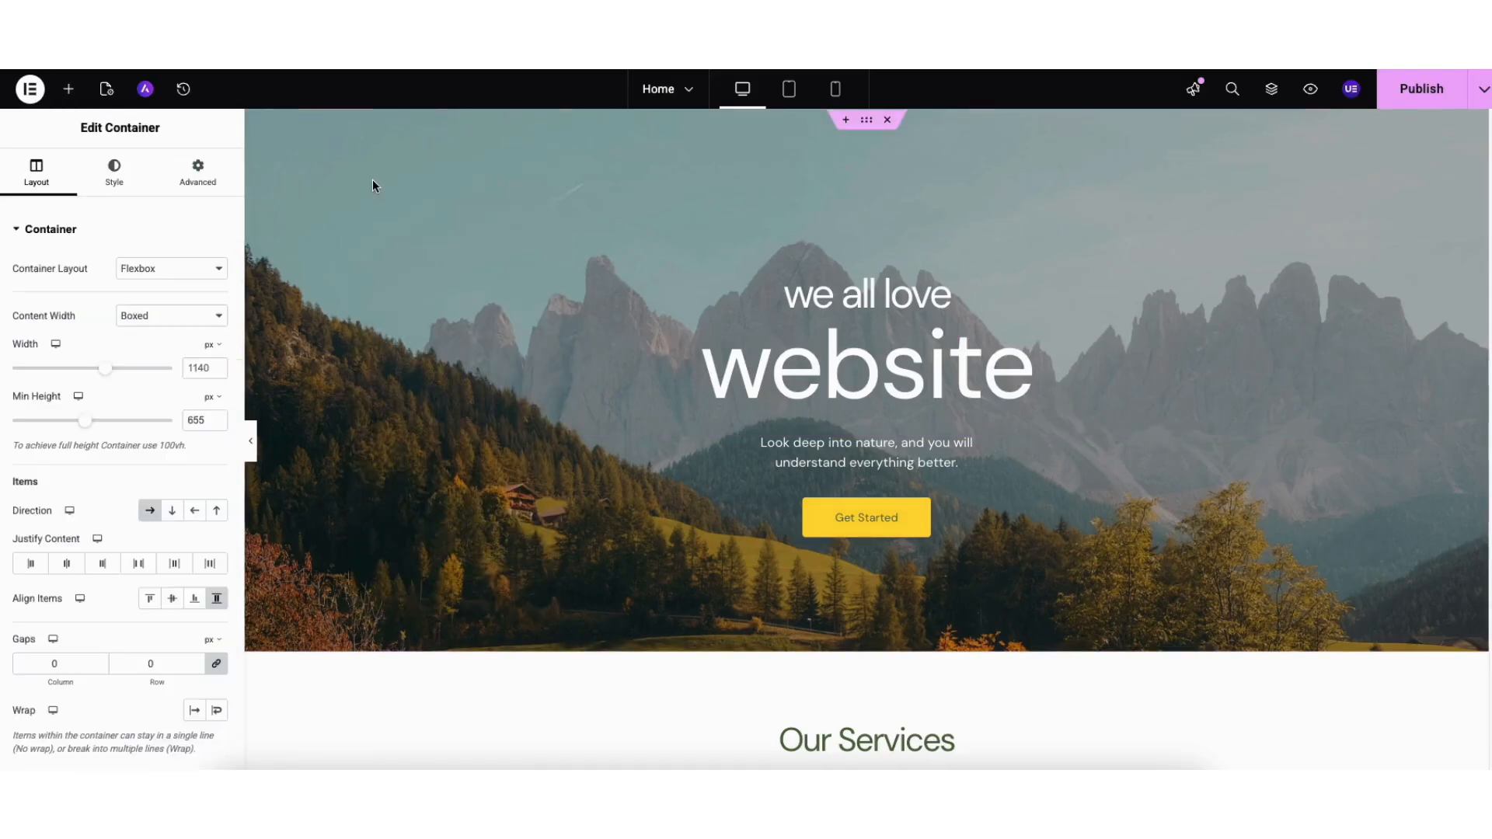
- Browse the media library for another hero background image, keeping the current photo
click(115, 180)
mouse_move(108, 422)
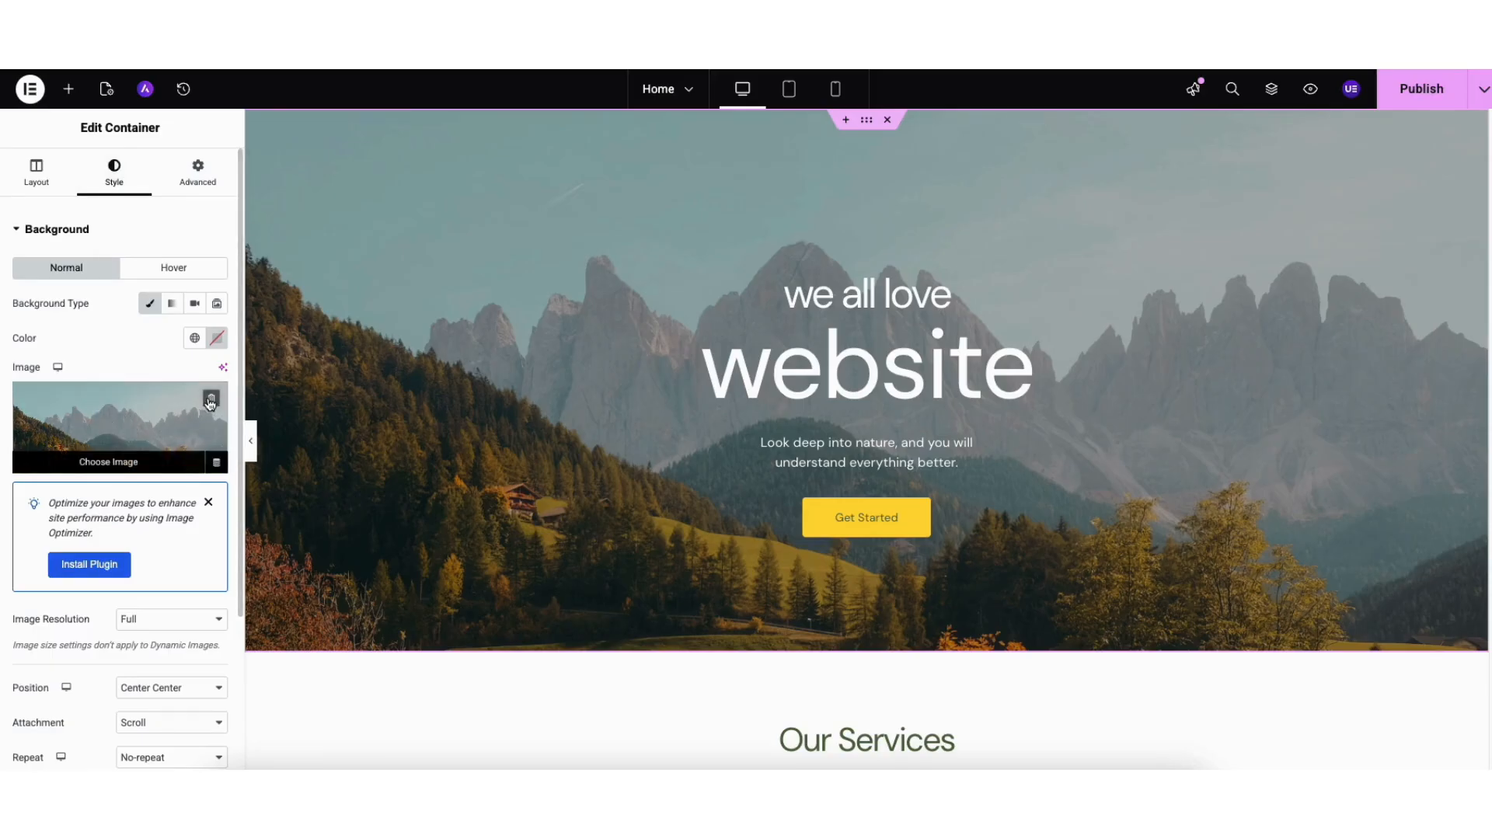
click(122, 460)
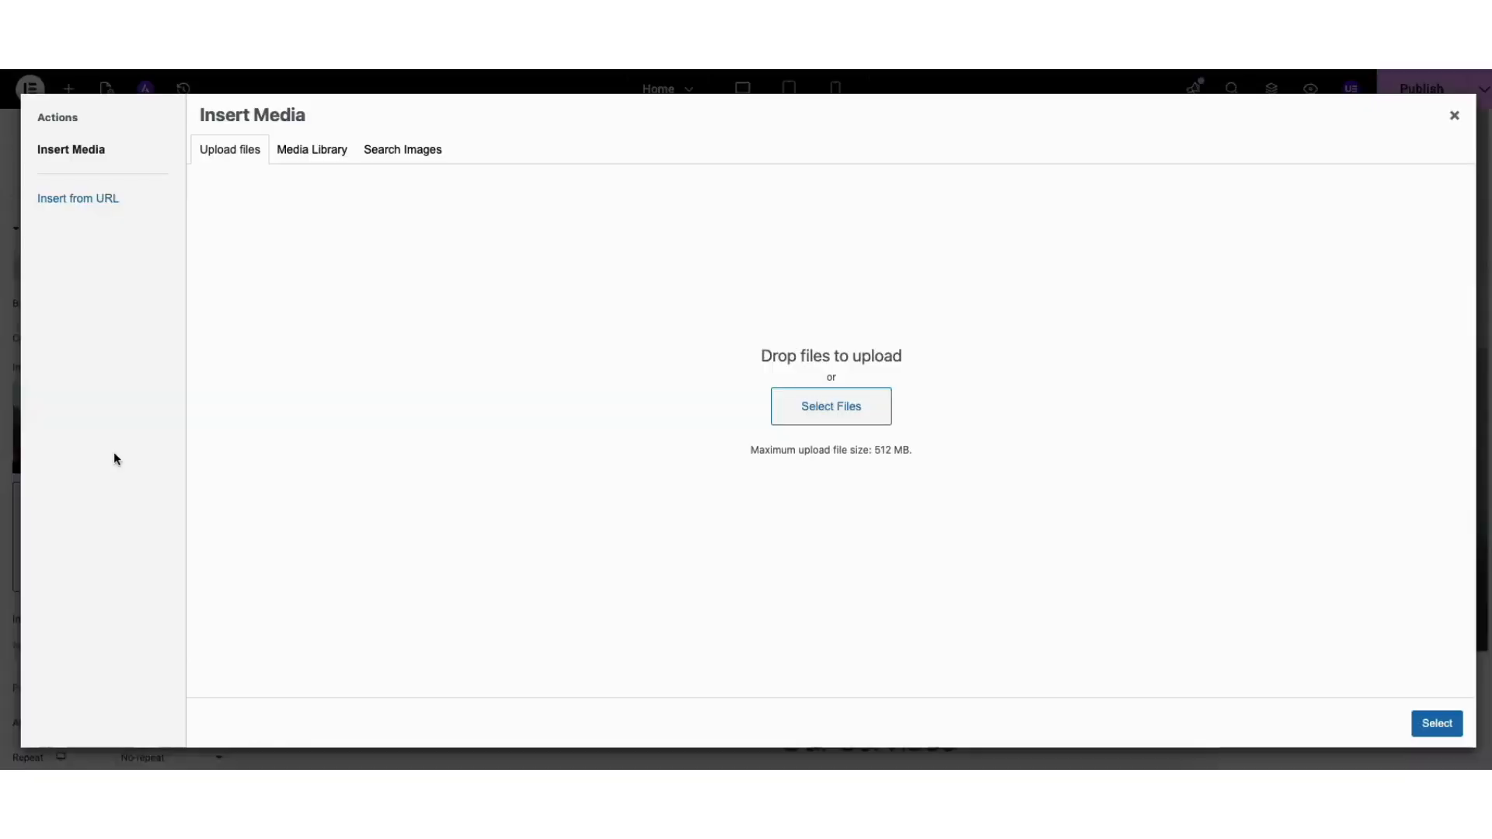
click(293, 152)
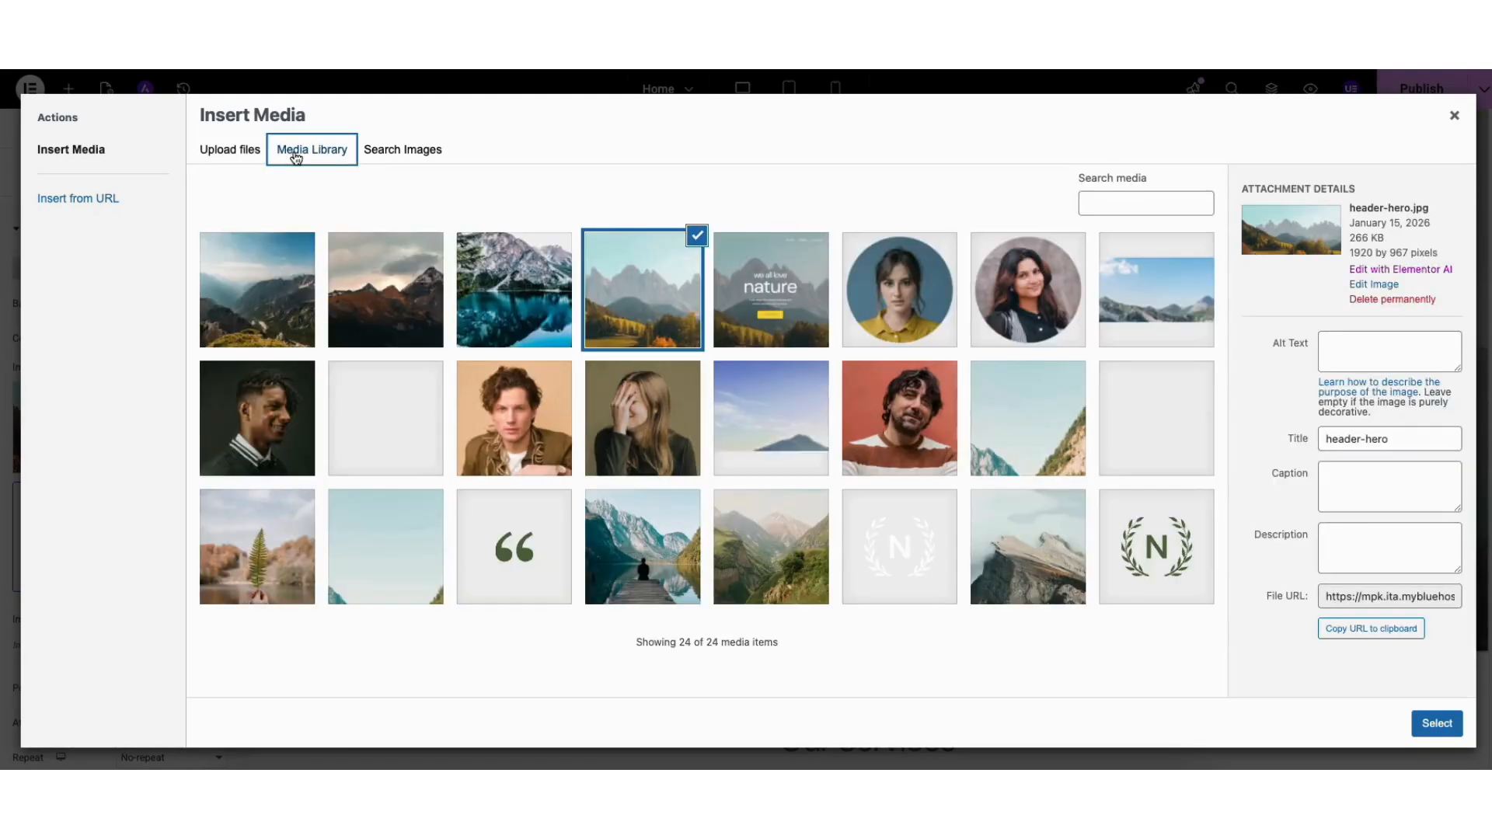
click(1454, 115)
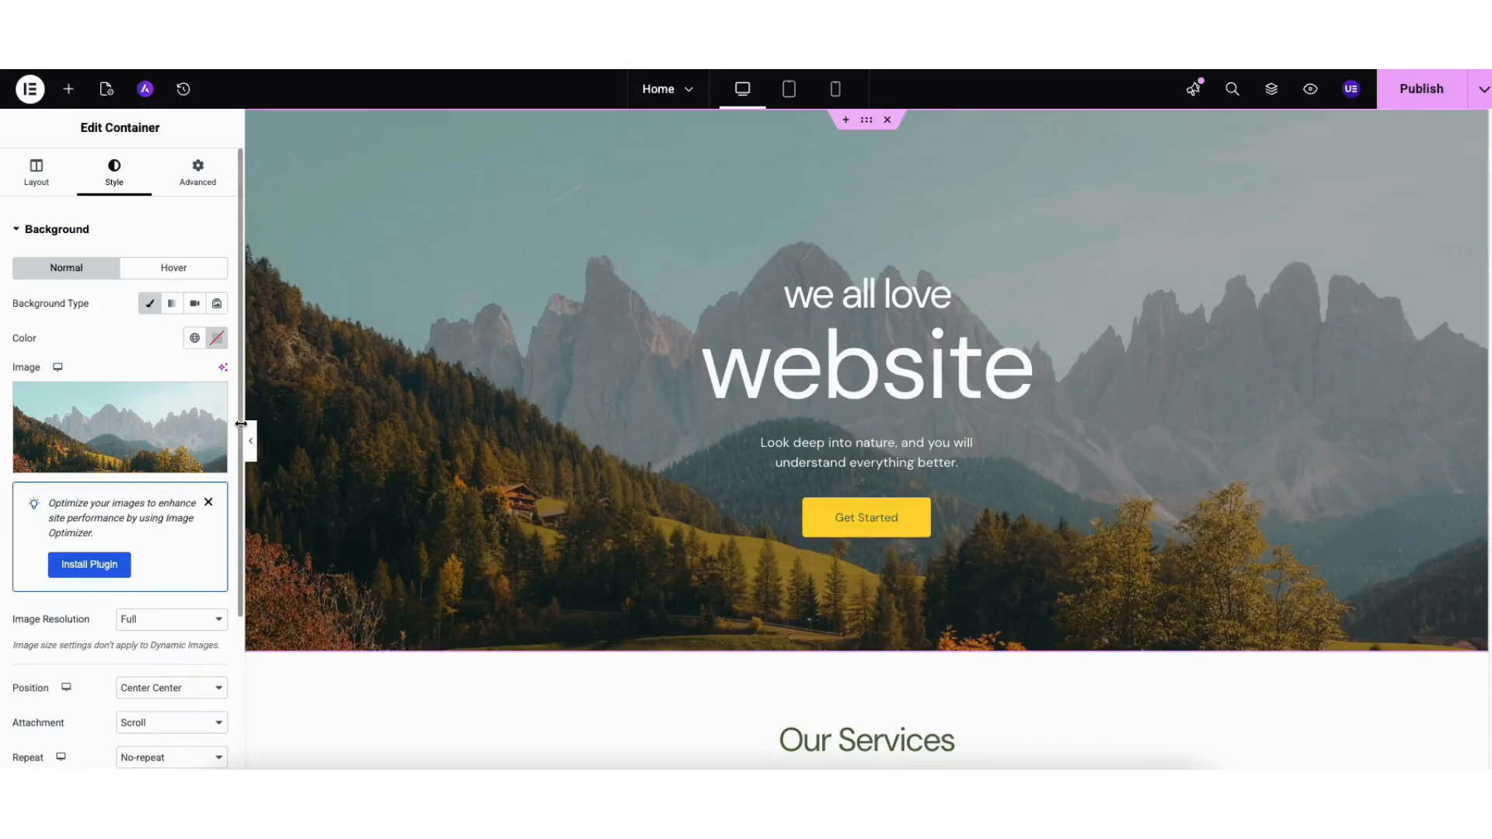
- Set the hero's background overlay colour to white with opacity 0
scroll(233, 435, down, 4)
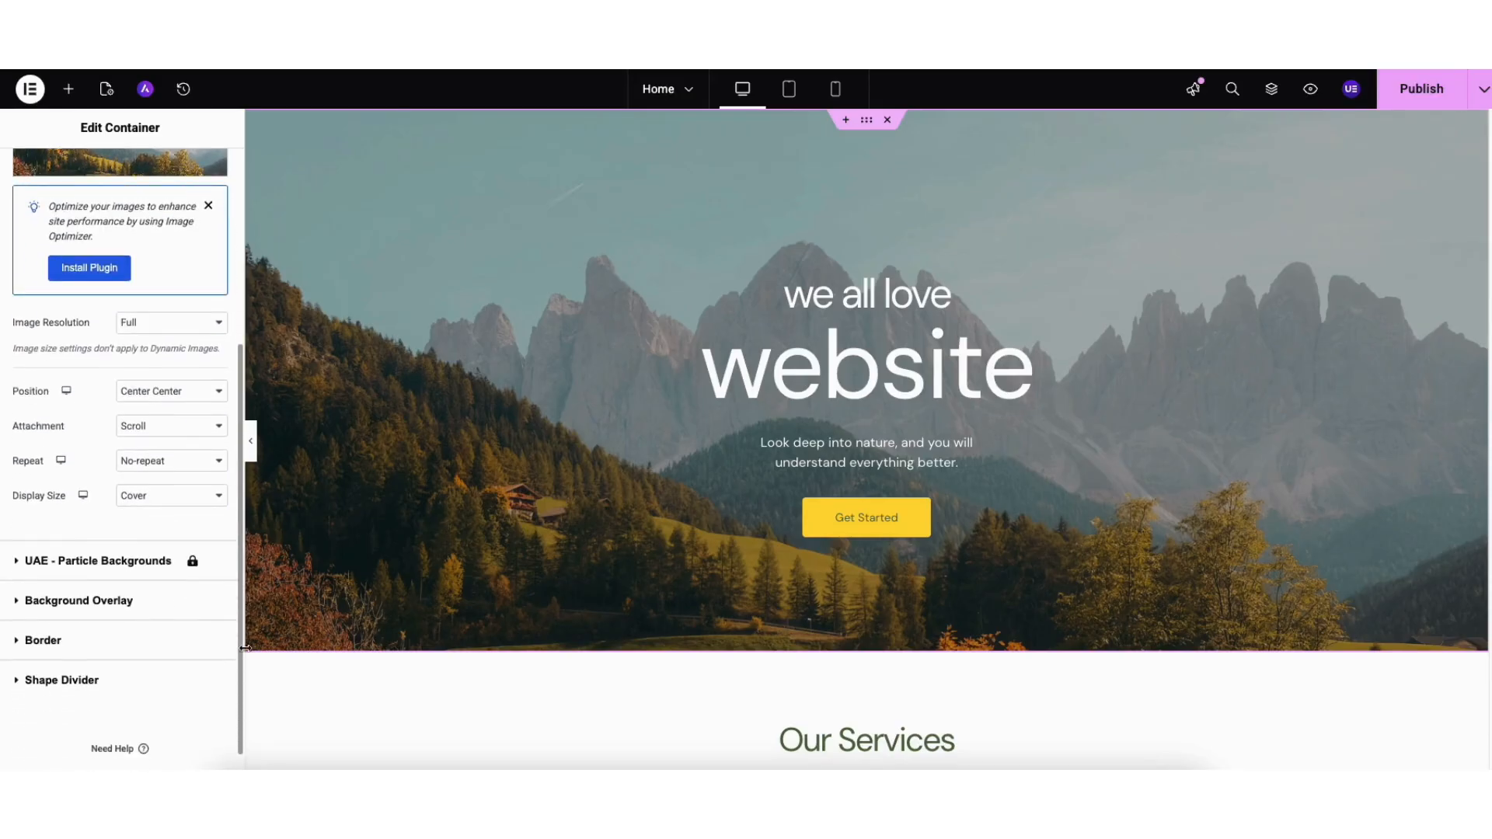
click(114, 598)
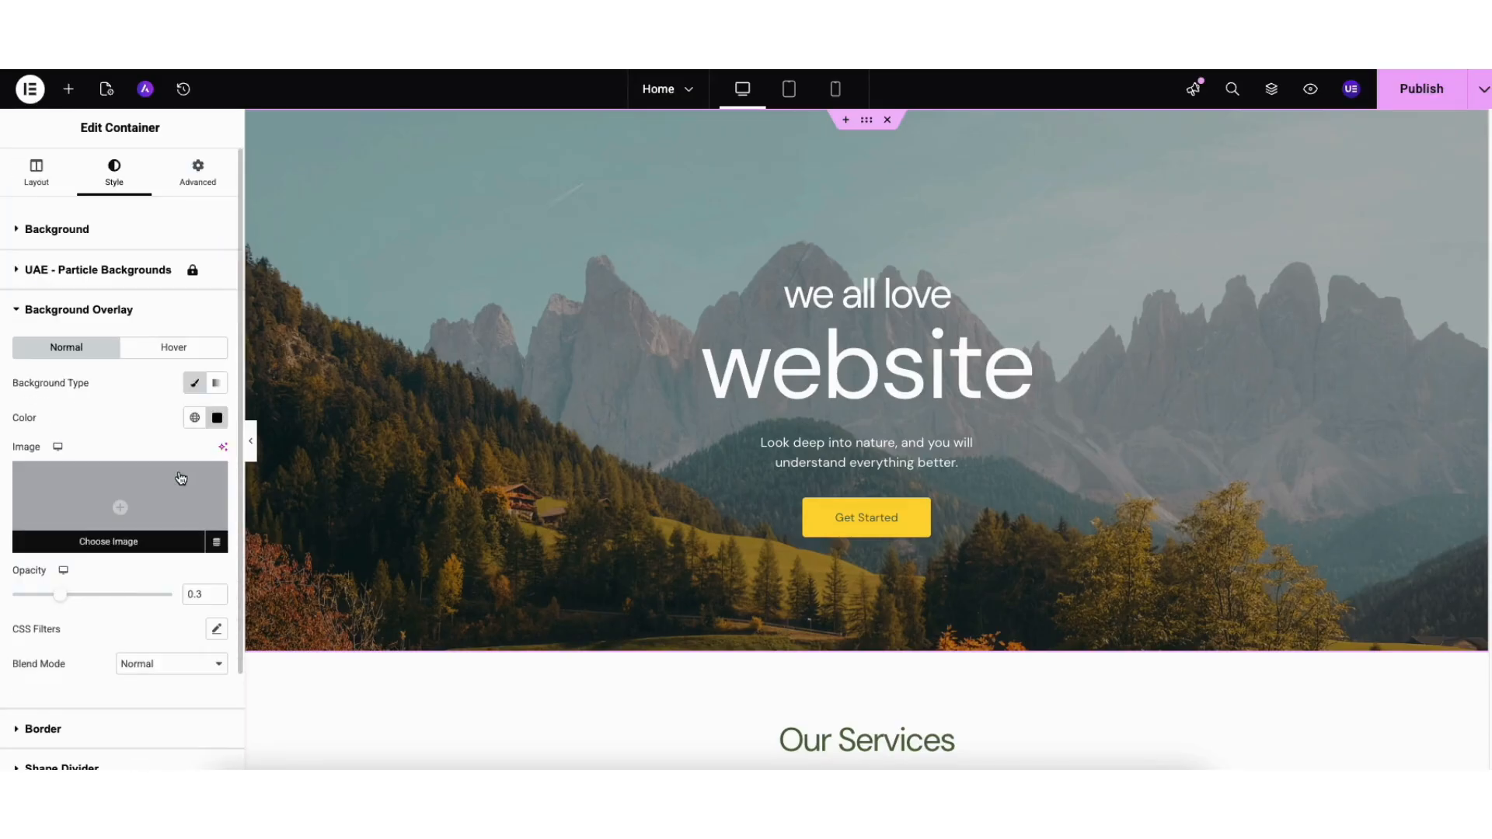
click(217, 418)
mouse_move(177, 540)
mouse_down()
mouse_move(293, 493)
mouse_move(111, 482)
mouse_up()
click(94, 434)
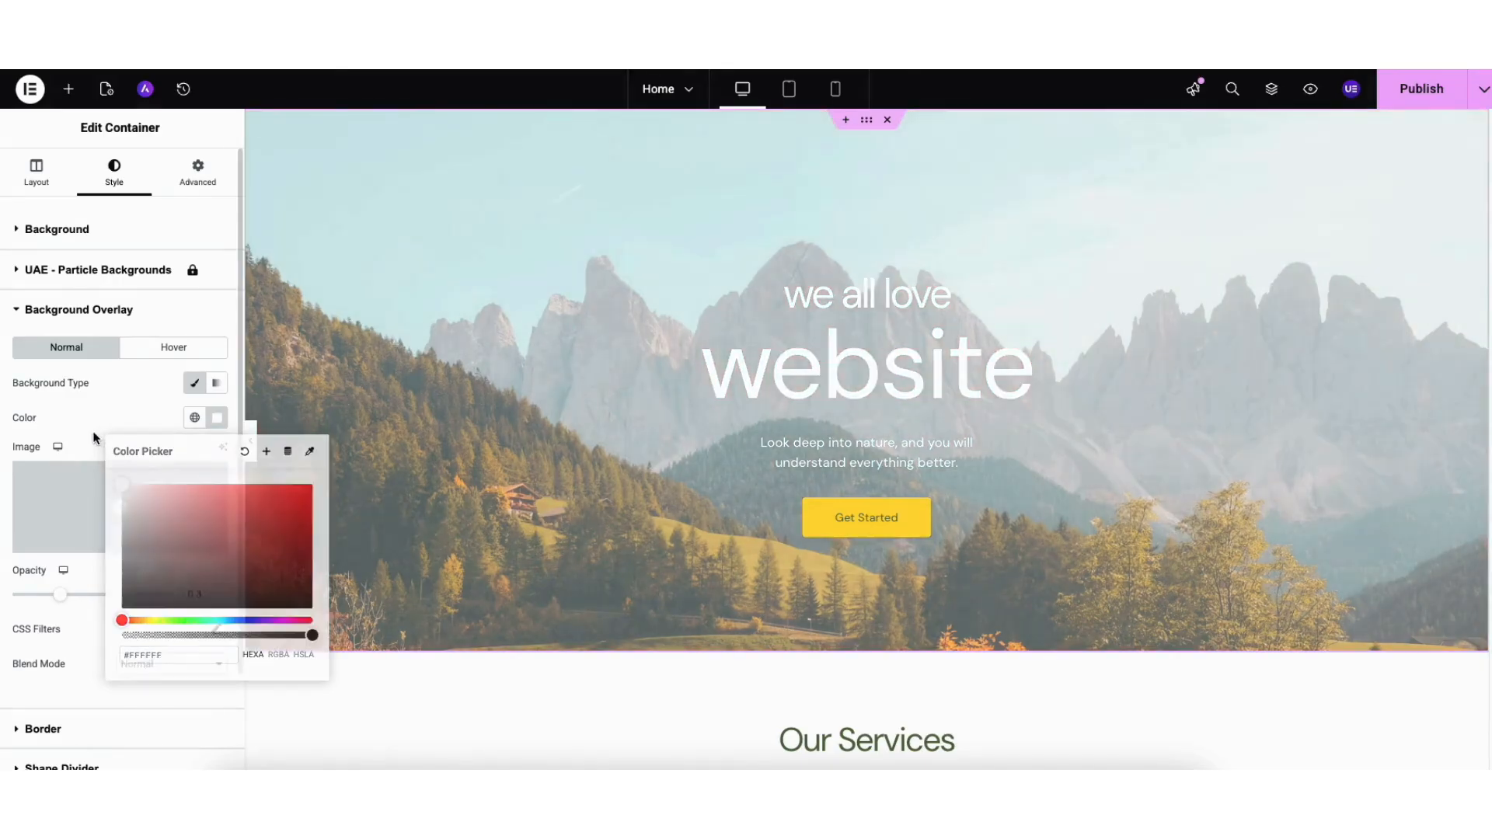
drag(65, 597, 8, 604)
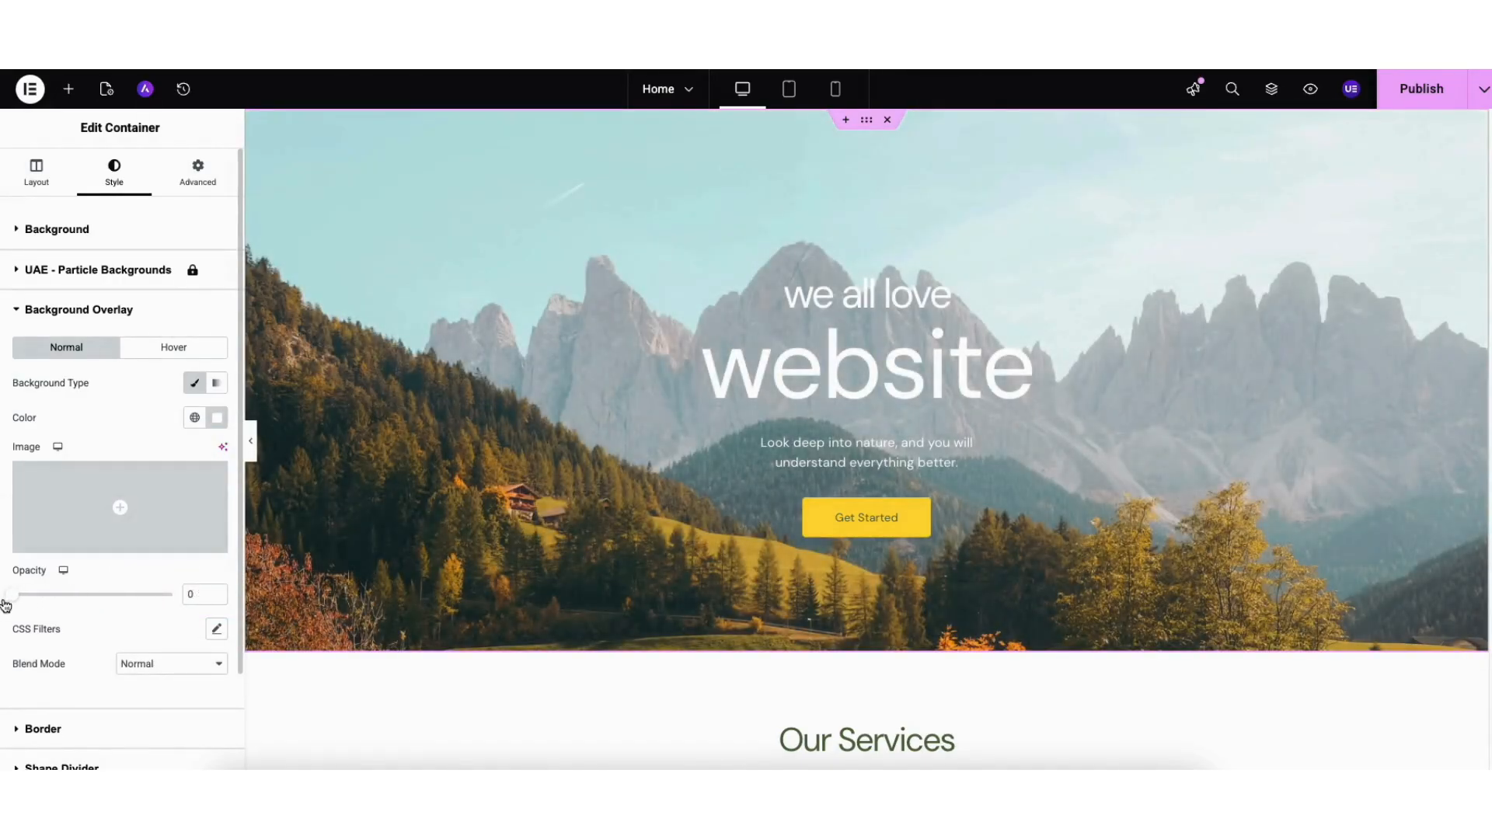
- Relabel the hero's Get Started button to 'Learn More'
click(835, 526)
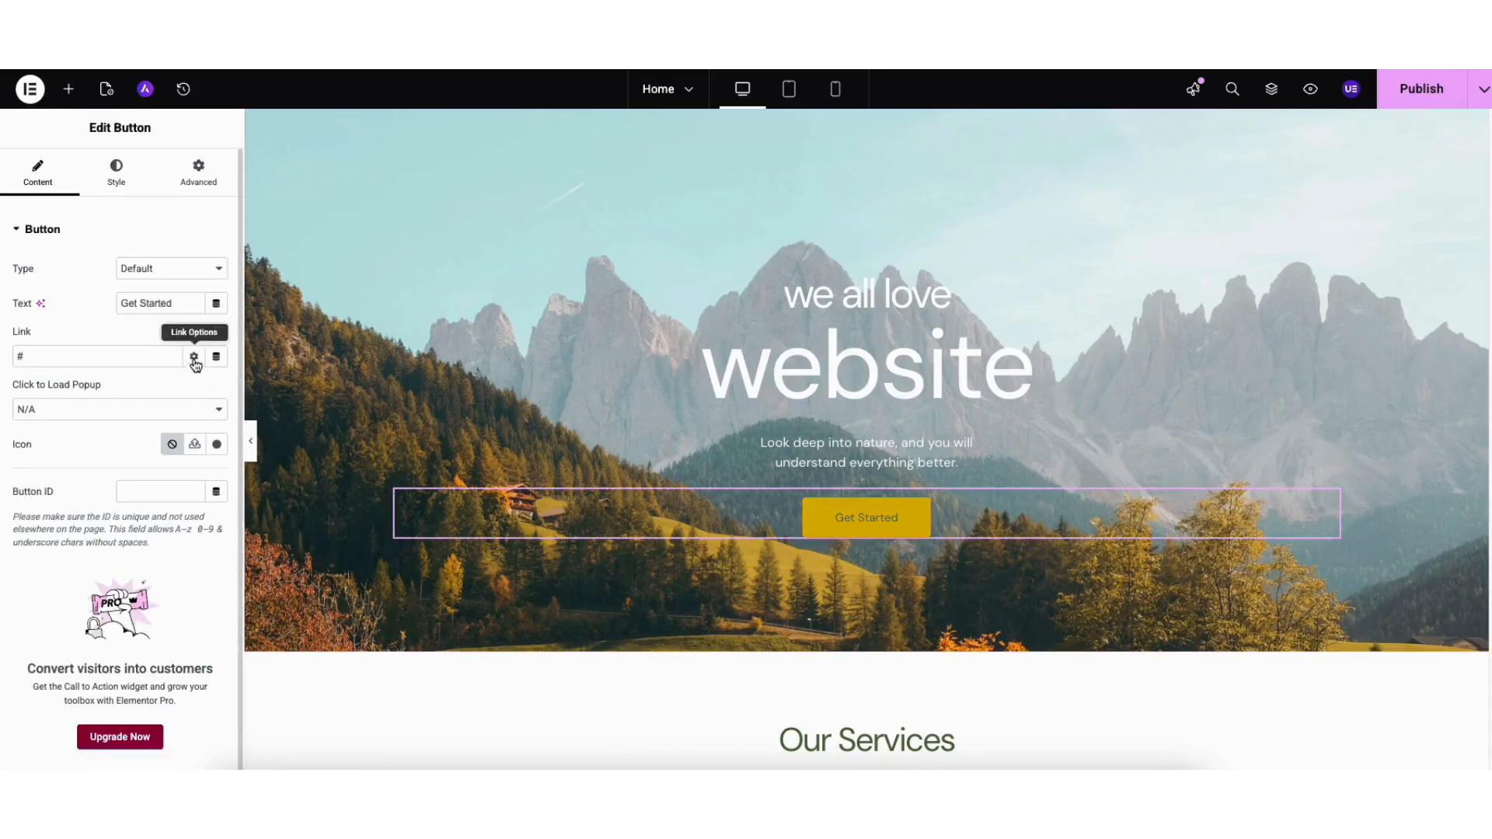
triple_click(155, 303)
text(Learn More)
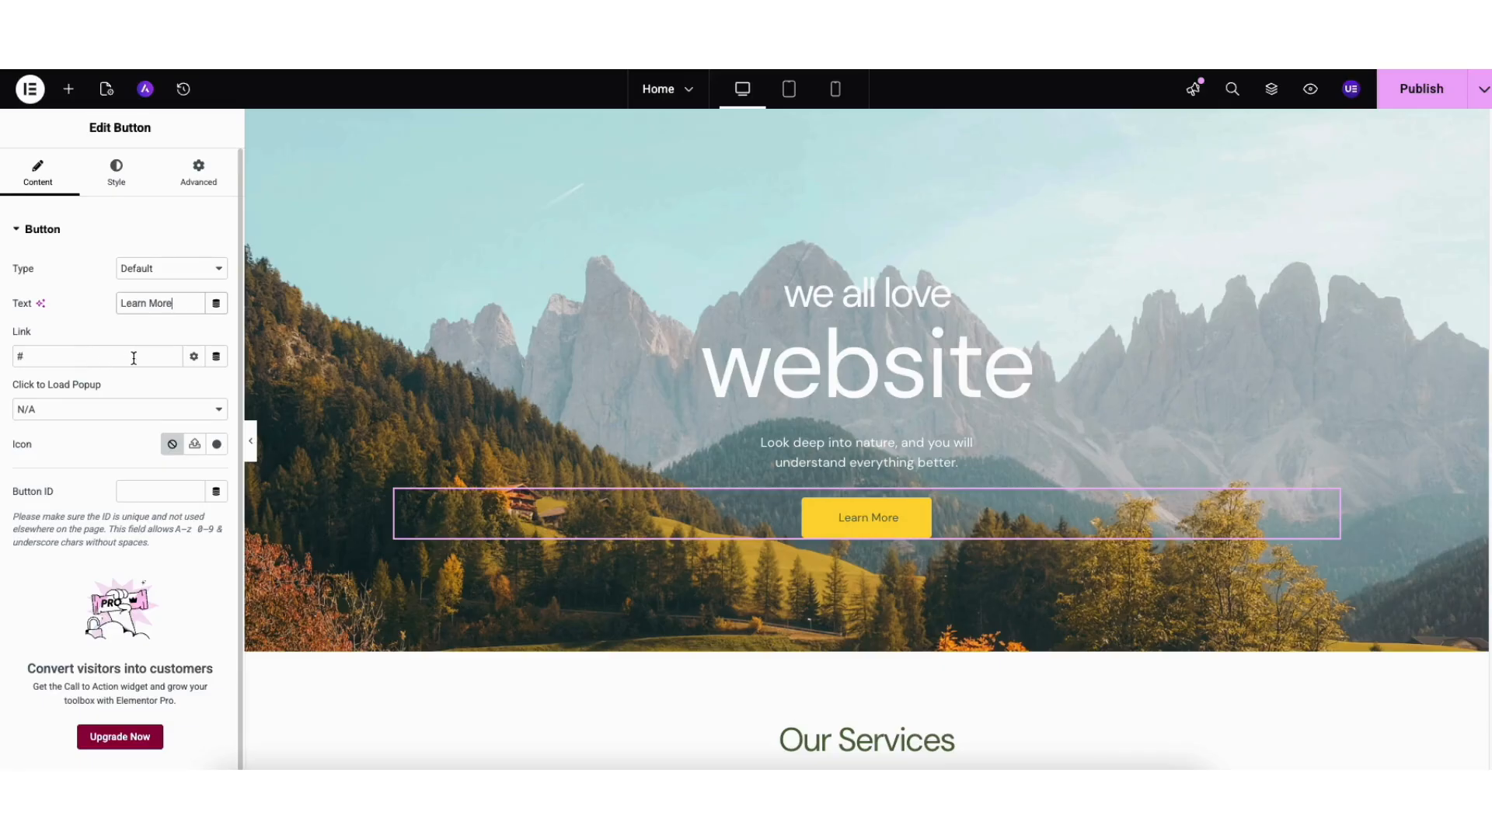
- Look over the button's link options and icon library, then view its hover styling
click(194, 356)
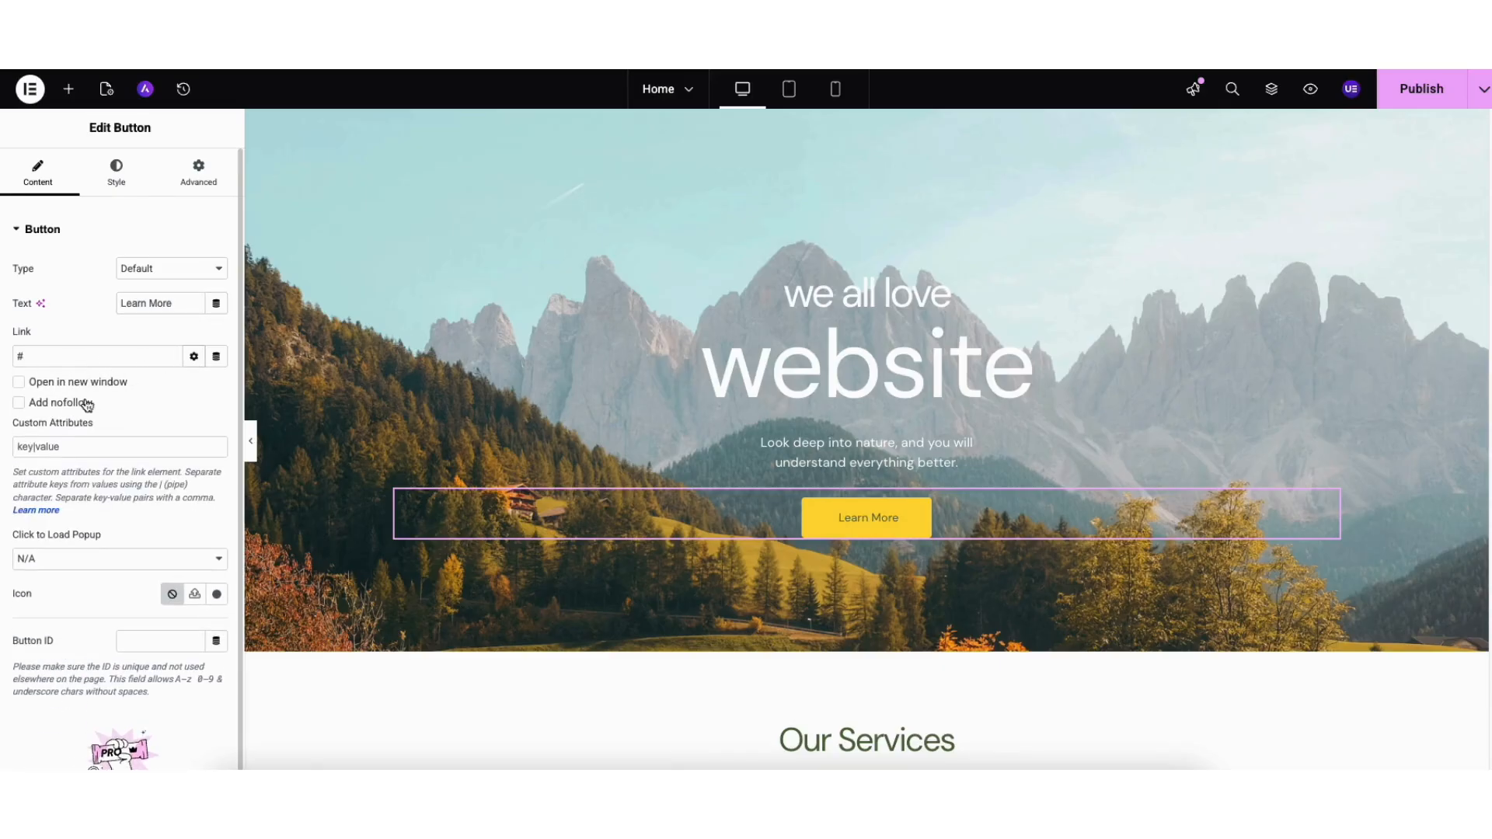
click(194, 357)
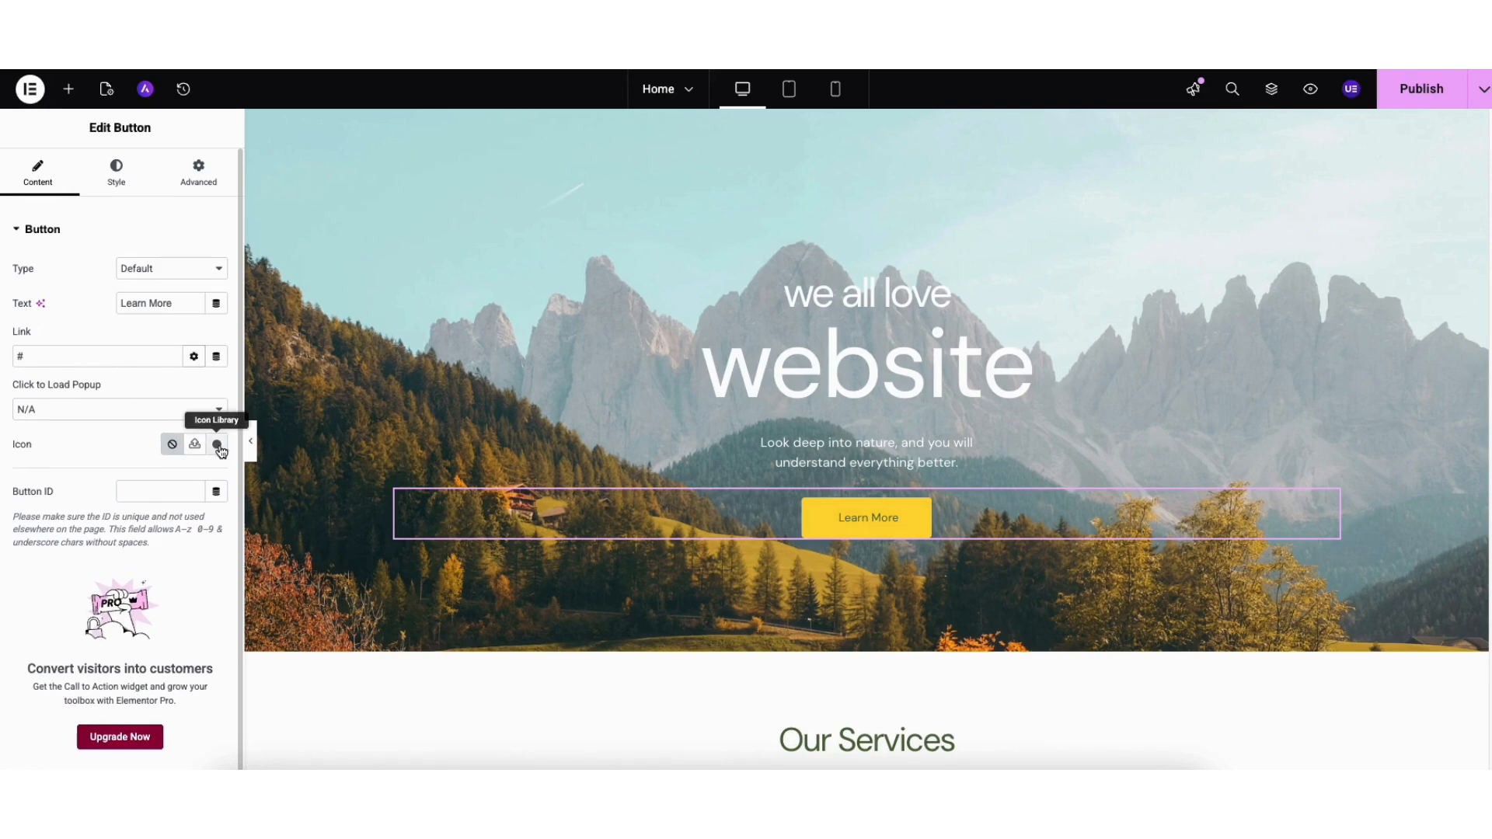
click(194, 444)
drag(1184, 209, 1191, 218)
scroll(1189, 219, down, 5)
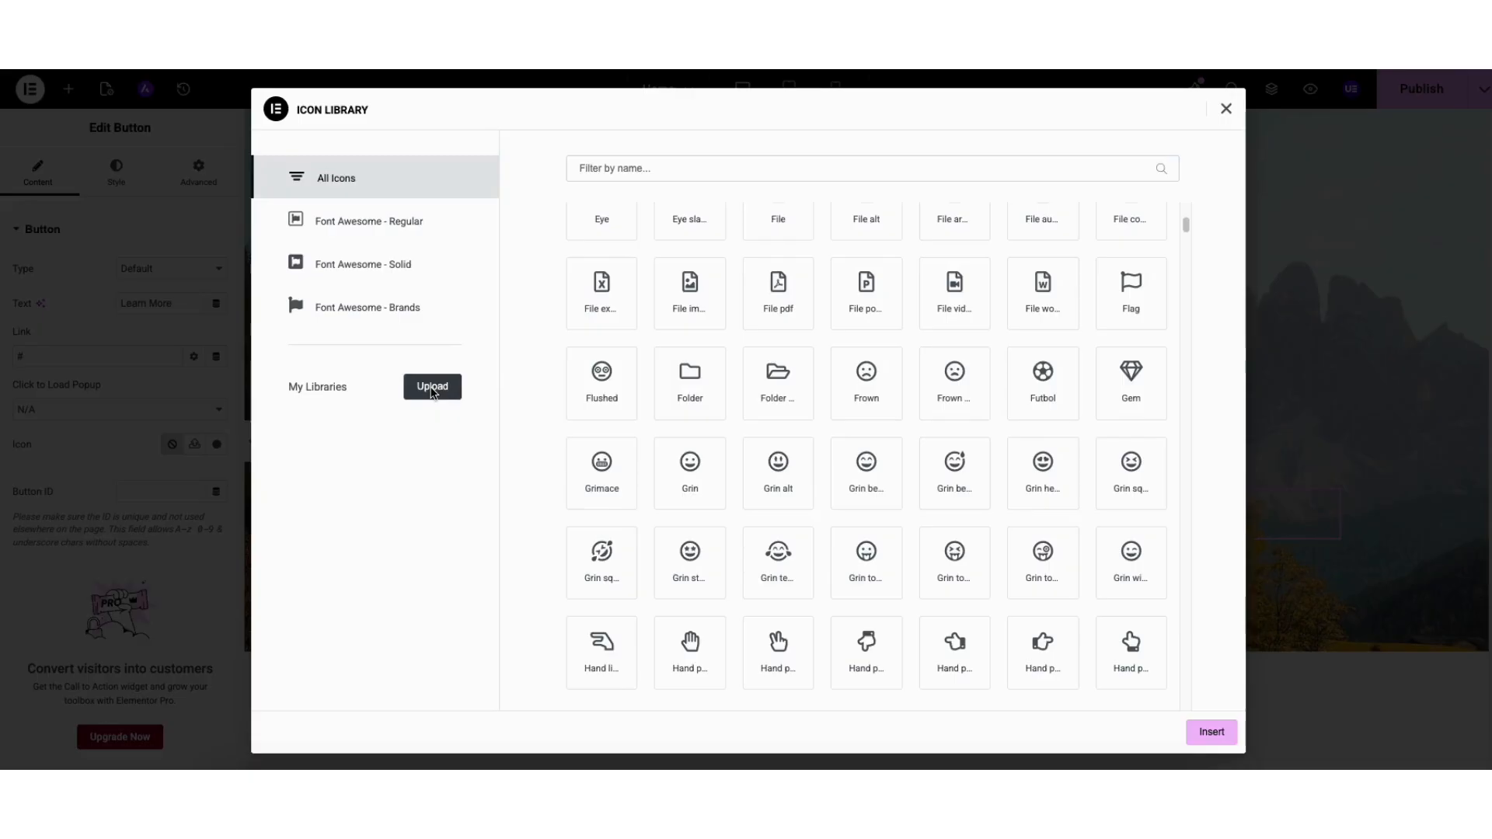
click(1226, 108)
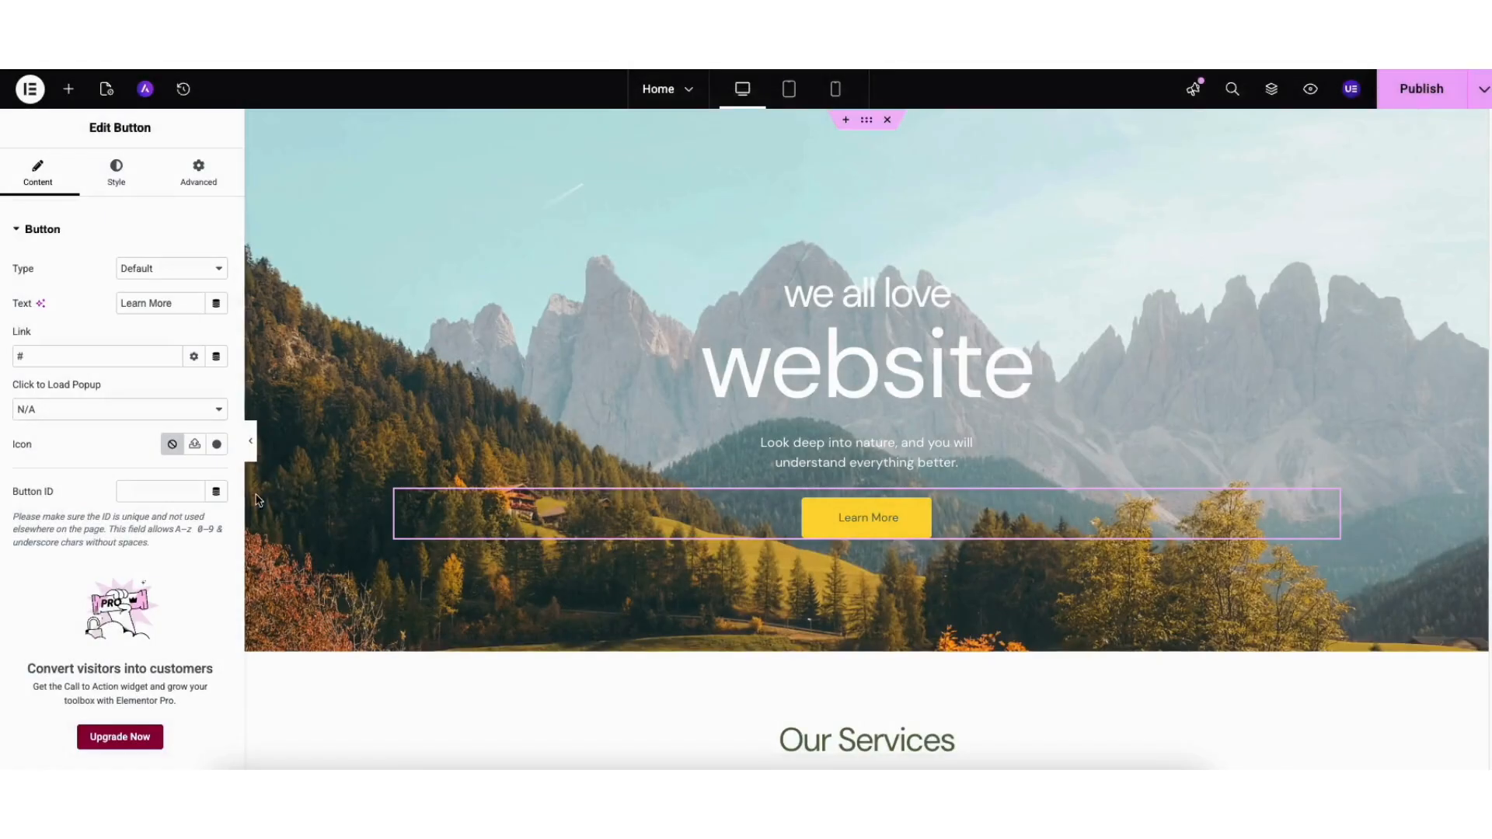
click(116, 173)
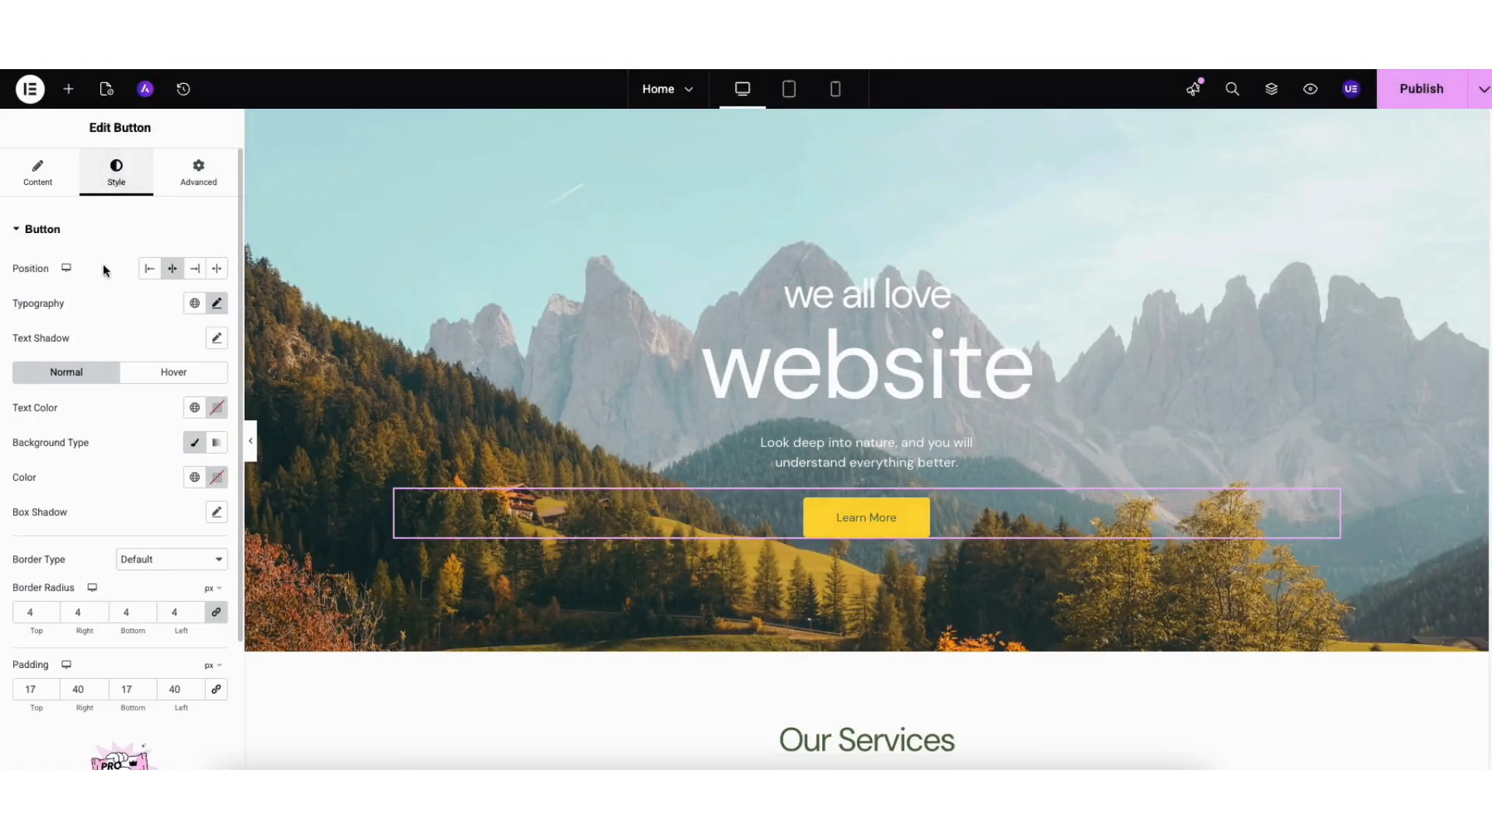
click(149, 375)
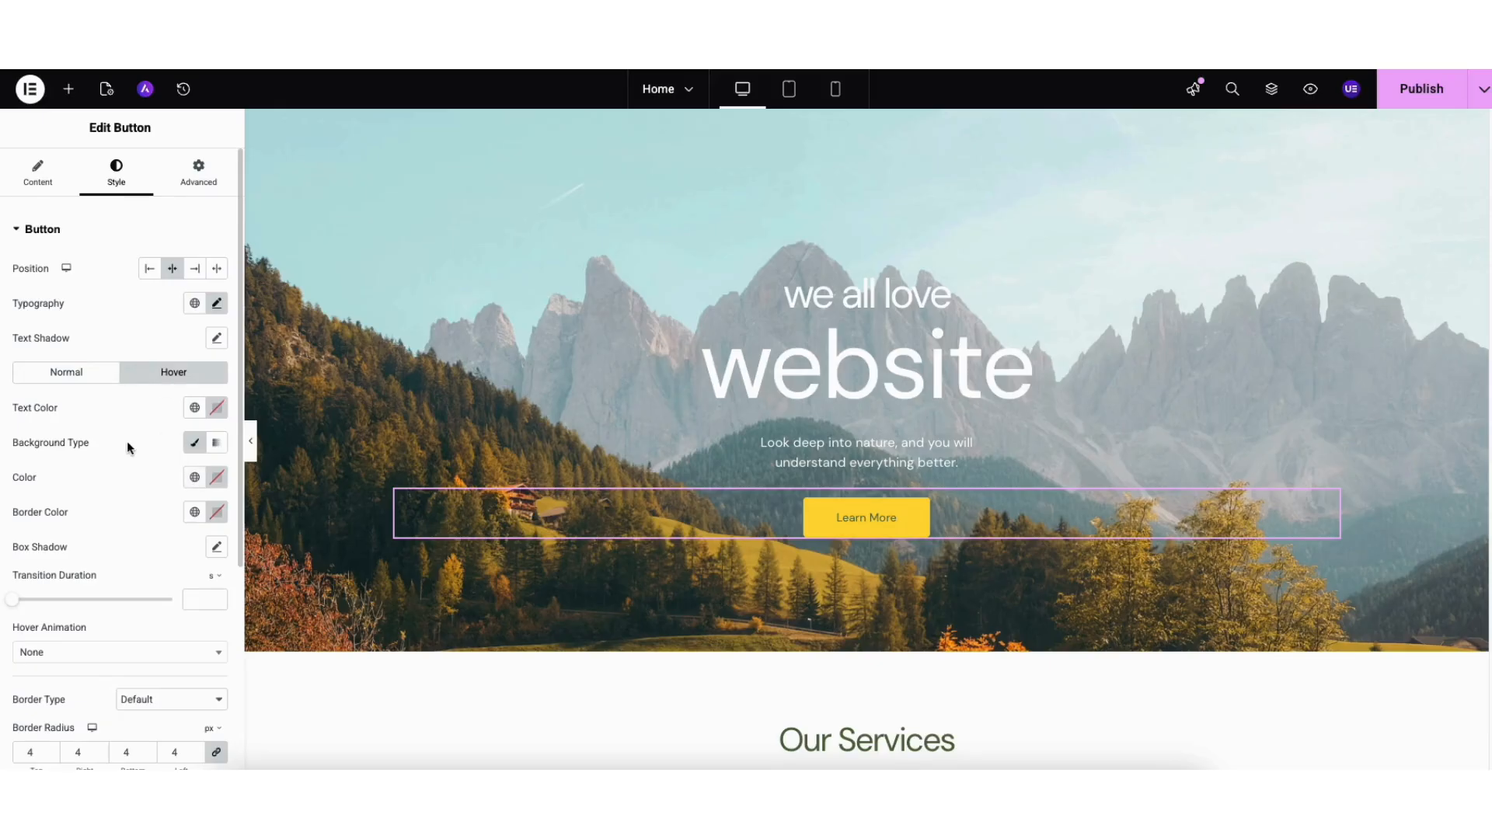
scroll(1486, 336, down, 9)
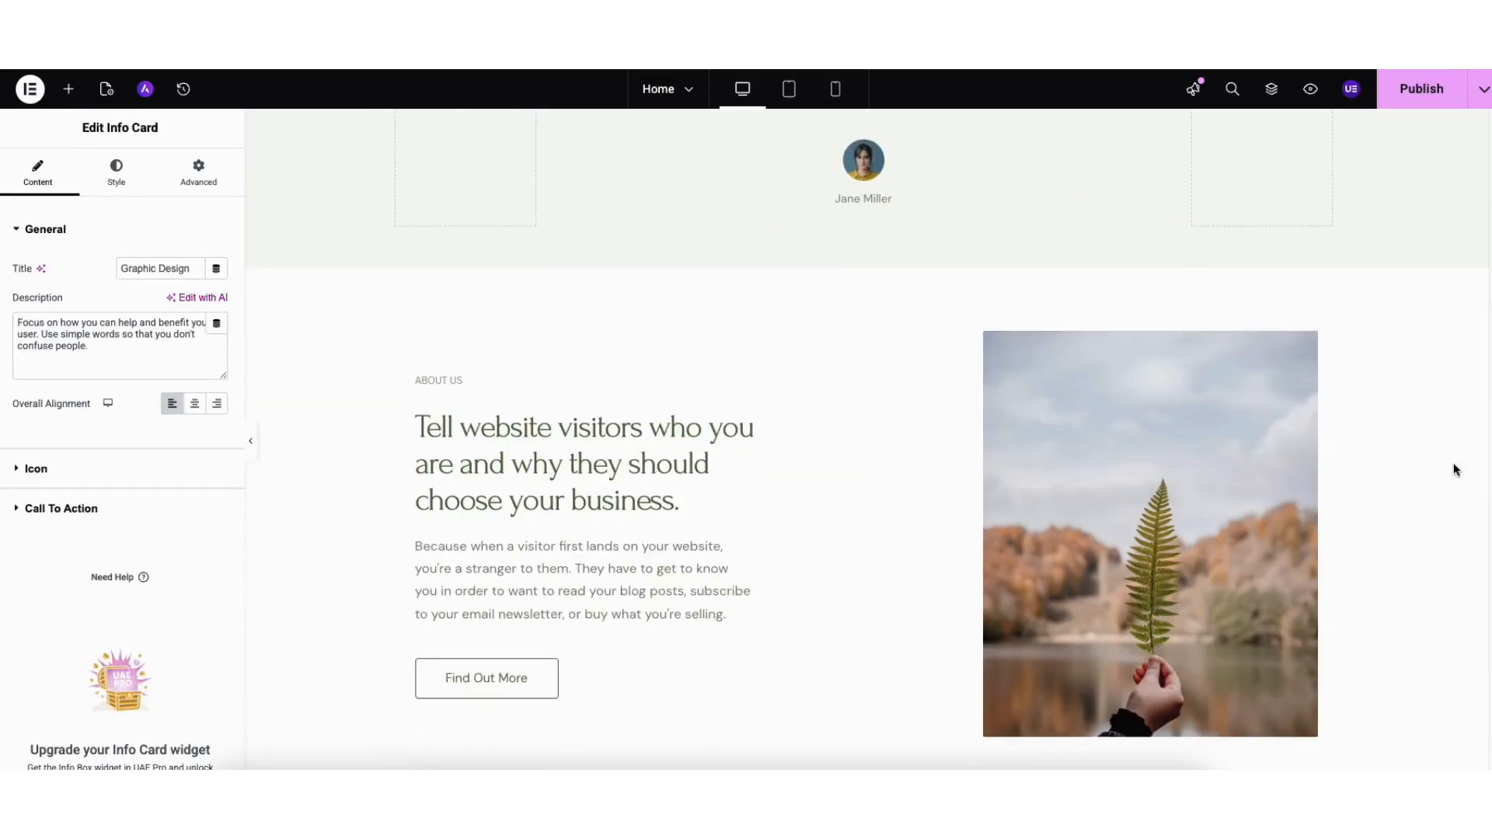
- Drag the About Us info card below the Find Out More button
scroll(1451, 478, down, 2)
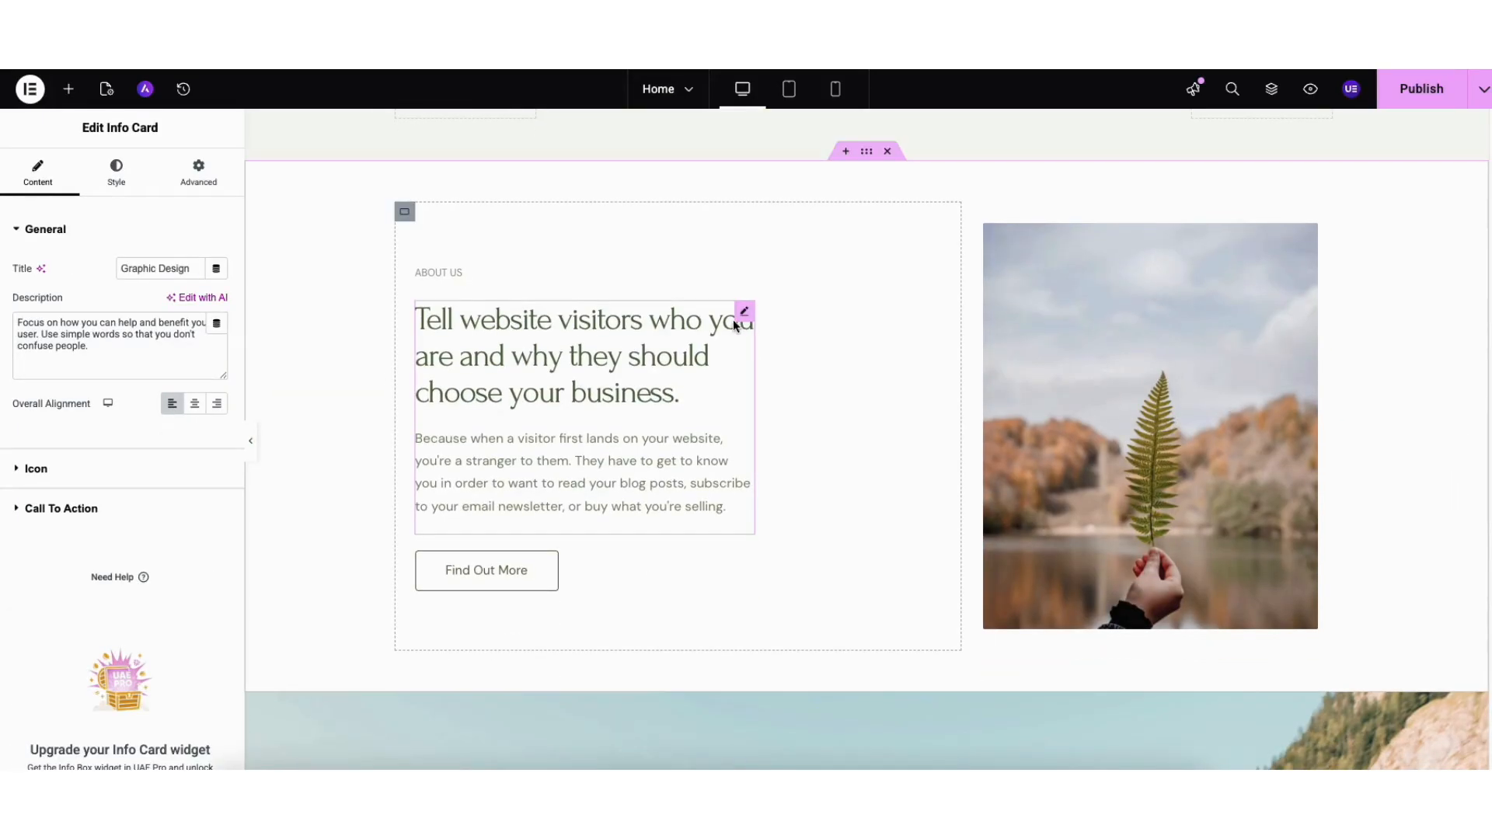
drag(743, 311, 513, 524)
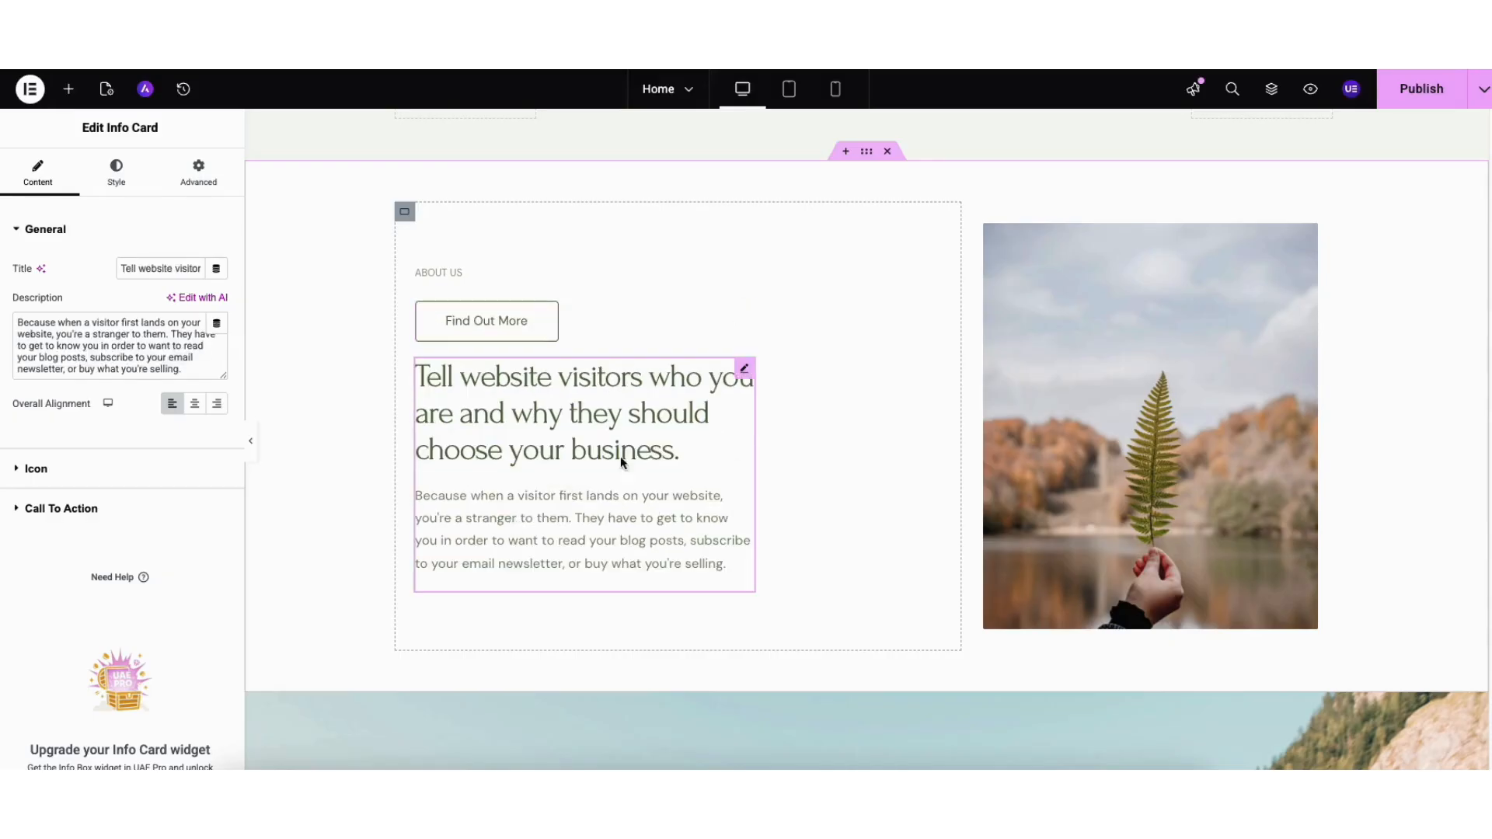
drag(744, 379, 610, 336)
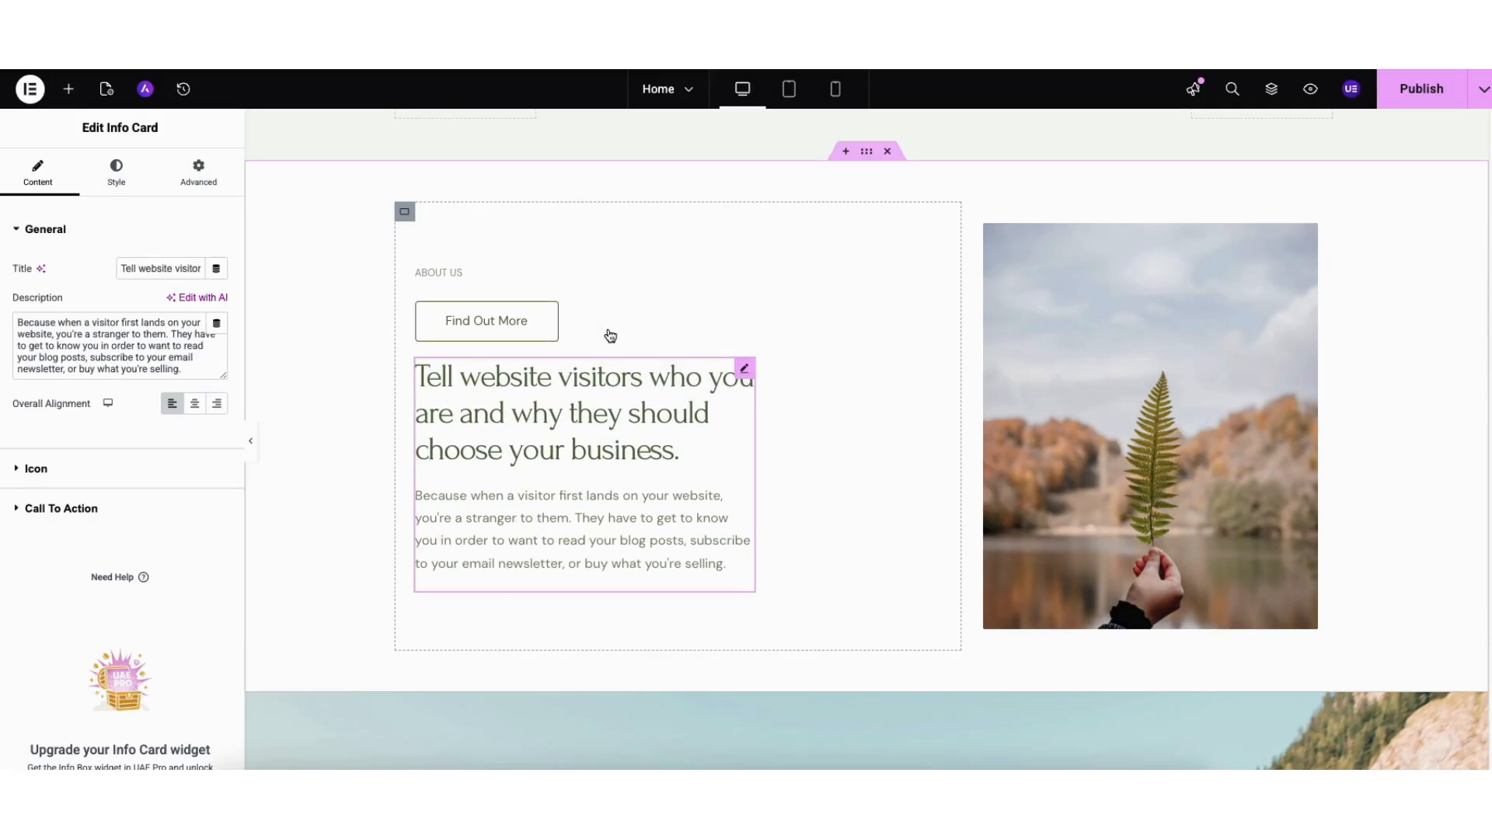
- Add a new Heading widget beneath the About Us text
right_click(564, 409)
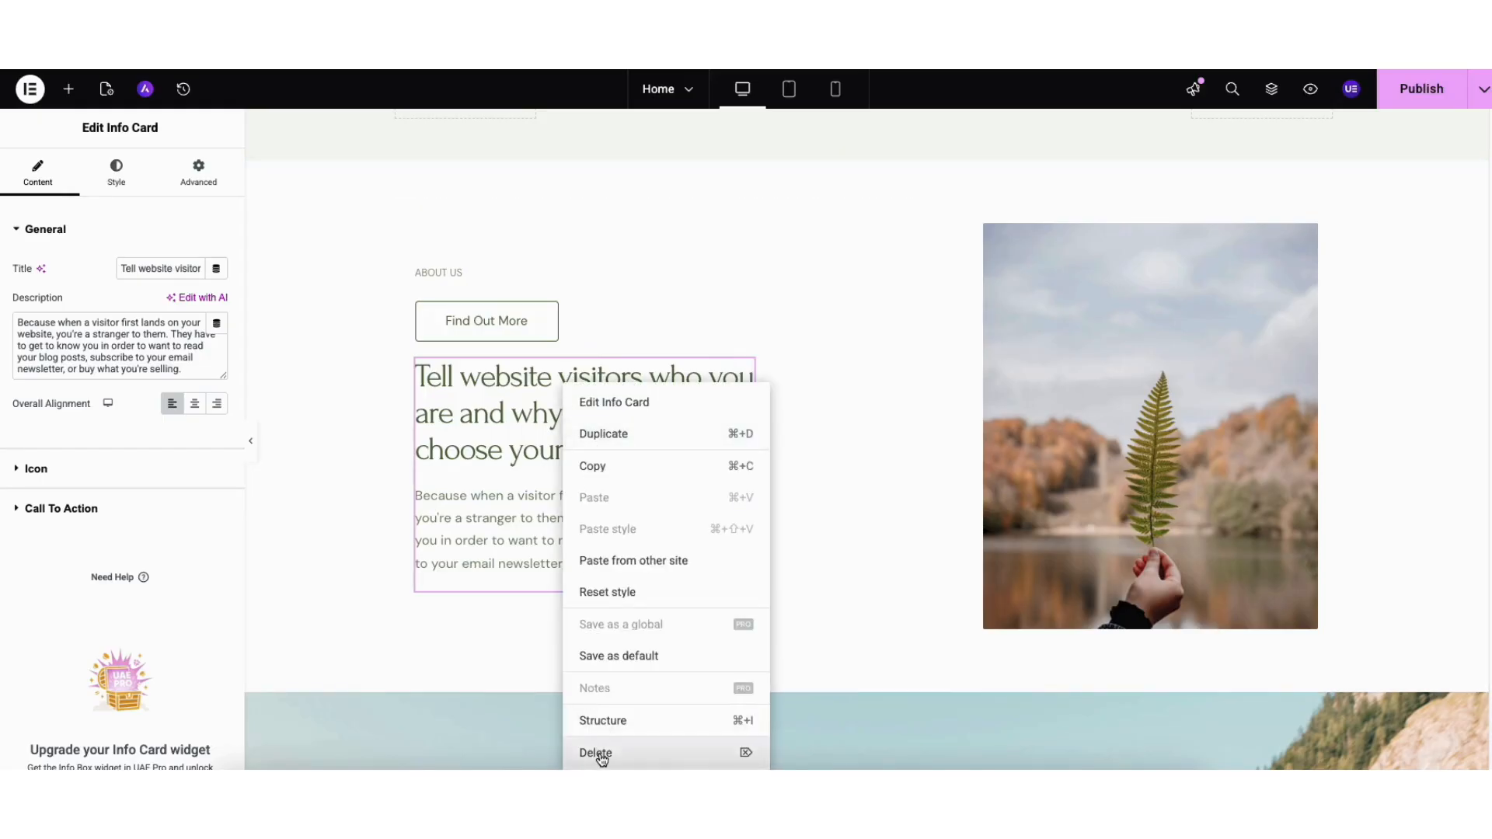
click(339, 471)
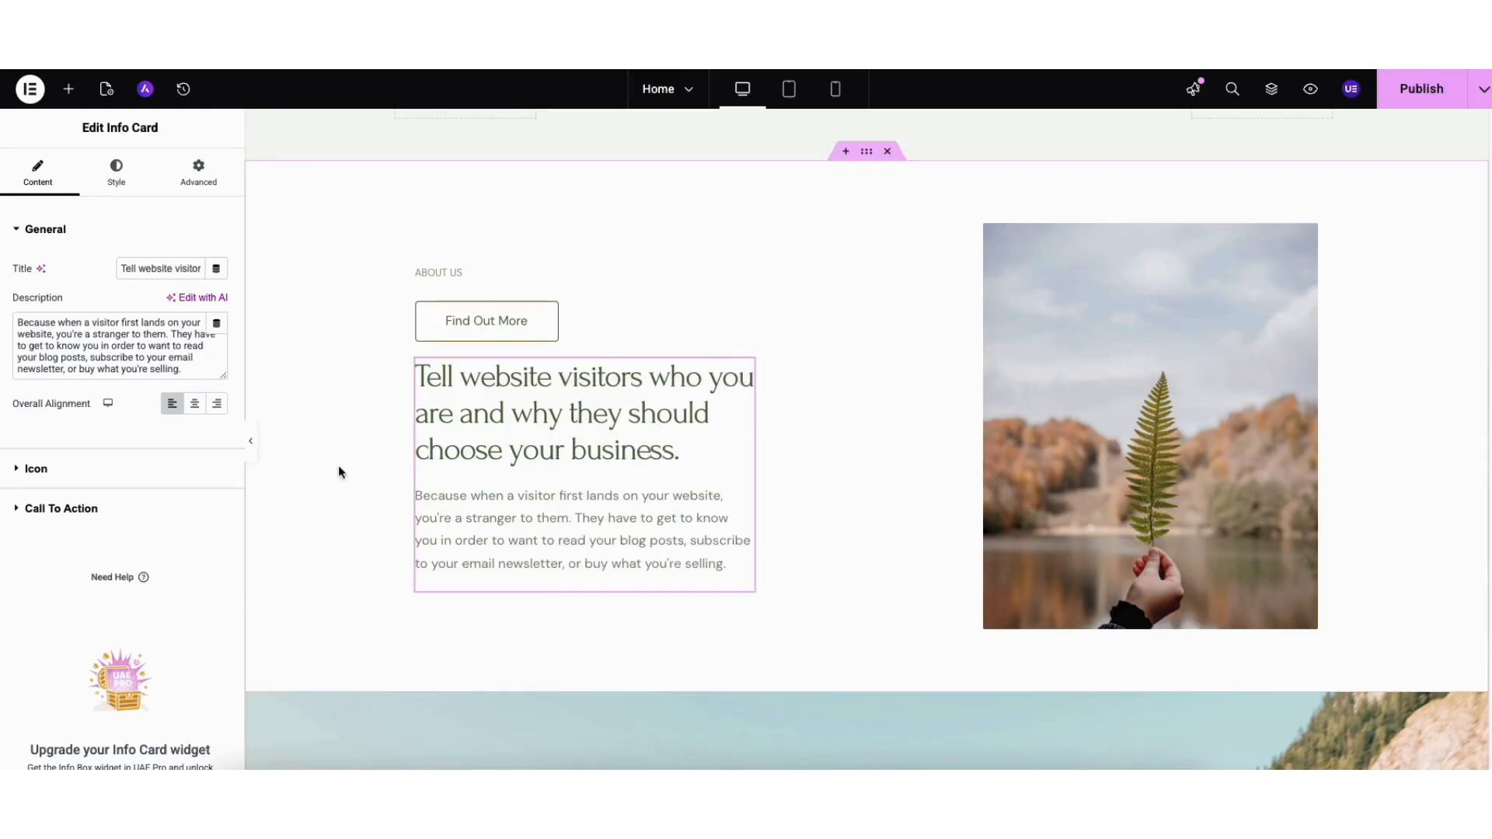
click(68, 90)
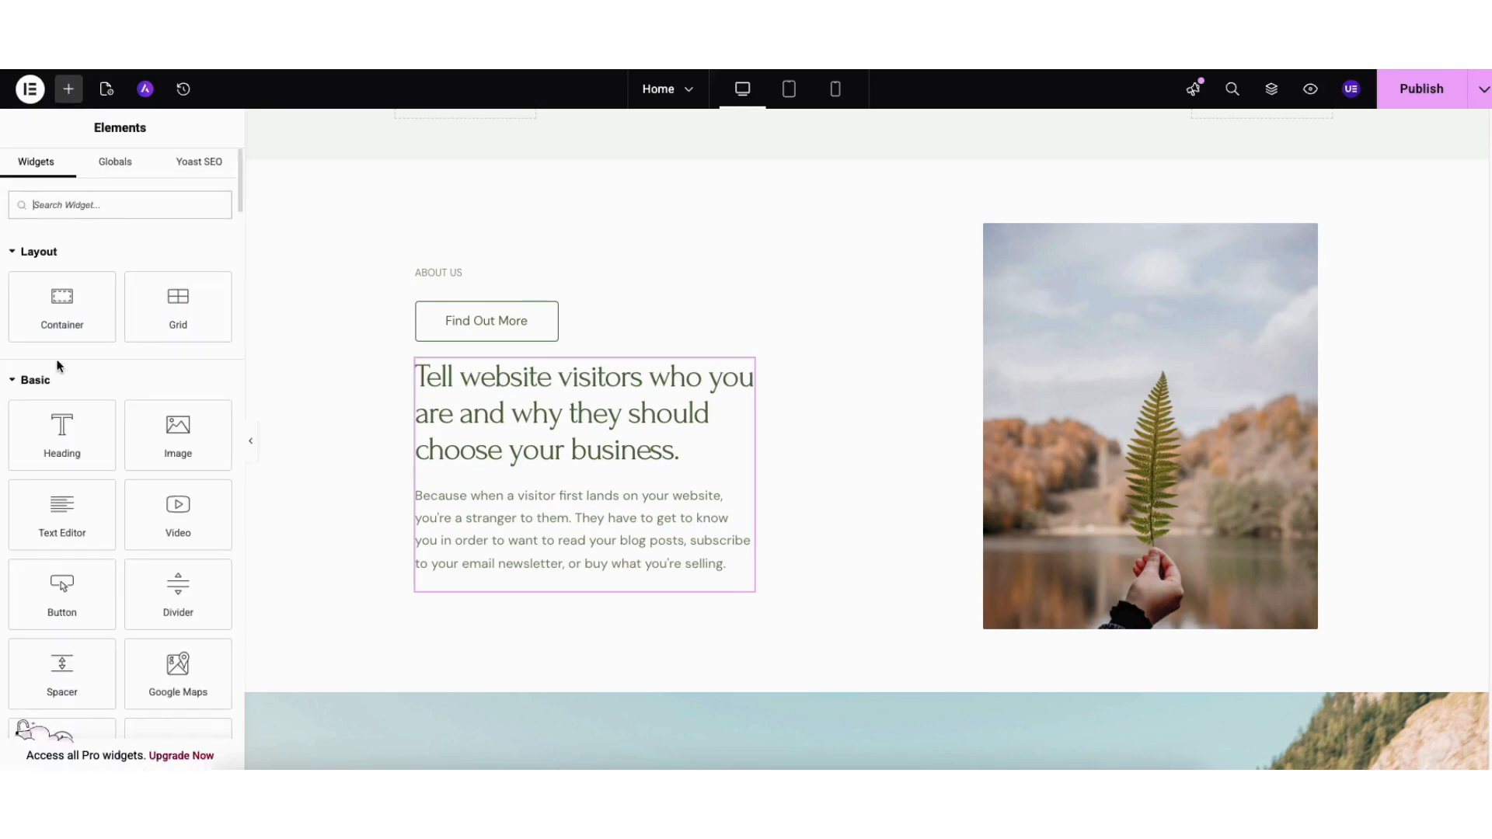
drag(54, 436, 519, 592)
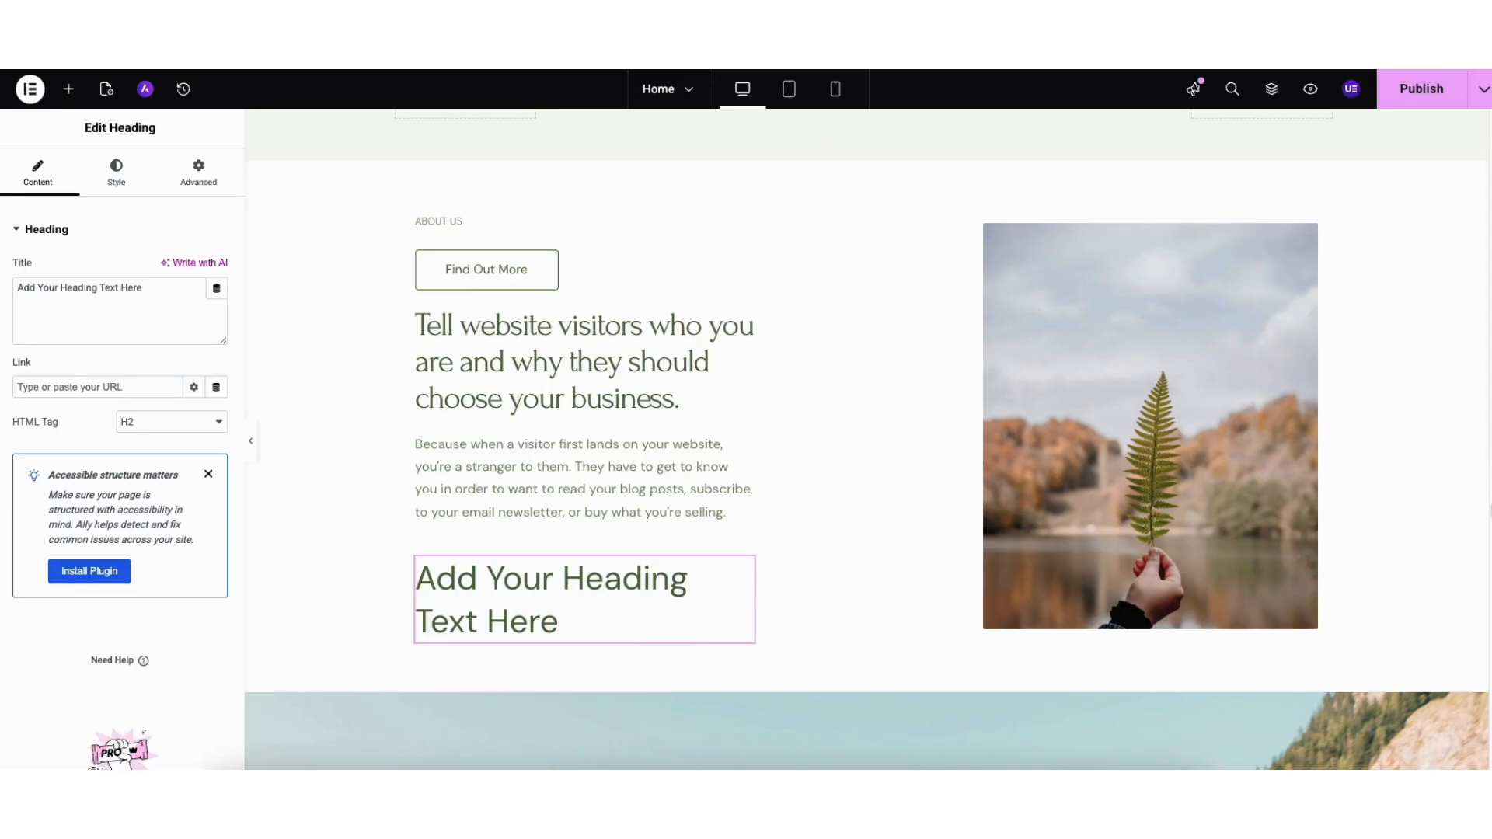
- Import the secondary-heading block with building photo, then add an empty container above it
scroll(1487, 700, down, 9)
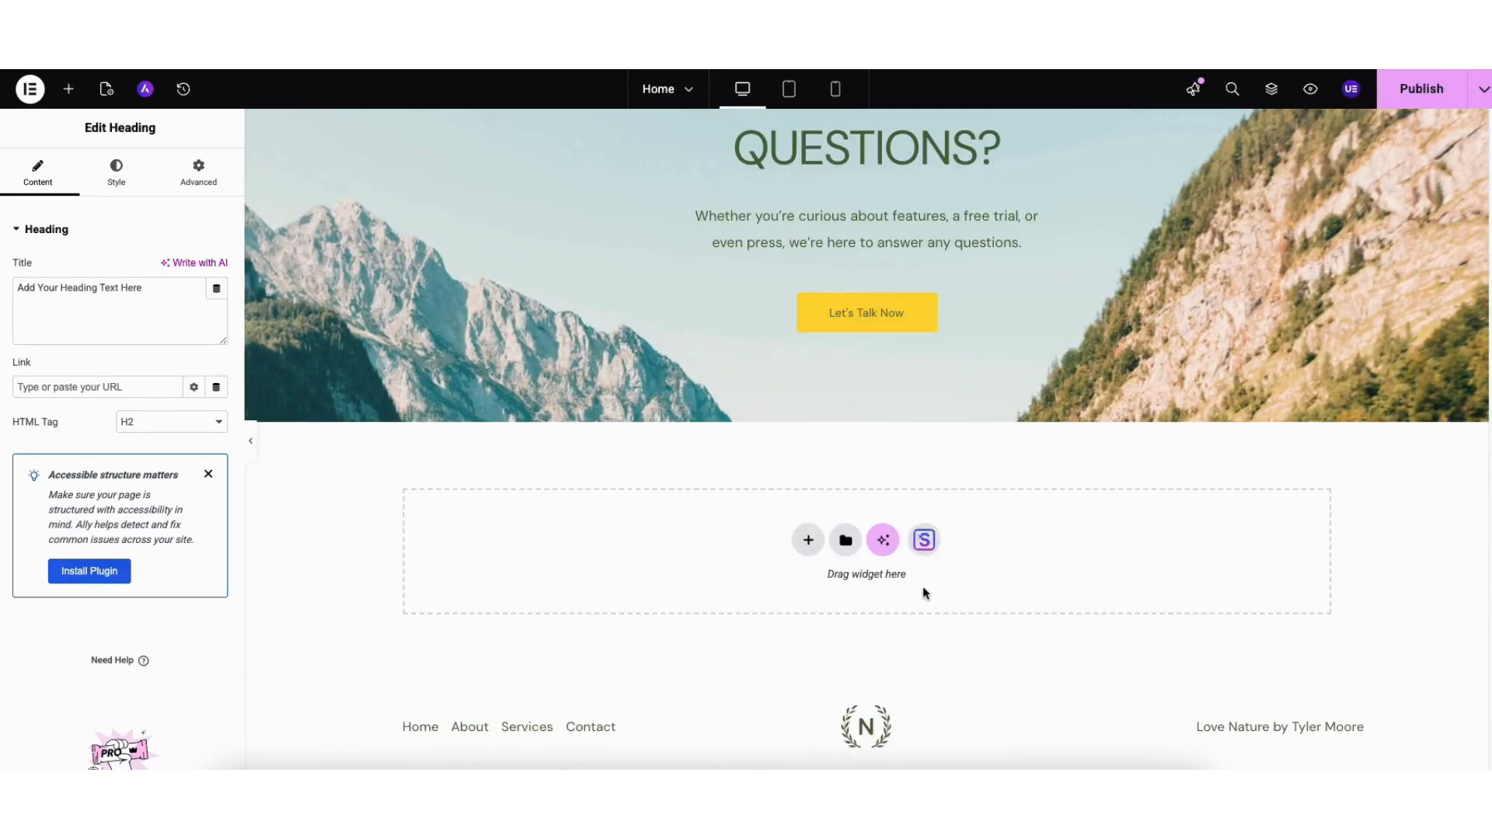
click(924, 541)
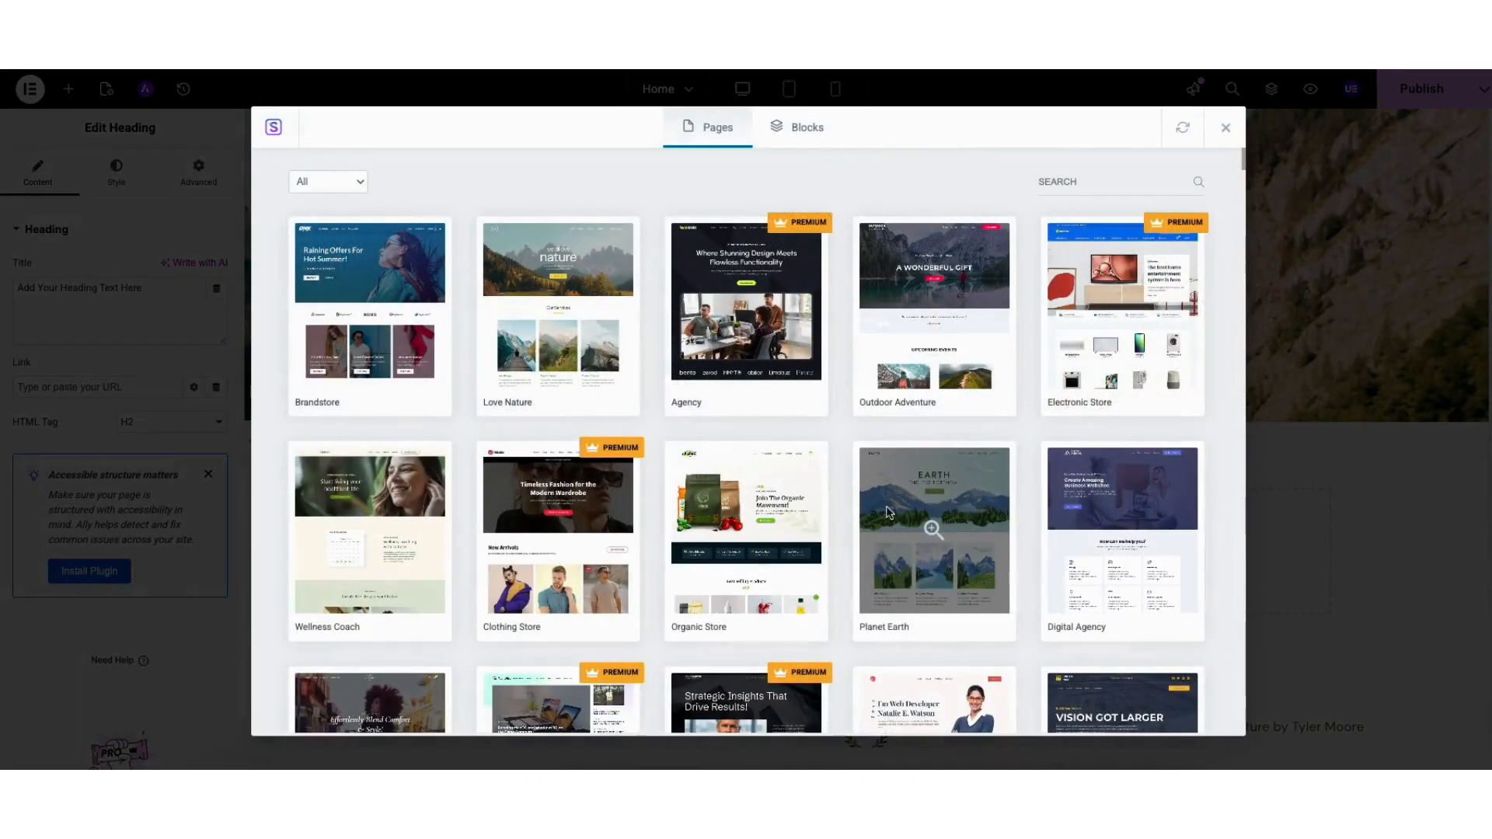
click(798, 129)
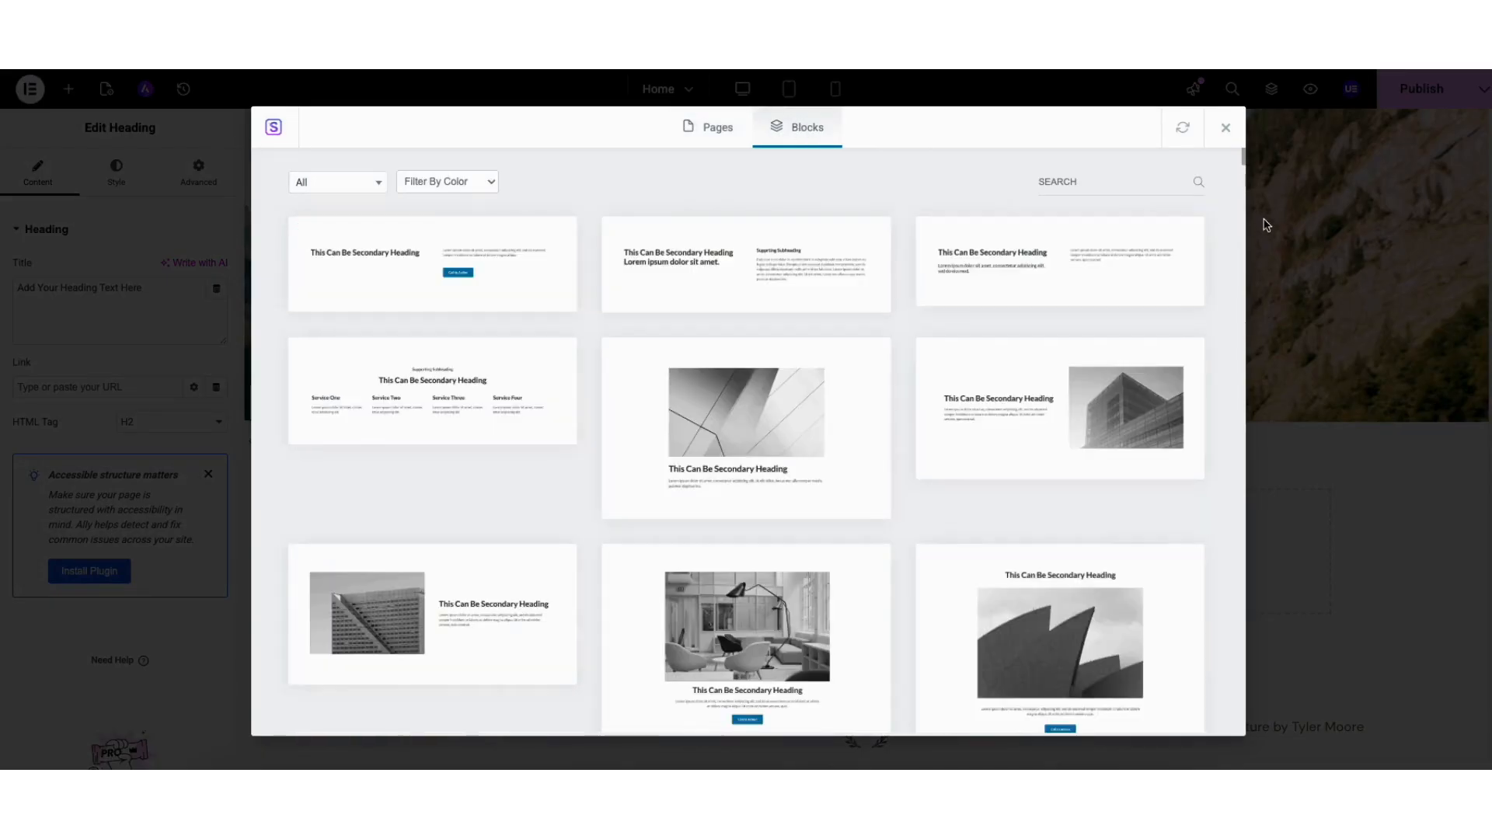
scroll(1244, 158, down, 10)
scroll(1244, 158, up, 15)
click(328, 182)
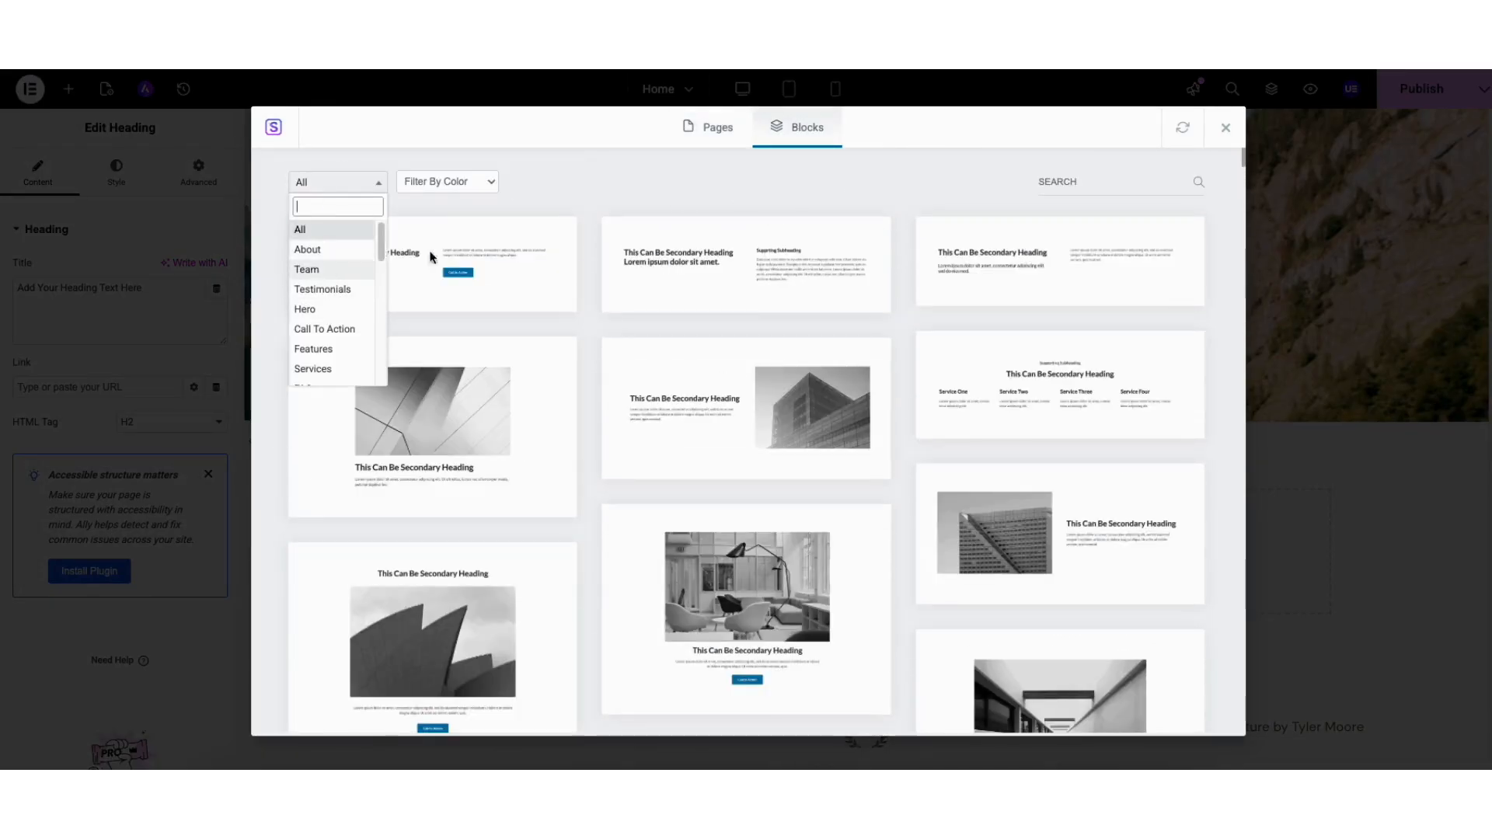
click(679, 410)
click(680, 408)
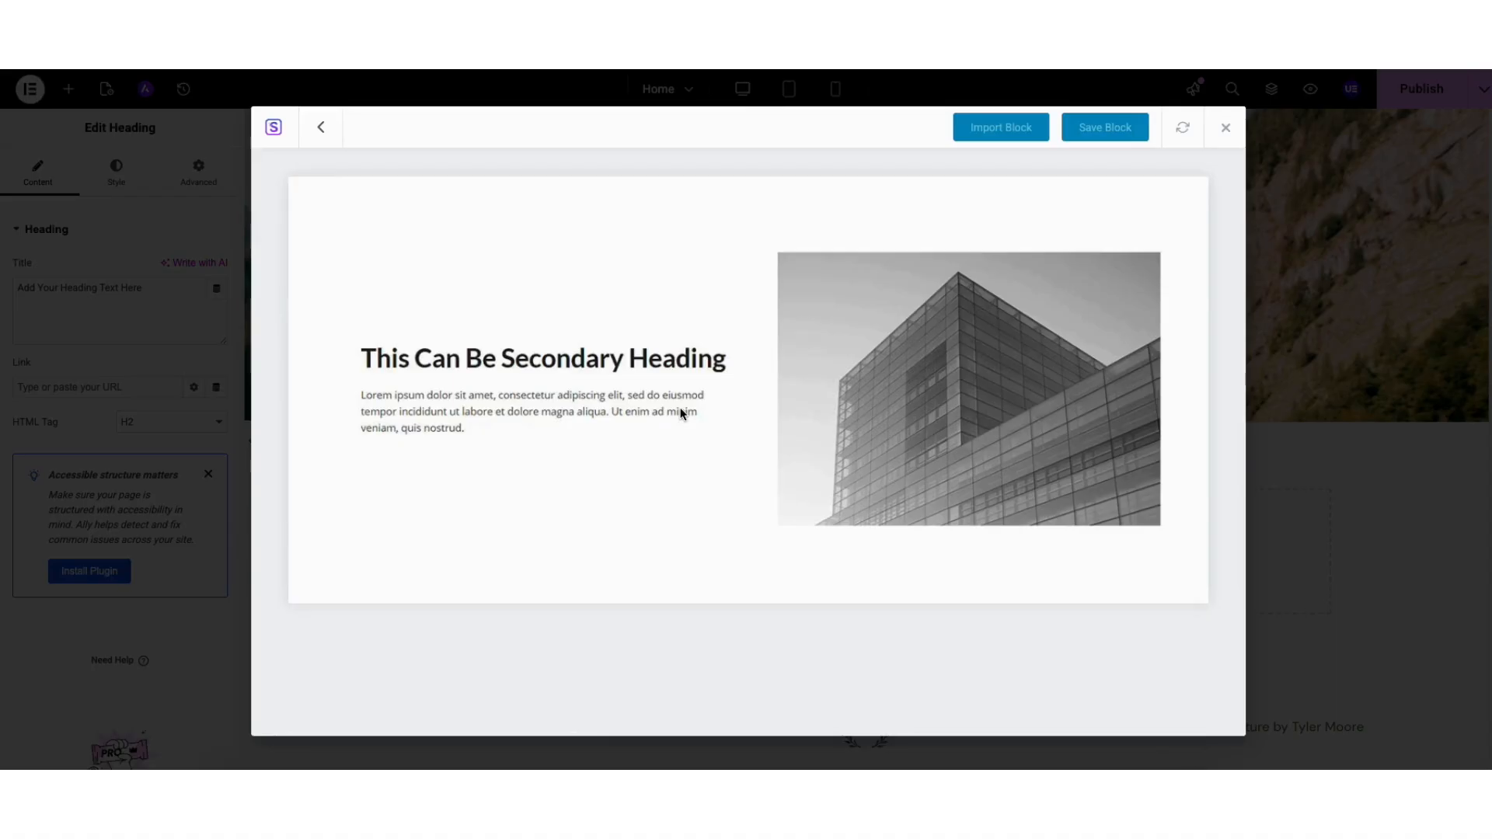
click(981, 126)
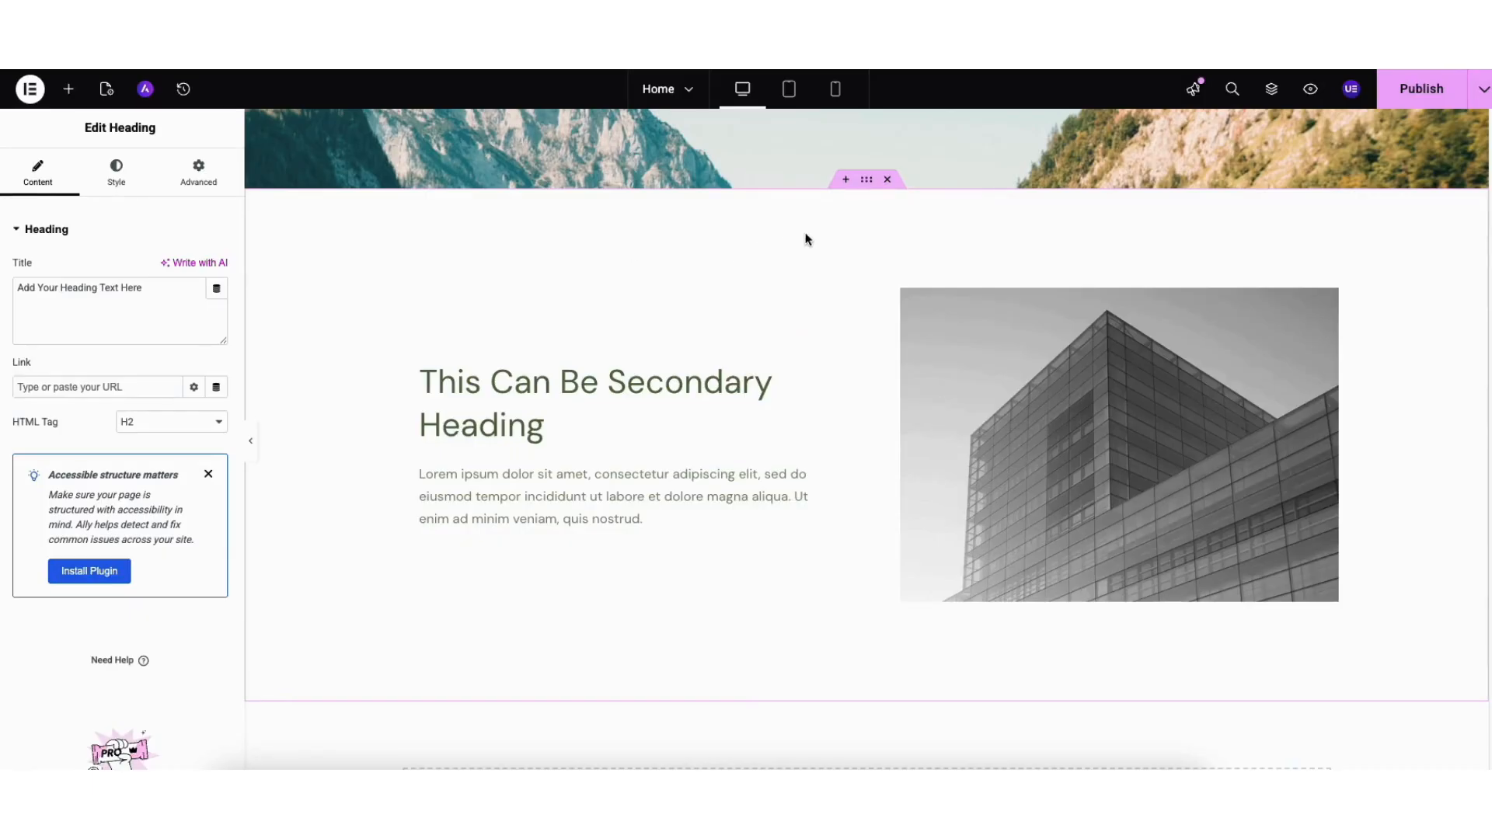
click(844, 181)
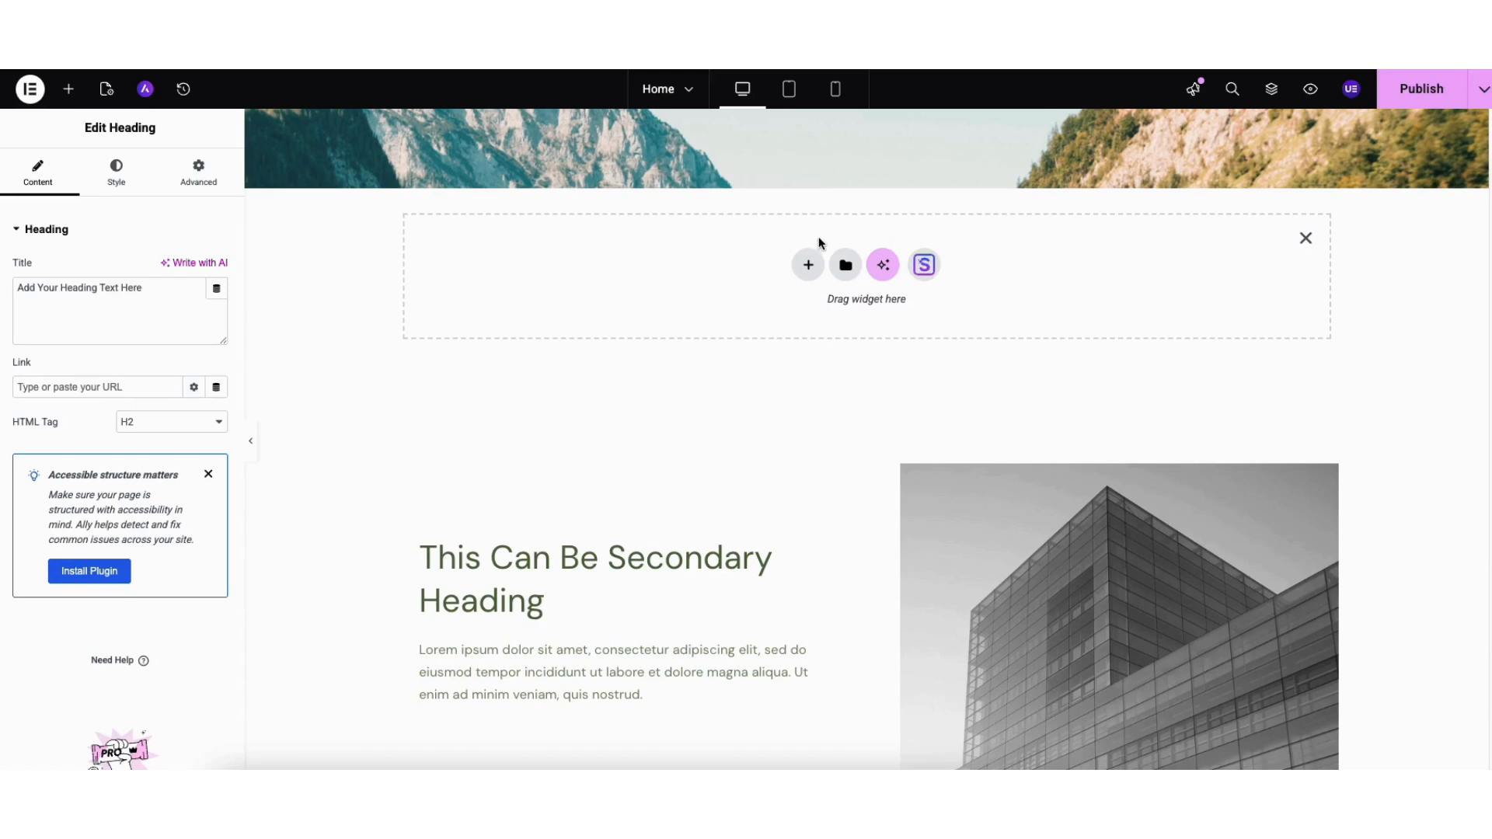
- Build a three-column flexbox container in the empty slot, then delete it
click(809, 268)
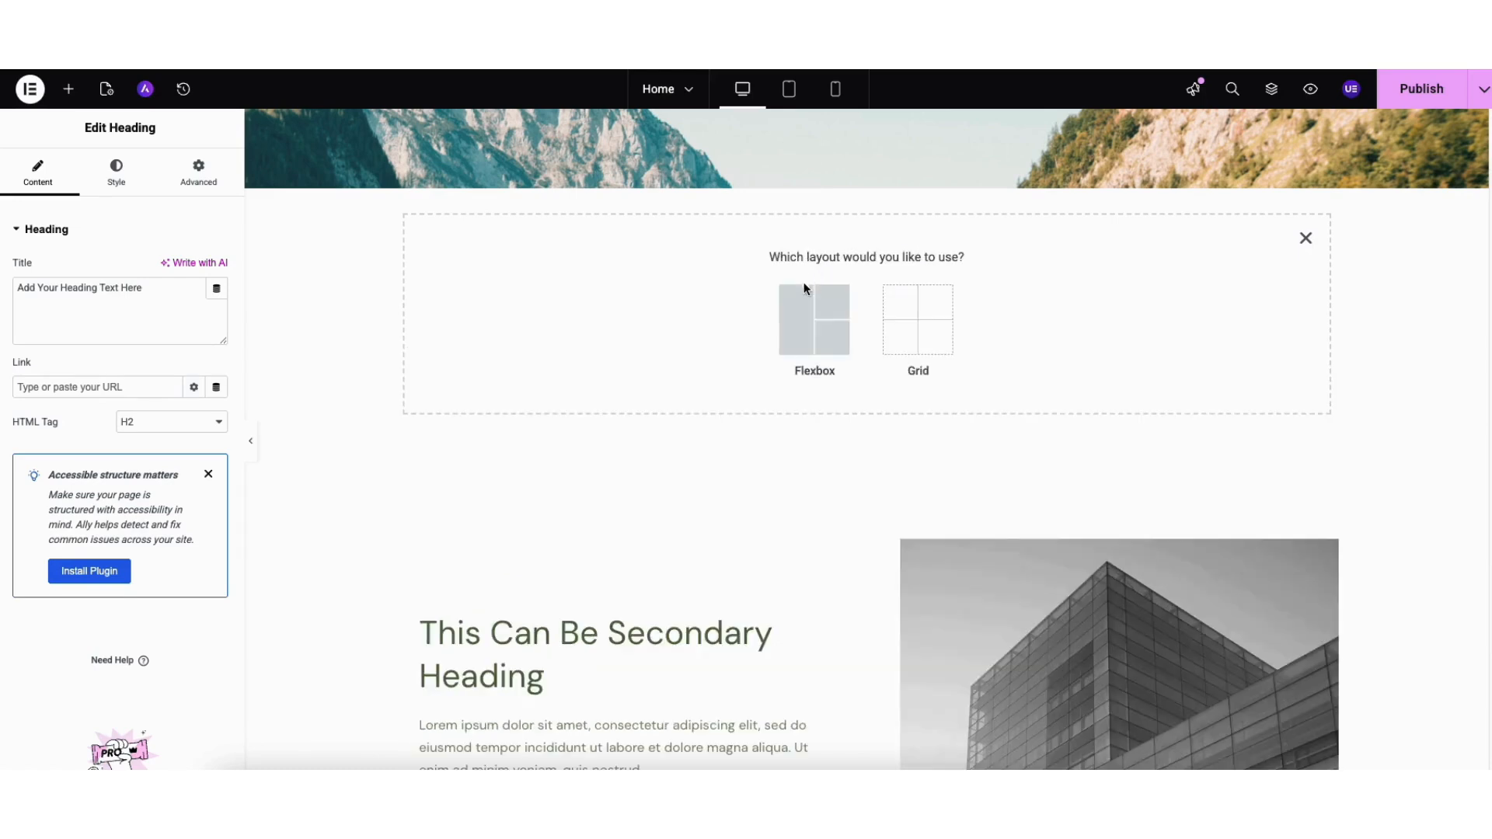
click(805, 314)
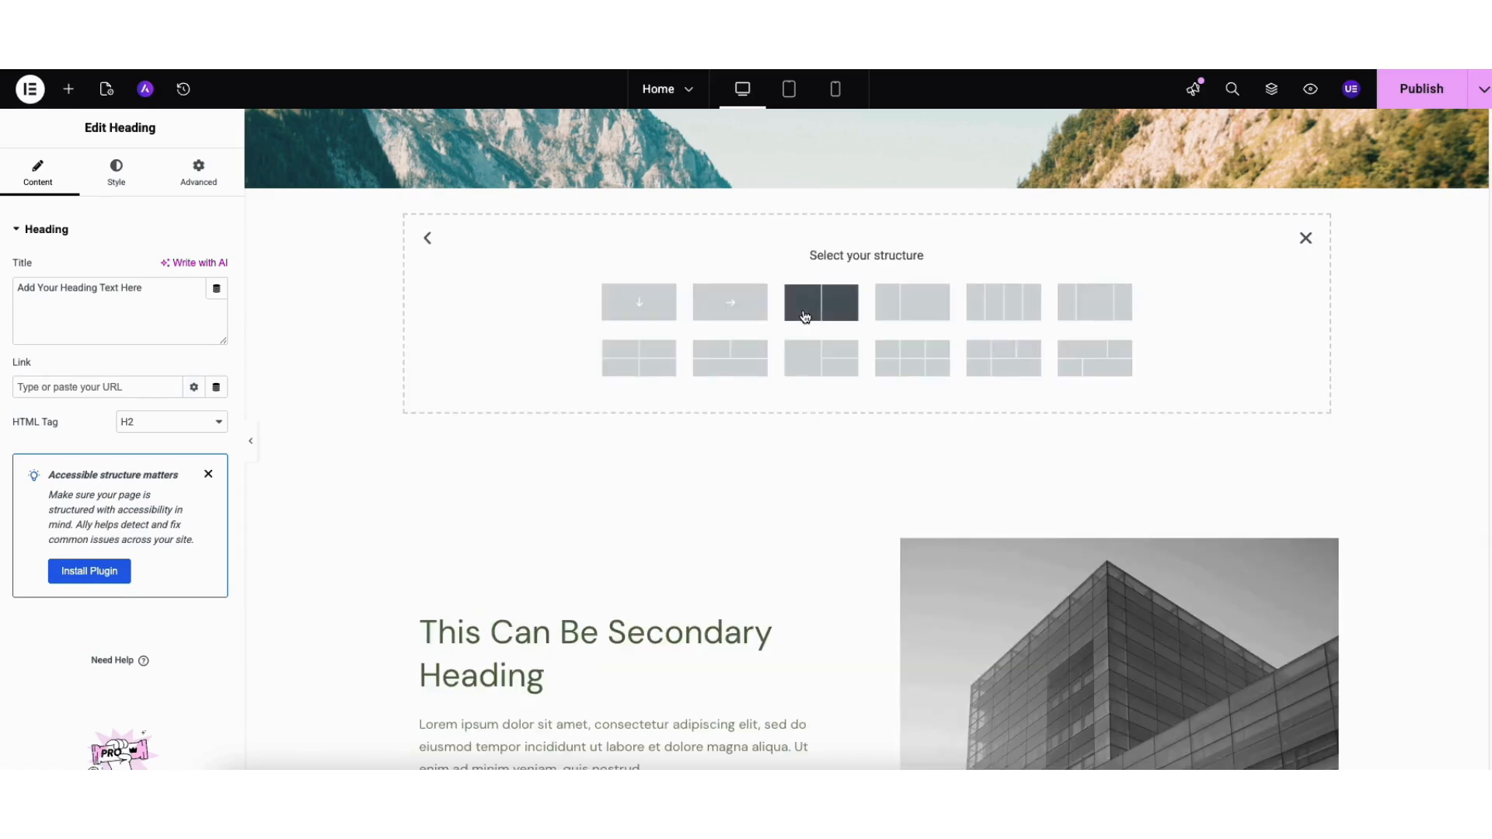
click(1071, 295)
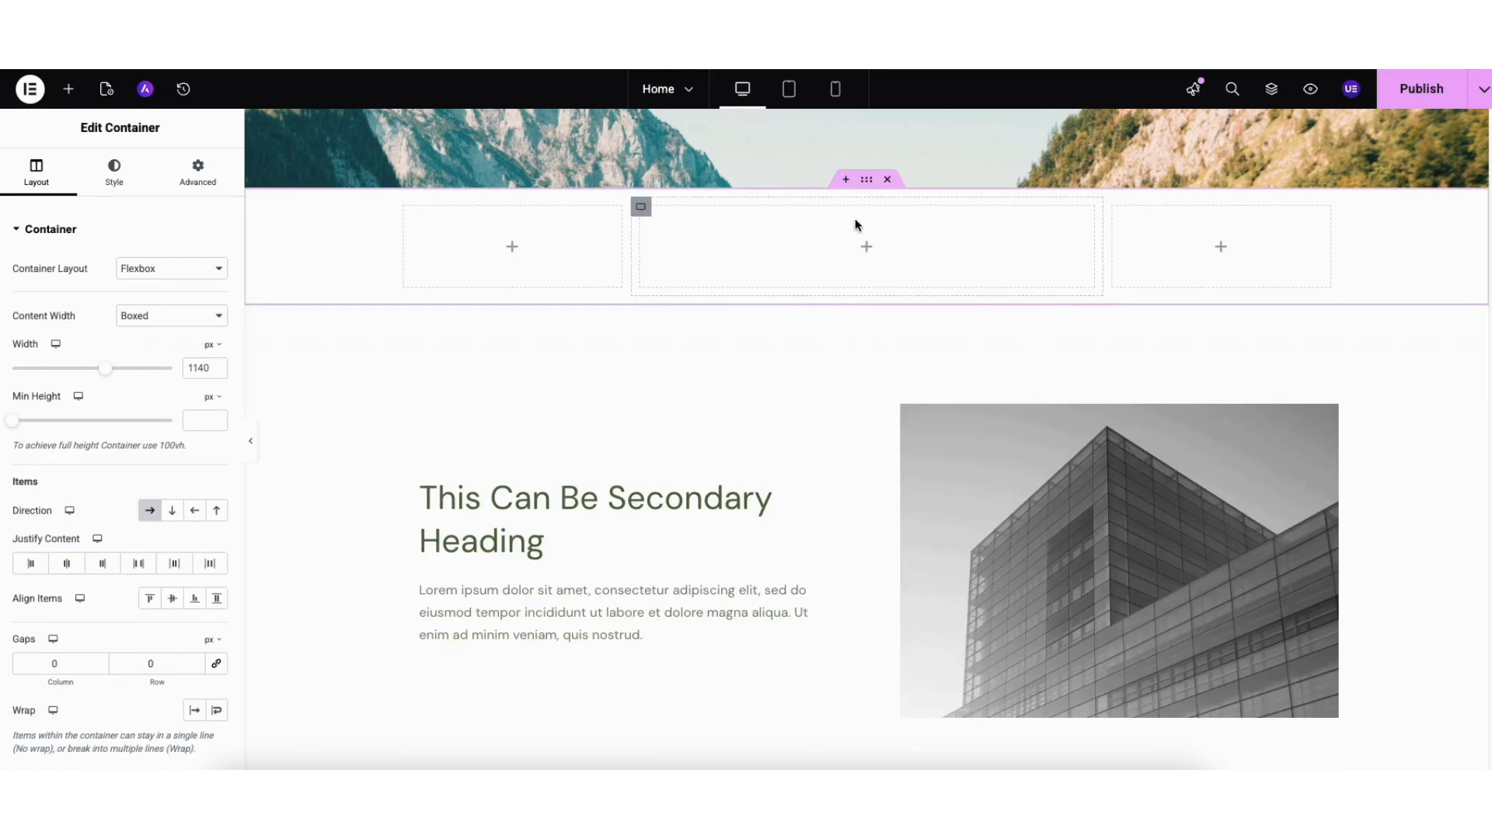
drag(865, 181, 766, 210)
click(889, 180)
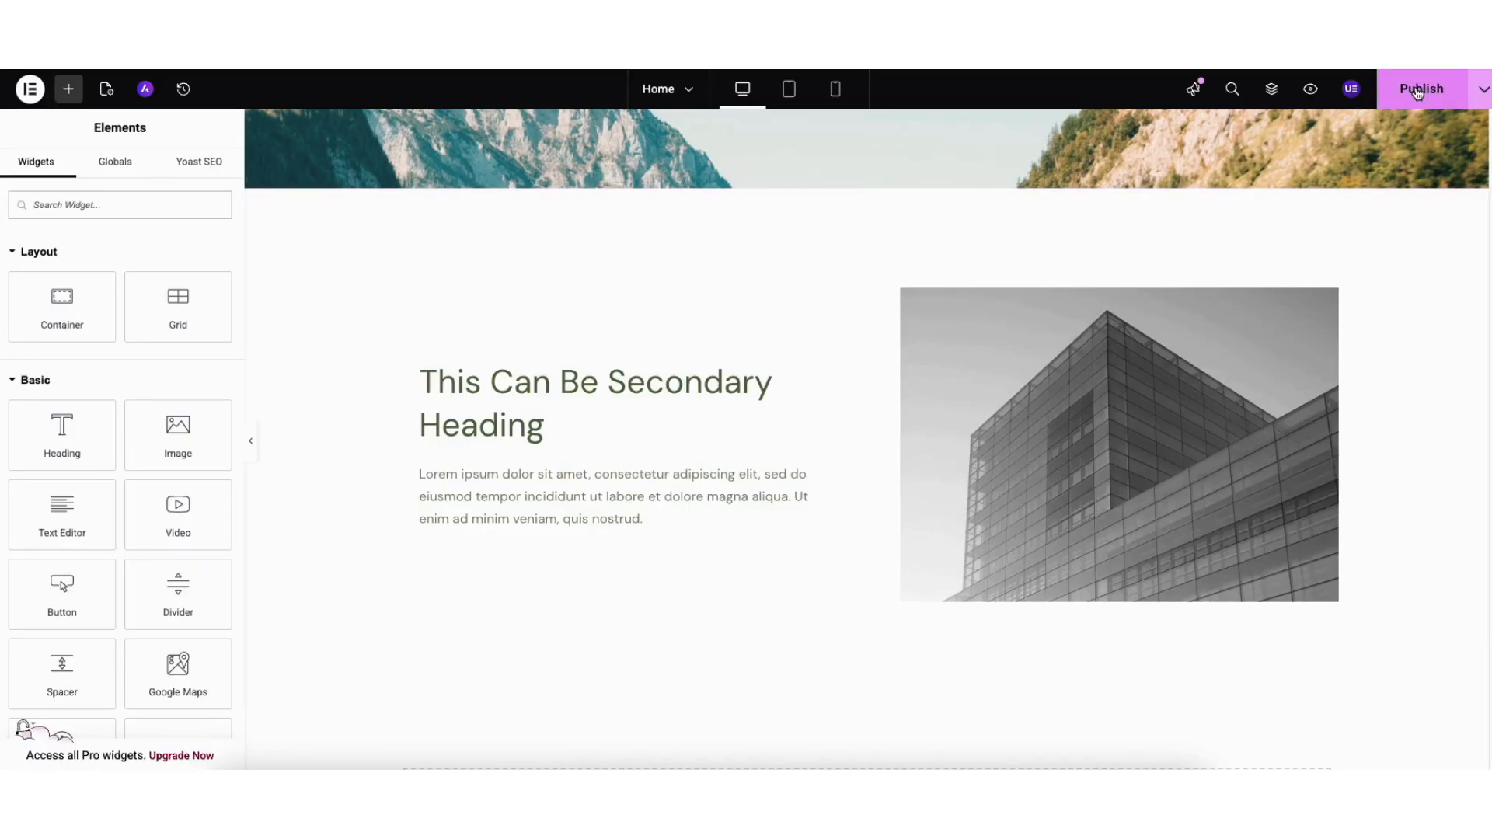
- Check publishing options and tablet, phone and desktop previews, then open the Elementor menu
click(1481, 95)
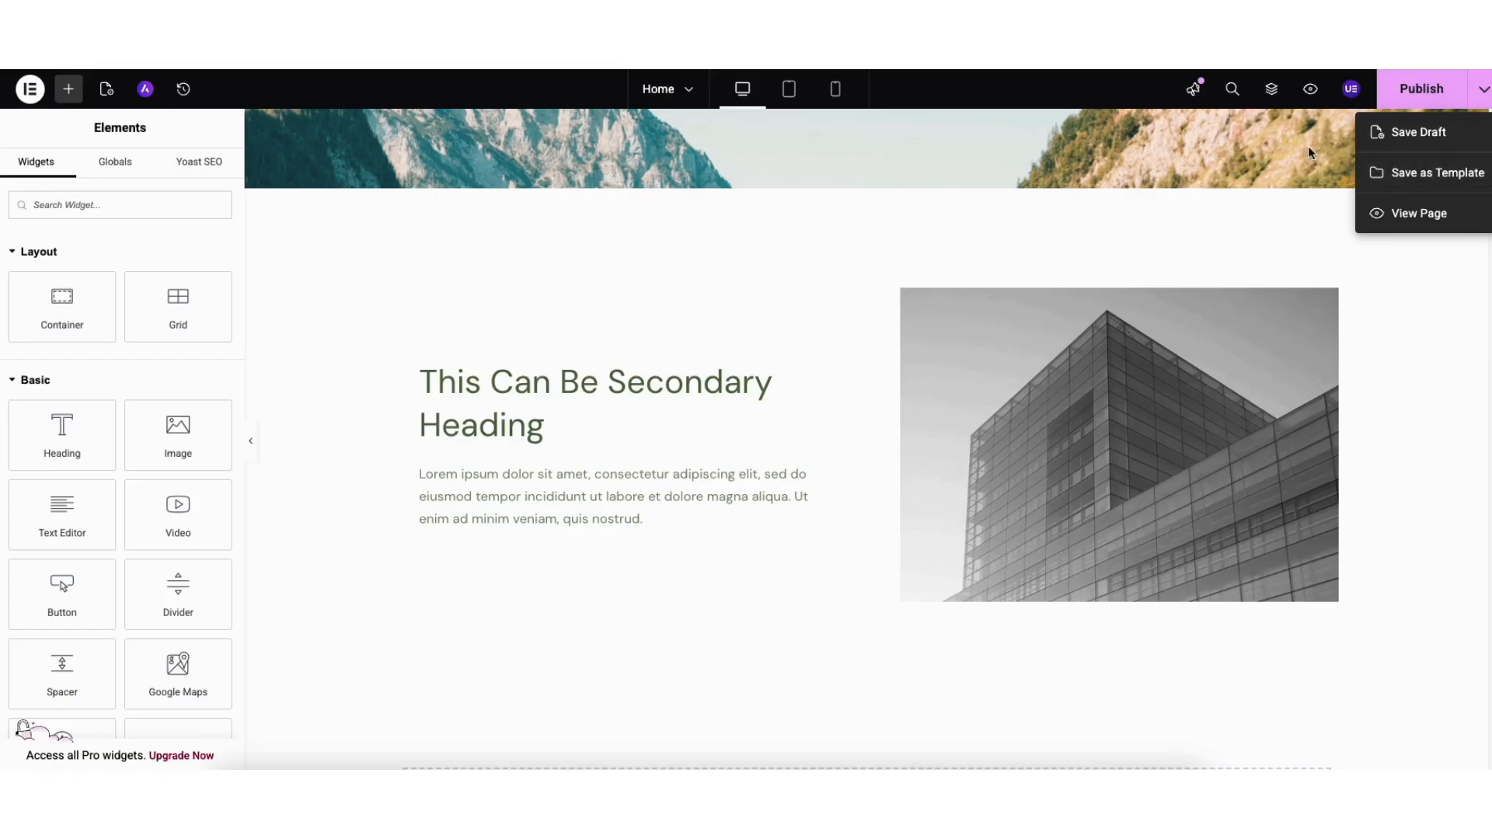
click(1309, 90)
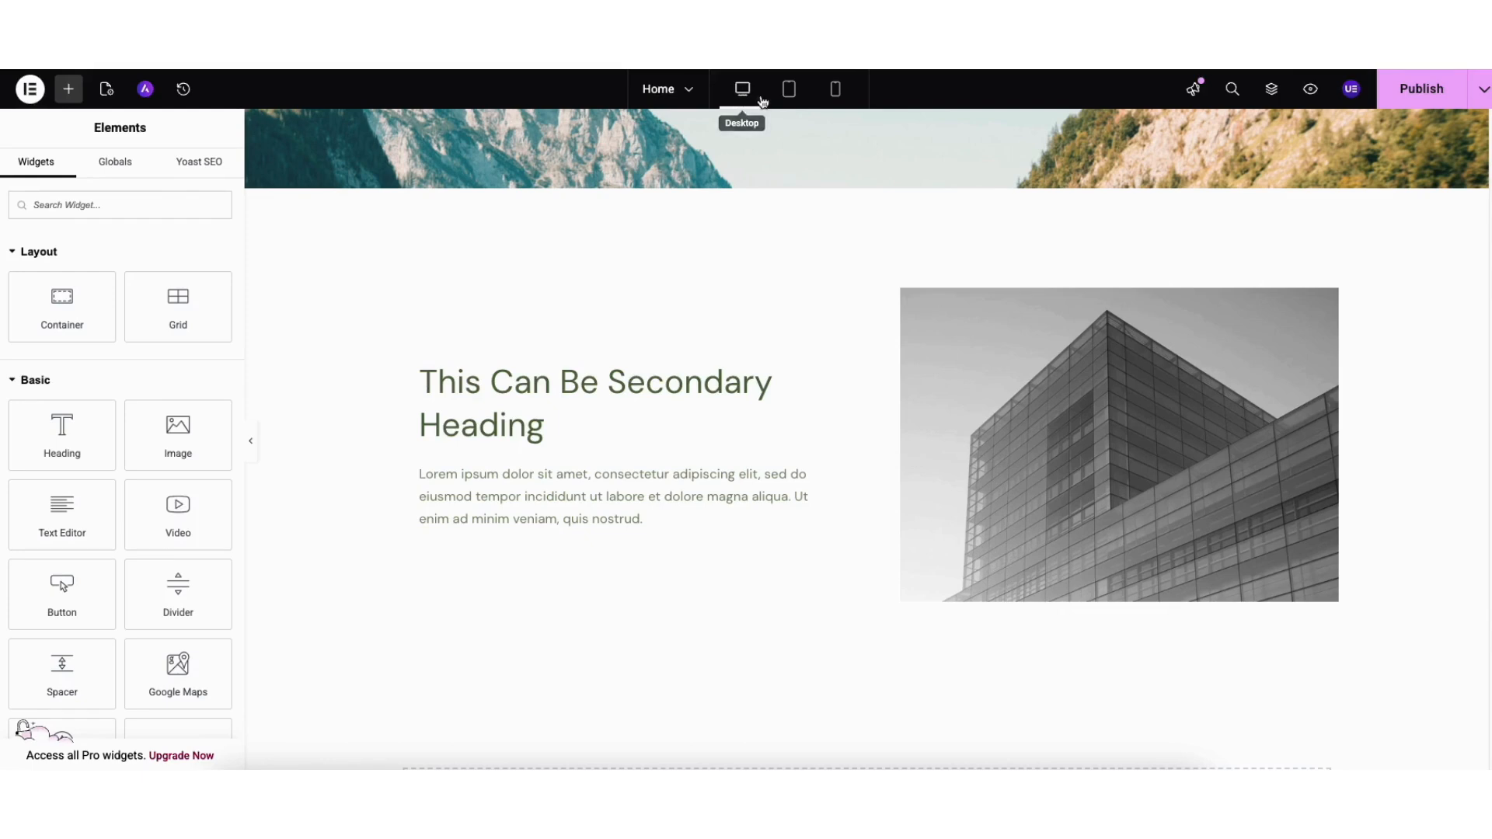
click(789, 88)
click(835, 90)
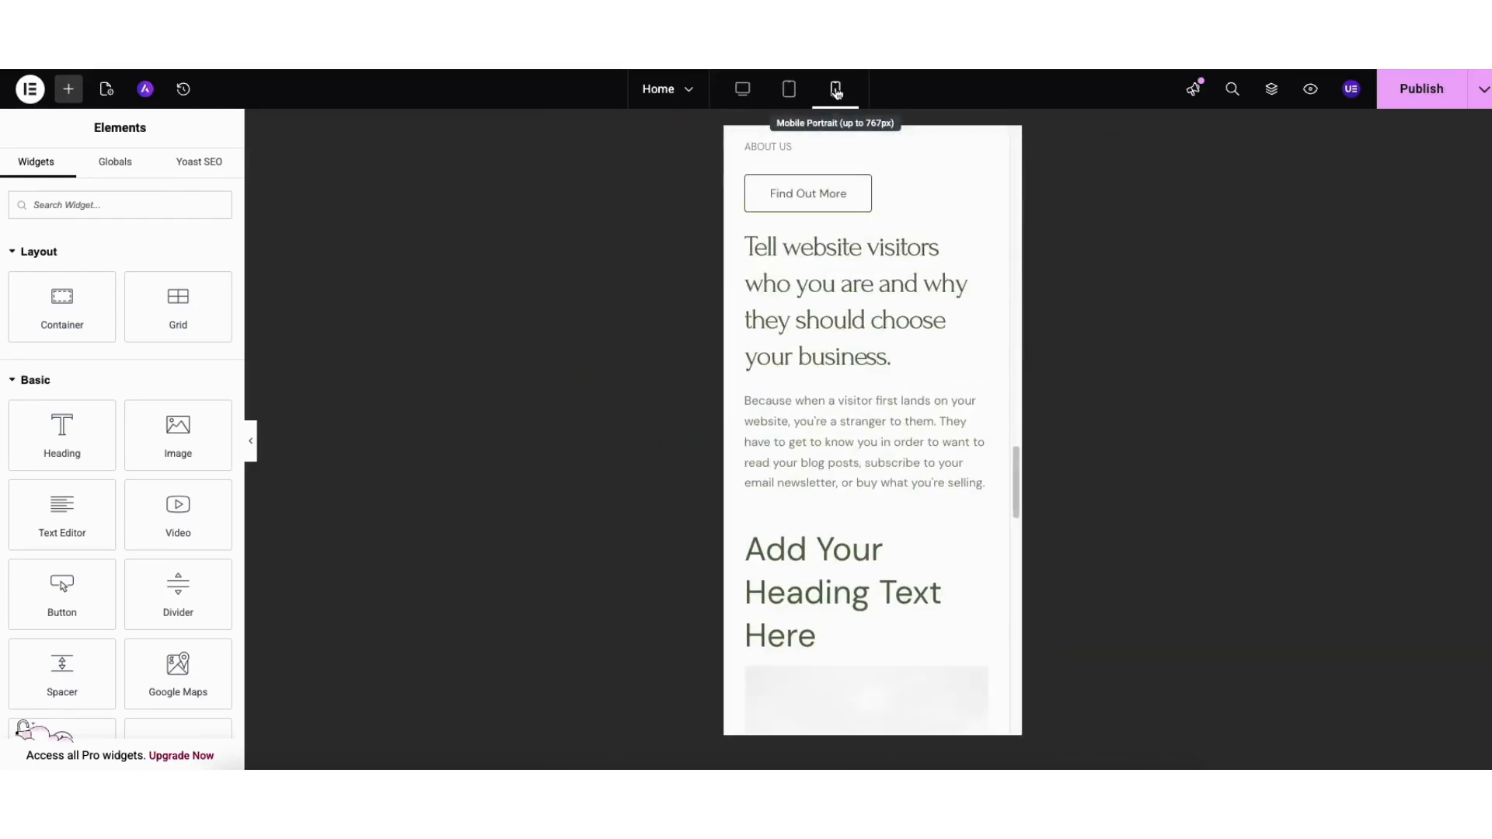
click(742, 90)
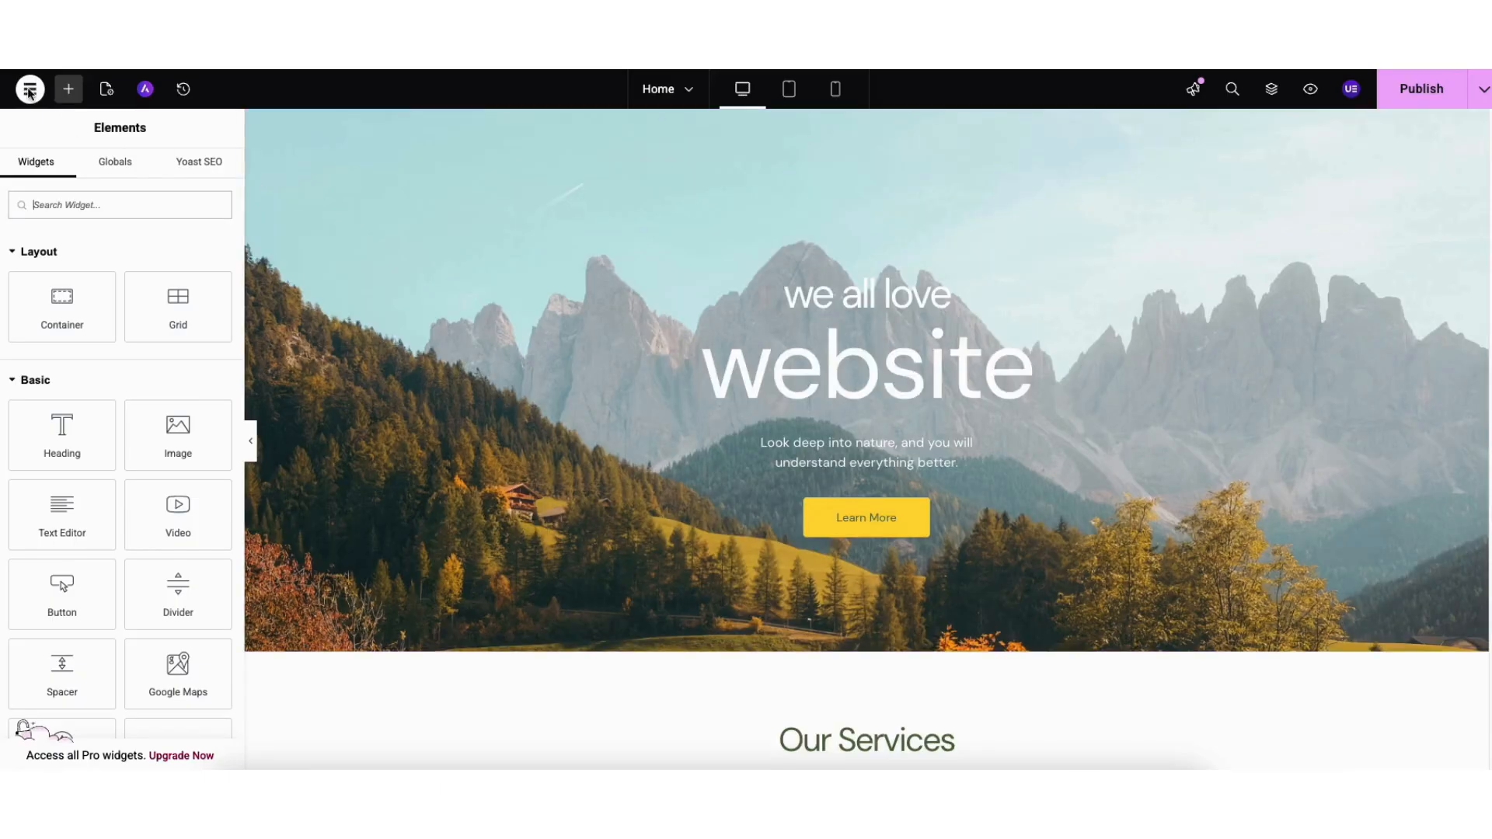
click(30, 90)
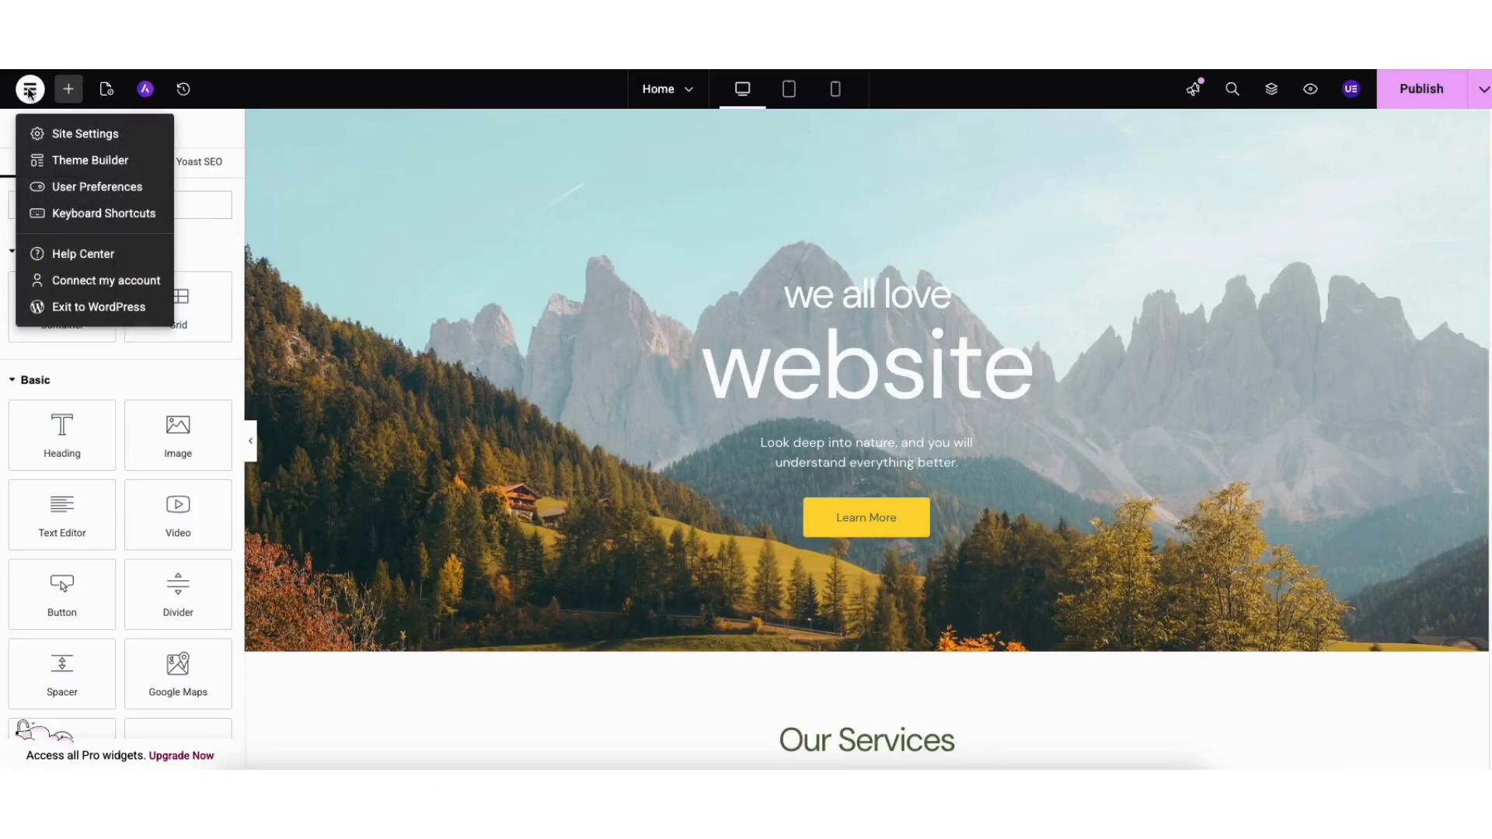
- Check Site Settings and the Revisions history, then exit Elementor to the WordPress Pages list
click(69, 135)
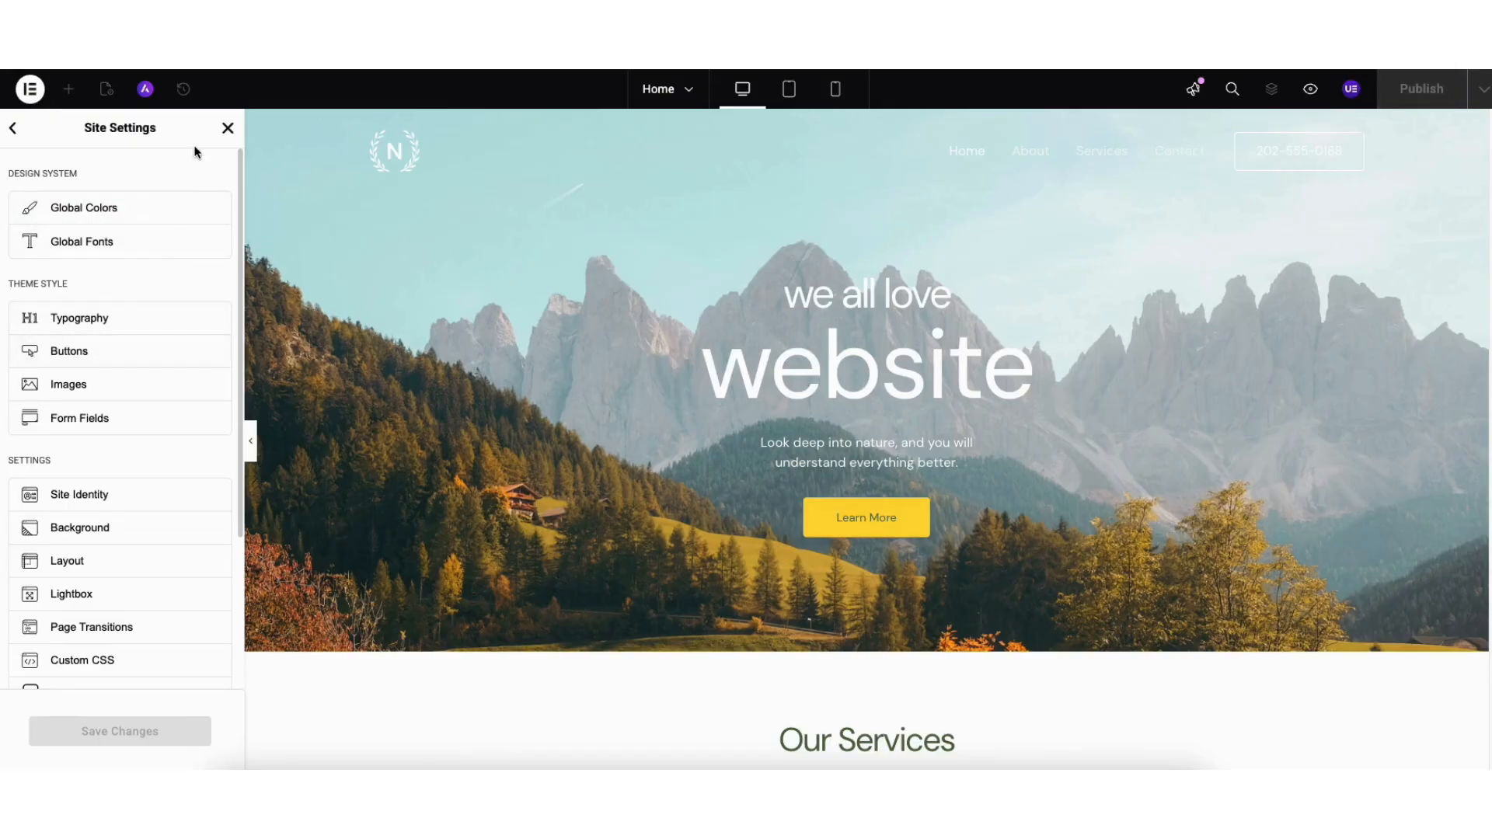
click(228, 127)
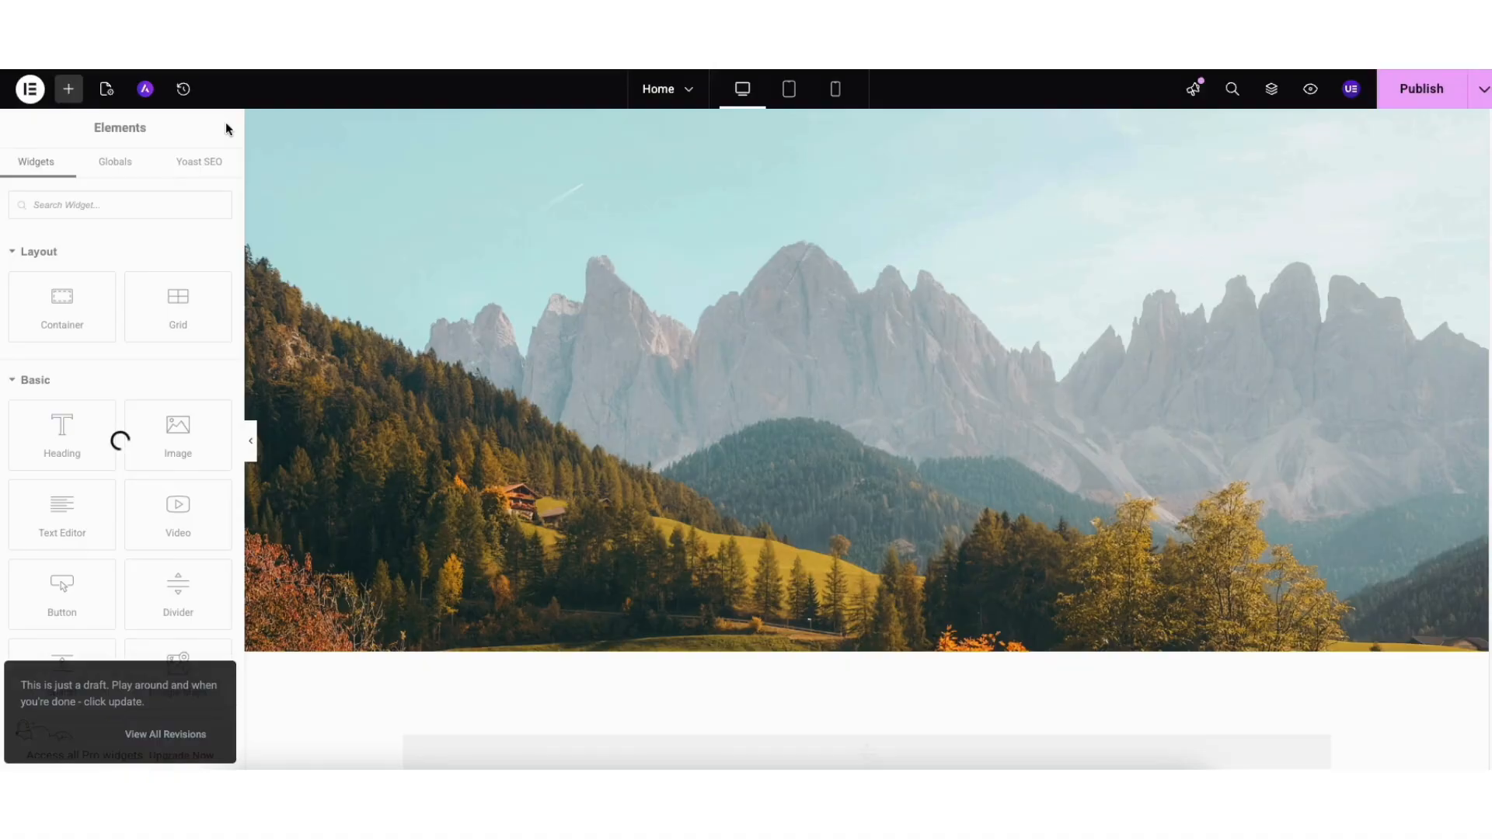
click(183, 90)
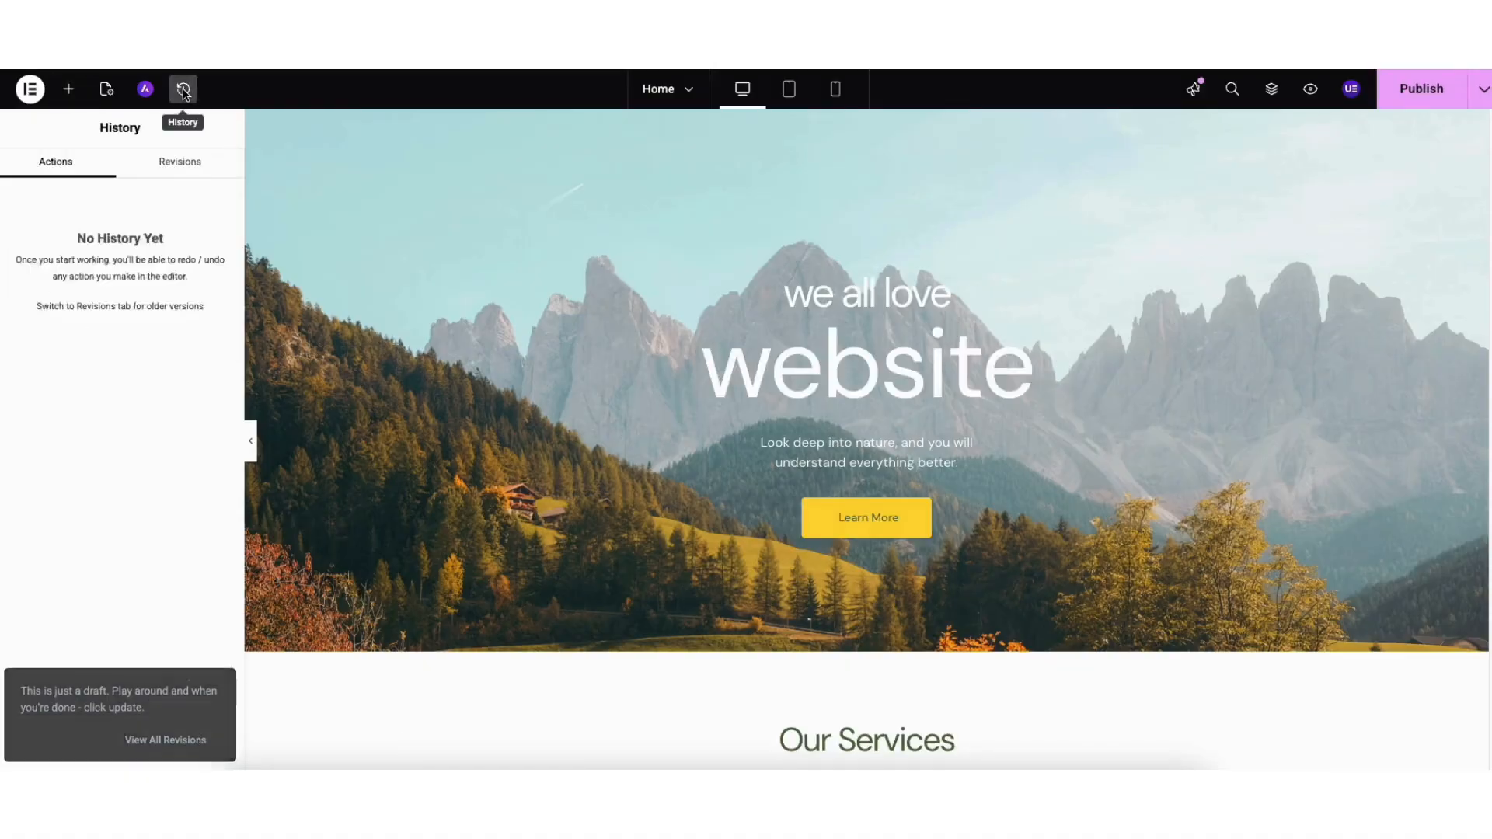
click(176, 165)
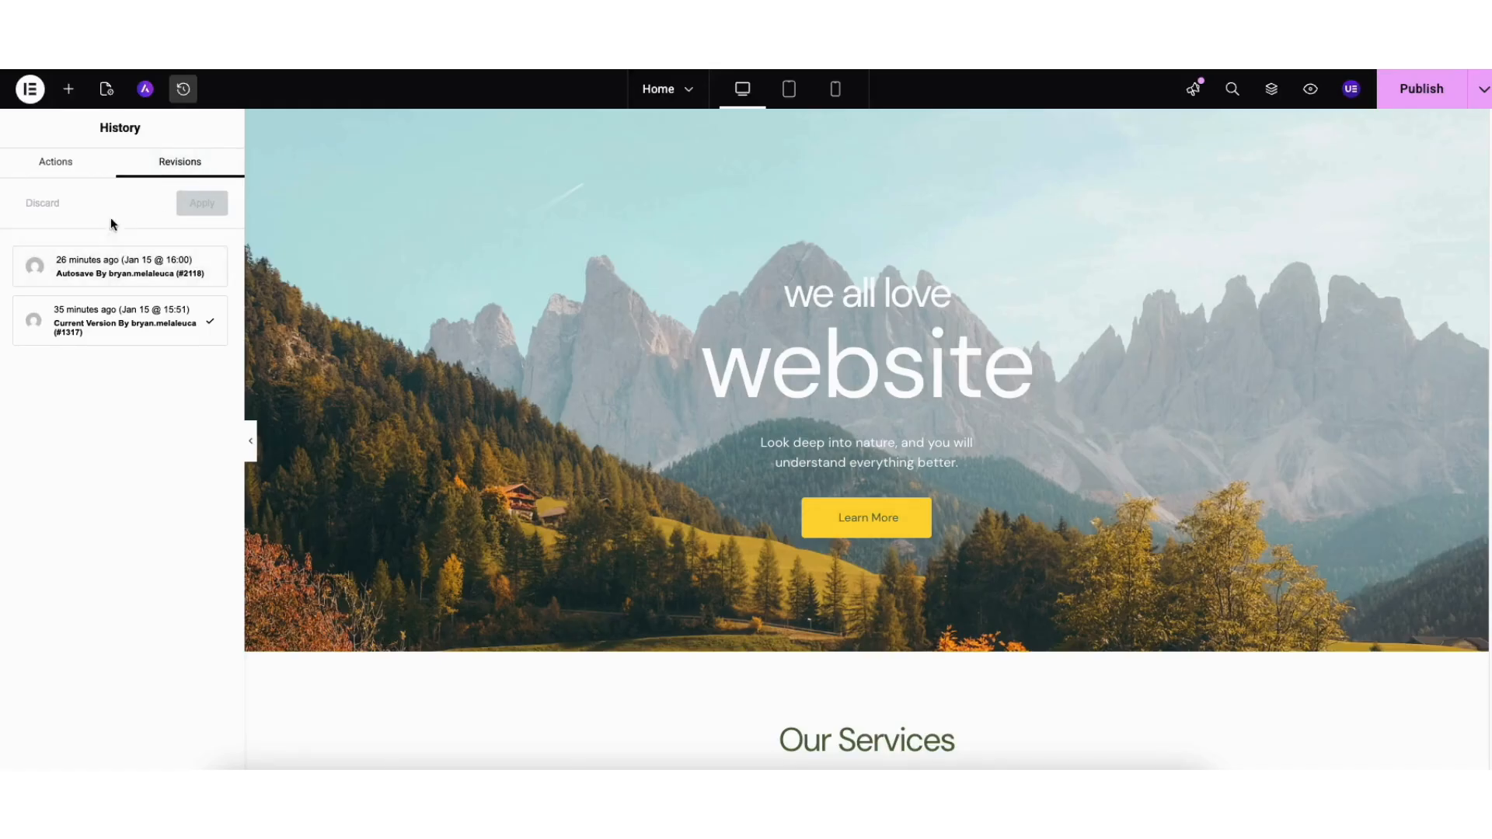
click(31, 91)
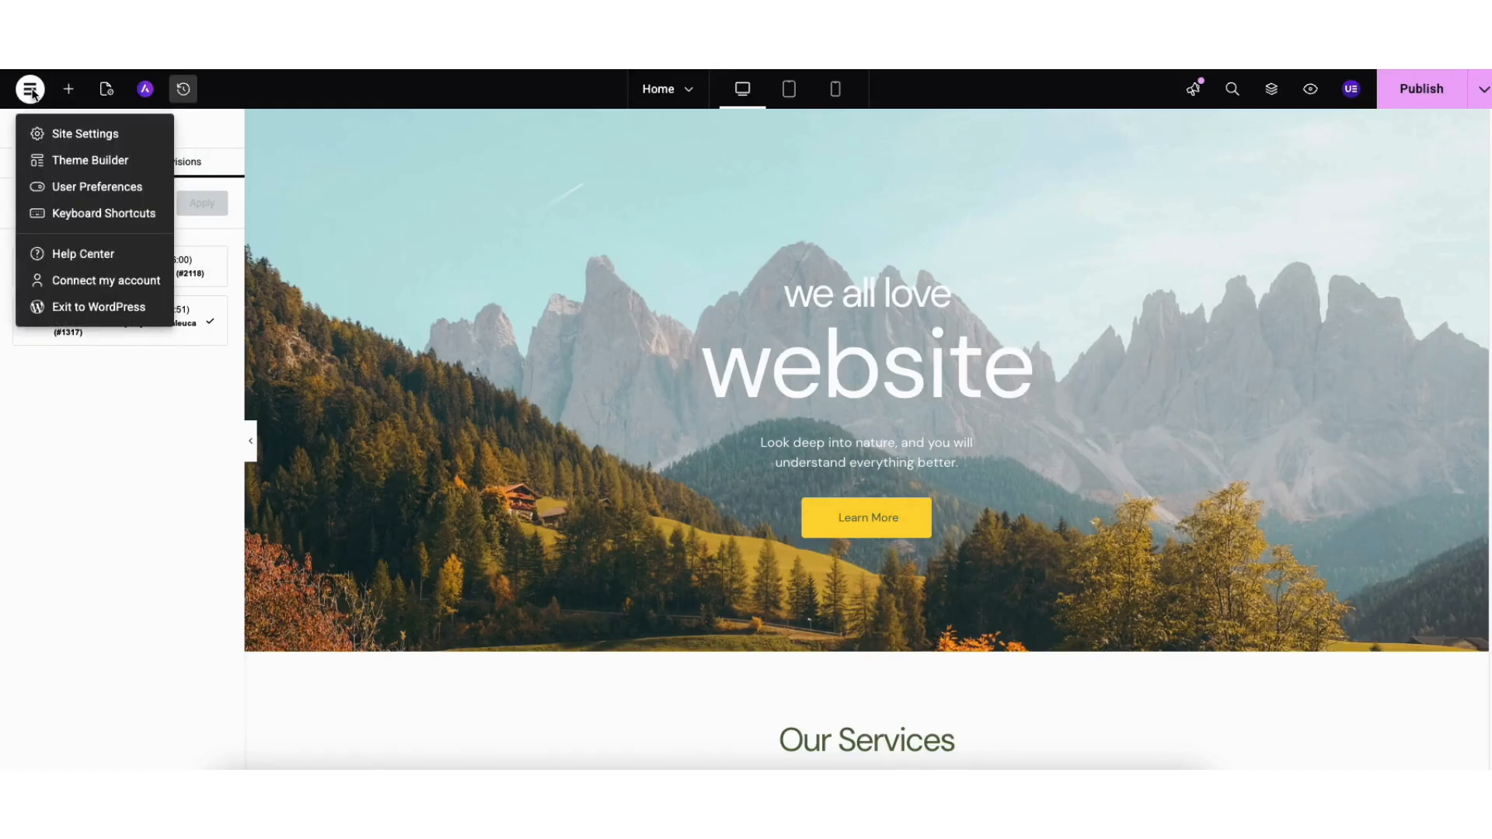
click(98, 307)
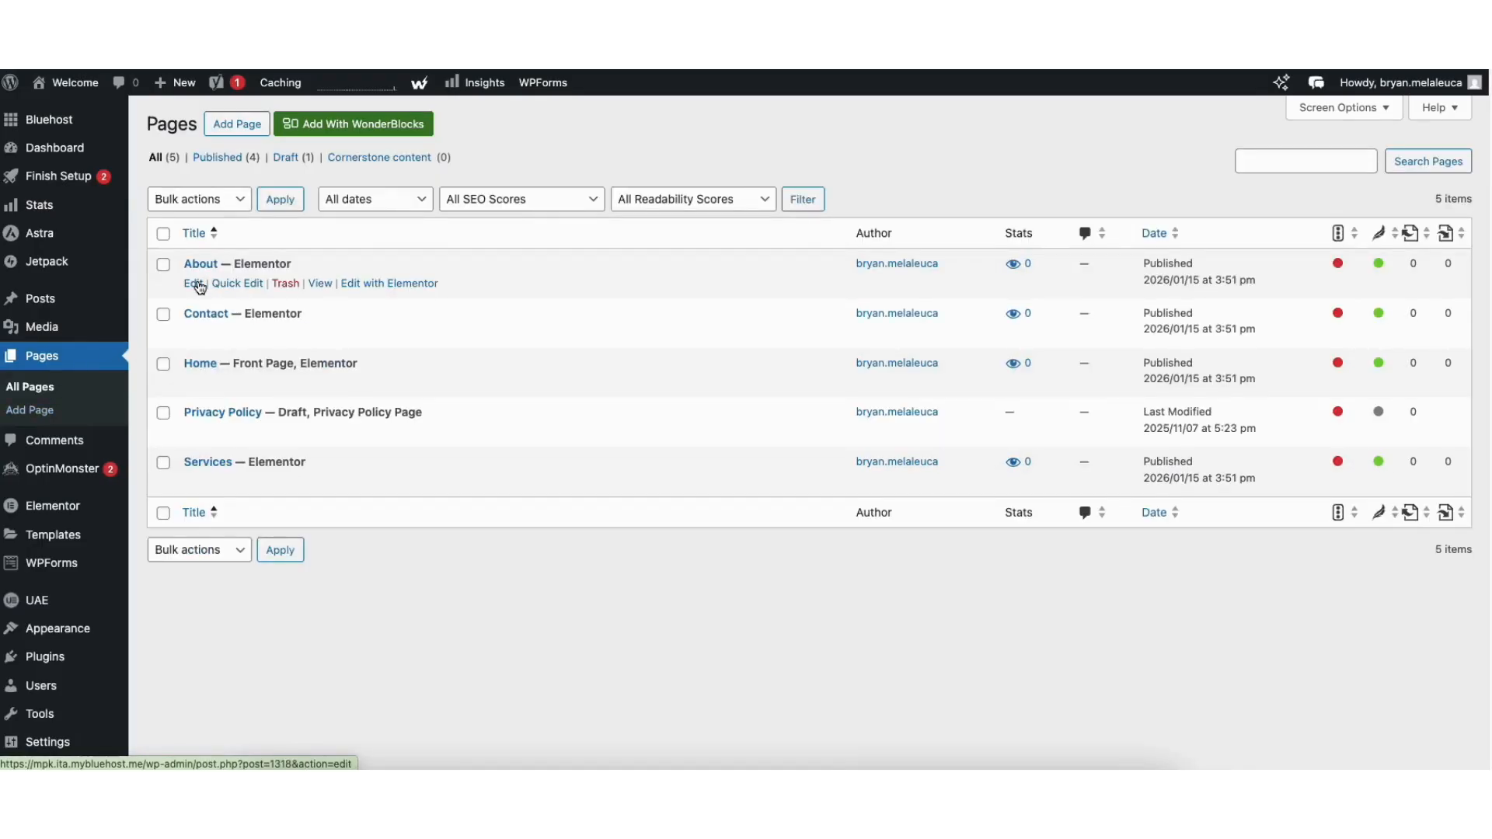
- Open the Media Library and then the All Posts list
mouse_move(91, 328)
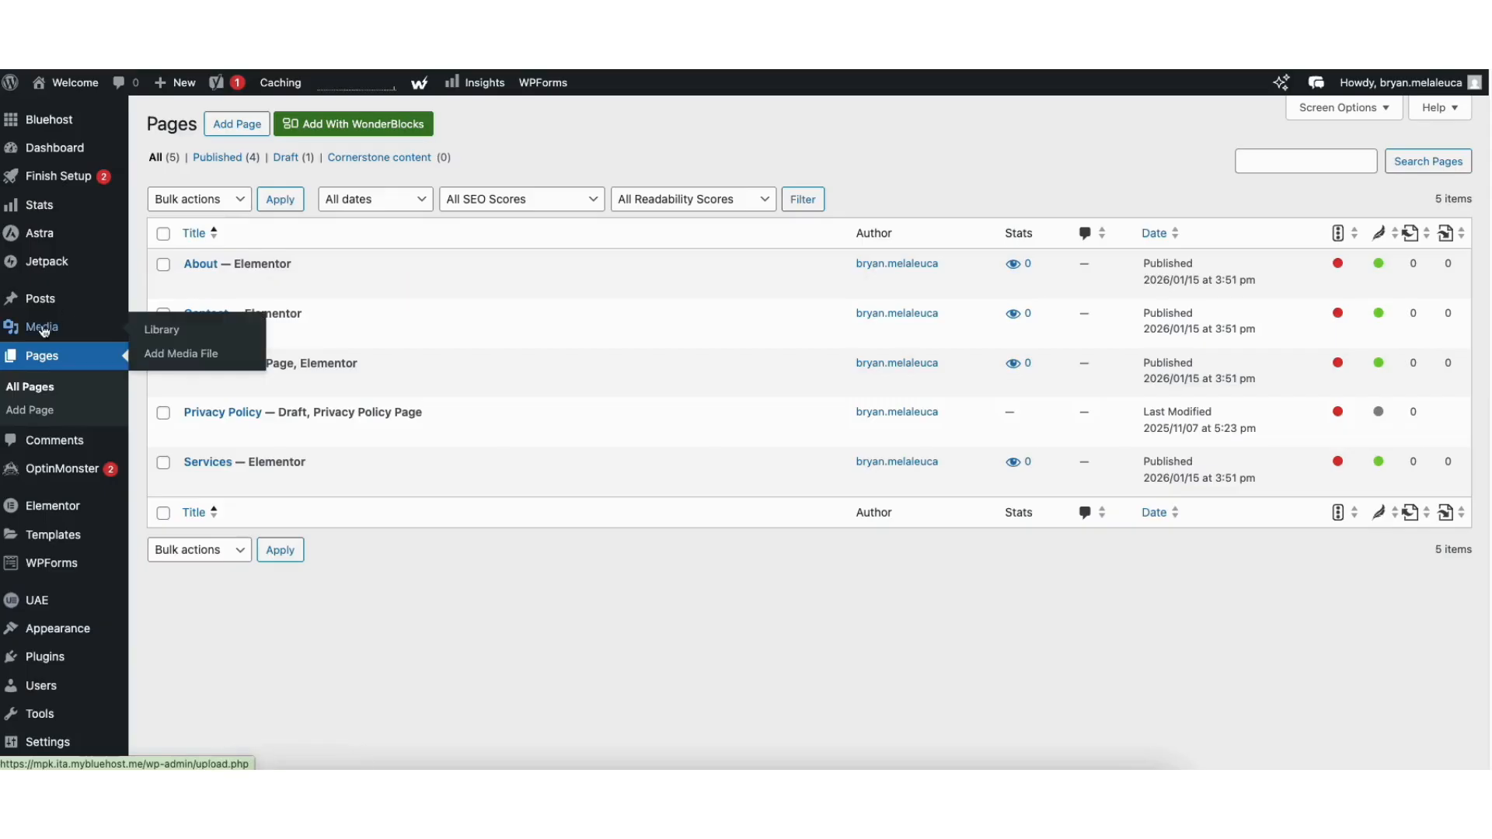
click(157, 333)
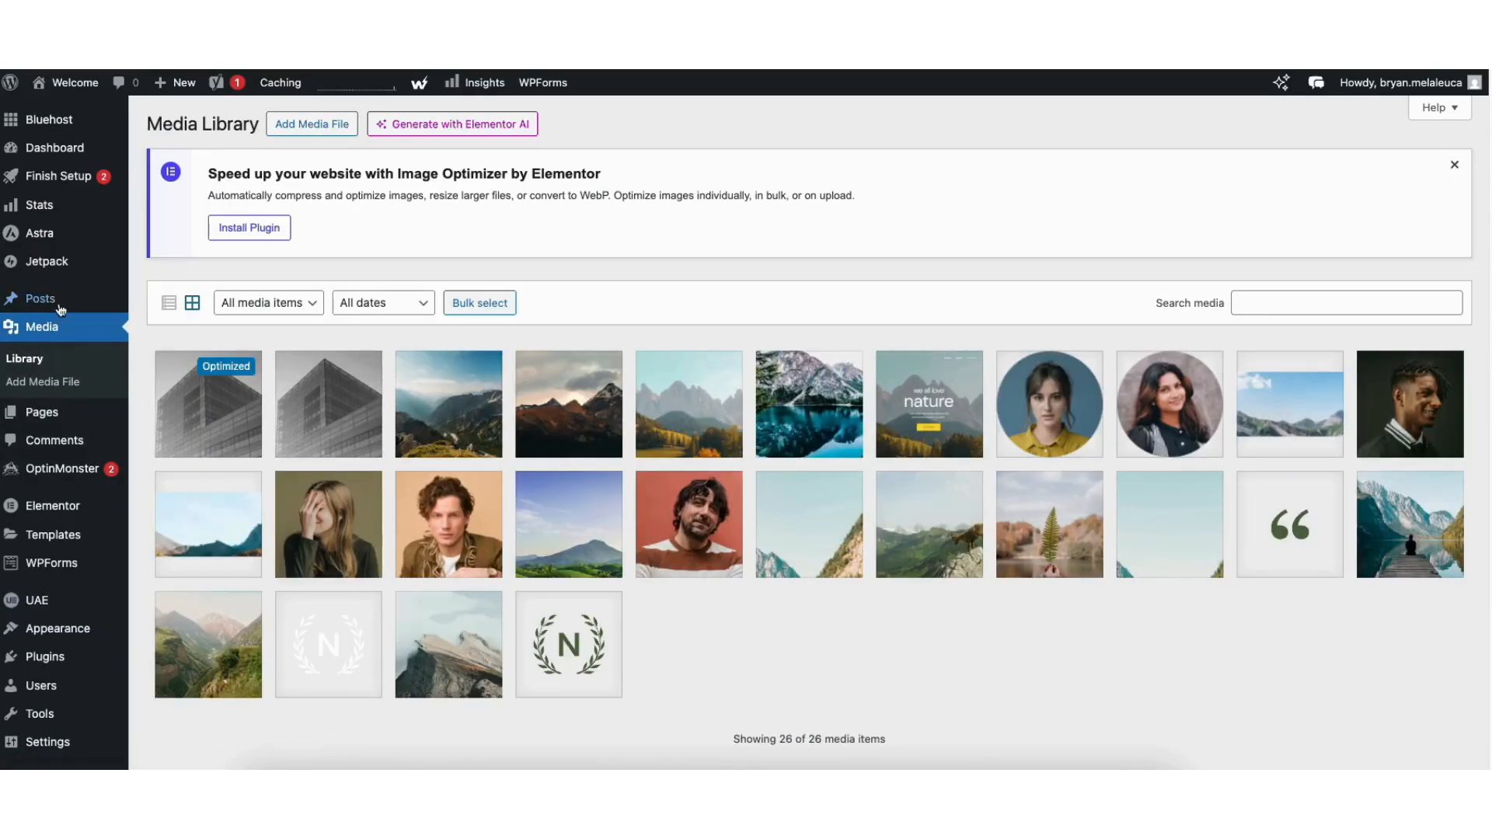
mouse_move(48, 302)
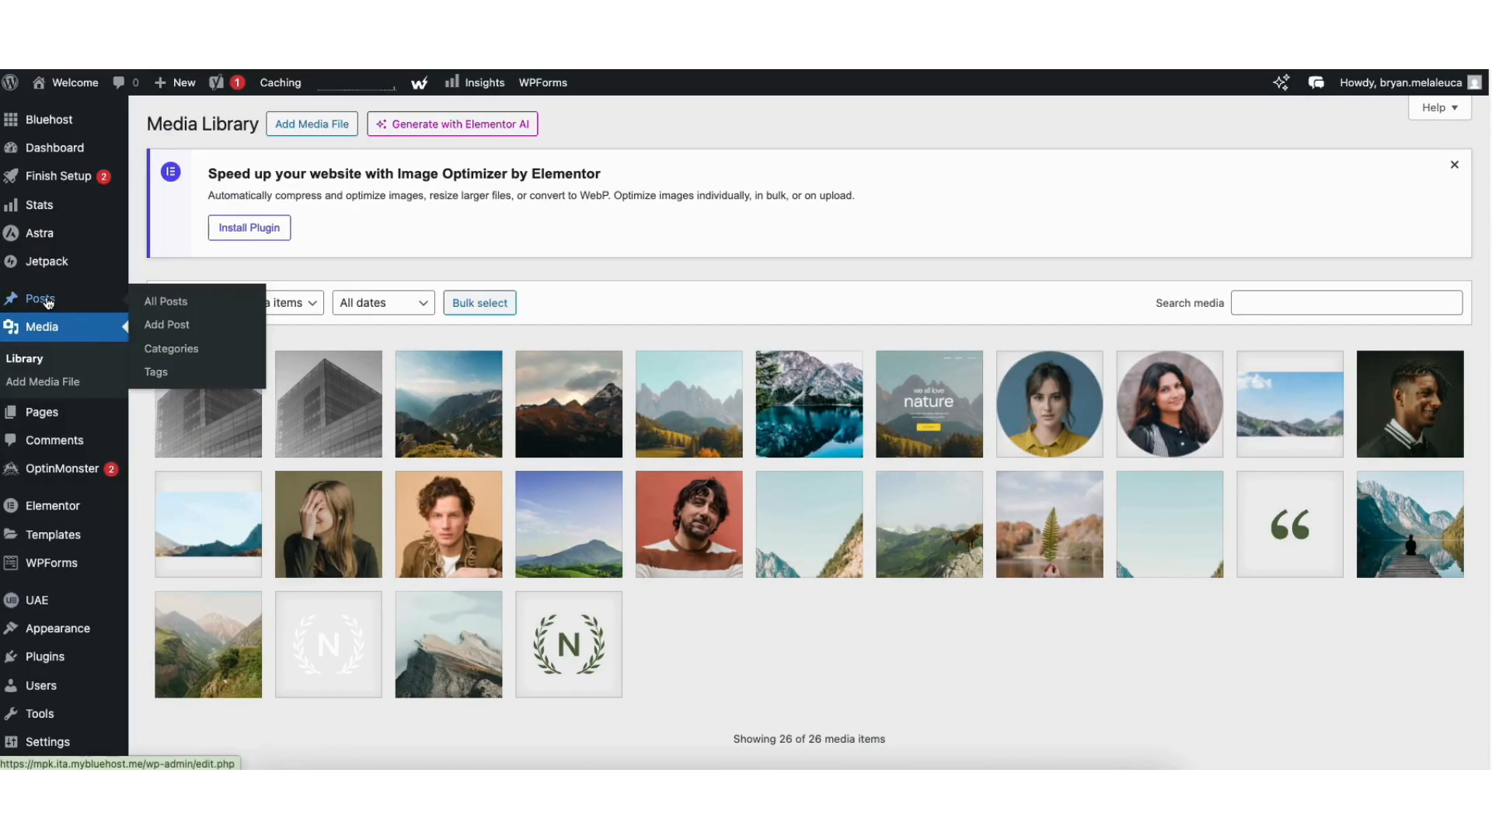
click(165, 303)
- Browse popular plugins on Add Plugins, where Elementor, Yoast SEO, WPForms and Jetpack are active
mouse_move(199, 289)
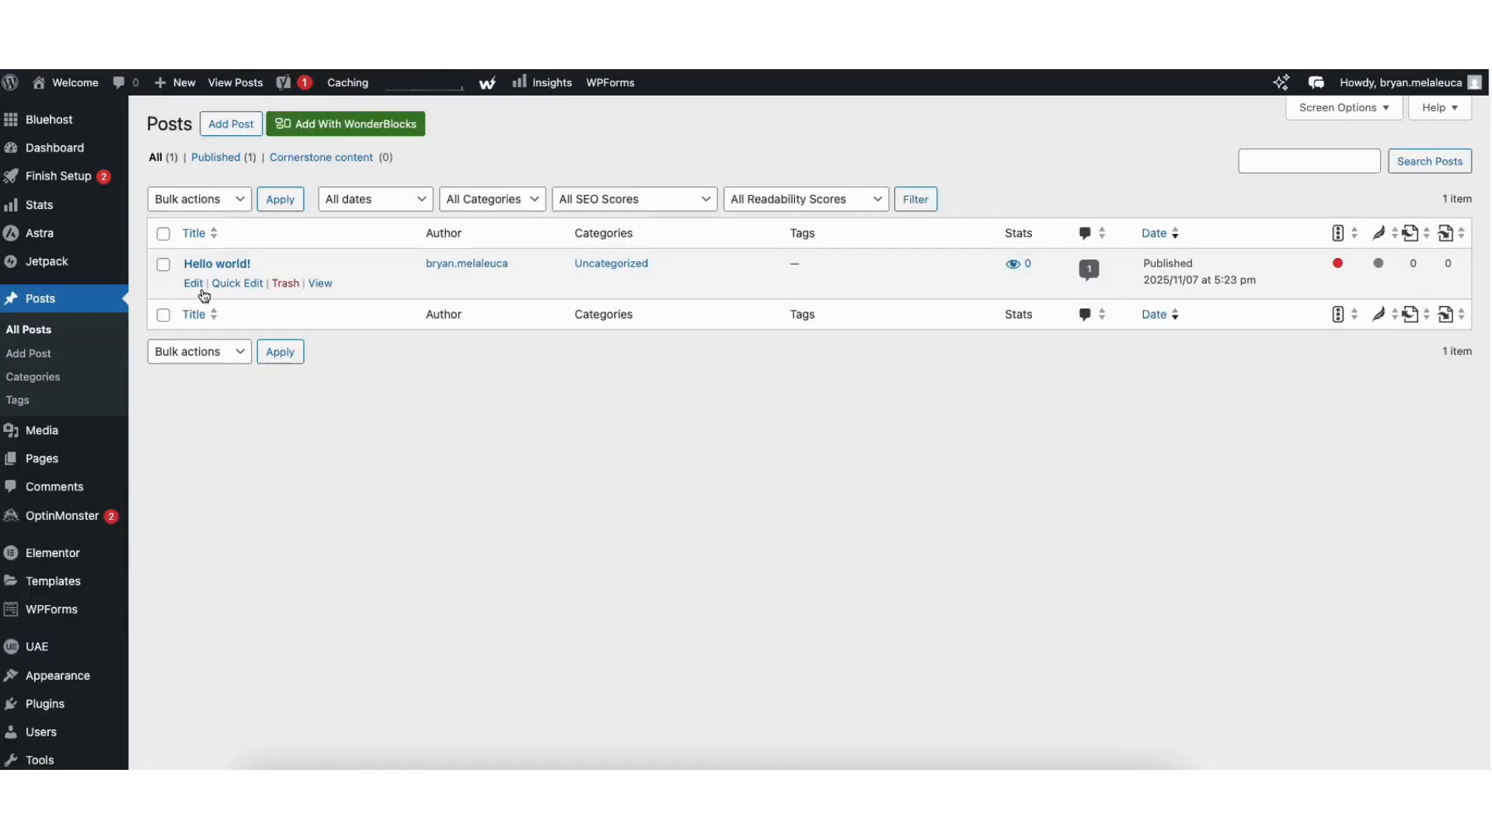
mouse_move(41, 707)
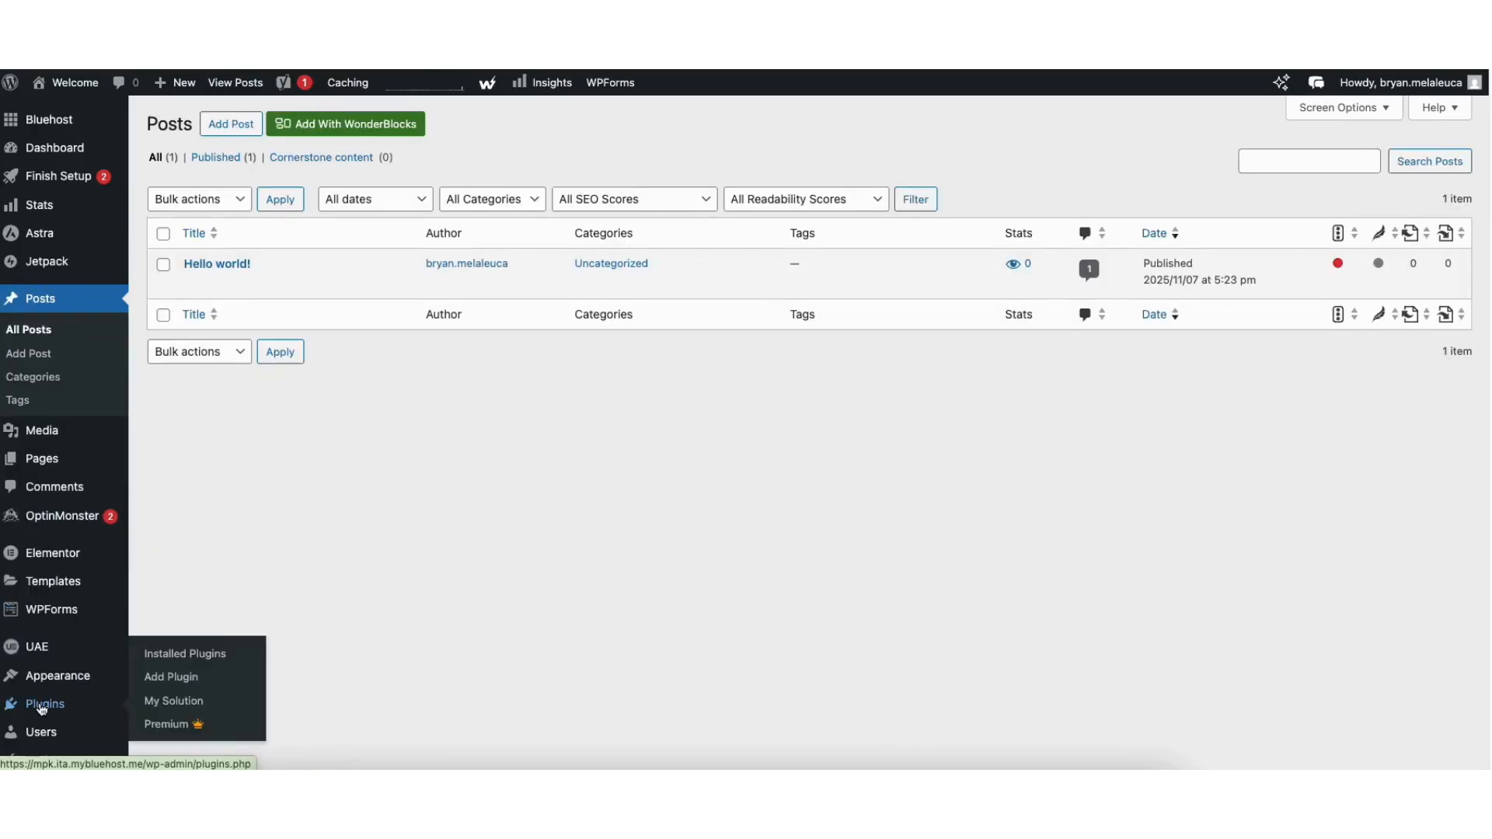
click(163, 677)
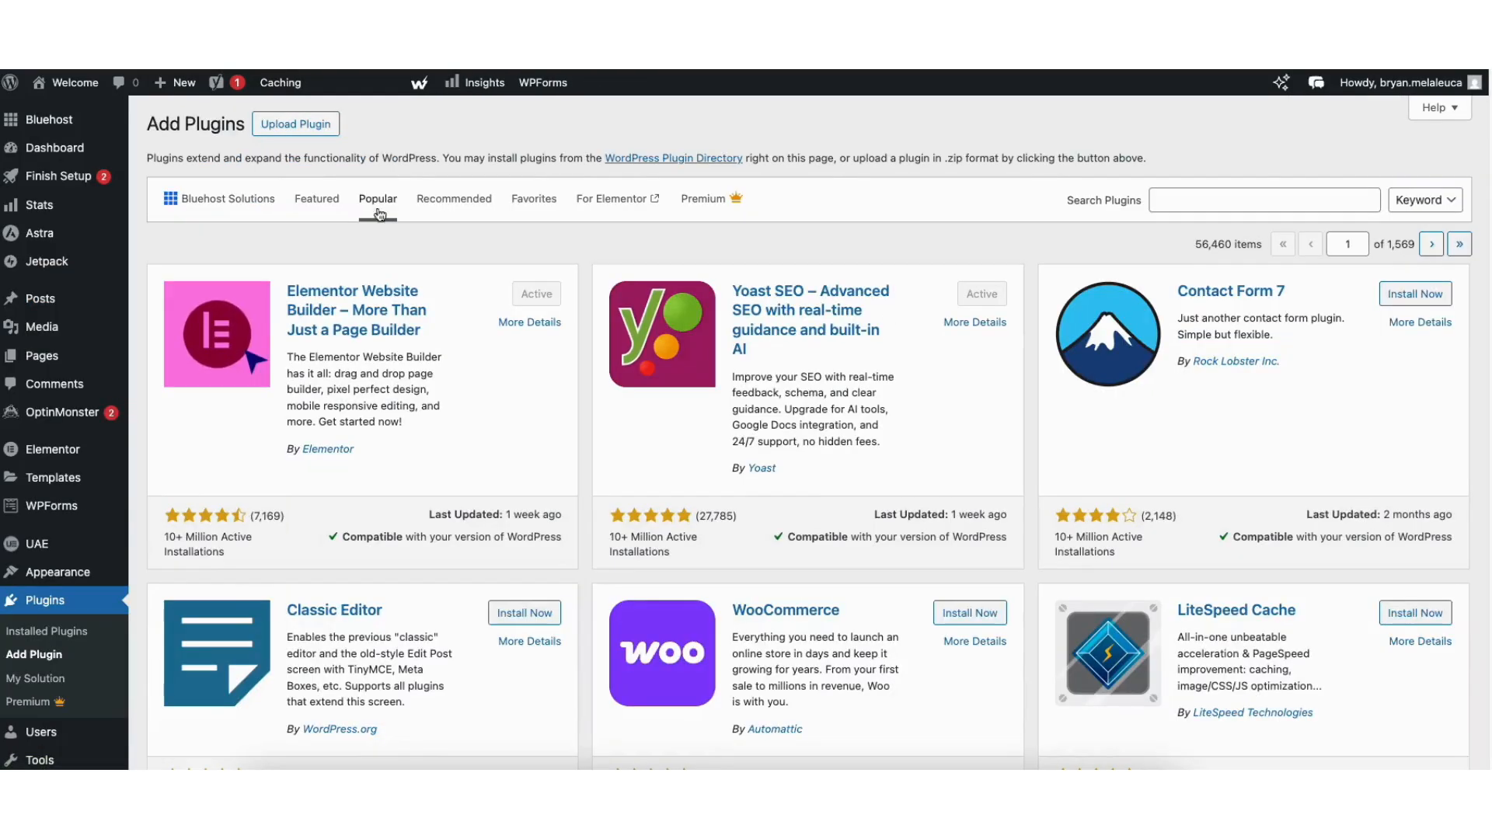
scroll(1468, 223, down, 4)
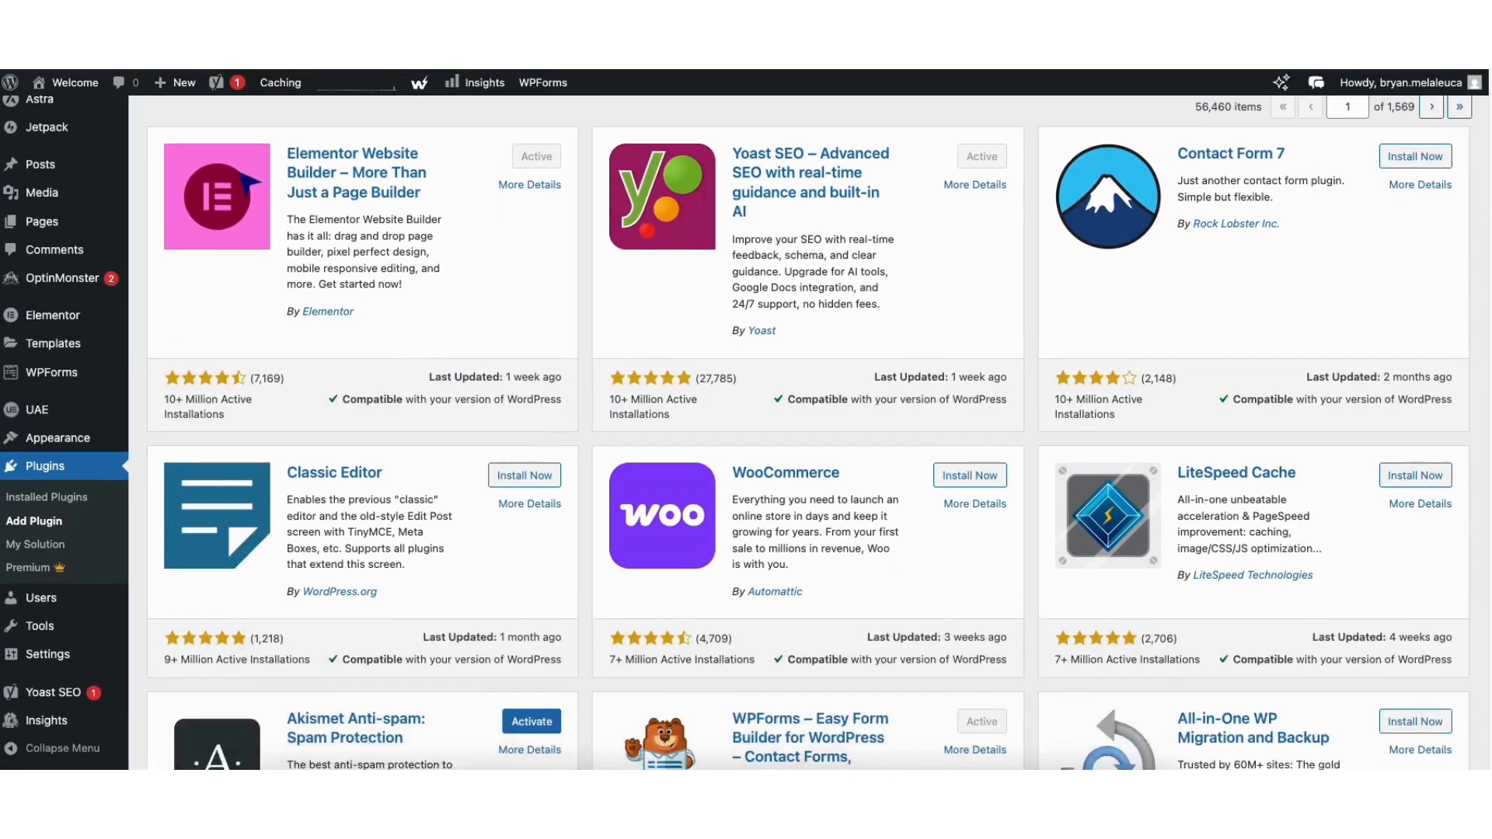
scroll(809, 433, down, 8)
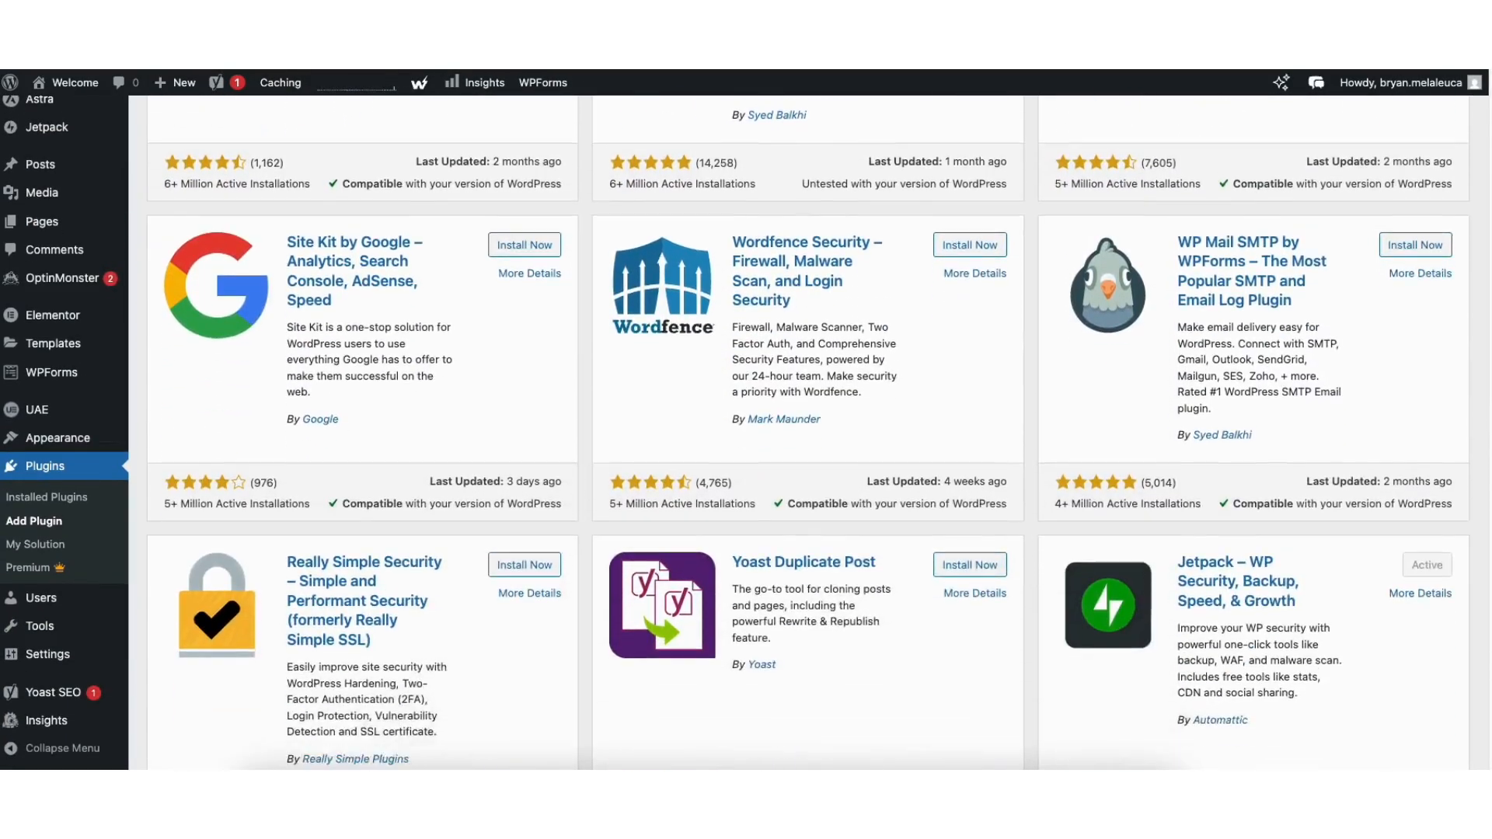
scroll(426, 458, down, 7)
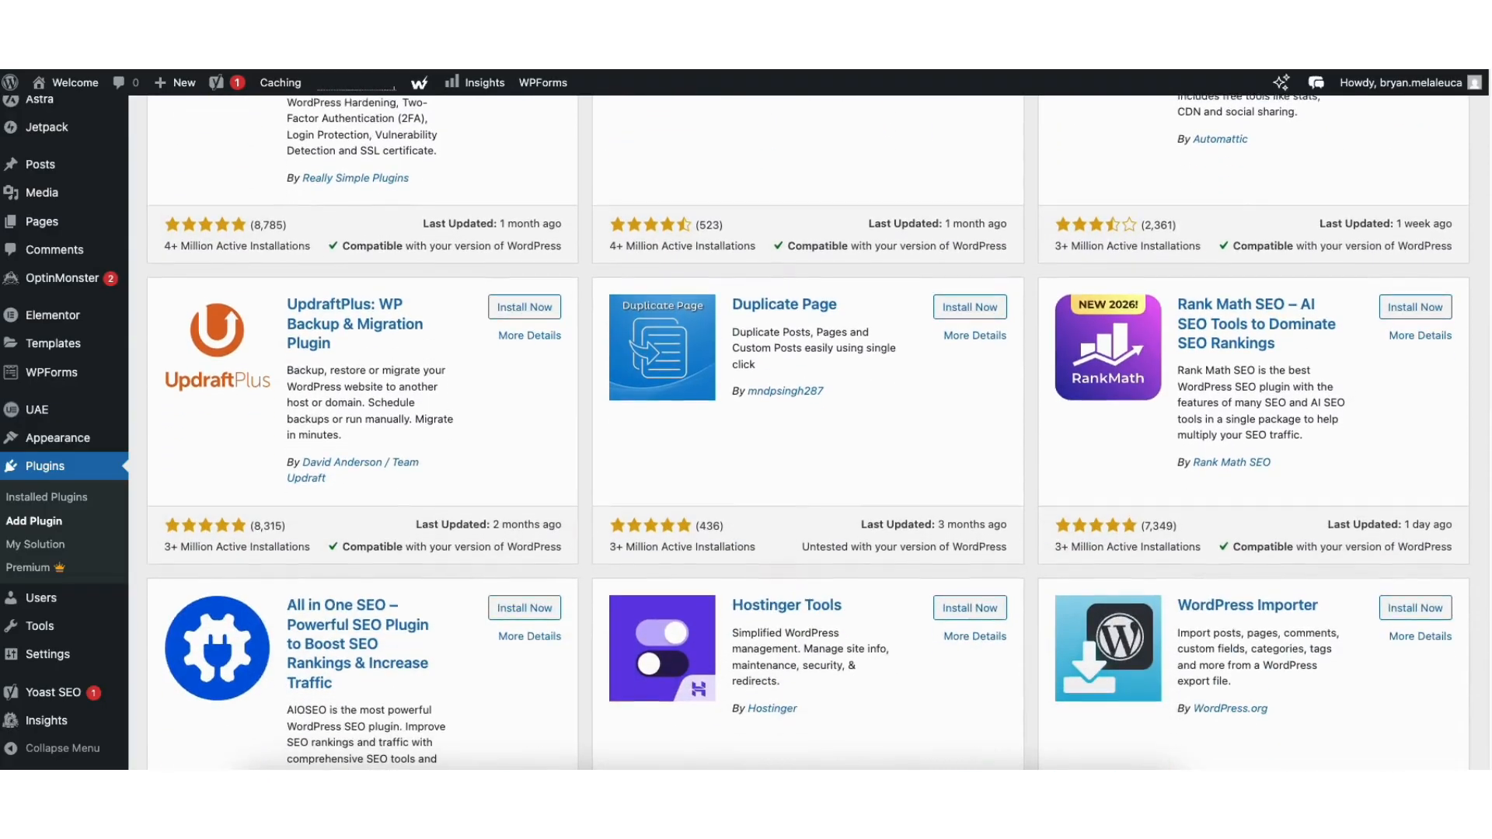
mouse_move(59, 446)
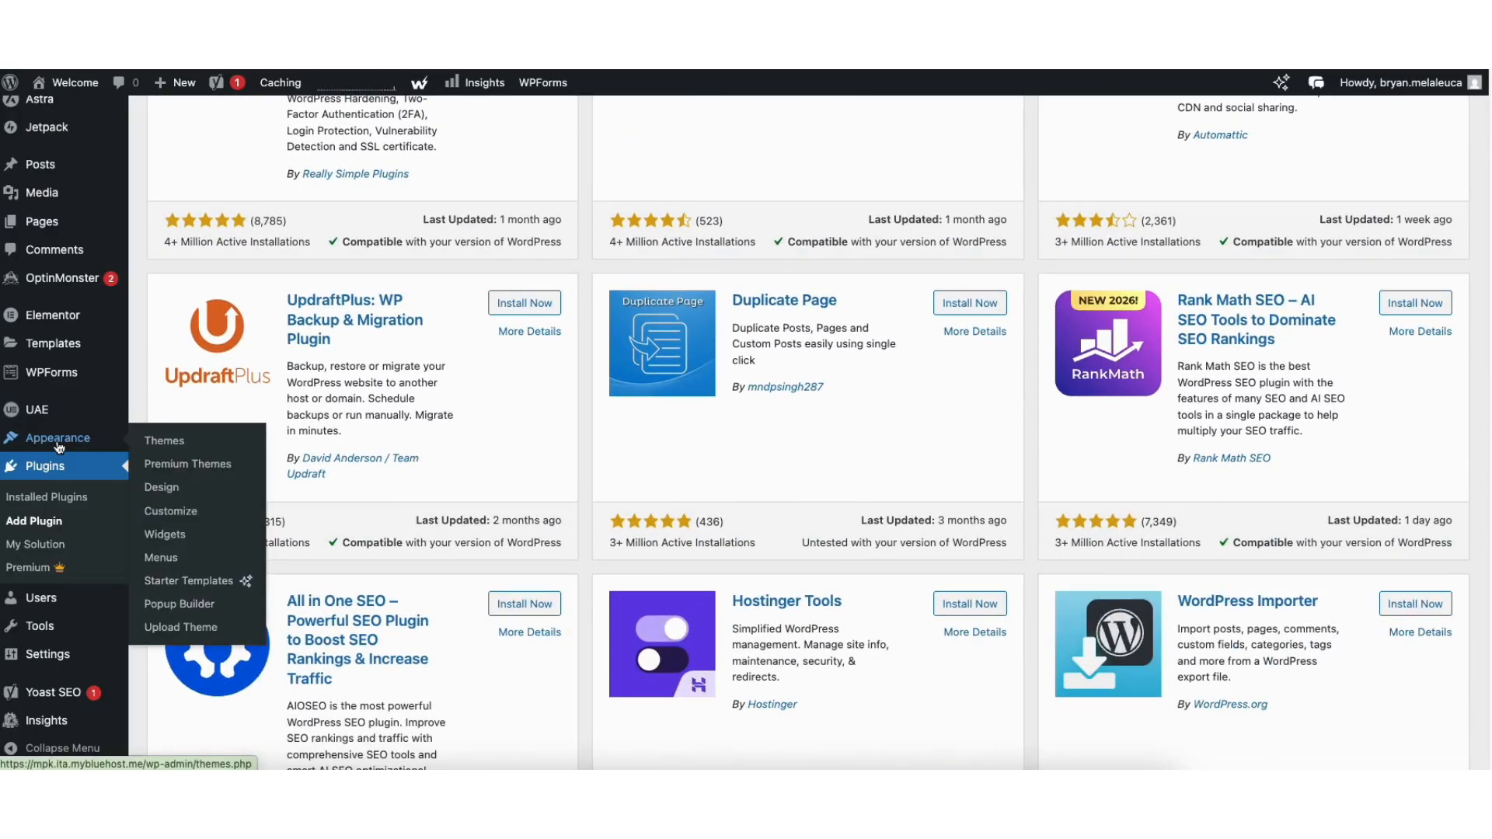
- In the Main Menu, drag Home to reorder, inspect About's label, and nest Services under About
click(161, 558)
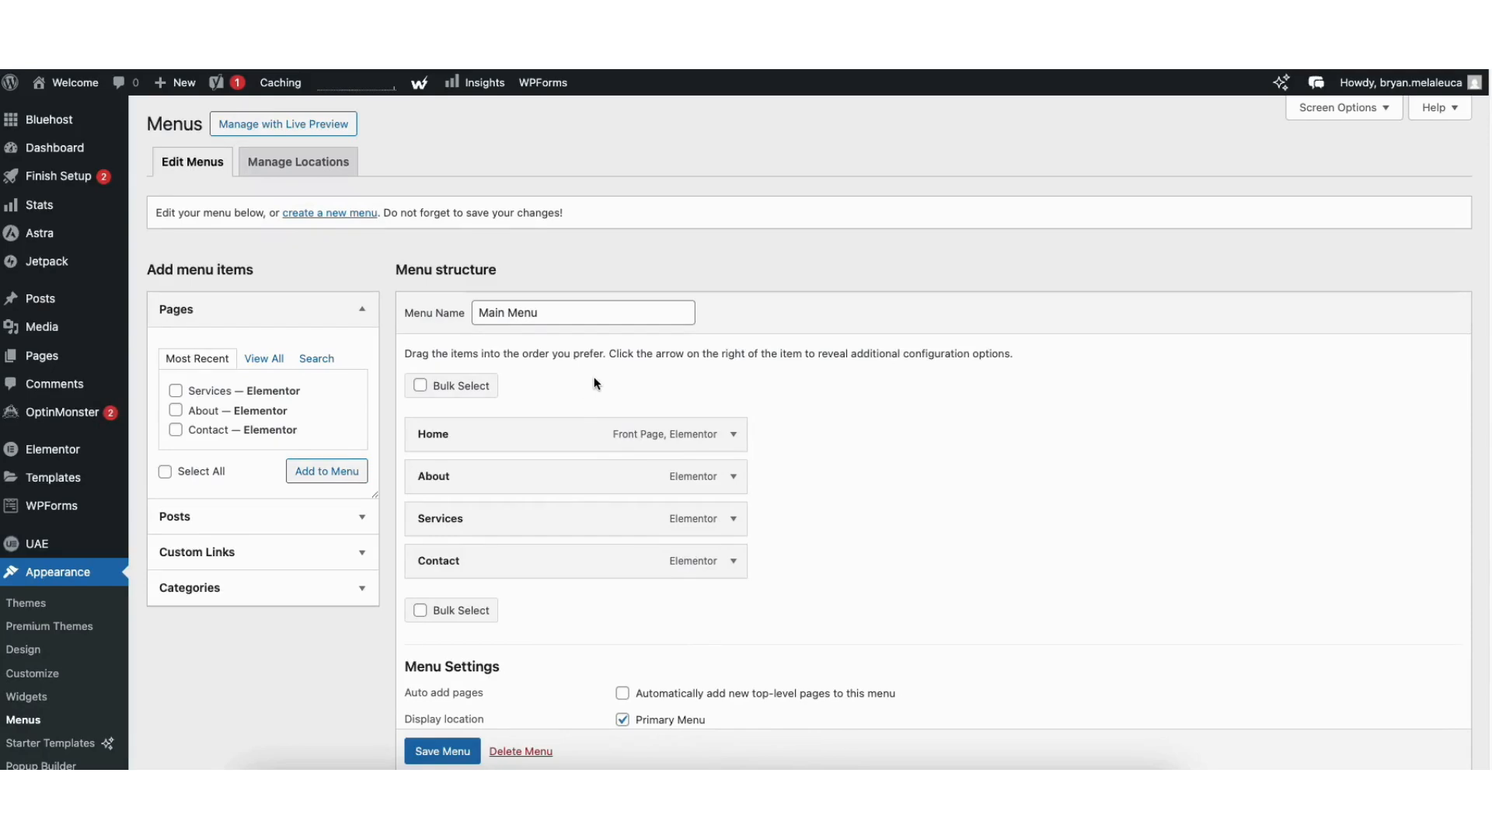
drag(513, 433, 487, 437)
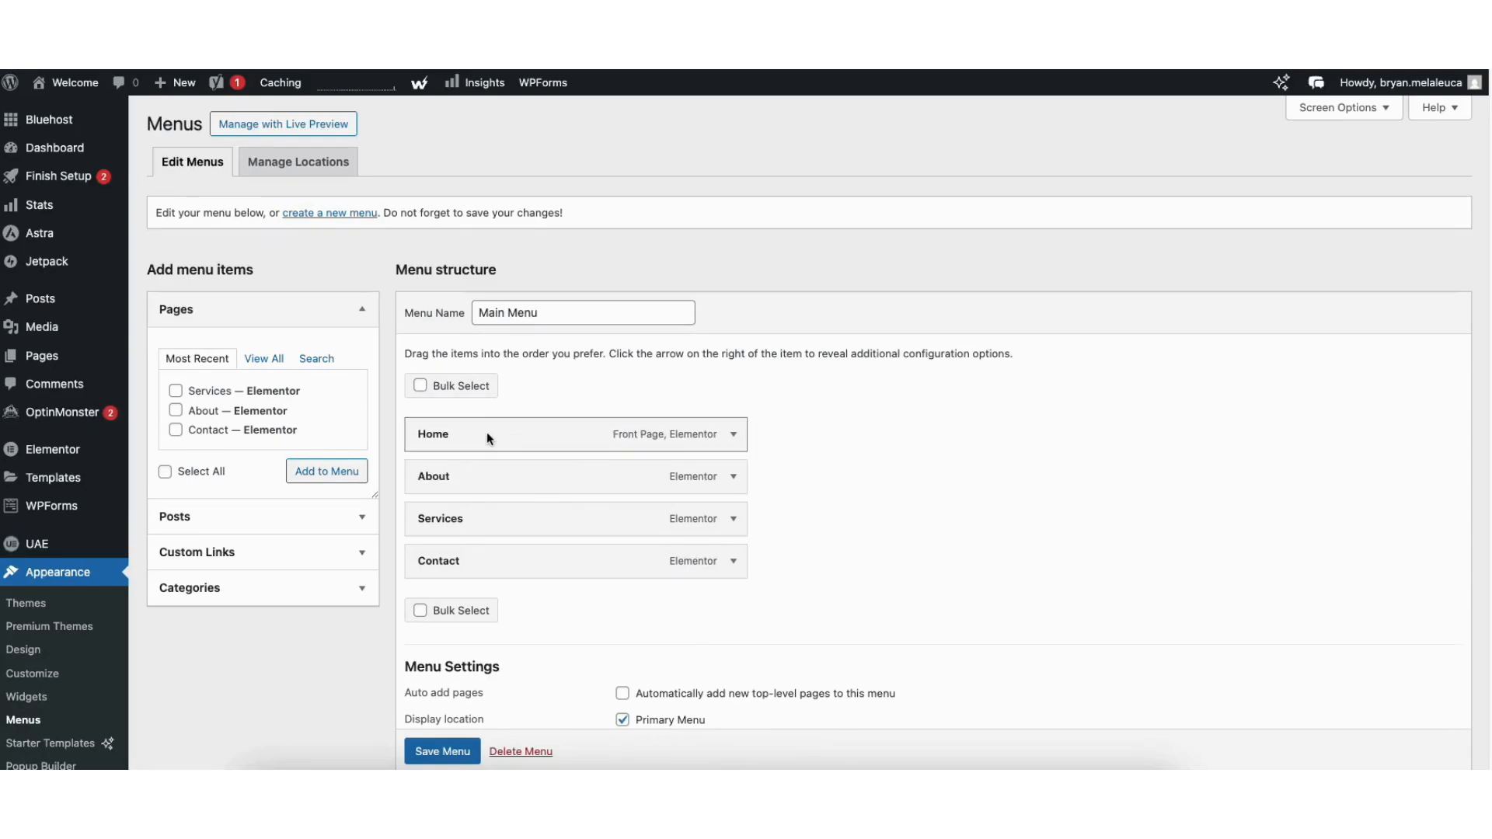
click(733, 477)
double_click(464, 538)
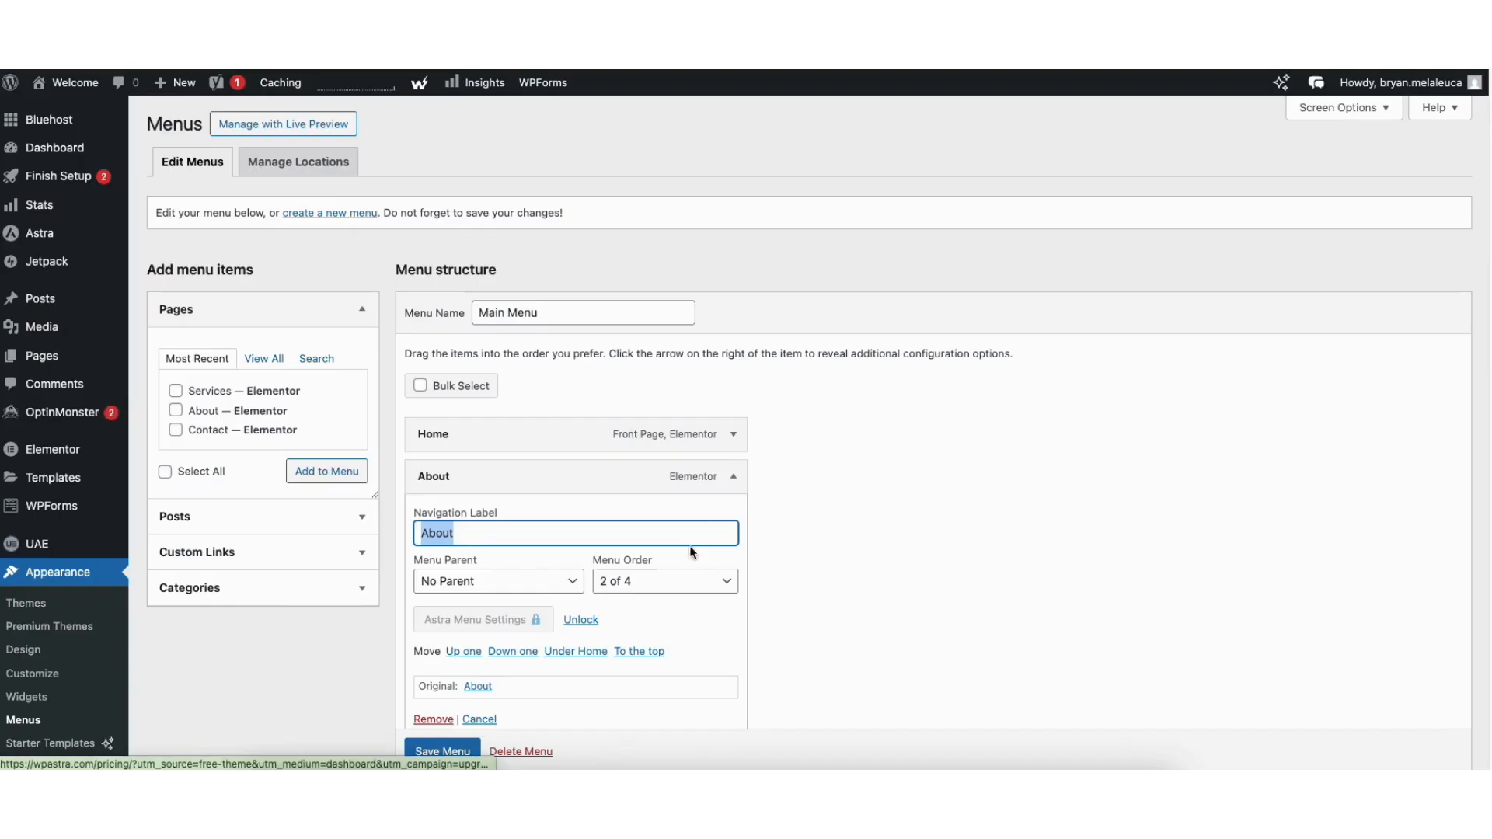
click(734, 476)
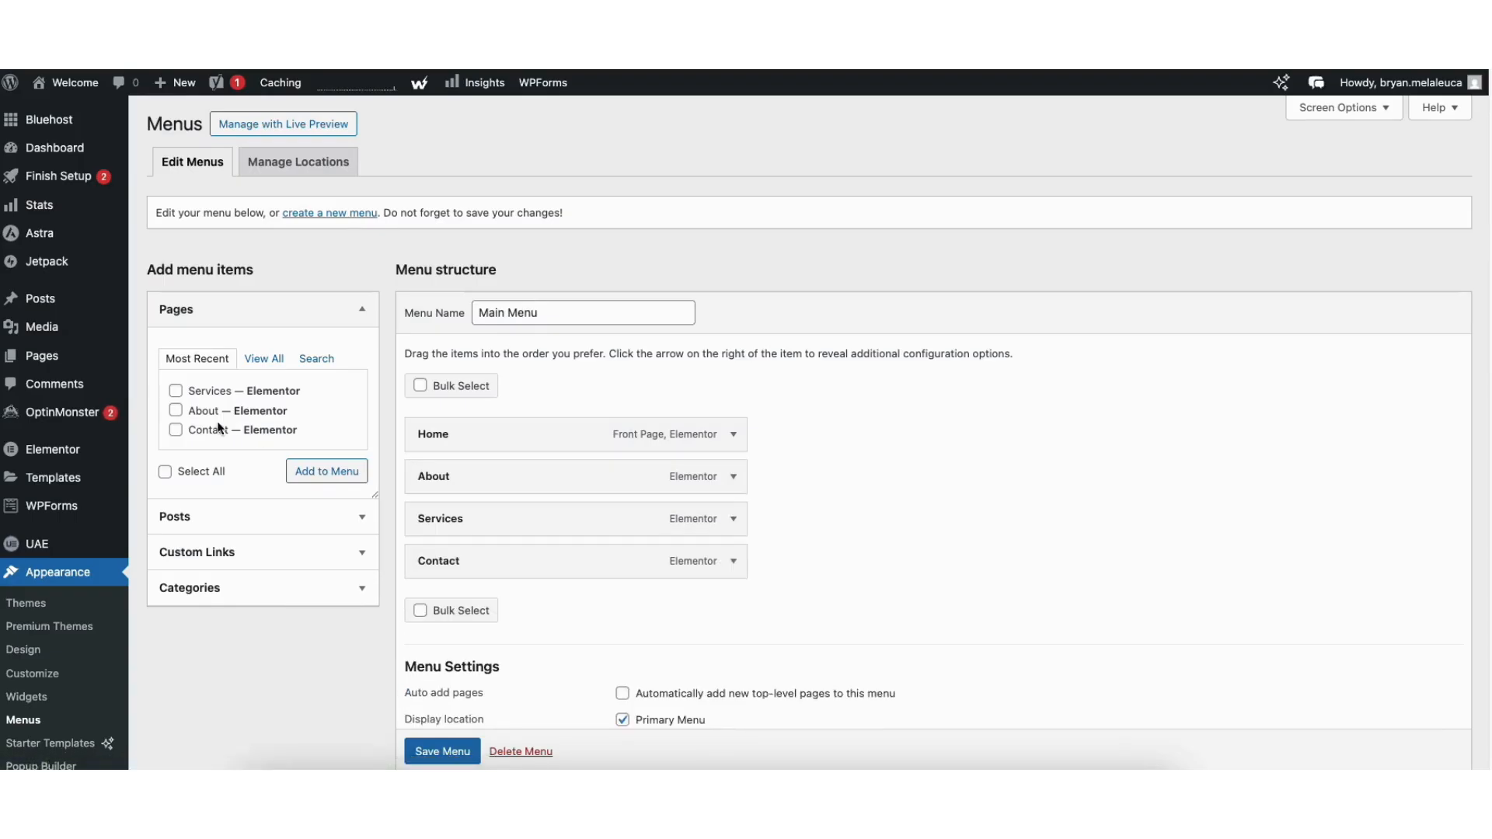
mouse_move(459, 517)
mouse_down()
mouse_move(502, 515)
mouse_move(471, 516)
mouse_up()
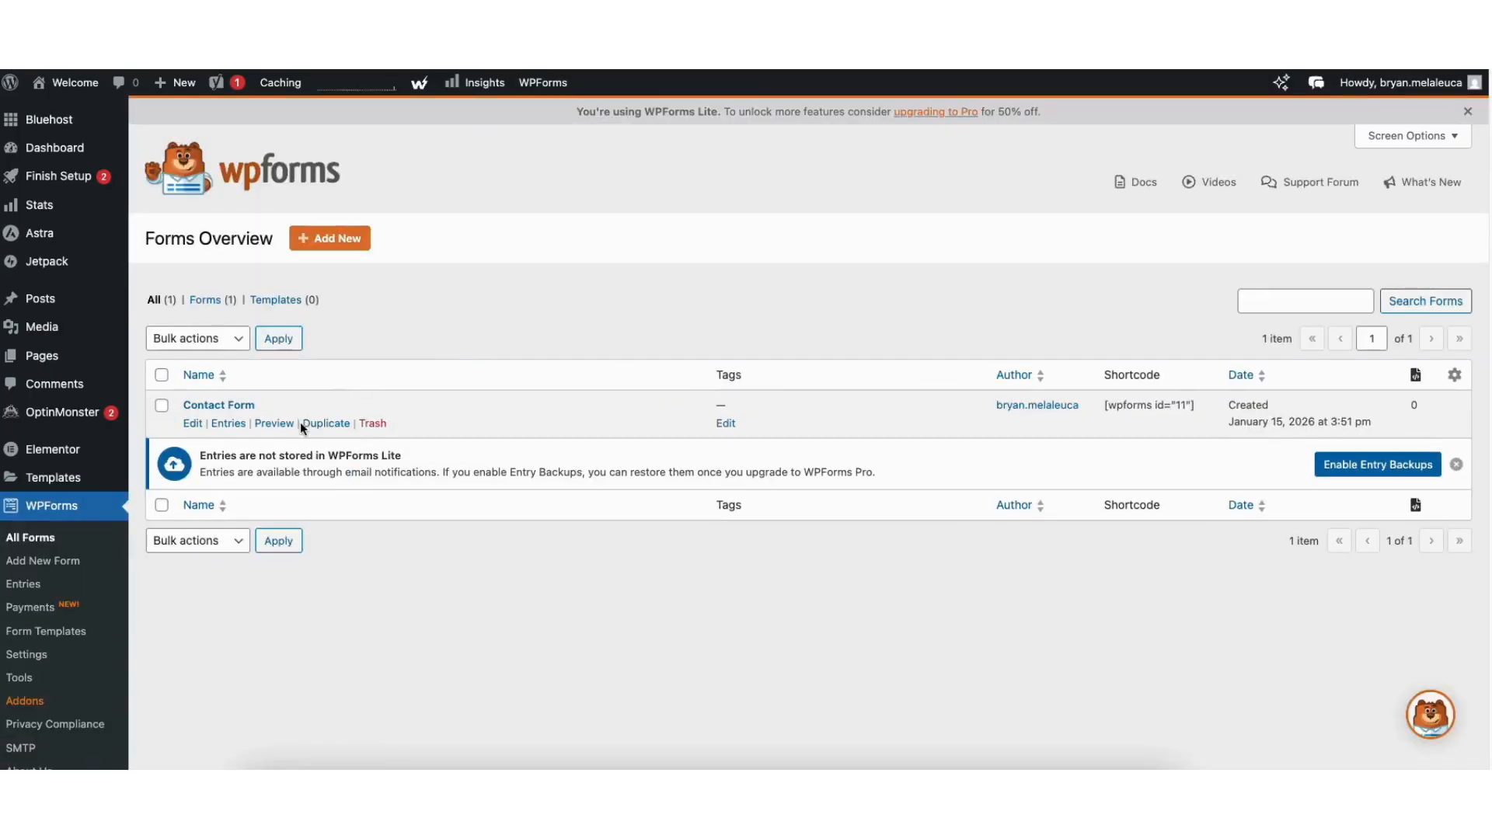
- Open the Contact Form in WPForms and select its Your Name field to view its options
click(191, 423)
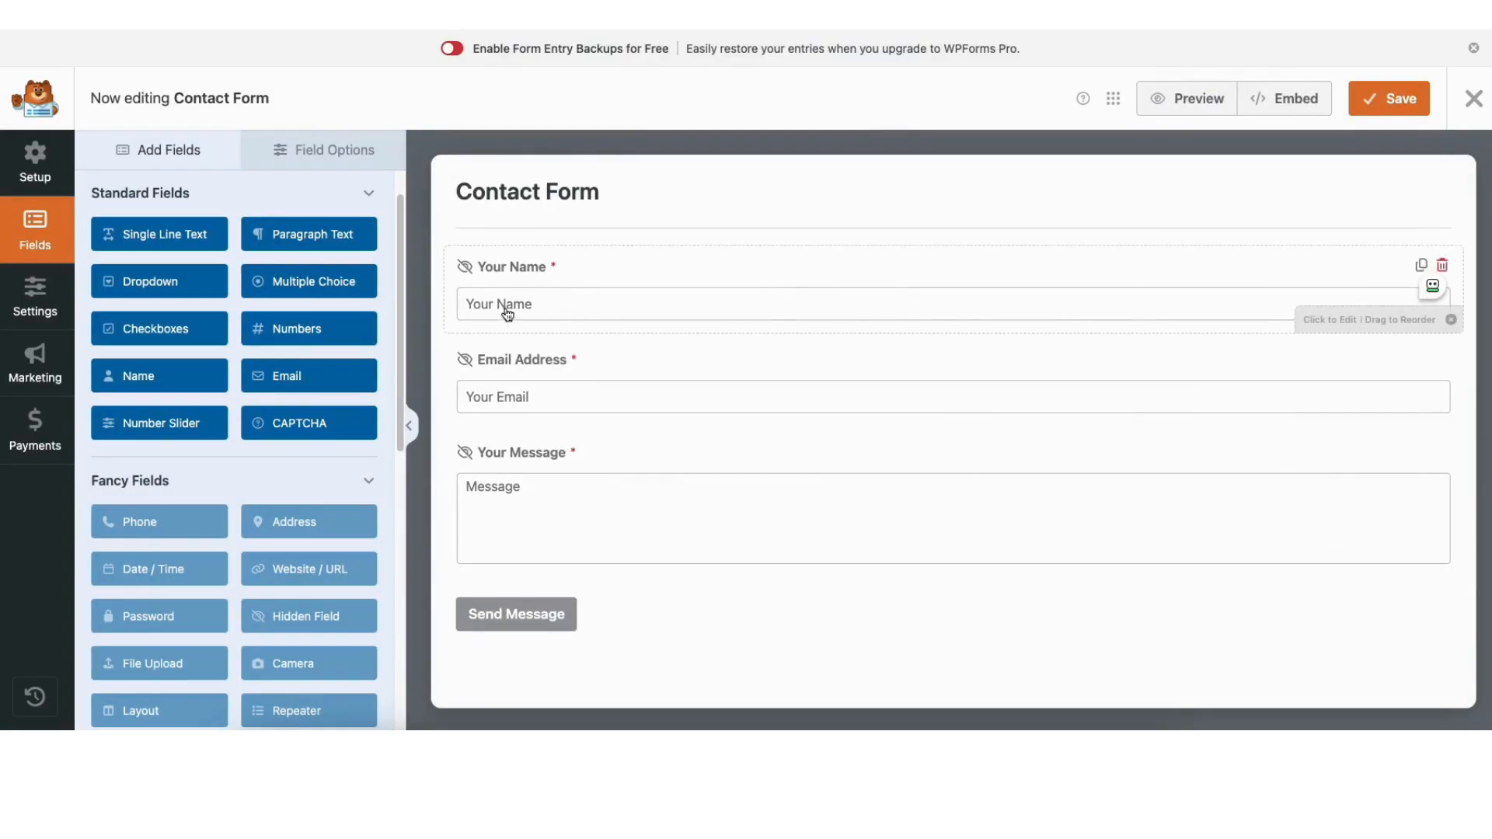
mouse_move(507, 313)
mouse_down()
mouse_move(497, 386)
mouse_move(507, 306)
mouse_up()
click(507, 307)
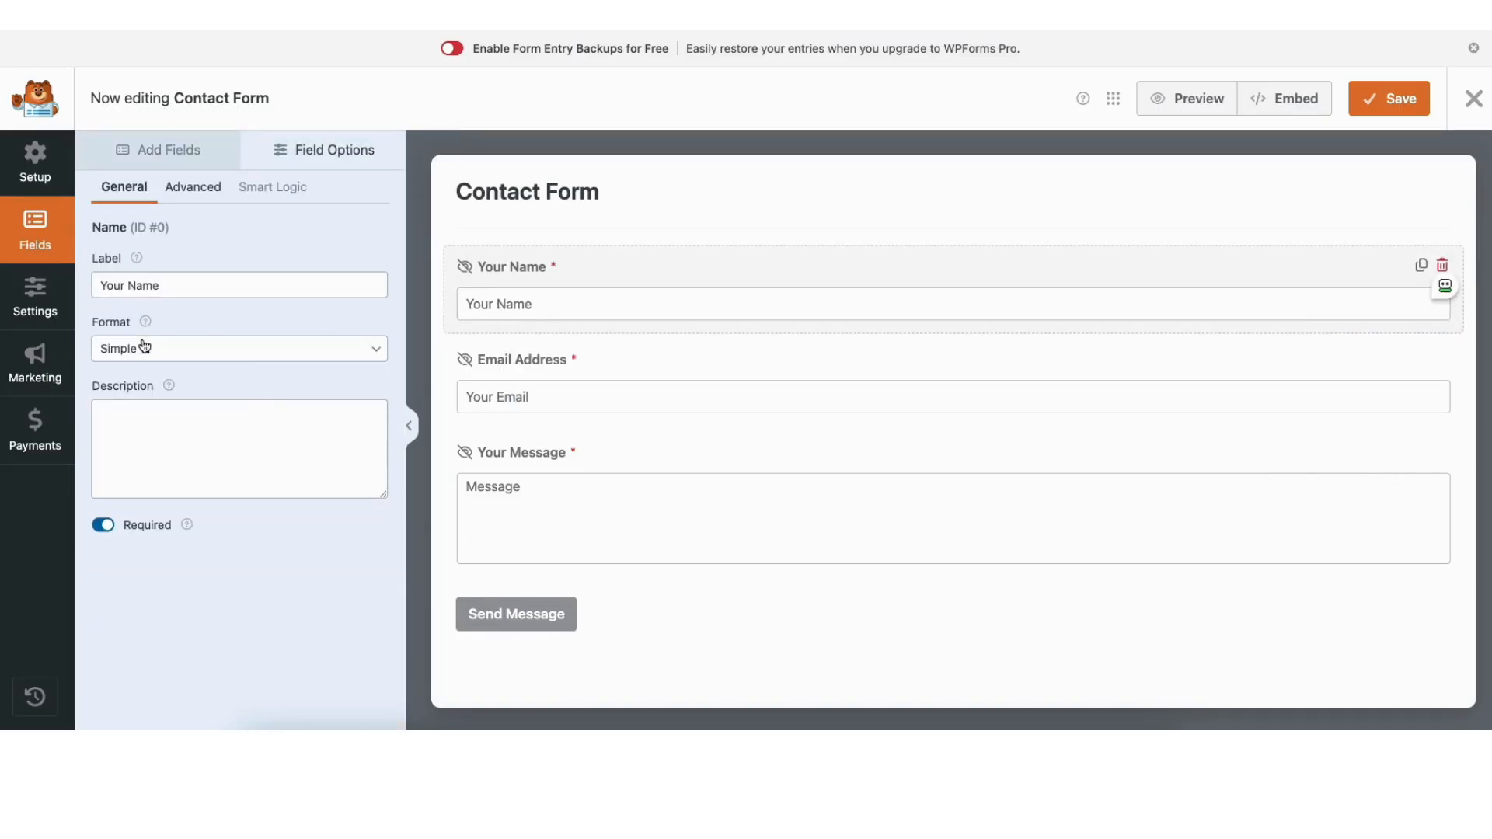
- Browse the form's Settings: spam protection and security, notifications, and confirmations
click(35, 299)
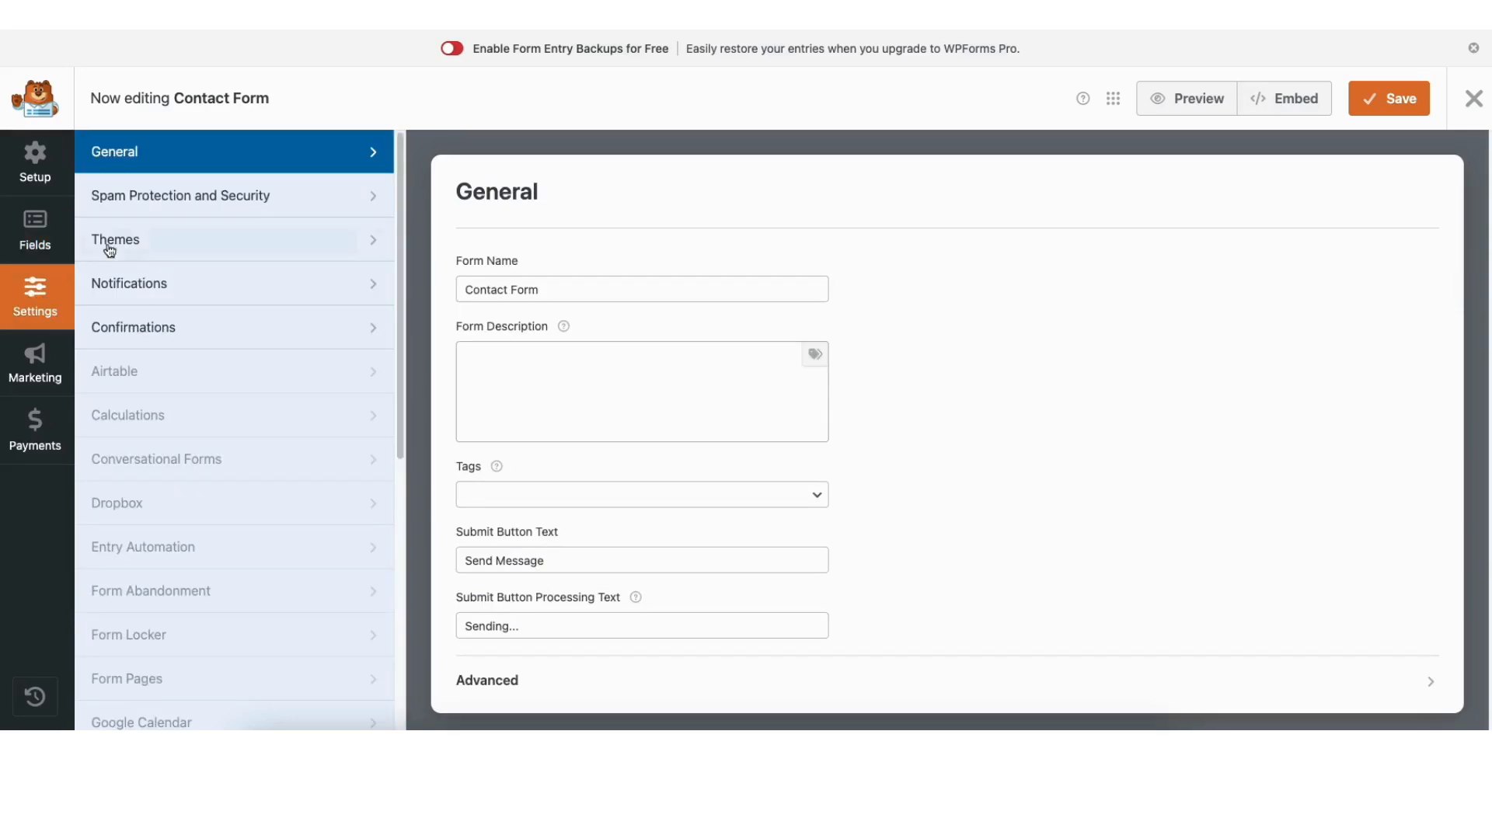
click(174, 200)
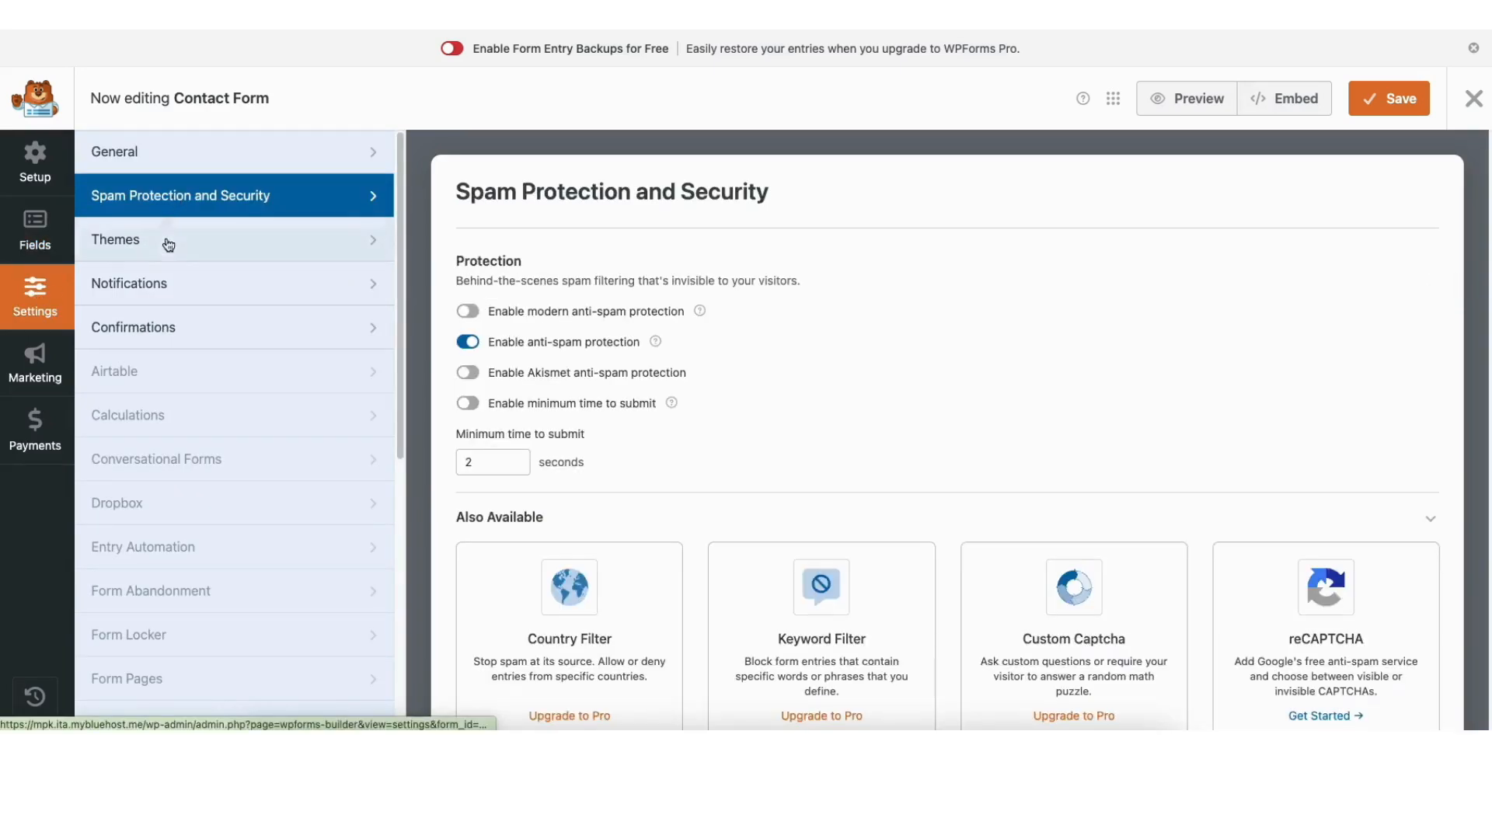
click(164, 285)
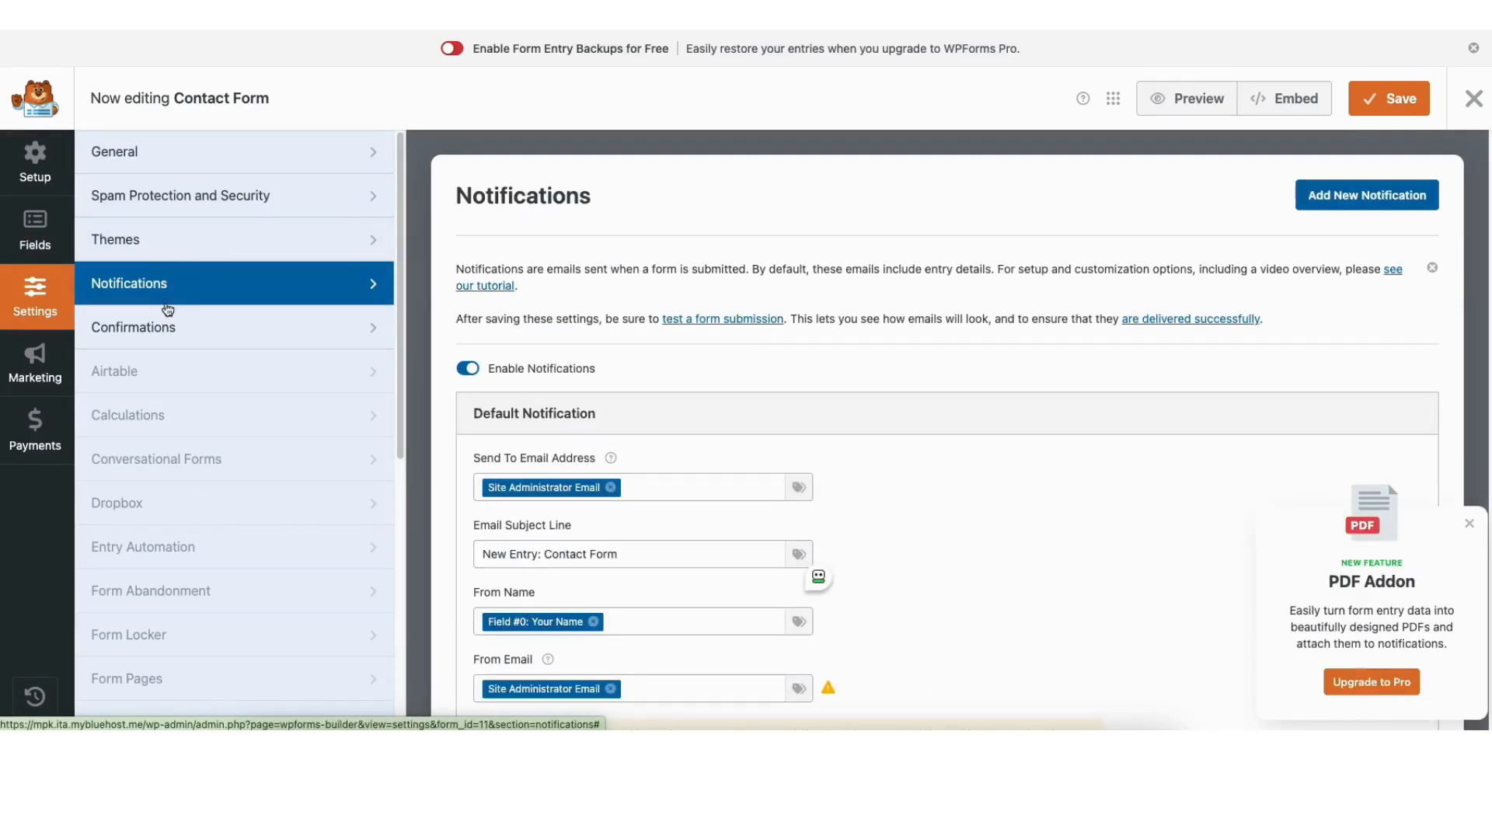
click(177, 337)
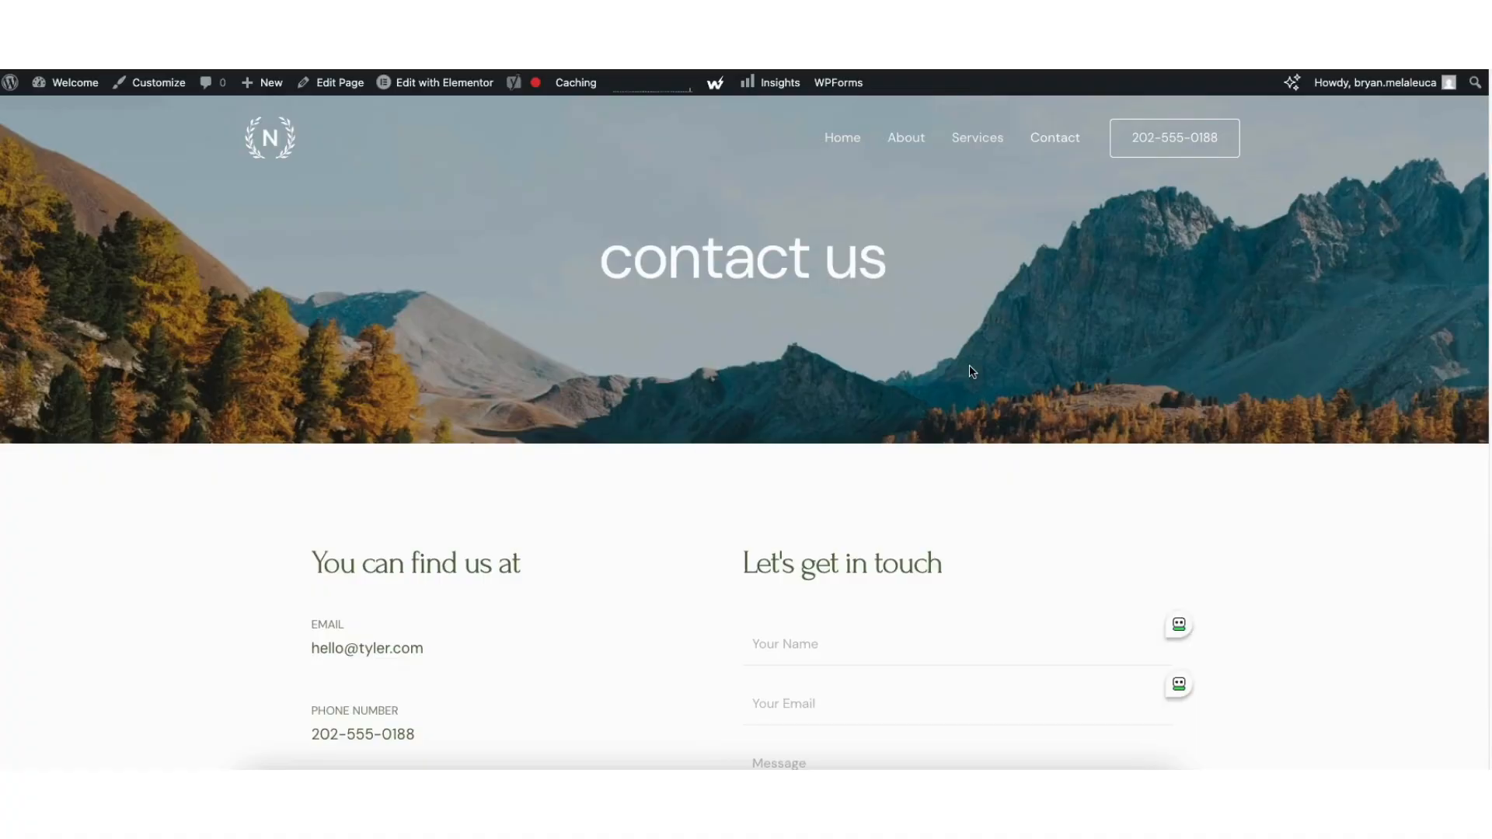
- Add a Google Maps widget to the Contact page's empty section with zoom 9 and about 293 px height
click(420, 82)
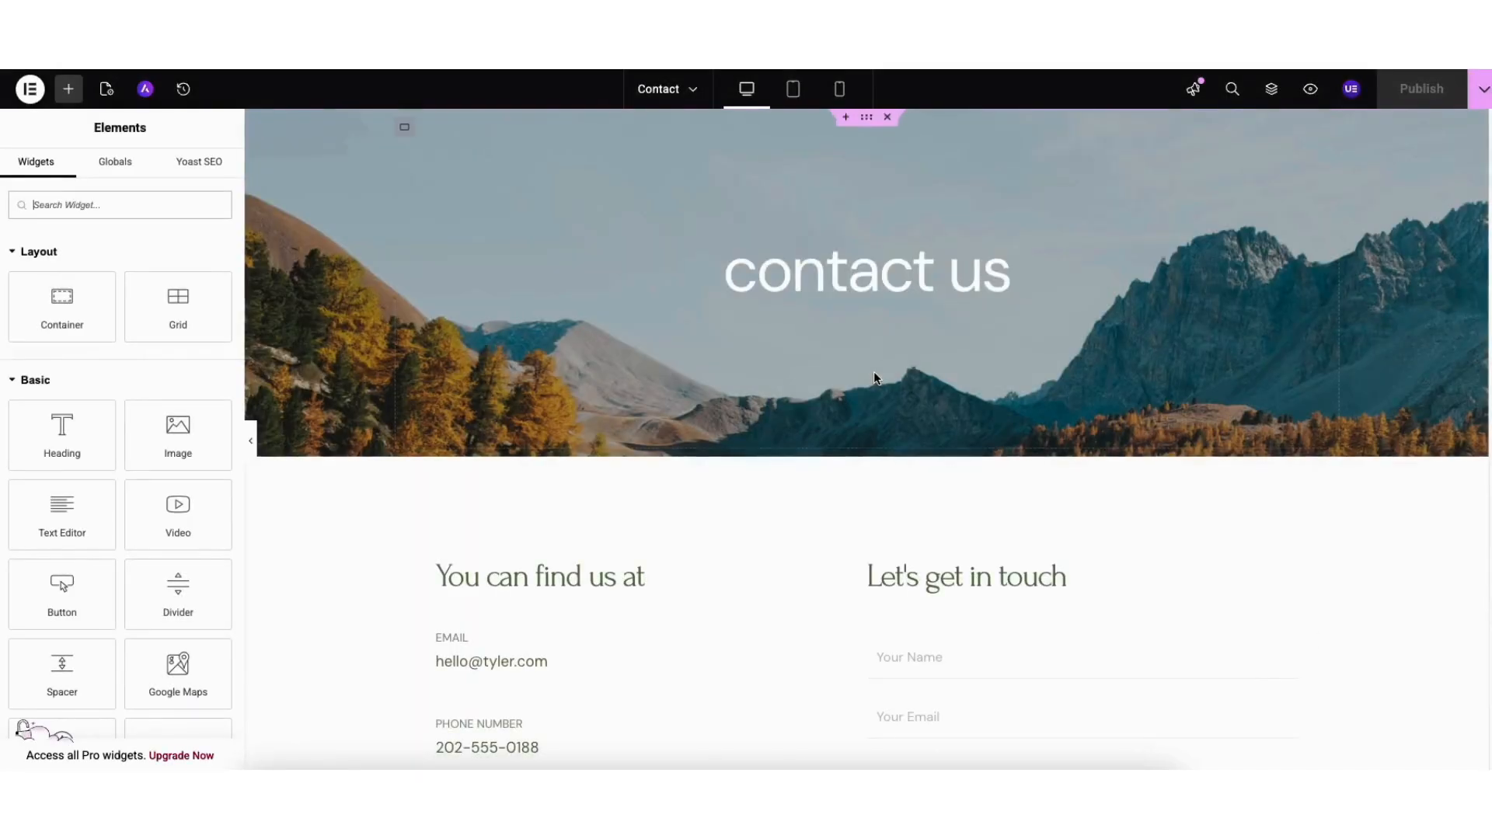
scroll(1466, 363, down, 10)
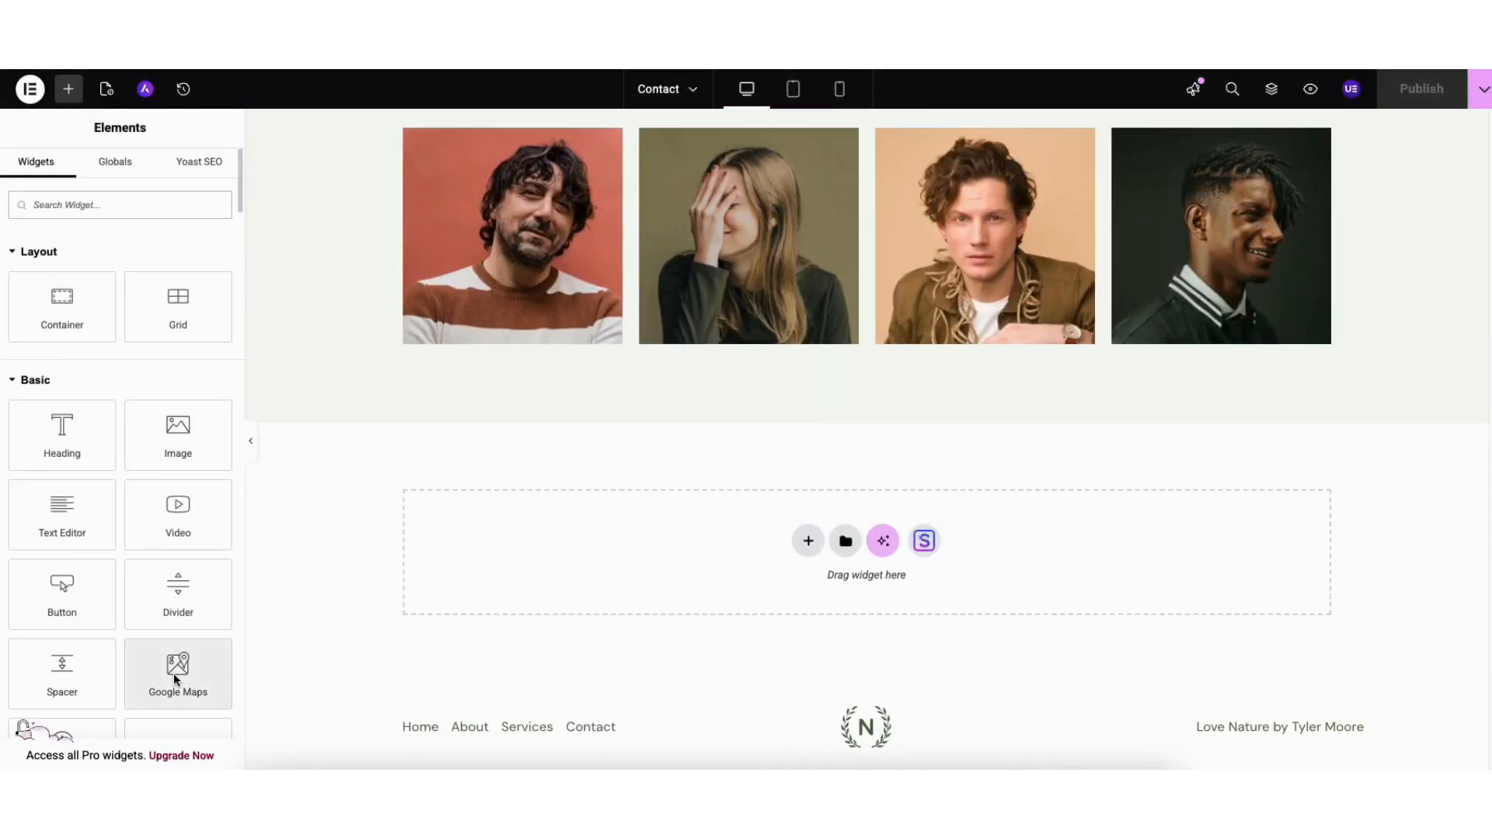
drag(174, 677, 753, 536)
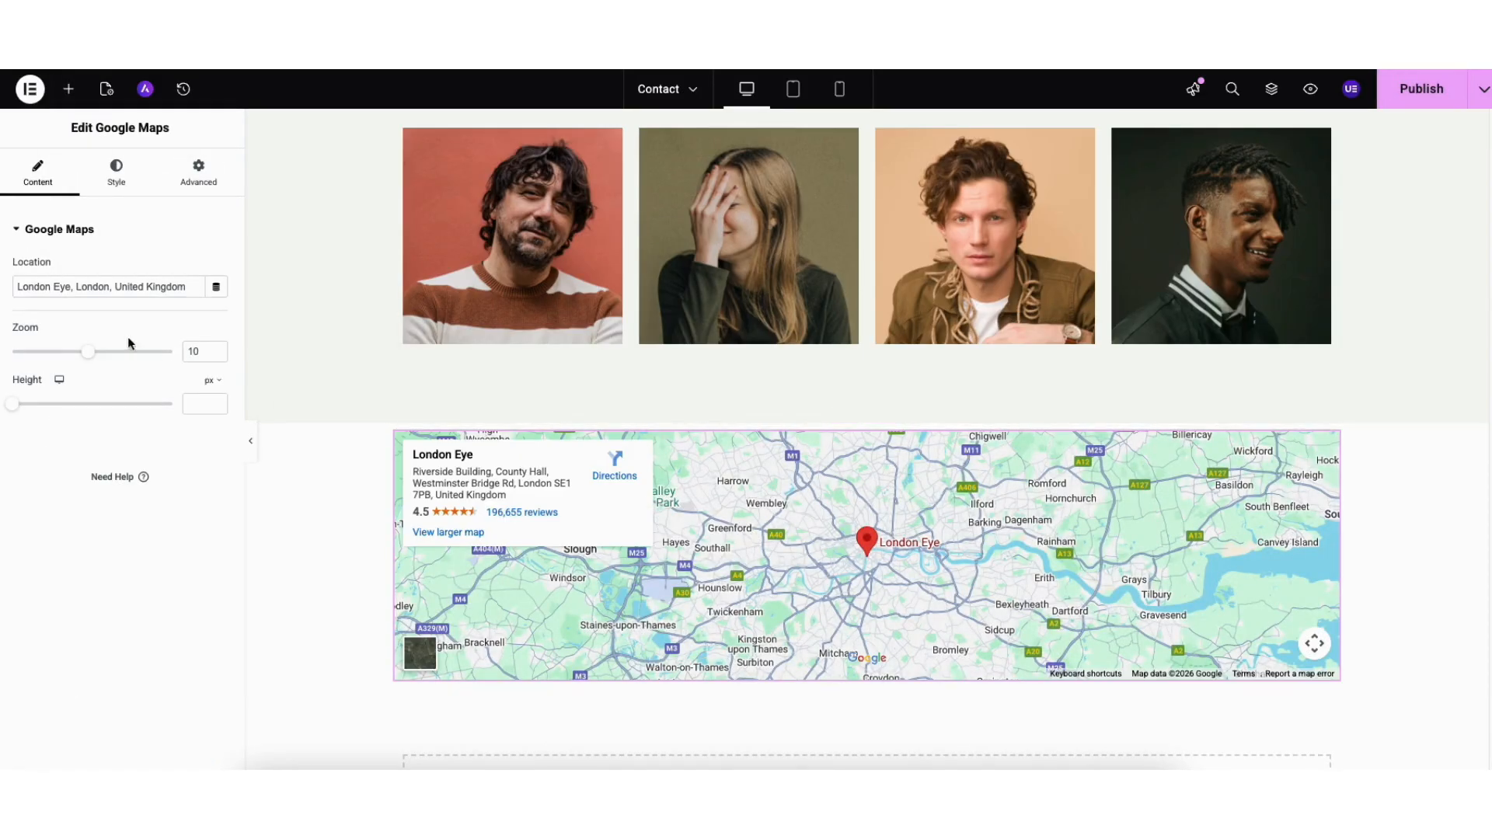
drag(24, 289, 113, 289)
drag(85, 356, 76, 349)
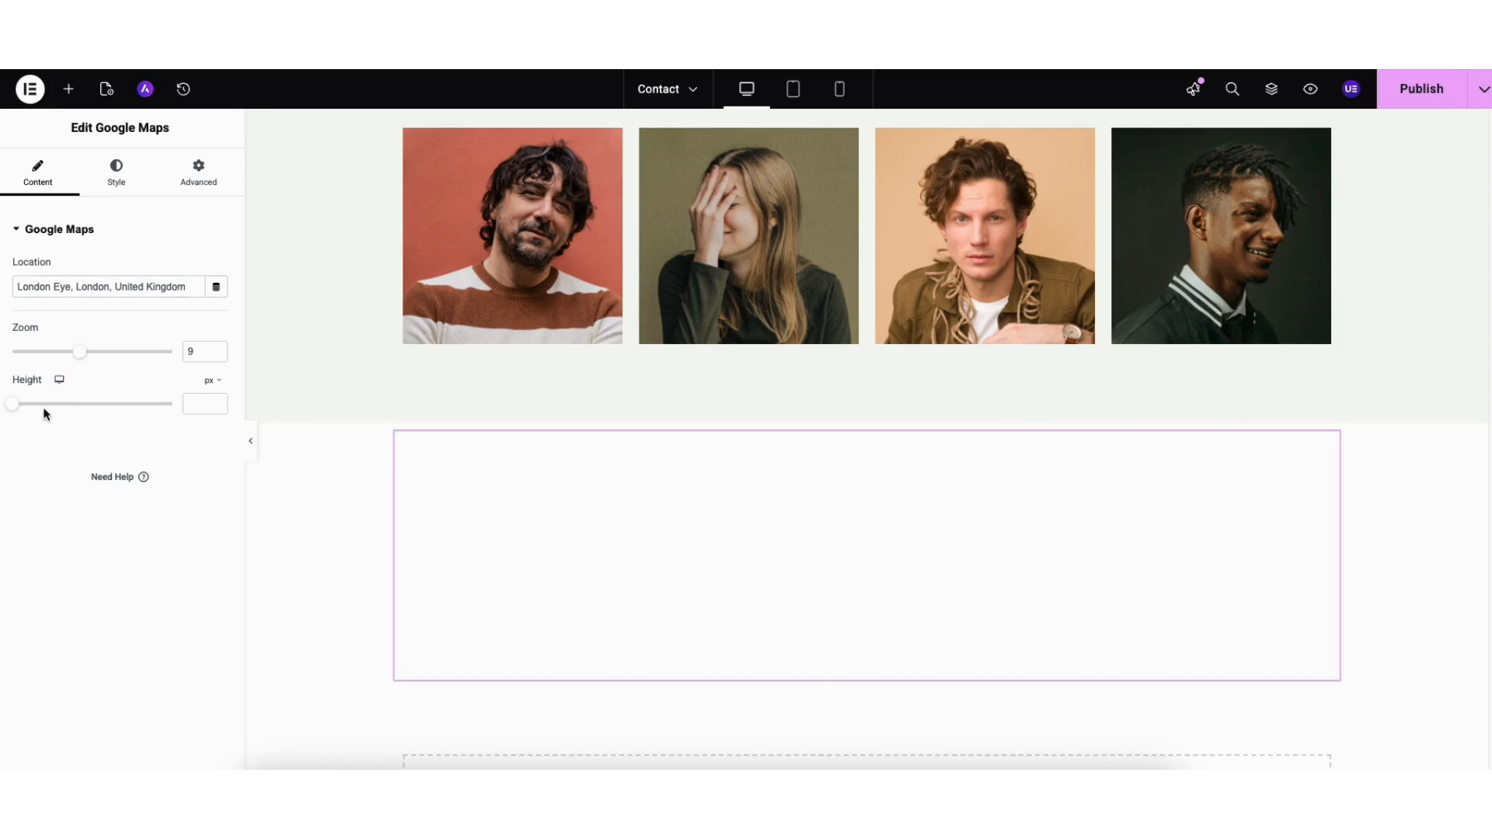
mouse_move(13, 403)
mouse_down()
mouse_move(63, 403)
mouse_move(42, 404)
mouse_up()
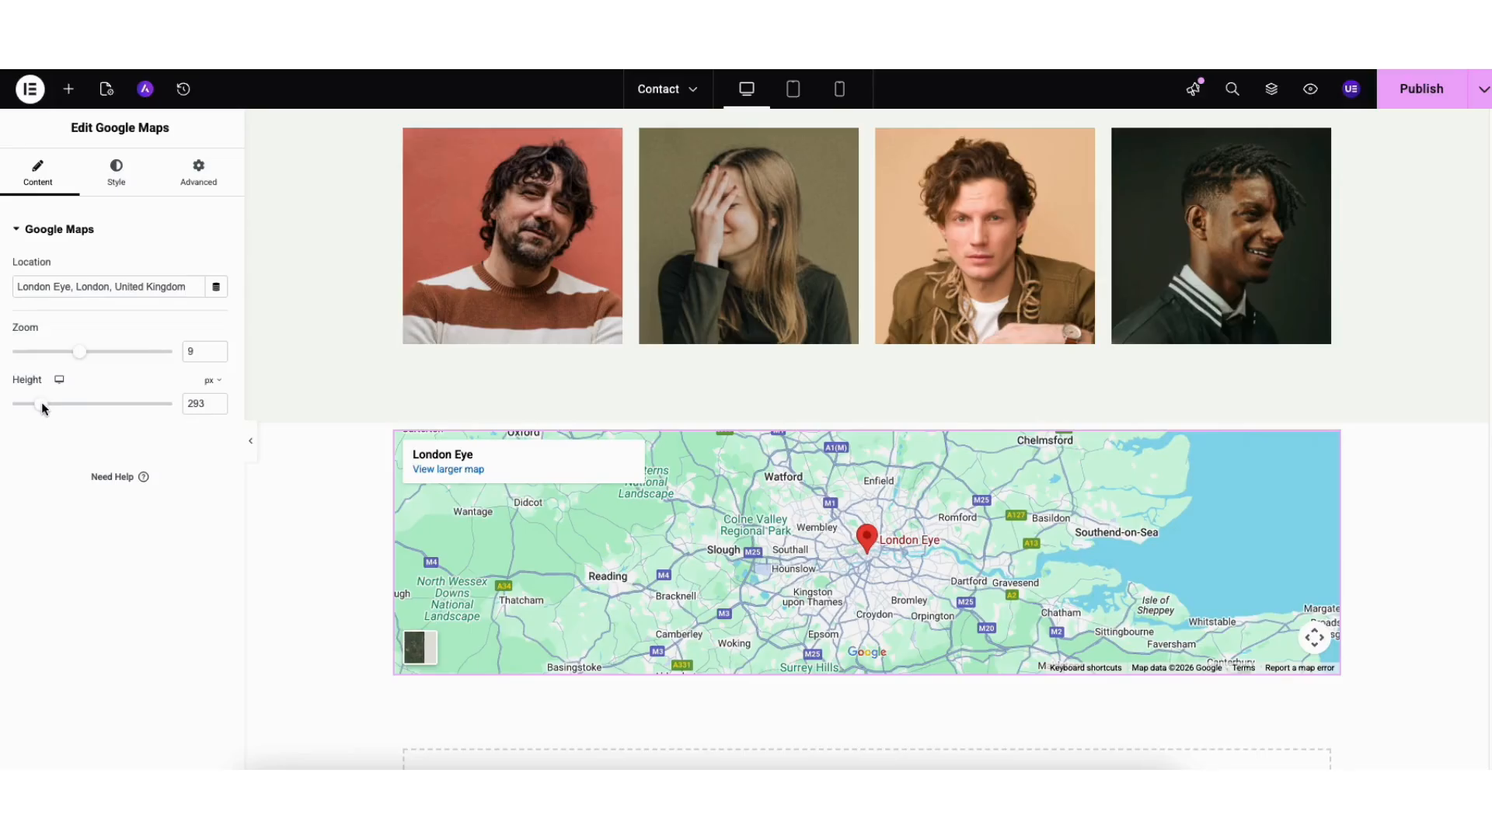
- Save the Contact page as a draft and reload the Elementor editor
click(1486, 90)
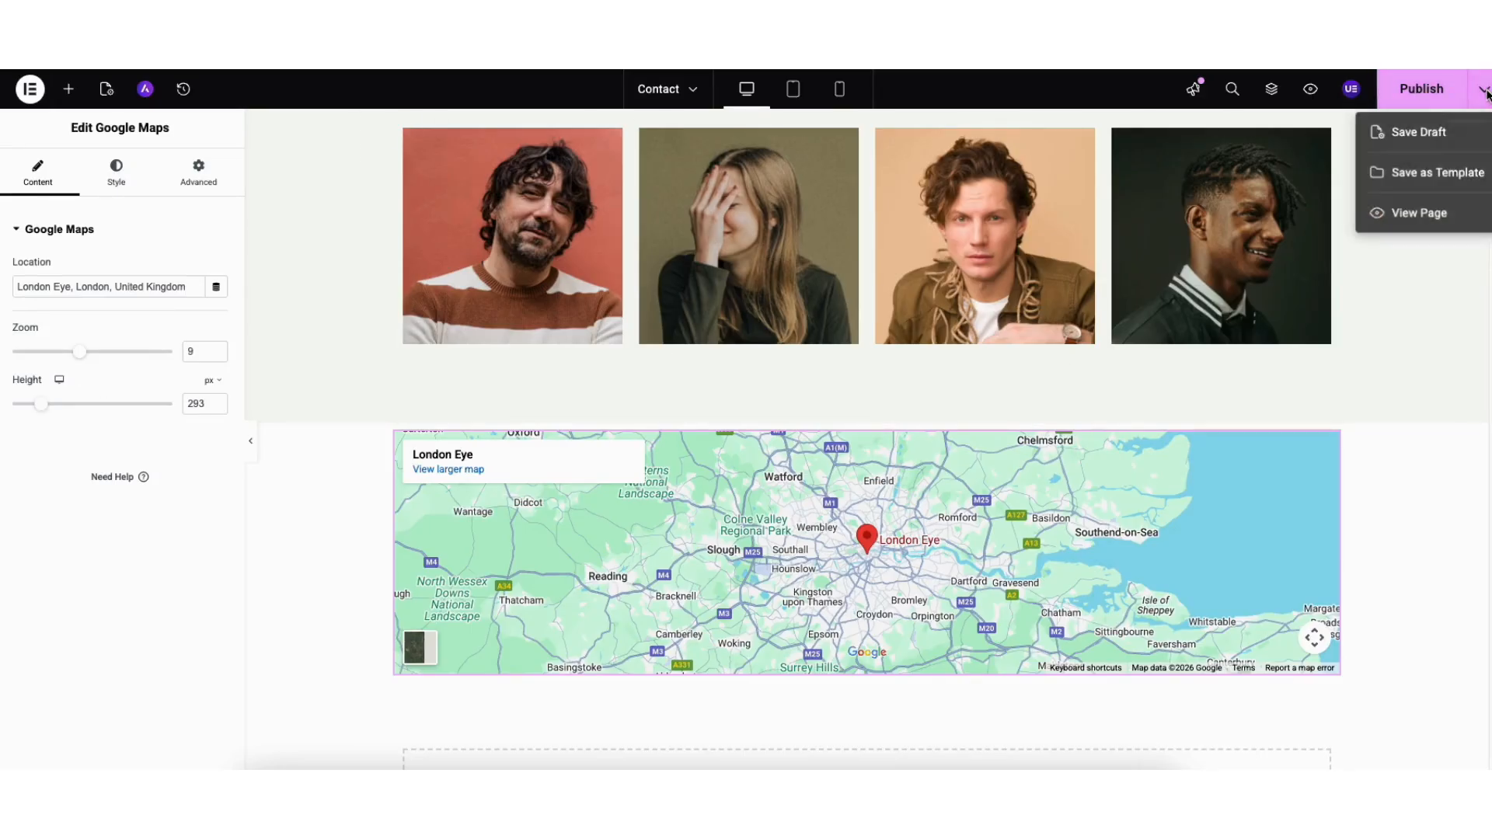
click(1419, 133)
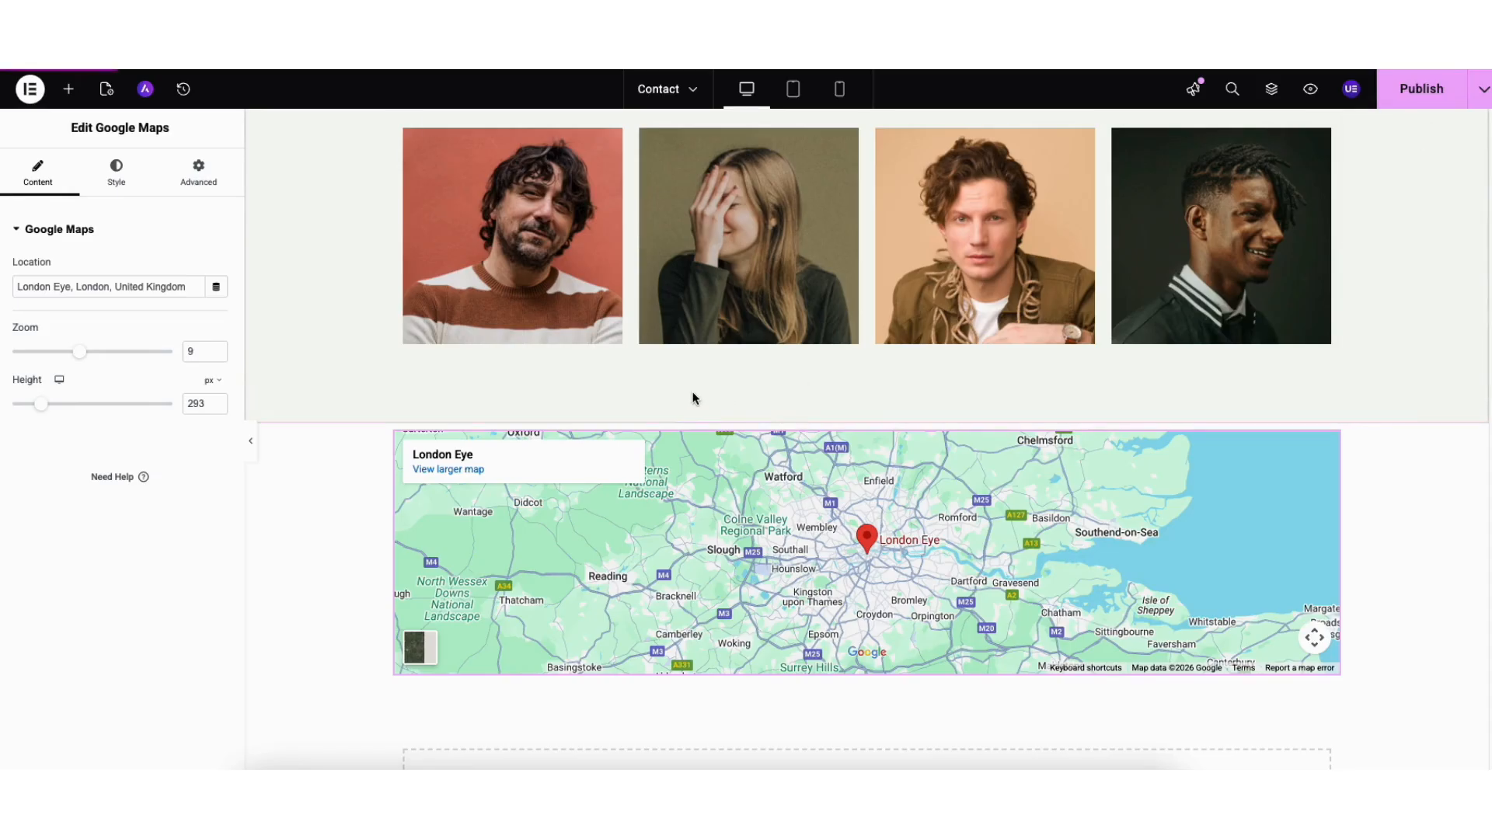
key(super+r)
click(733, 272)
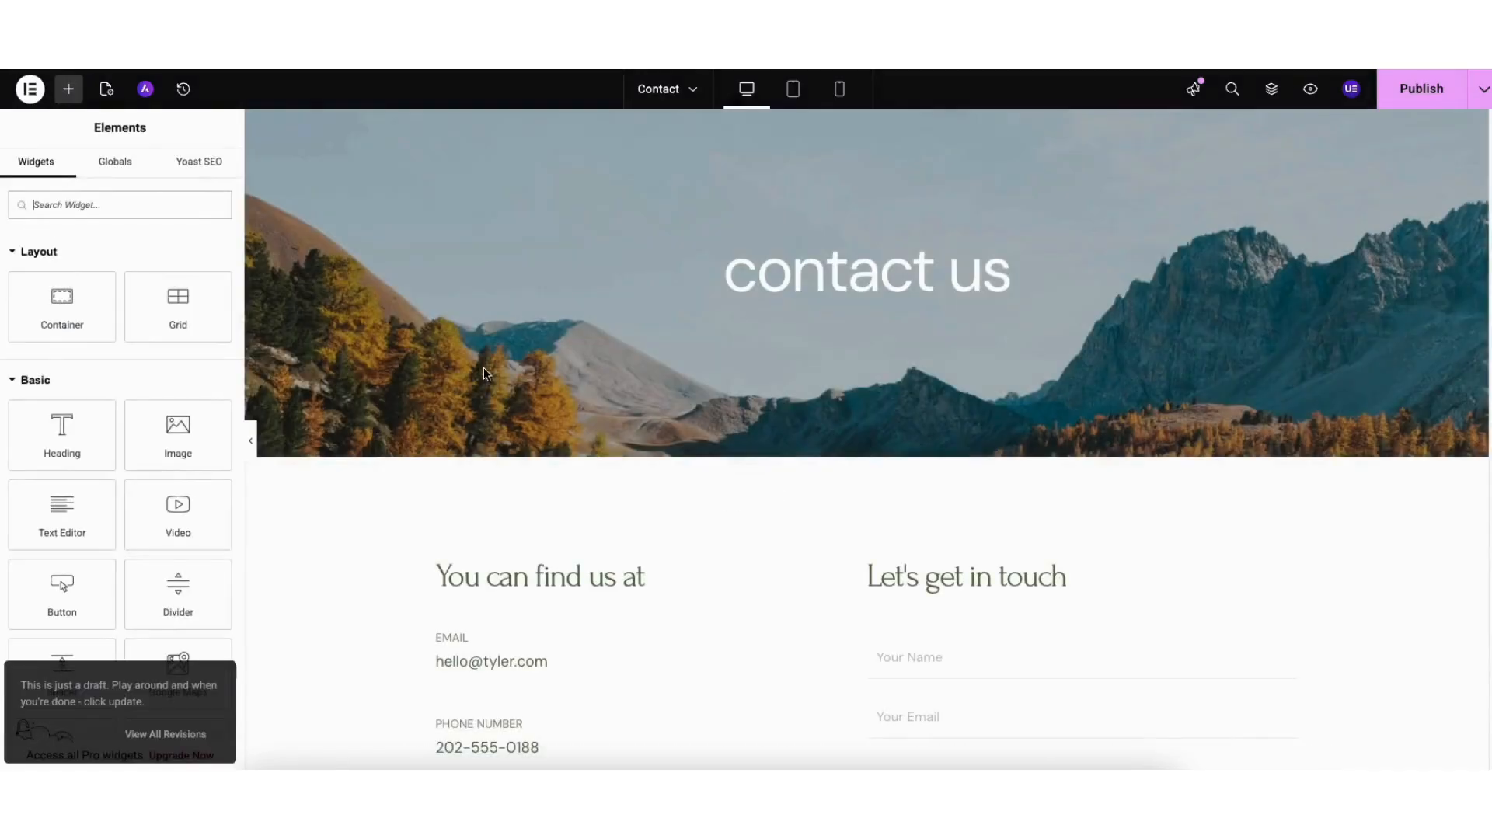
drag(1489, 187, 1450, 630)
scroll(1454, 606, up, 2)
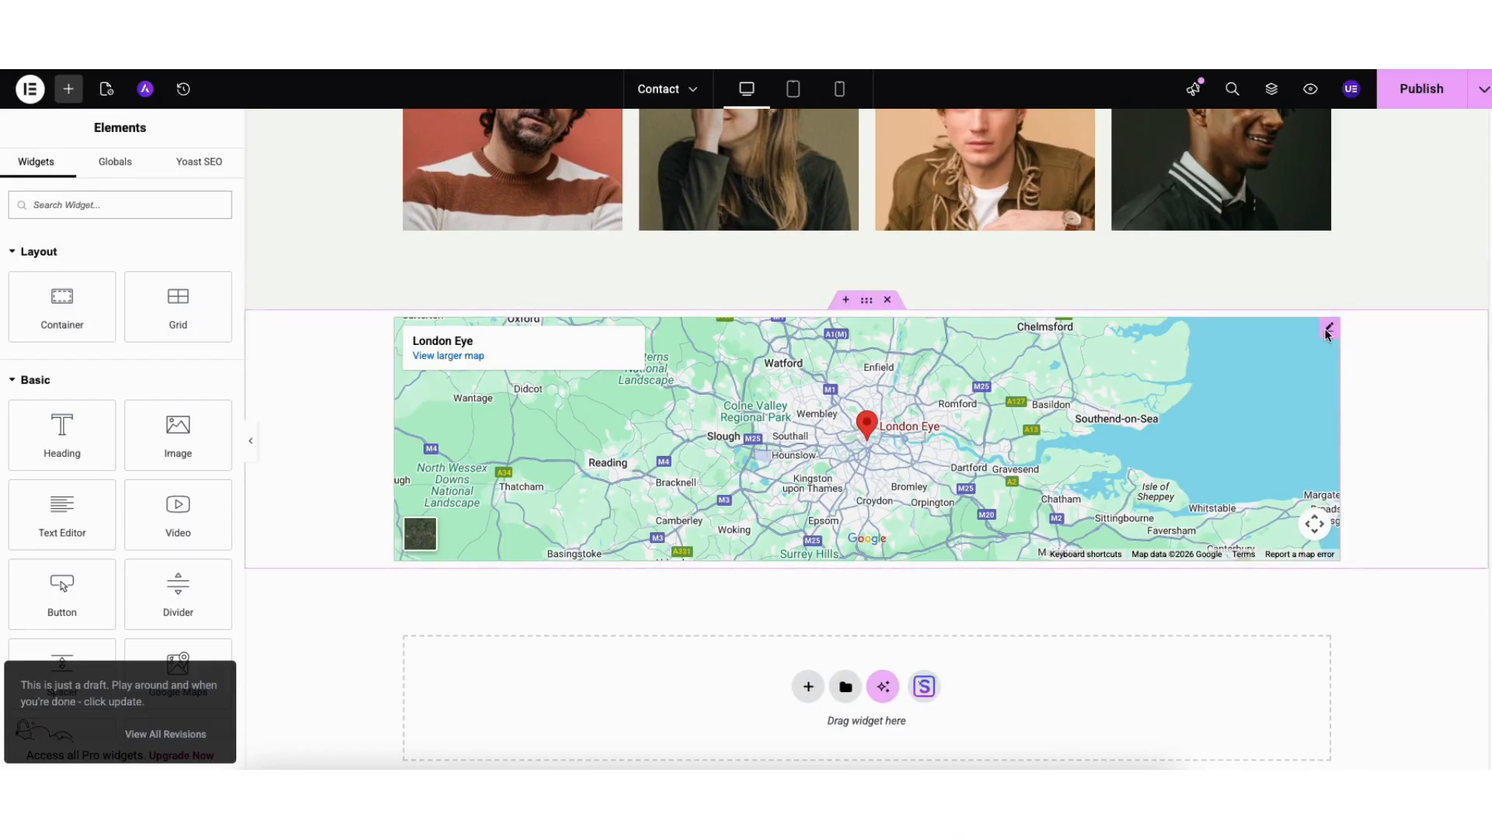
- Check the map widget's settings, the Maps API key guide, and the integration settings
click(1328, 331)
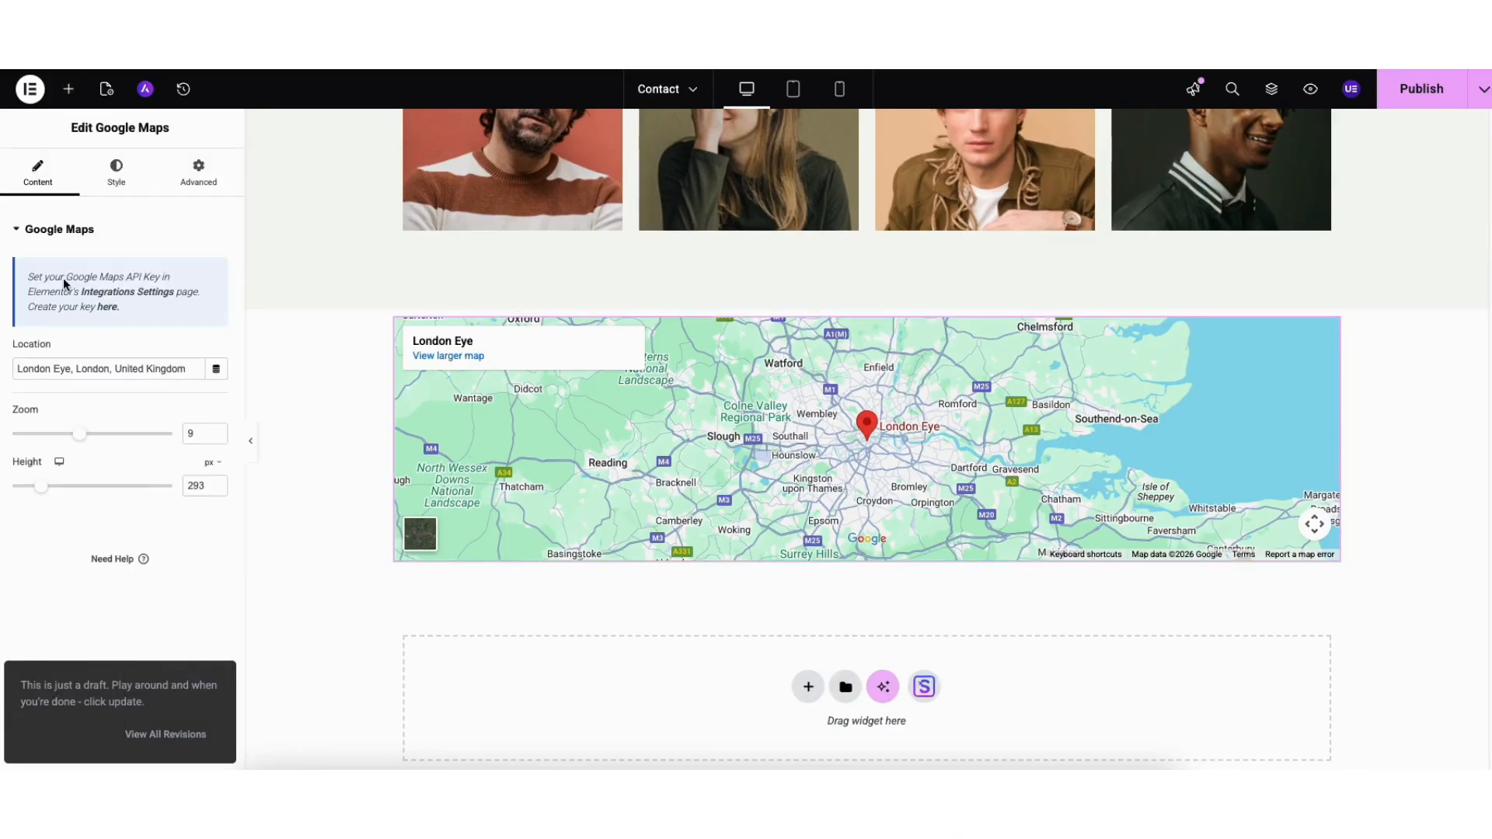
click(107, 309)
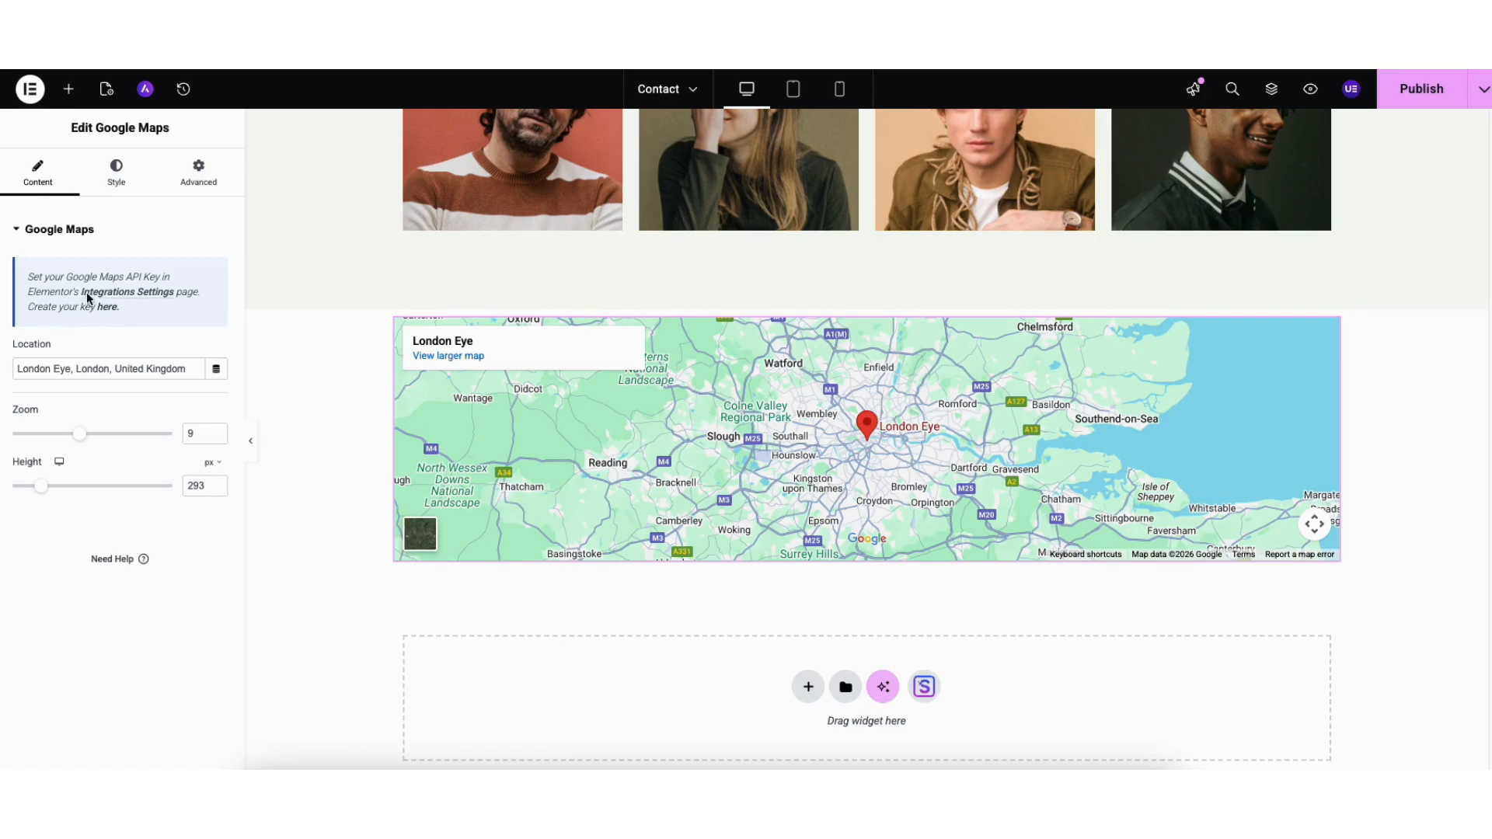
click(100, 292)
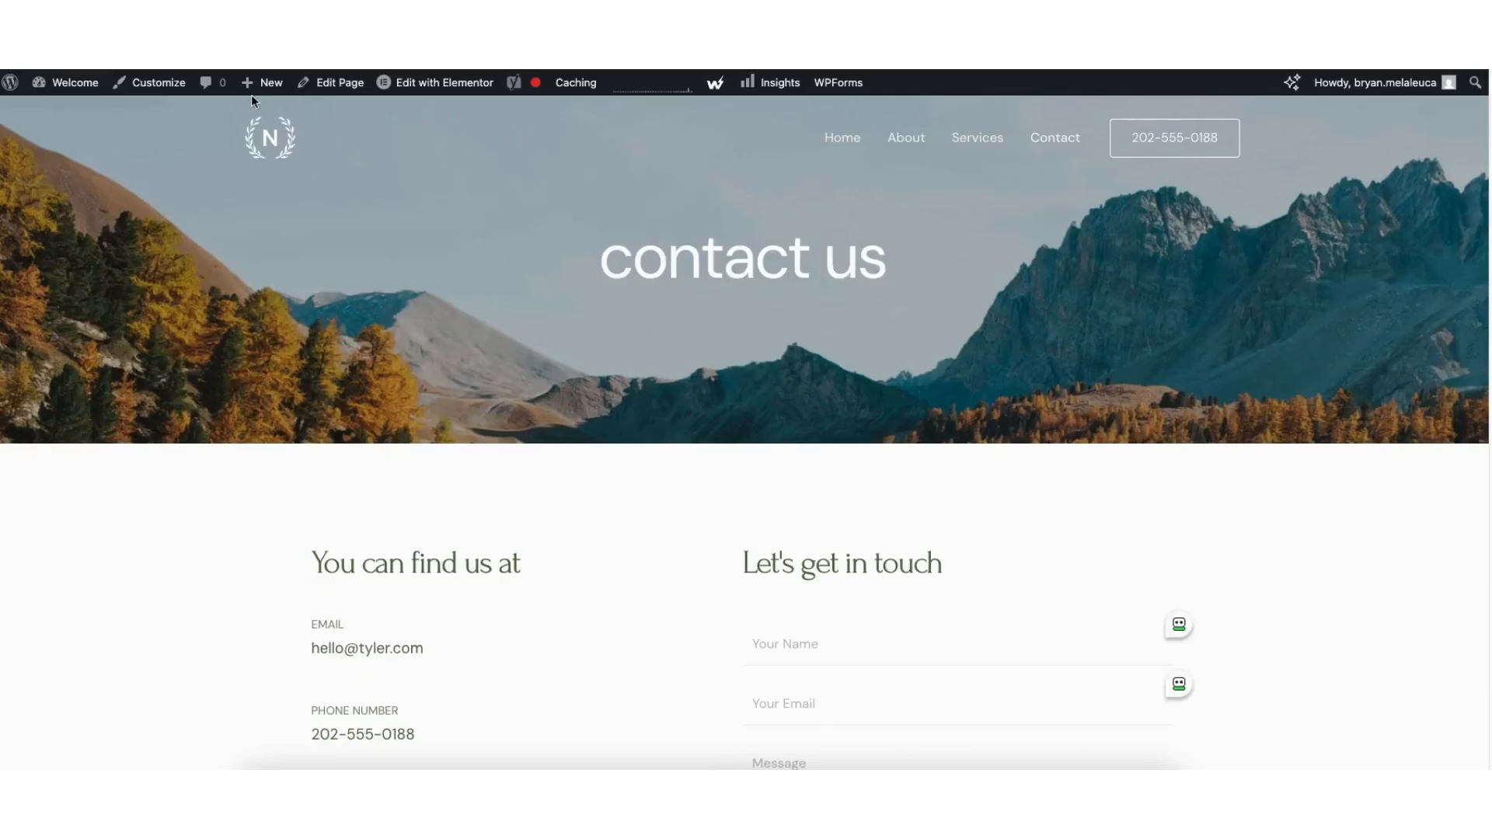
- In the Astra Customizer, view the footer logo block, header phone button and transparent header logo
click(159, 82)
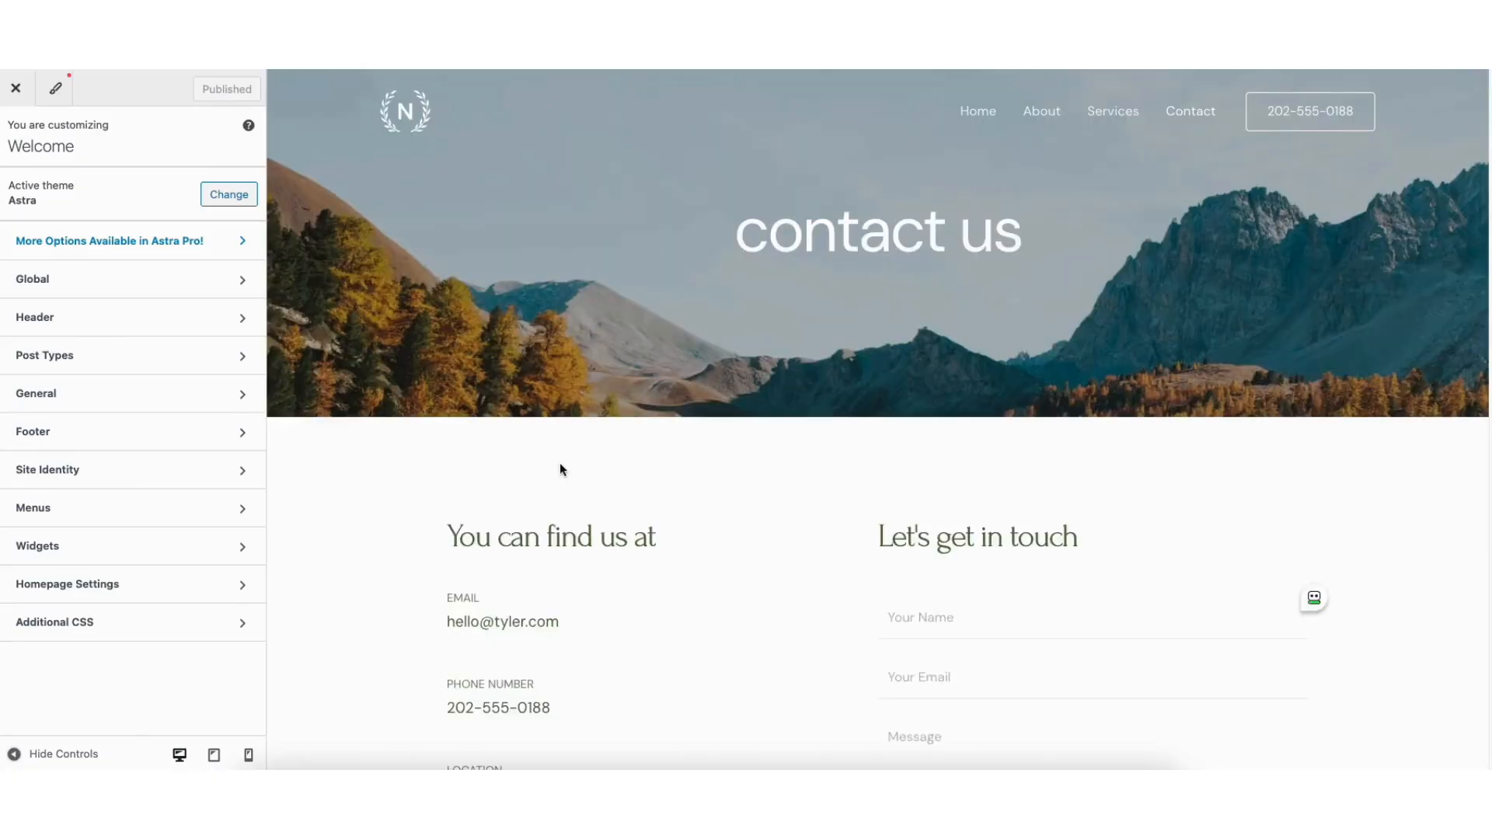
click(151, 434)
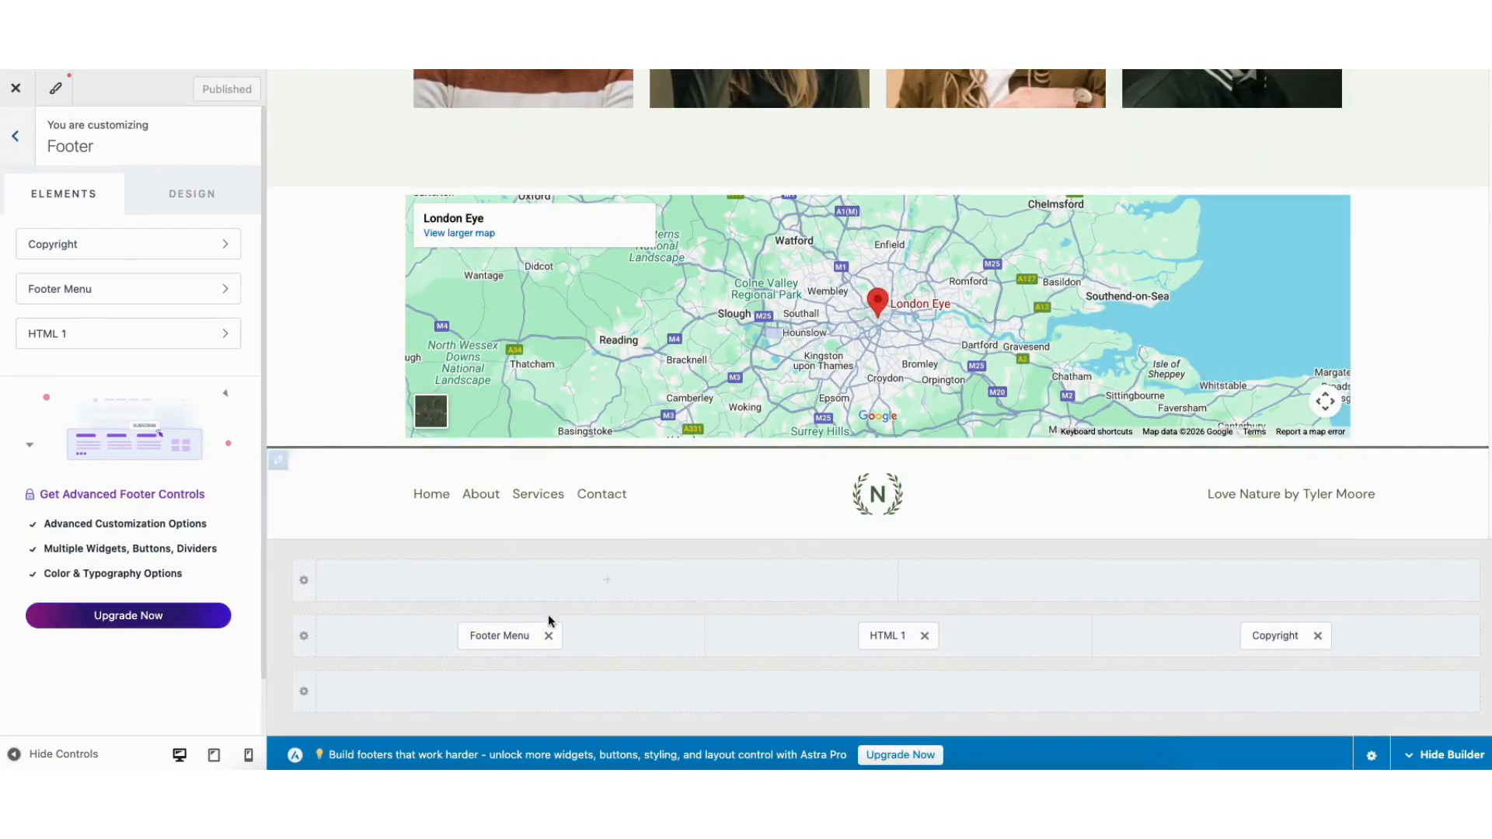
click(823, 488)
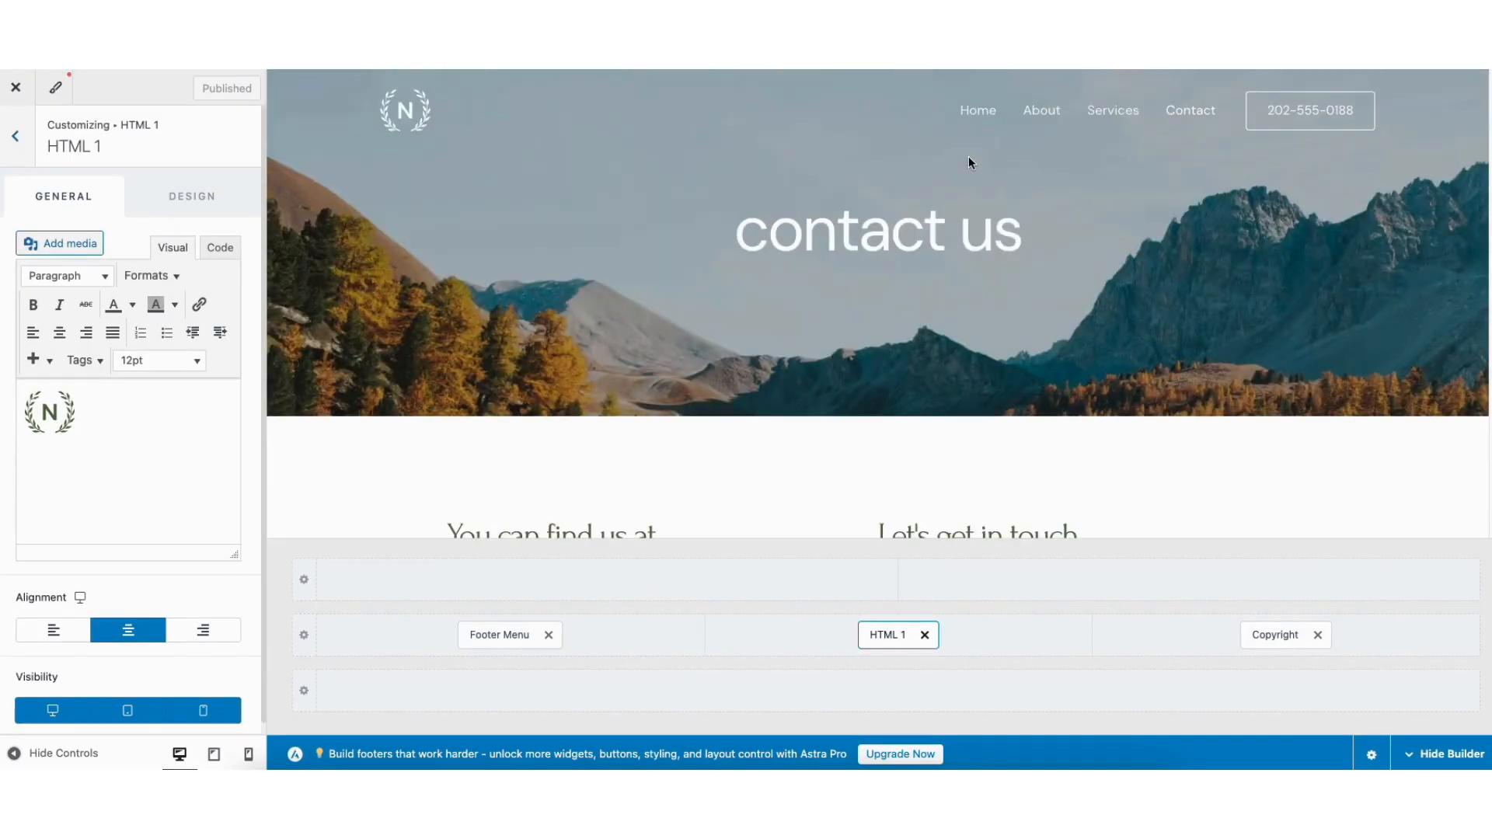
click(1255, 95)
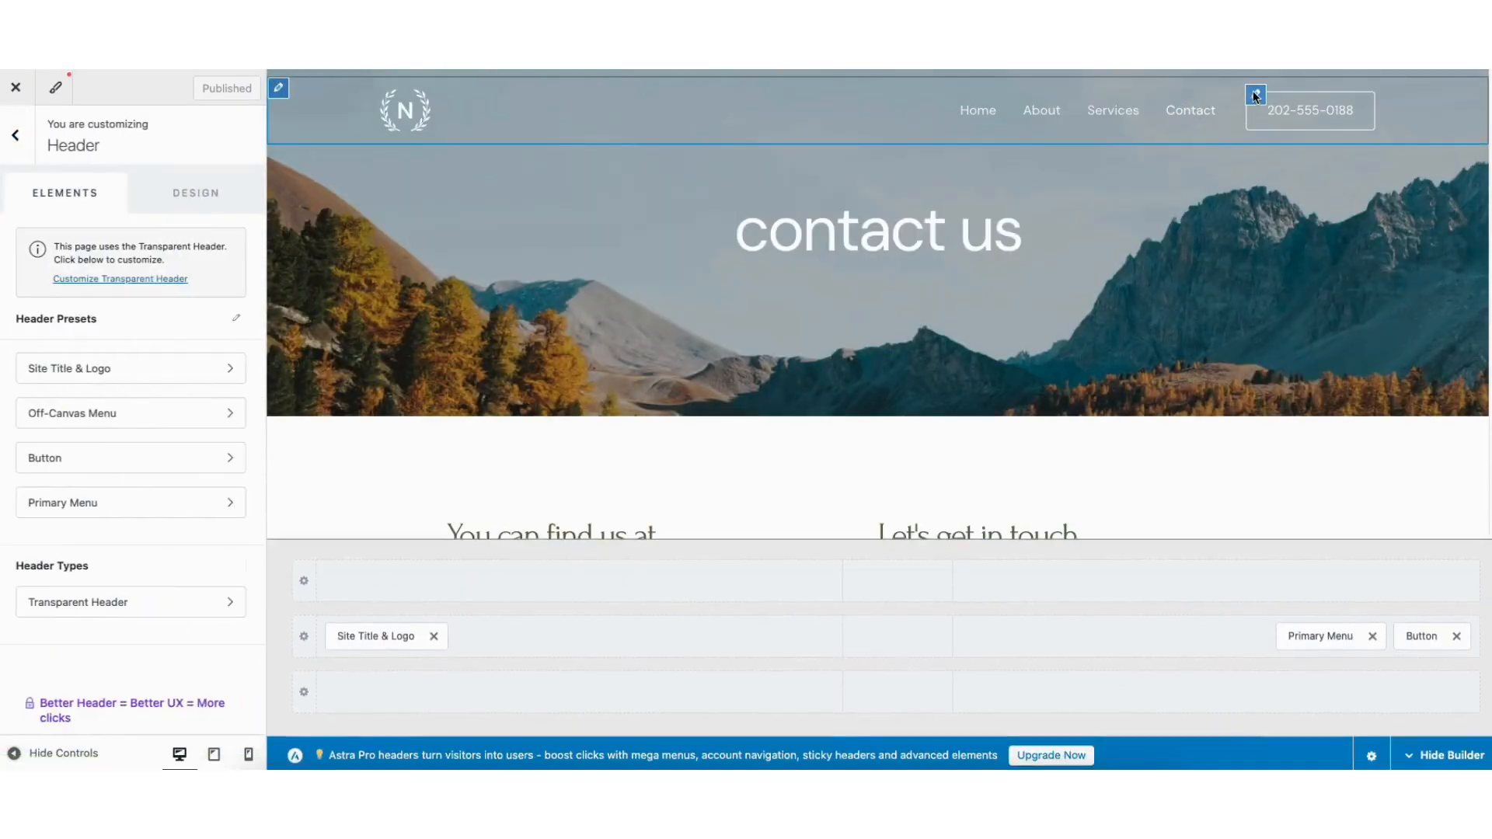
click(391, 112)
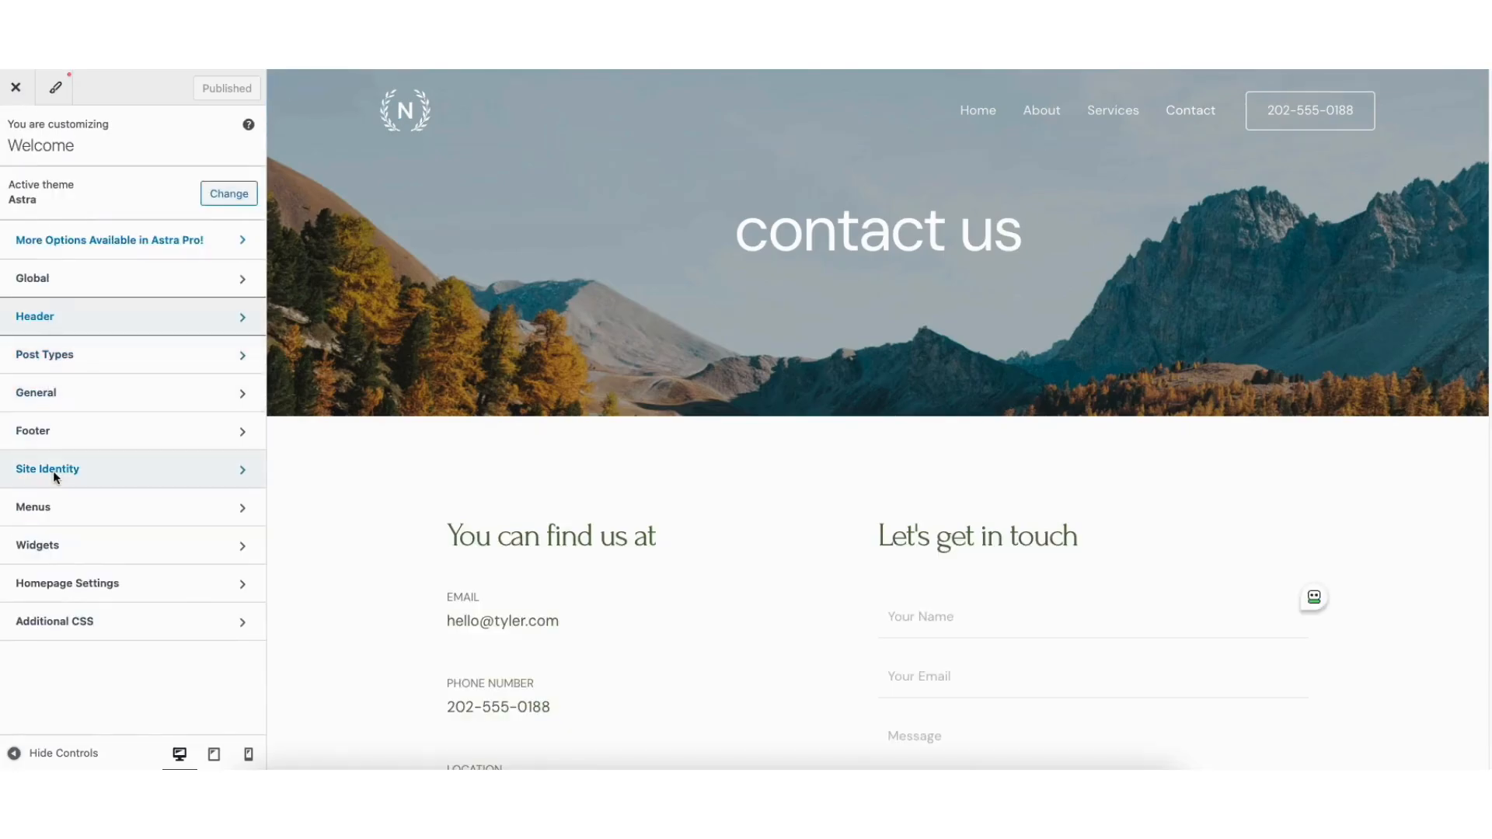
- Review the Site Identity logo and site title settings
click(53, 471)
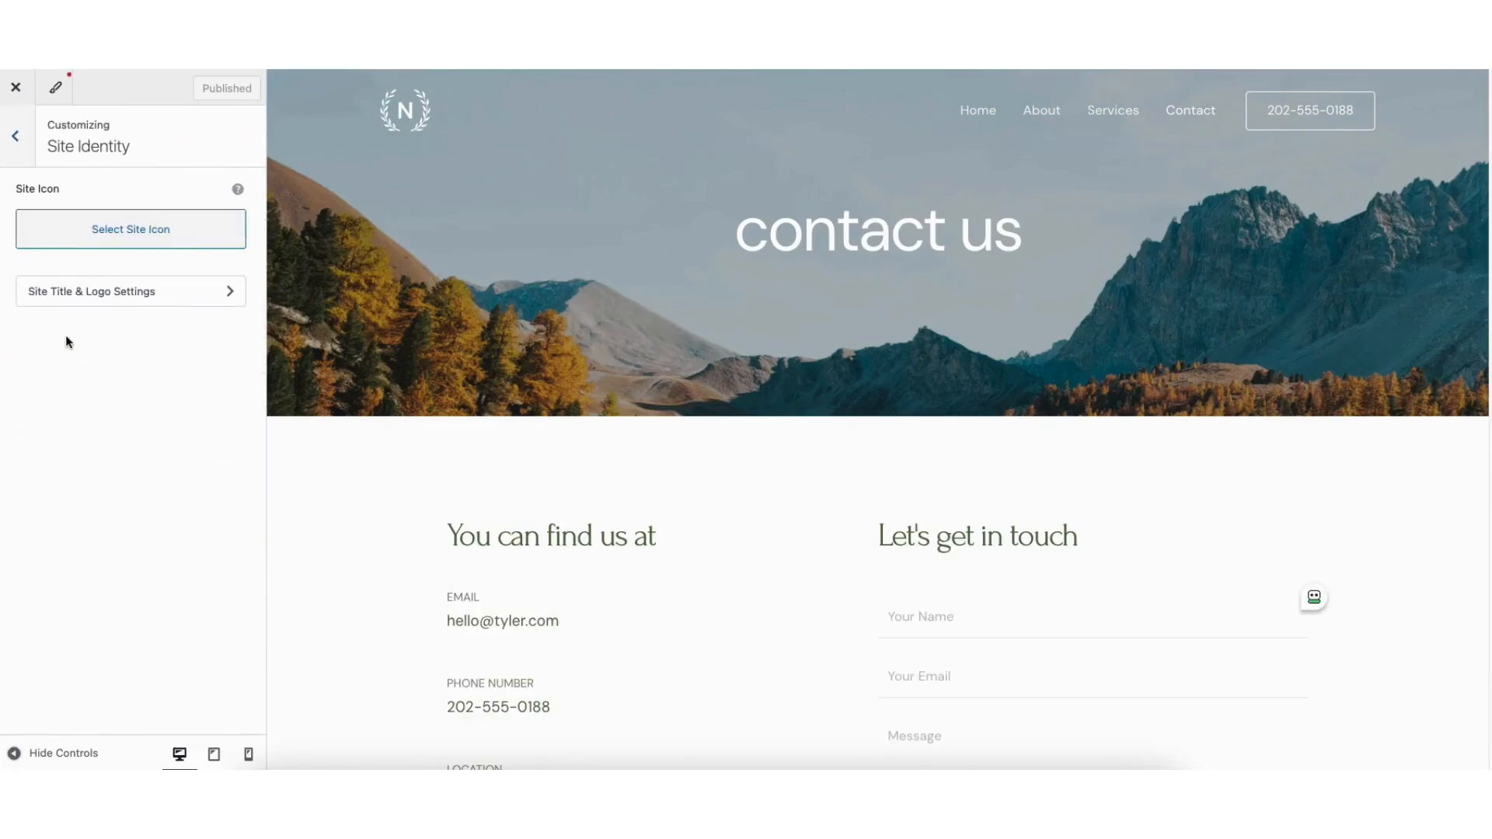
click(98, 291)
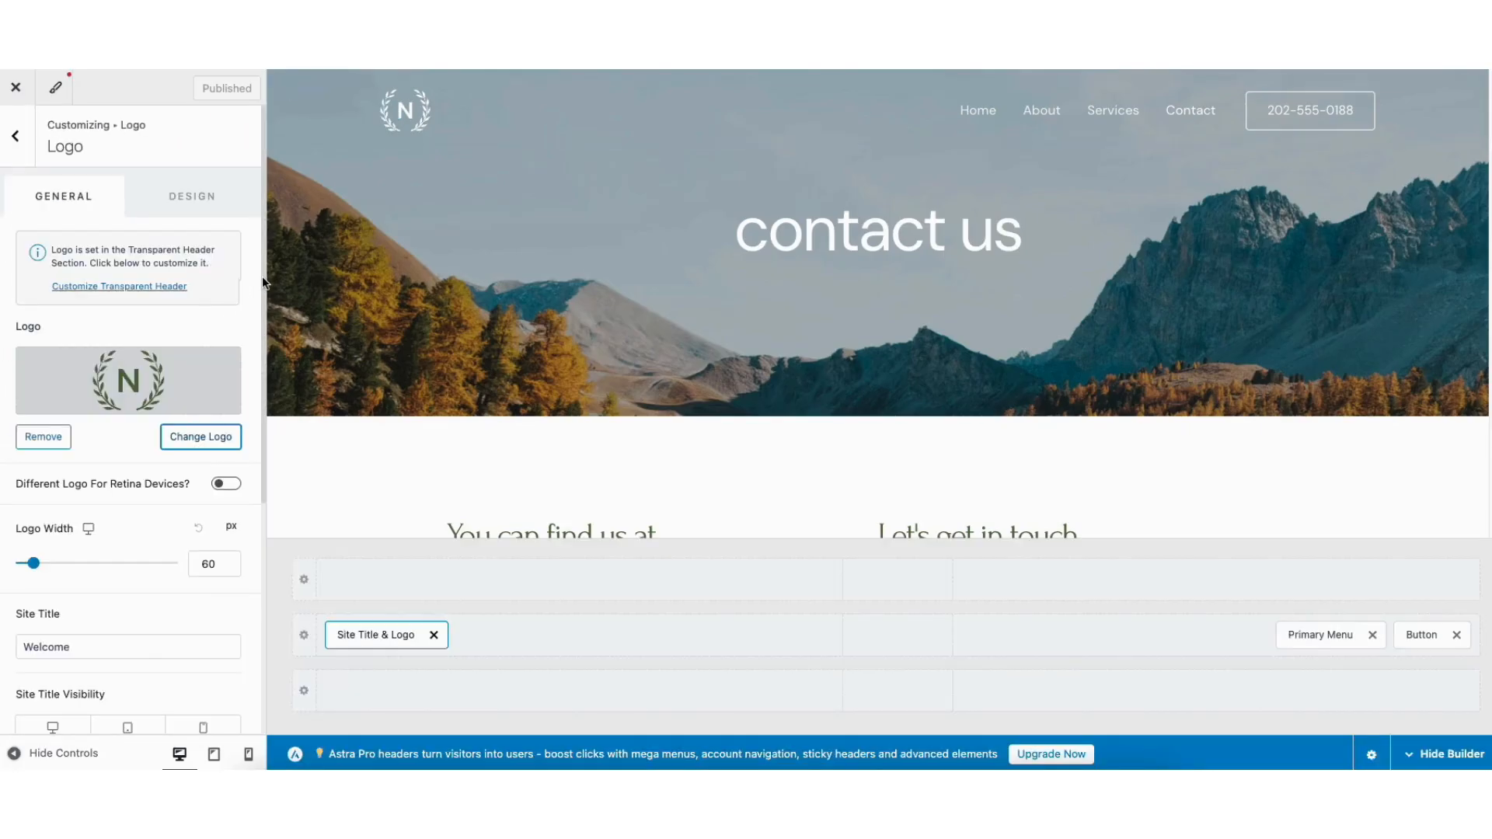
scroll(263, 287, down, 1)
scroll(262, 299, down, 4)
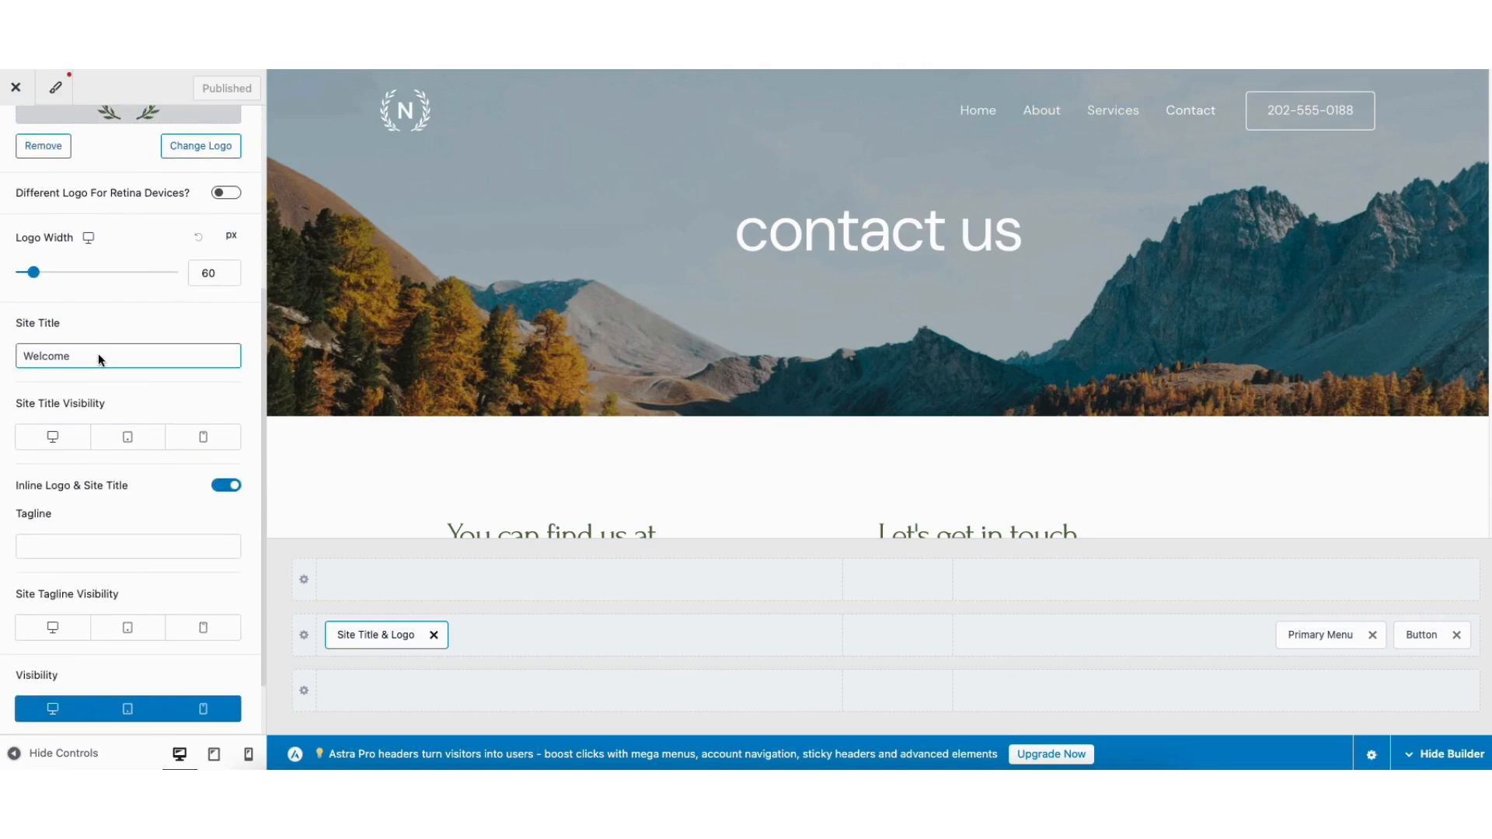
click(51, 542)
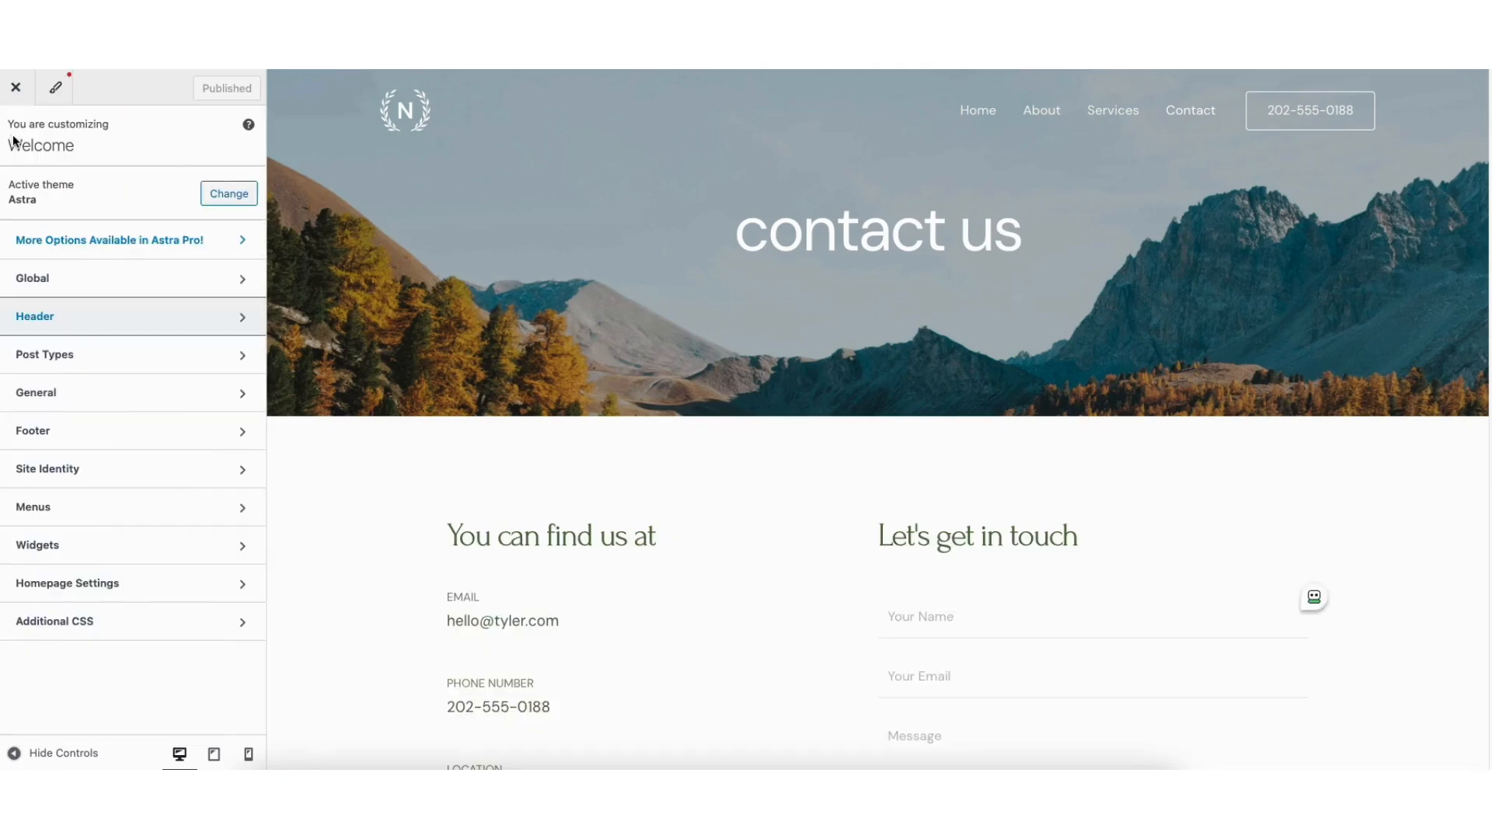
- Browse the Global Typography and Colors settings, then the Global Buttons settings
click(60, 284)
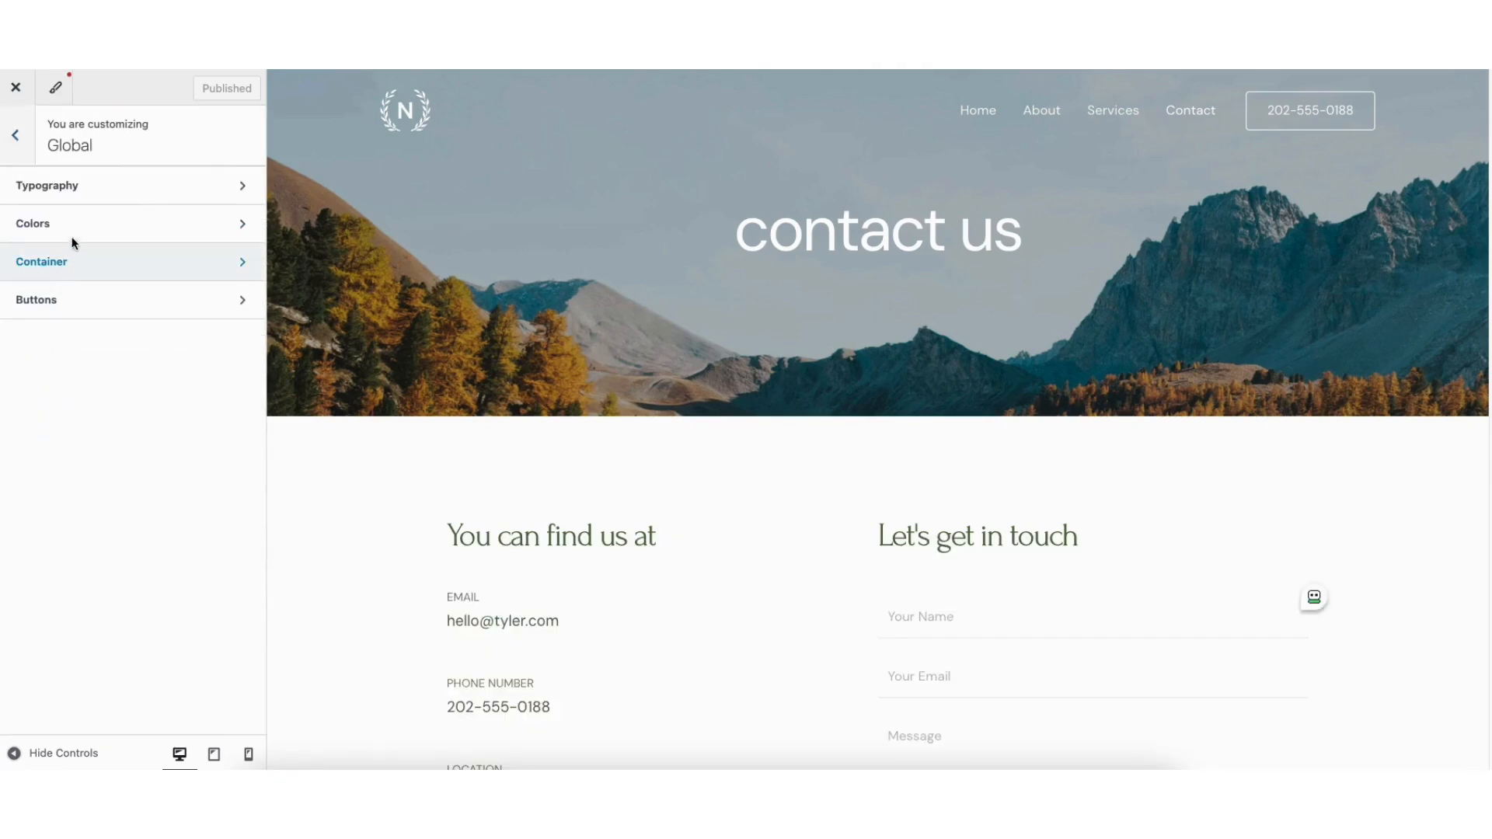
click(84, 194)
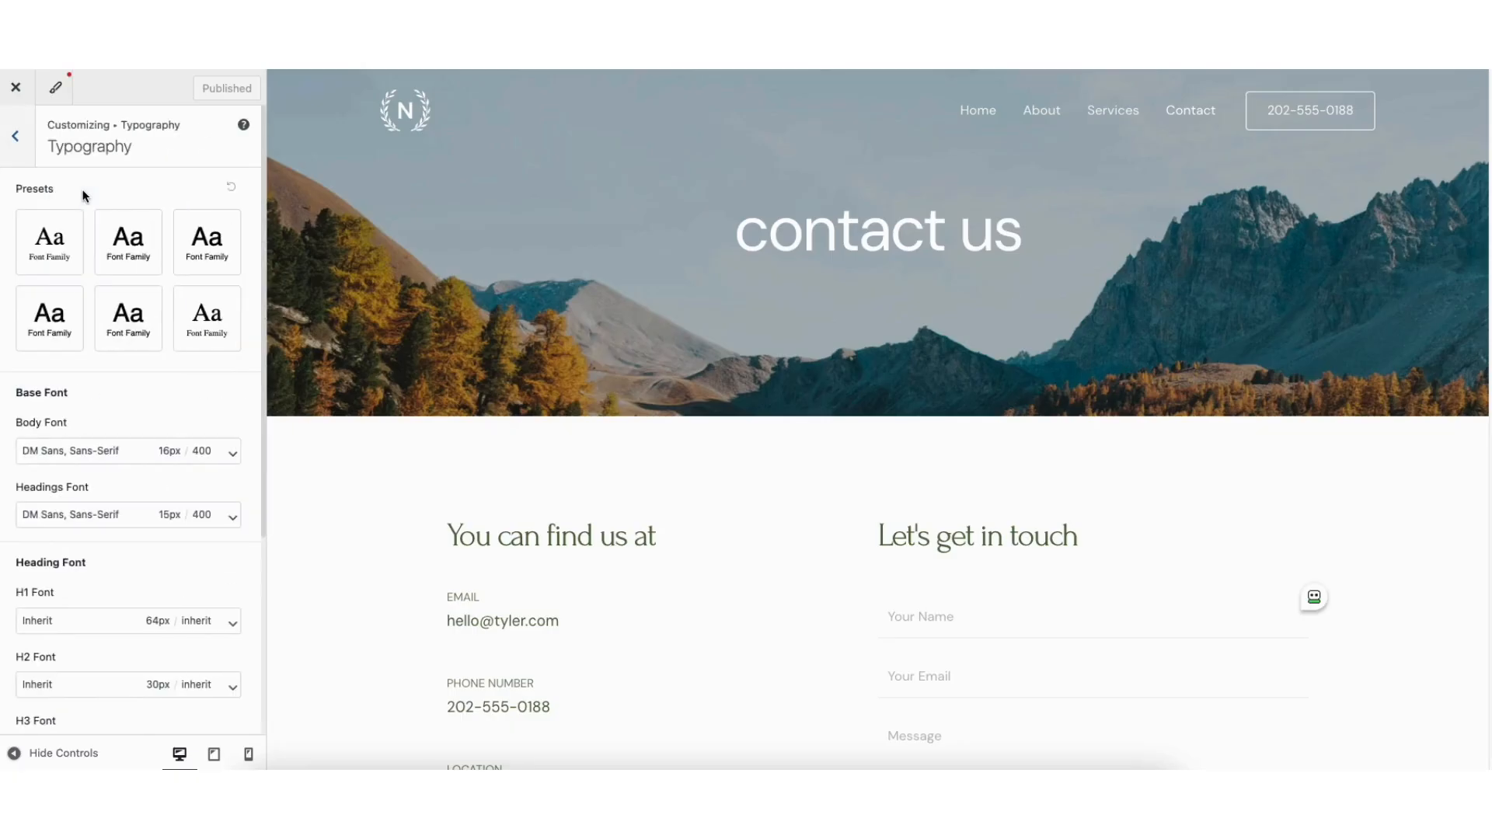
click(16, 139)
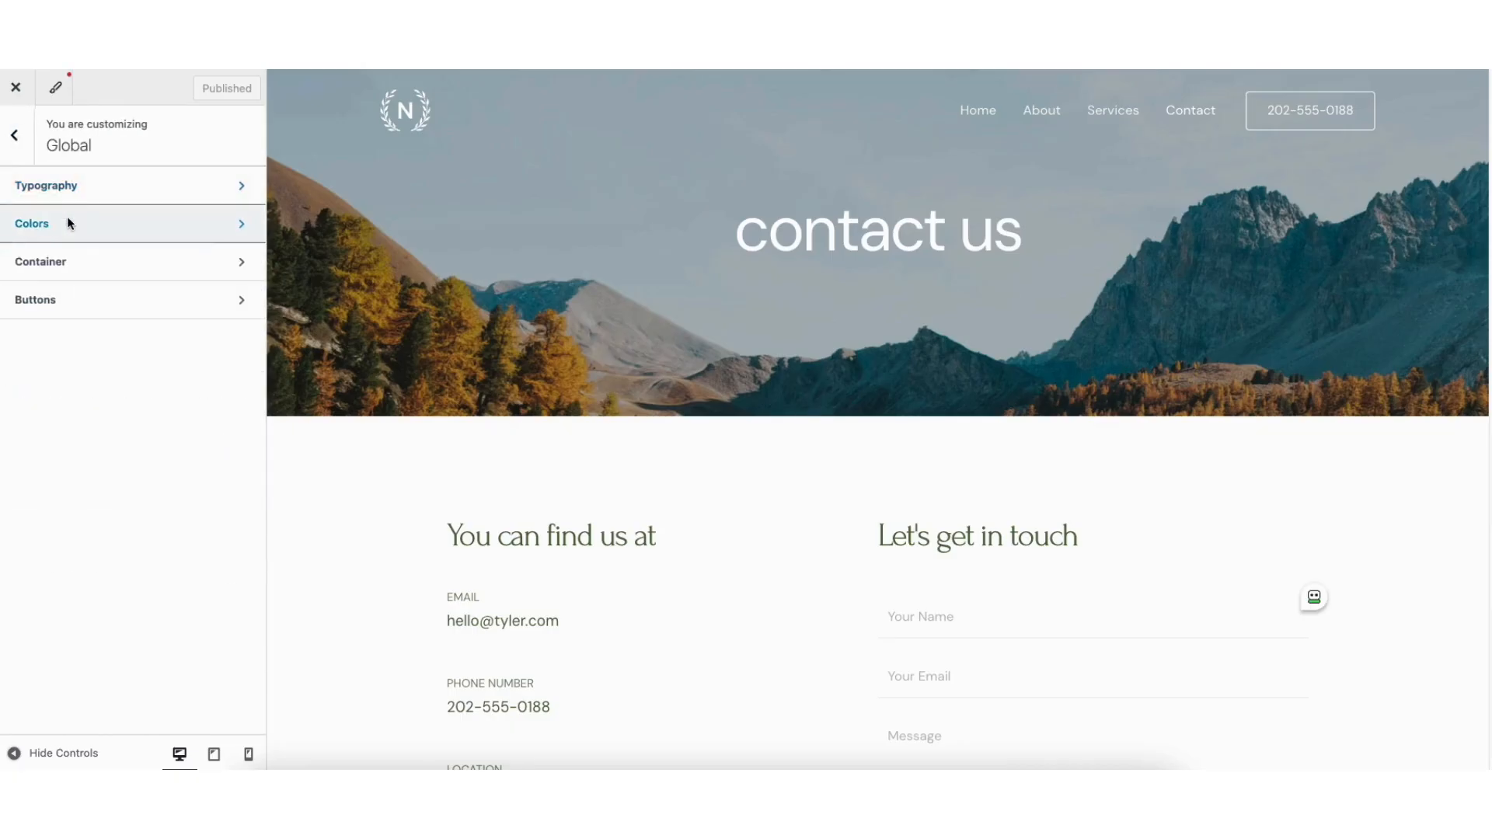
click(66, 216)
click(17, 140)
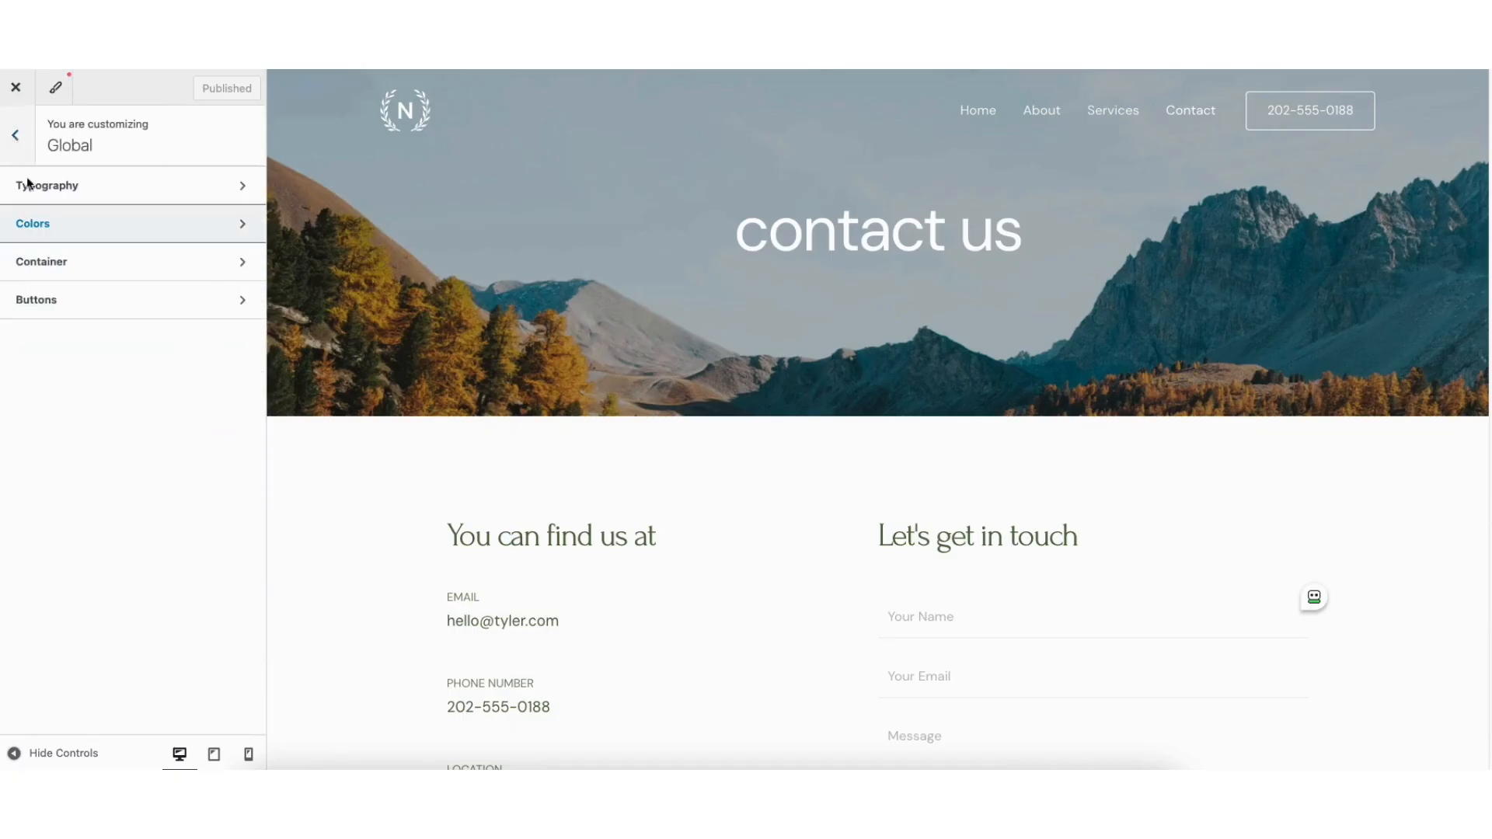
click(47, 298)
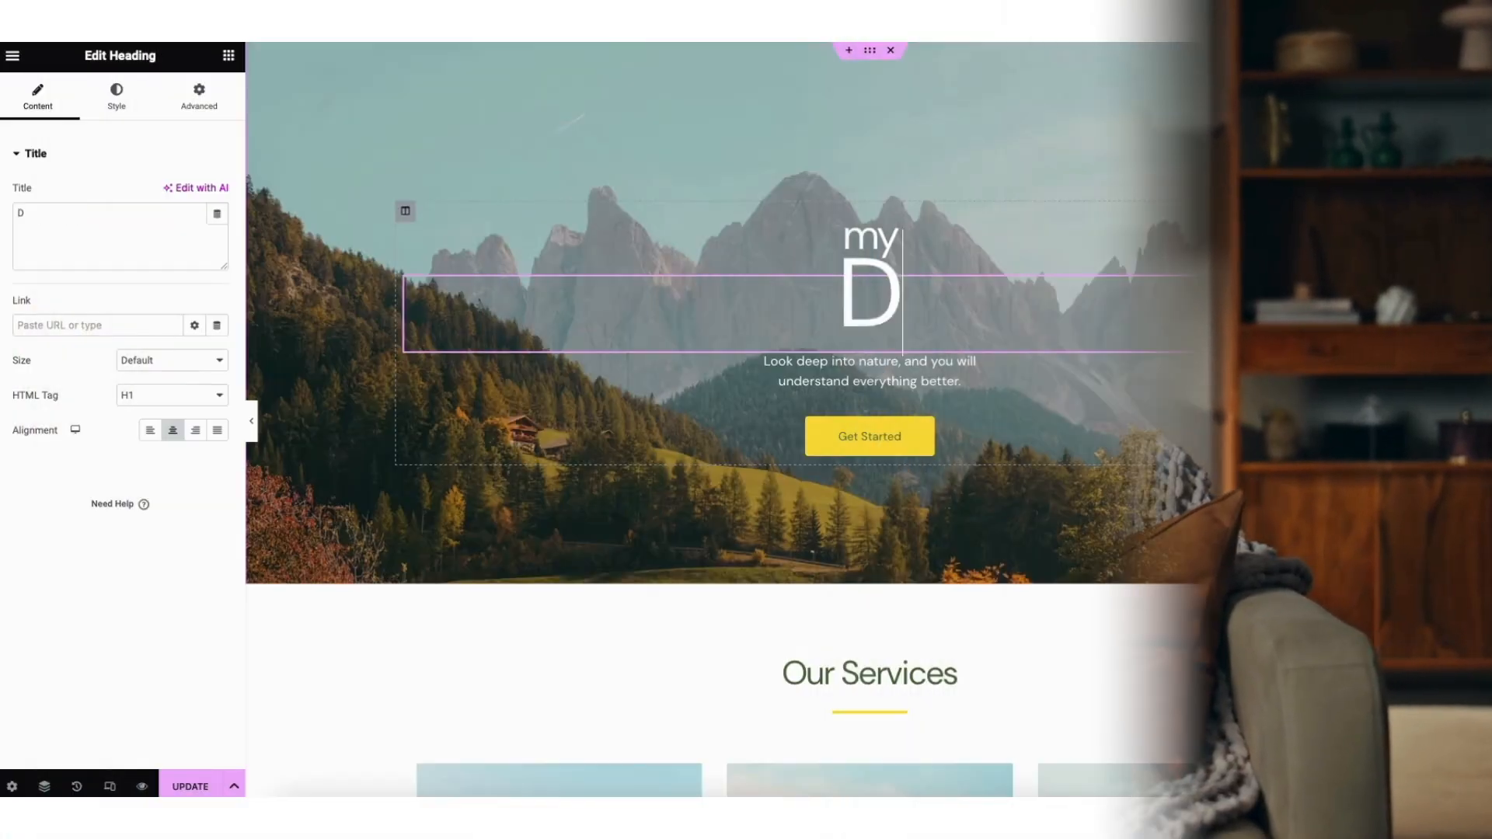
text(EMO WEBSIT)
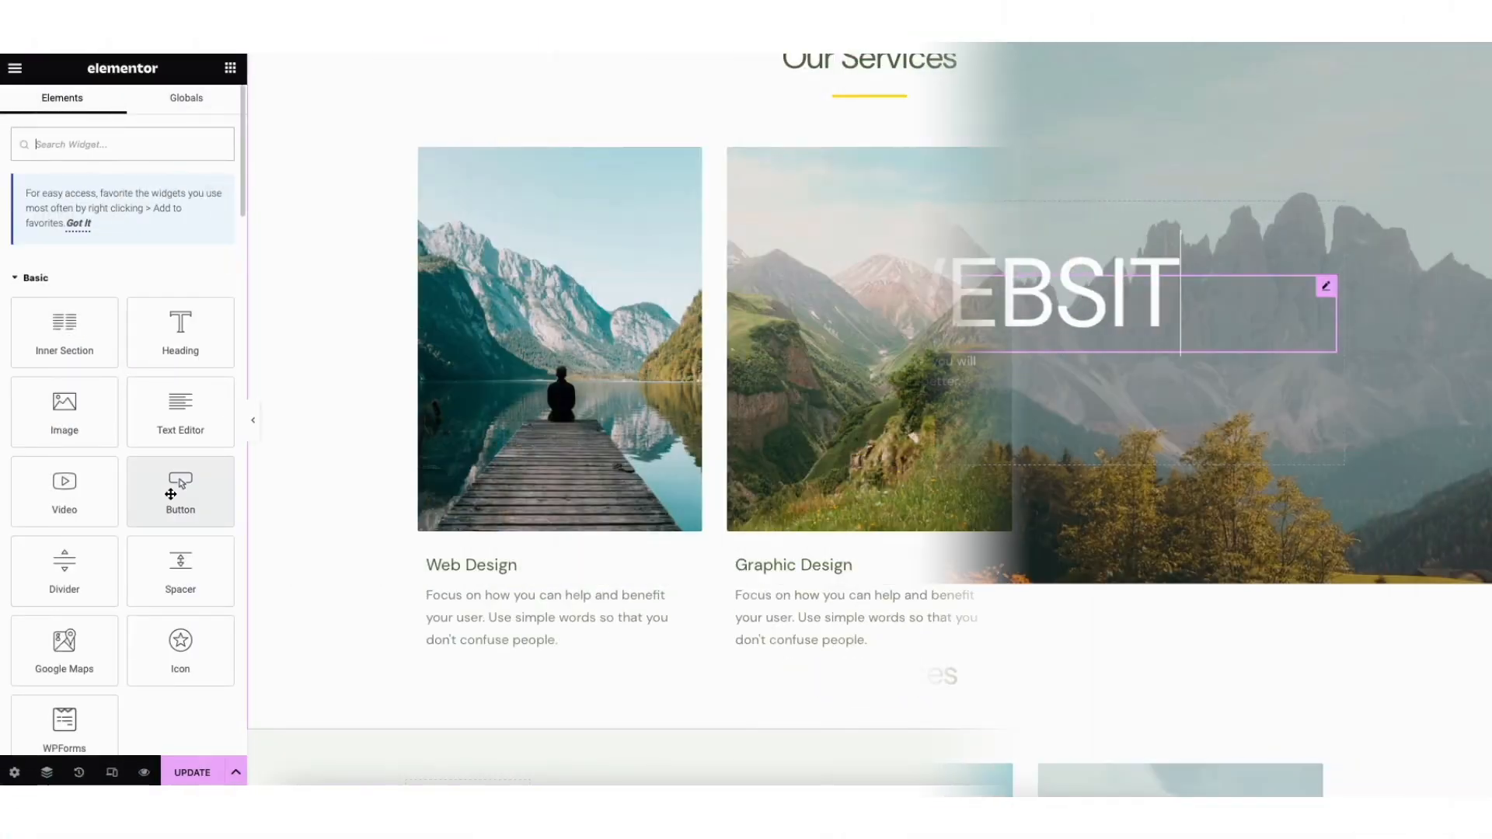
drag(180, 505, 486, 651)
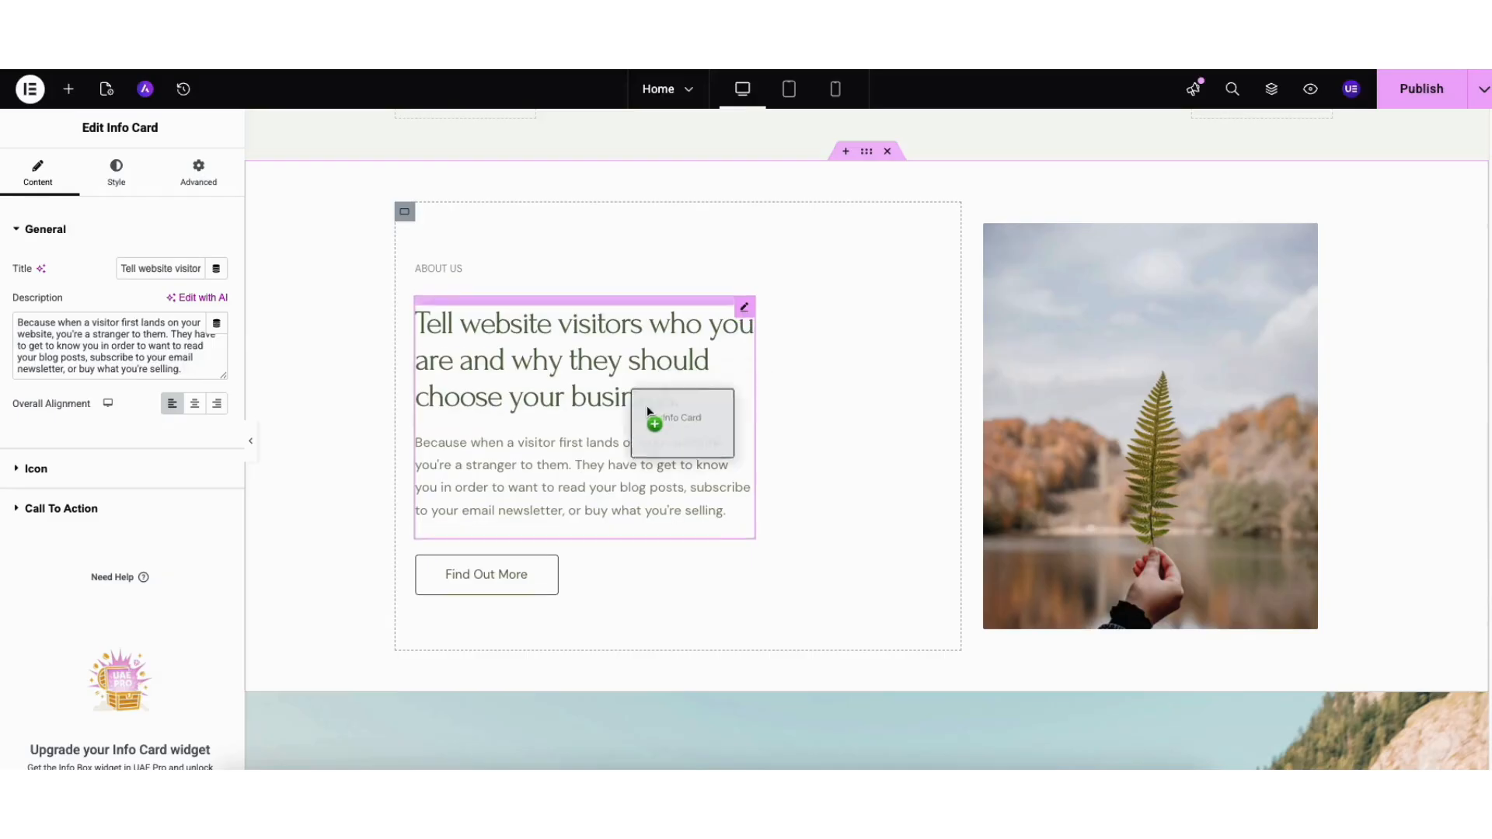
drag(647, 407, 510, 522)
drag(743, 372, 609, 332)
scroll(746, 420, down, 12)
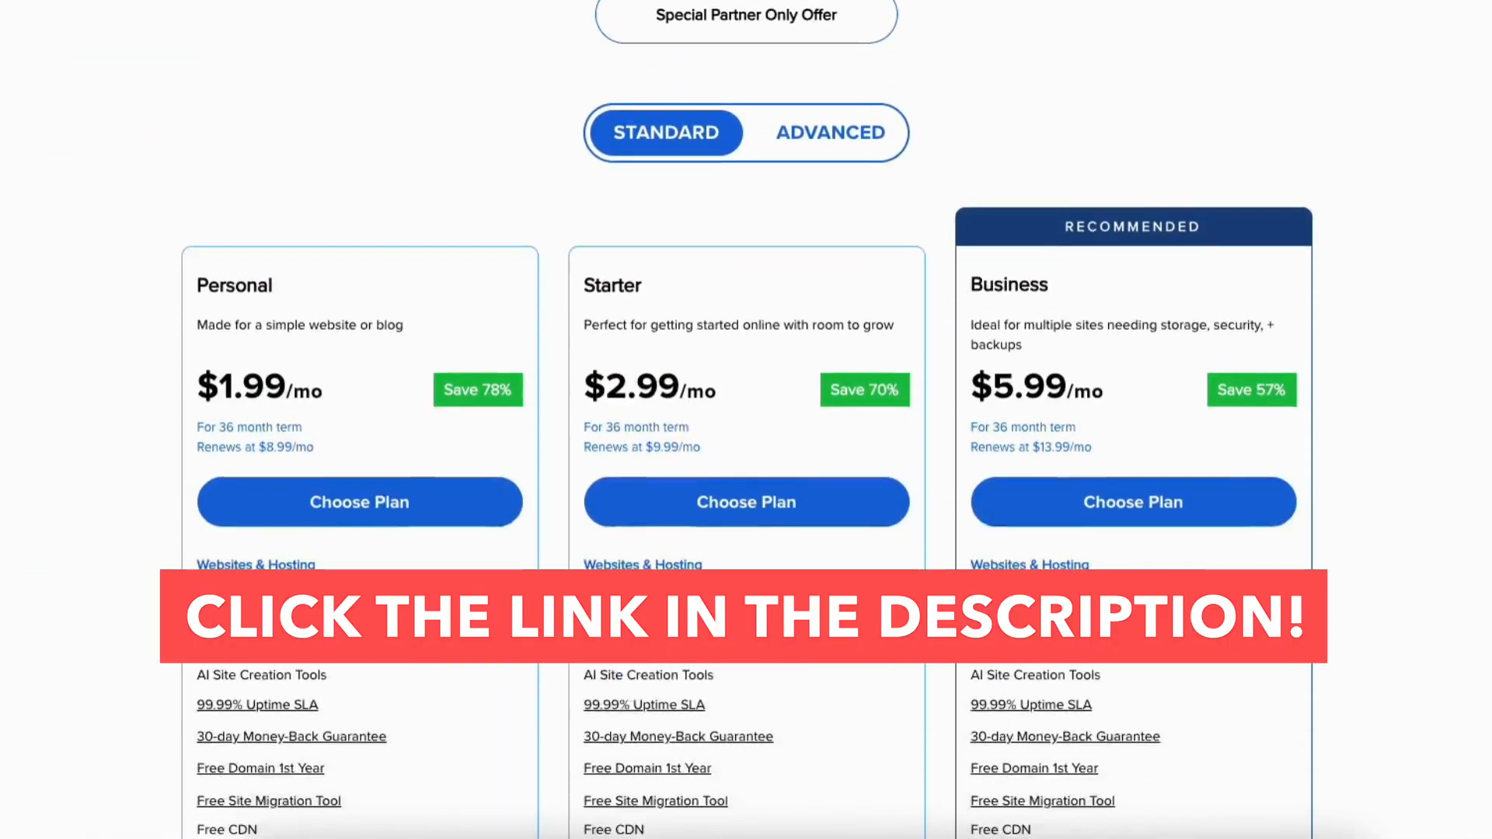
scroll(746, 419, down, 15)
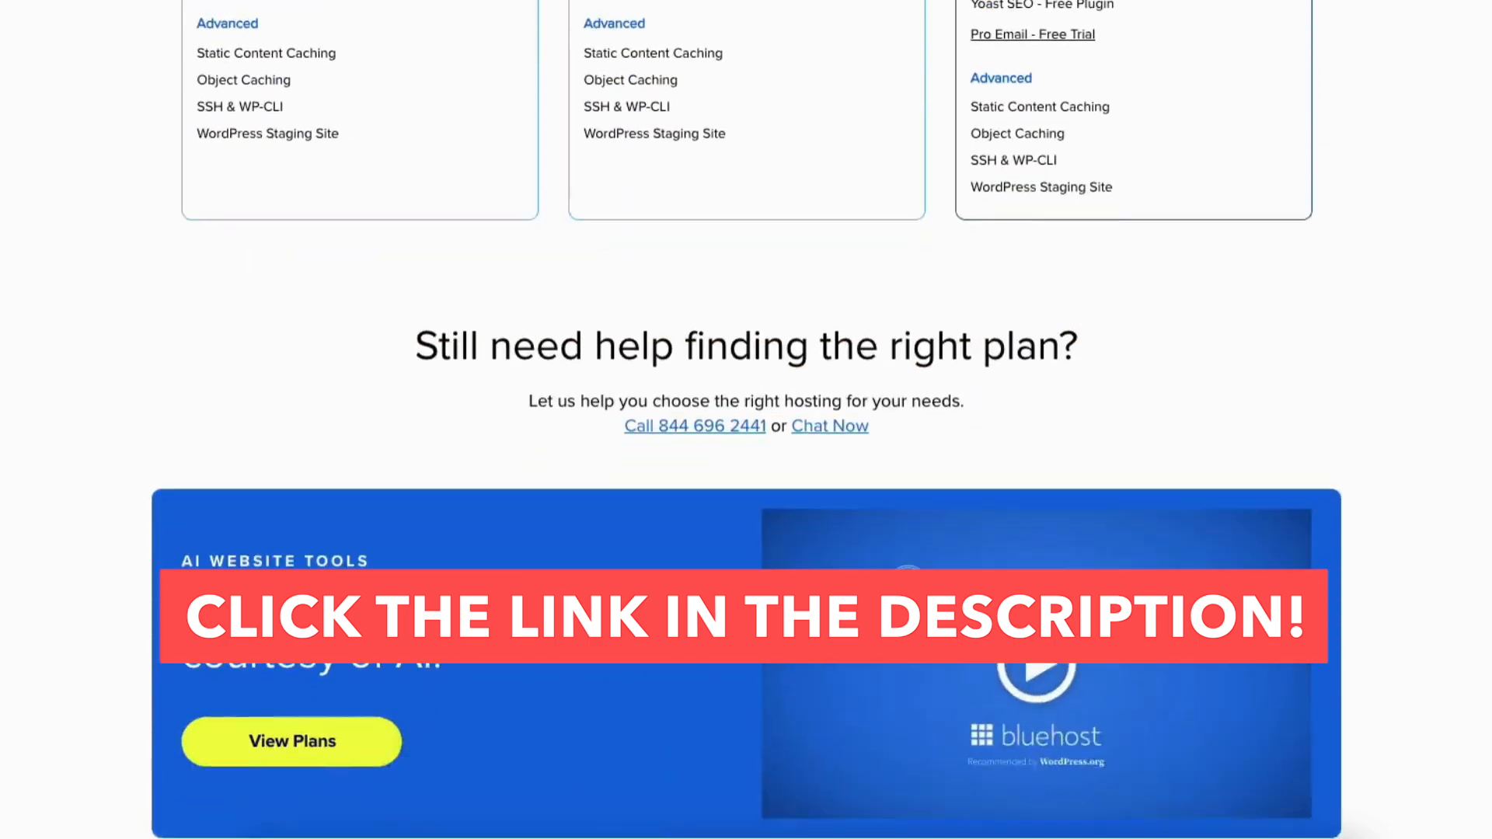
scroll(746, 419, down, 8)
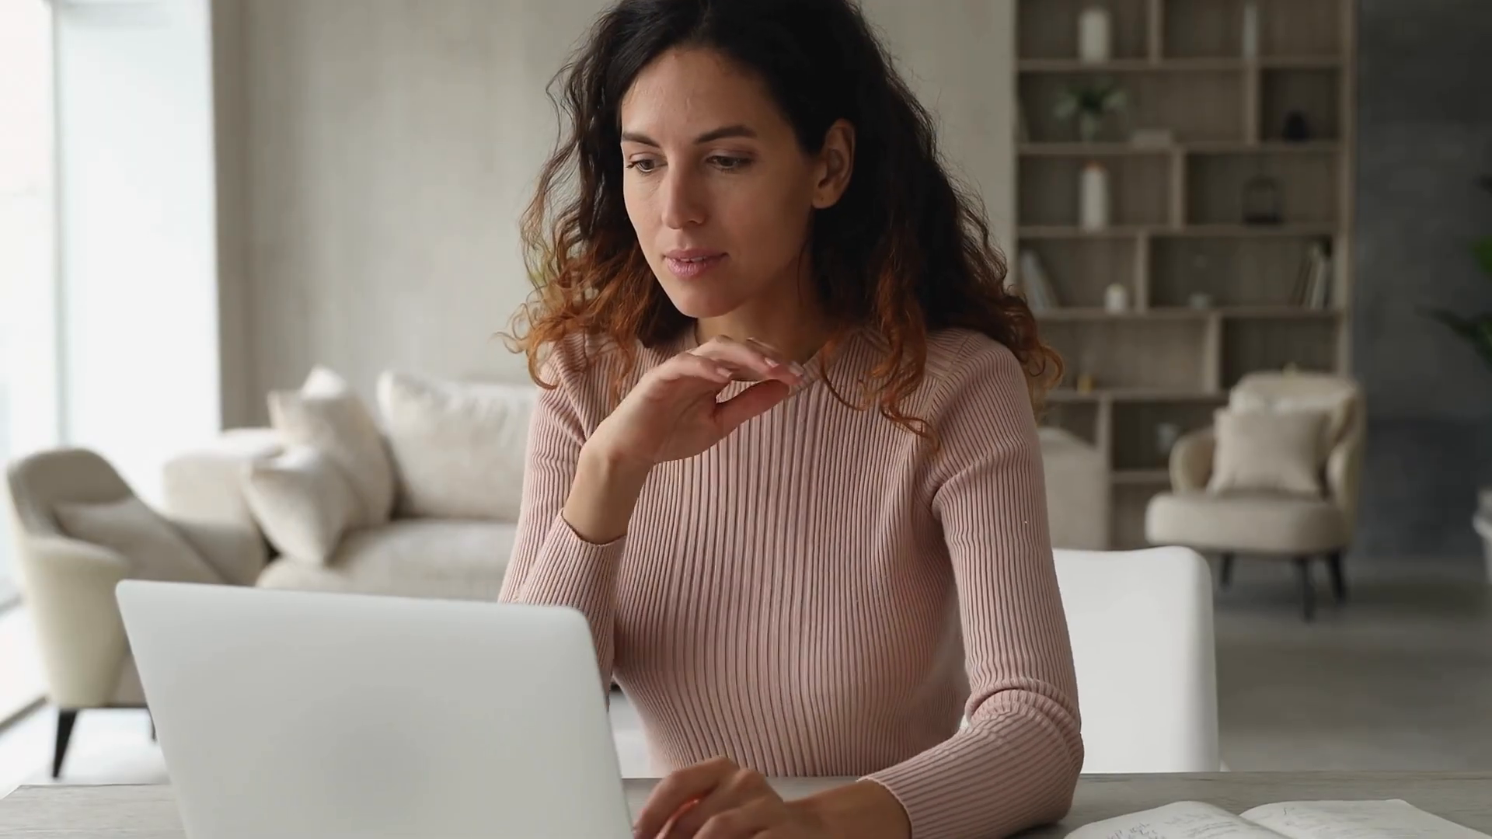